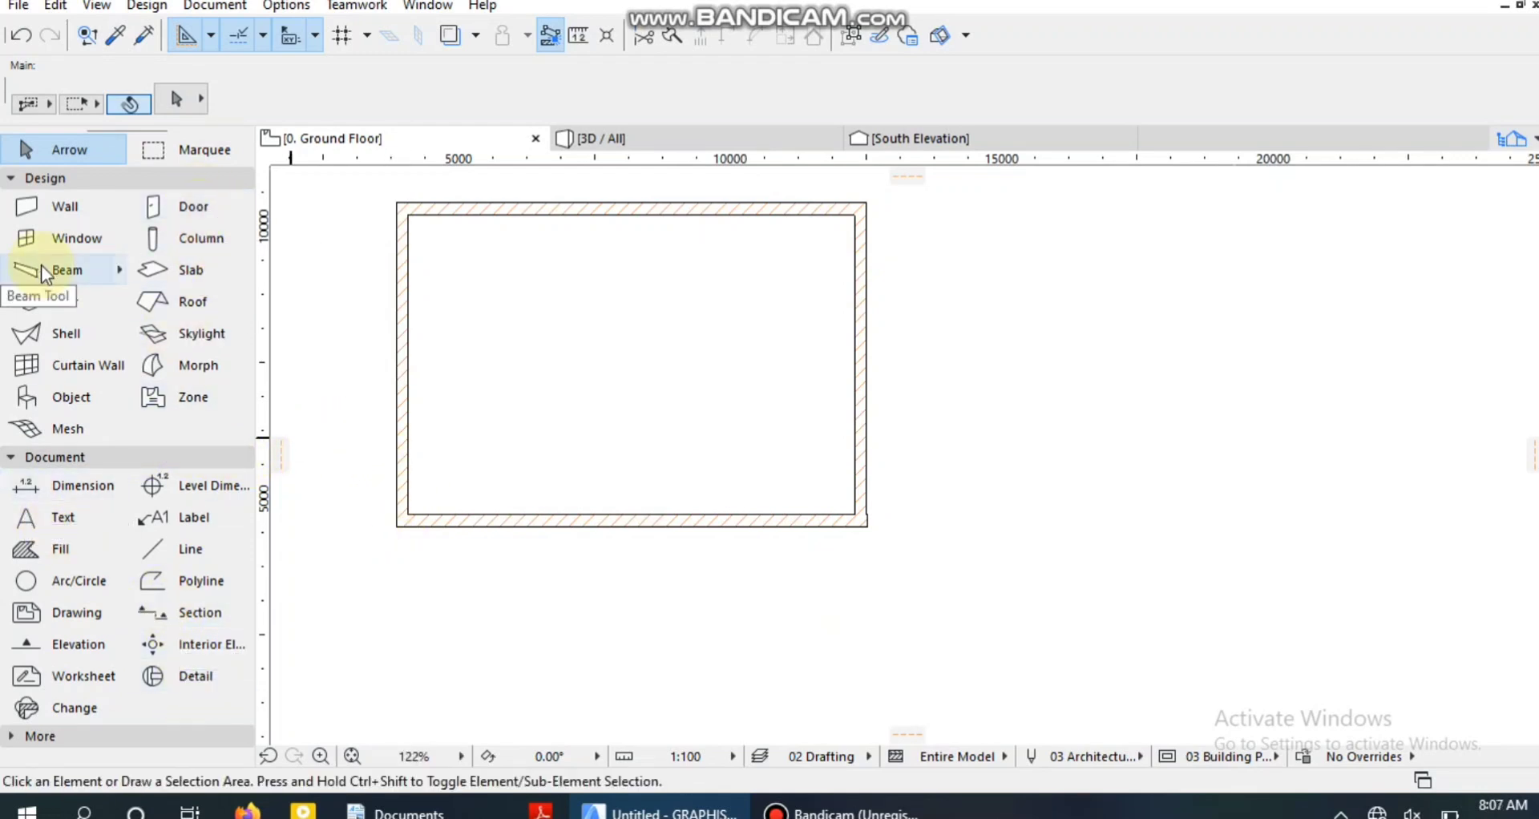
Draw a horizontal section line about 14574 mm long through the middle of the walled rectangle, facing the upper wall.
click(185, 617)
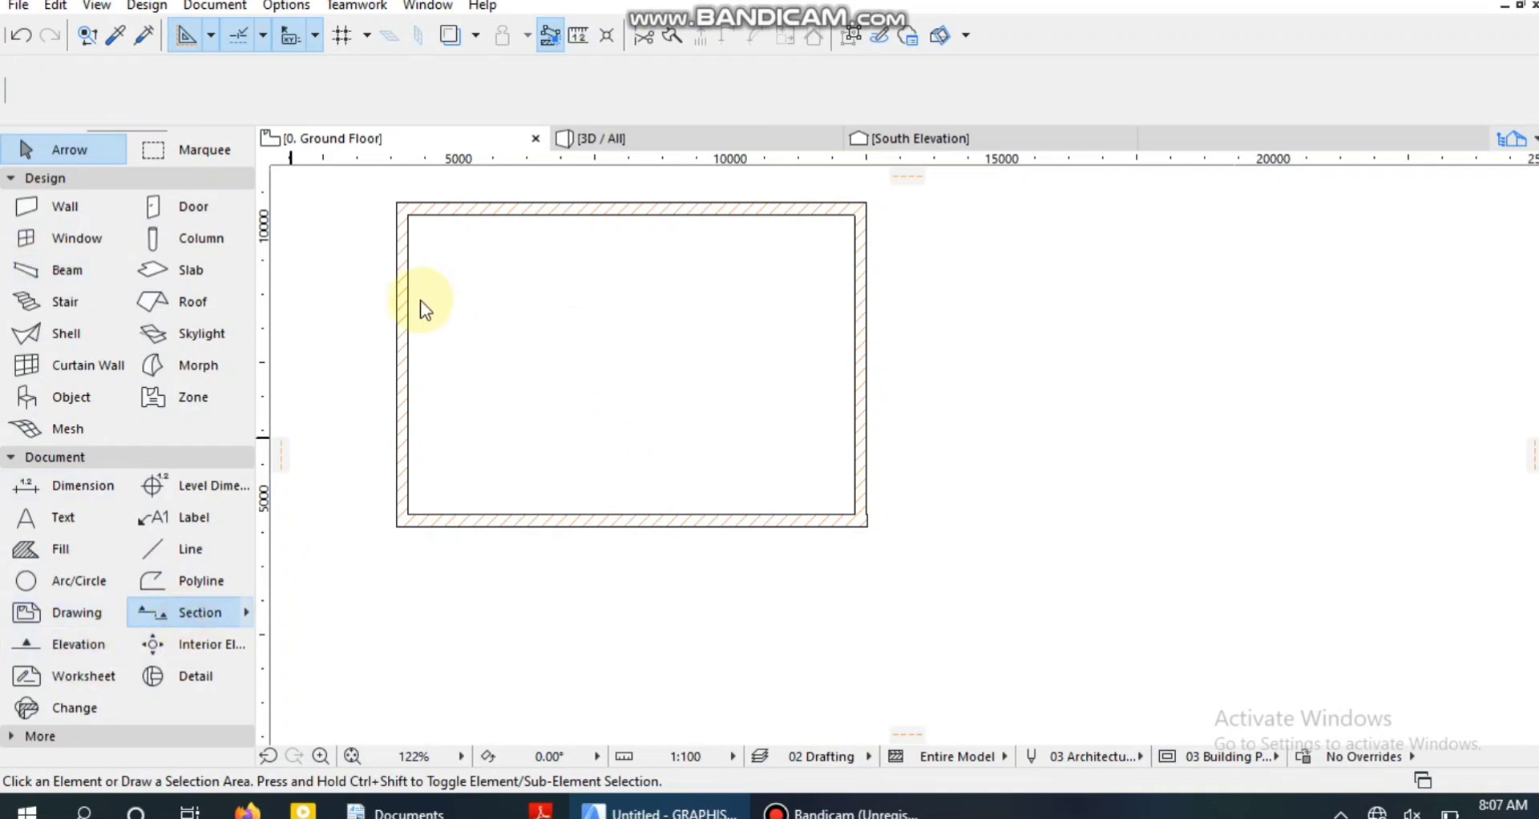
click(291, 379)
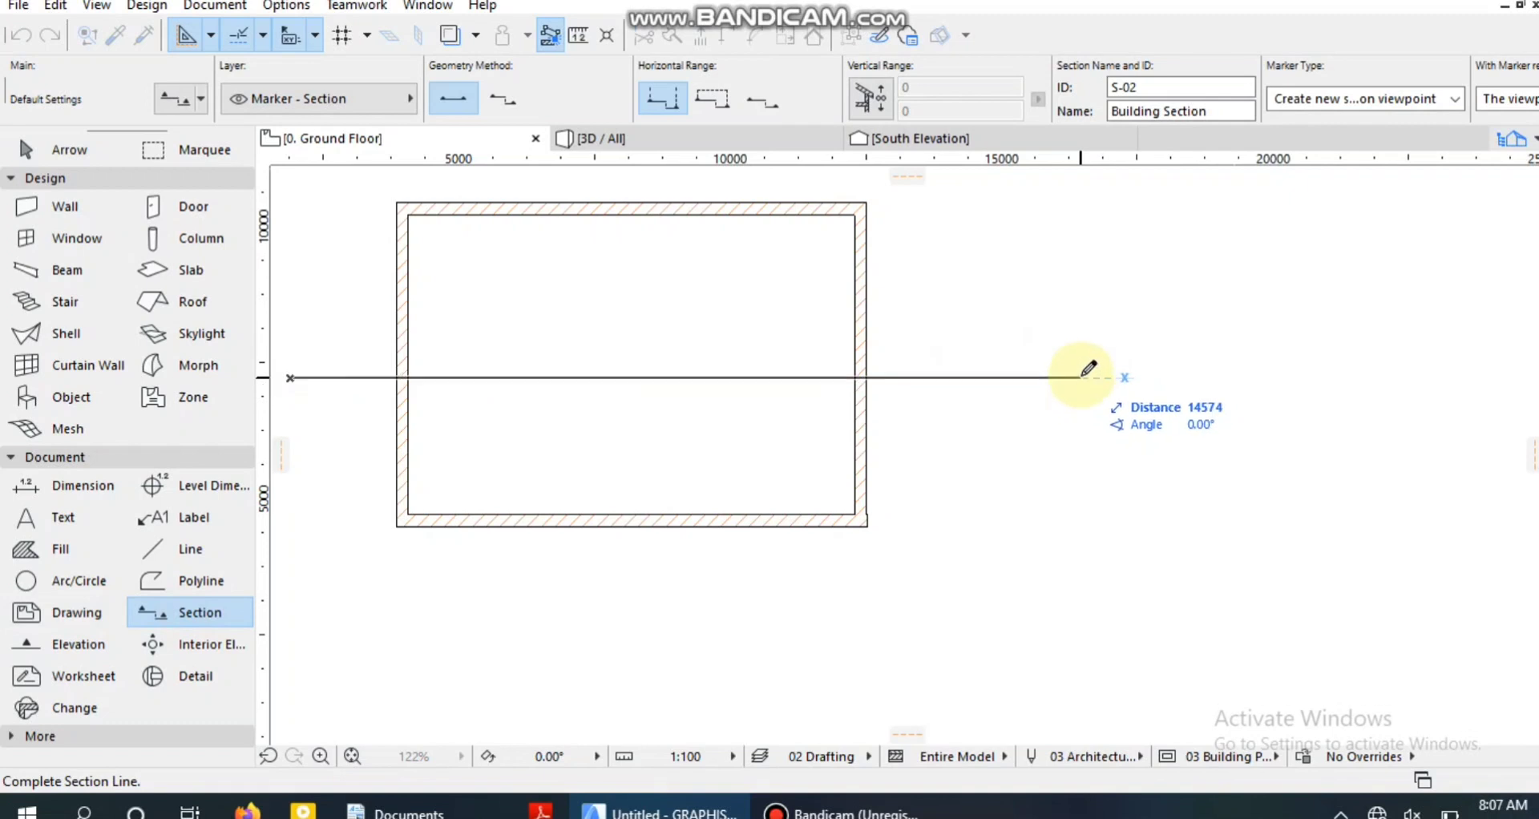
click(1082, 378)
click(1070, 302)
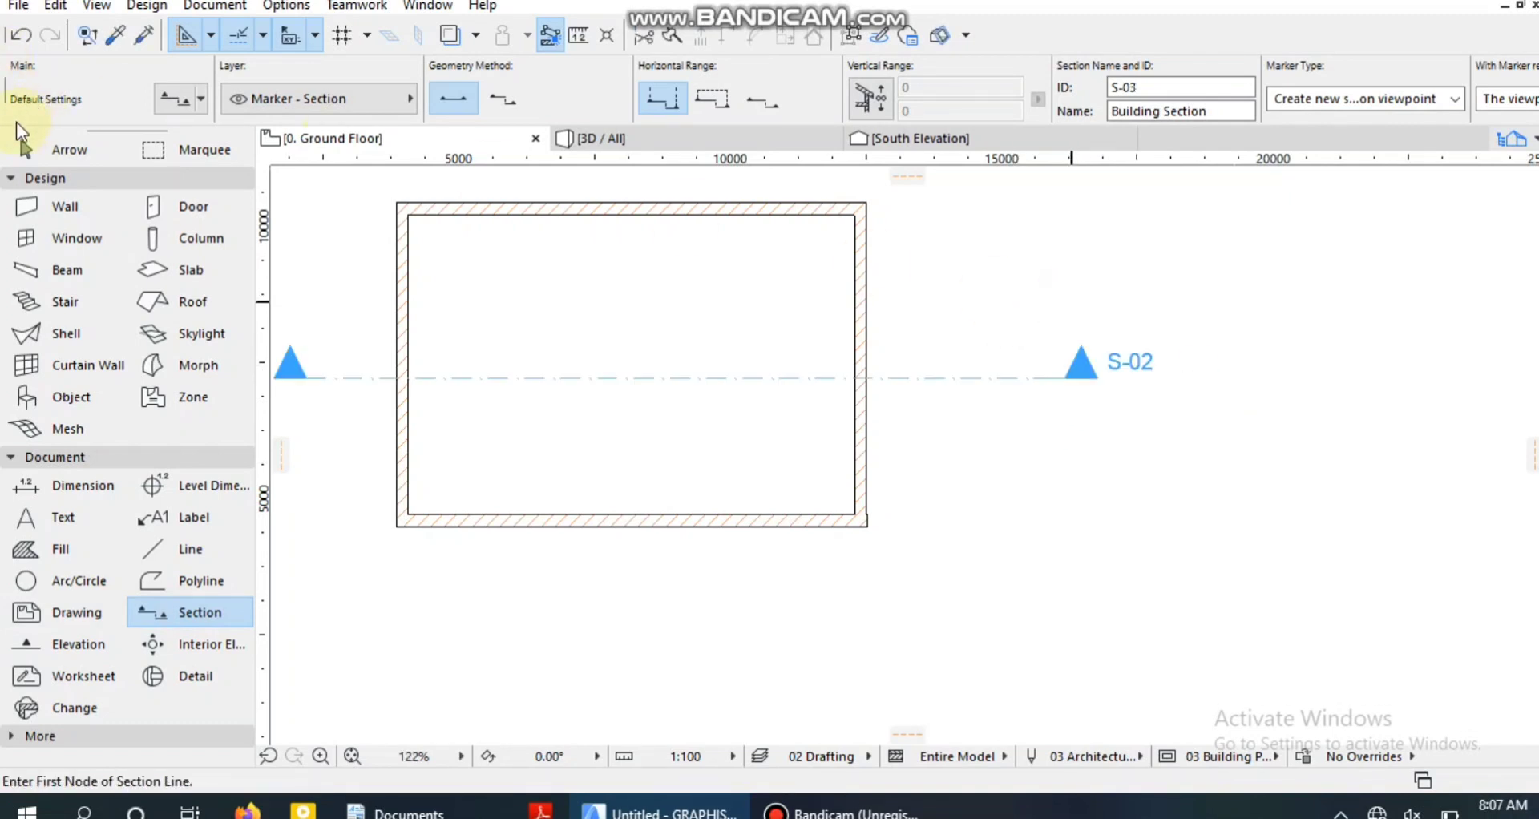
click(23, 148)
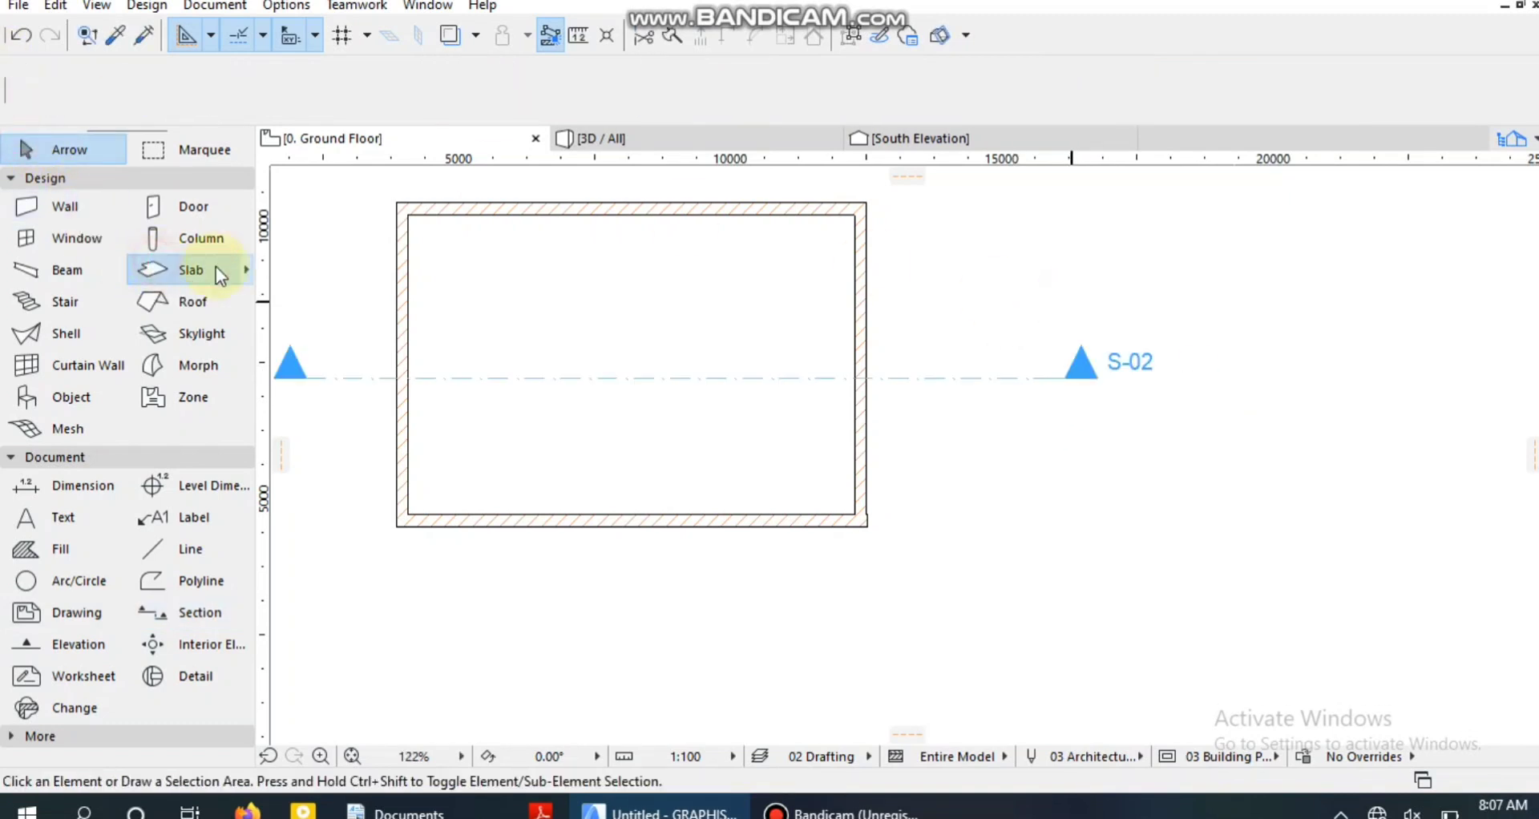
Draw a polygonal slab on the ground floor through the four inner corners of the walls.
click(182, 269)
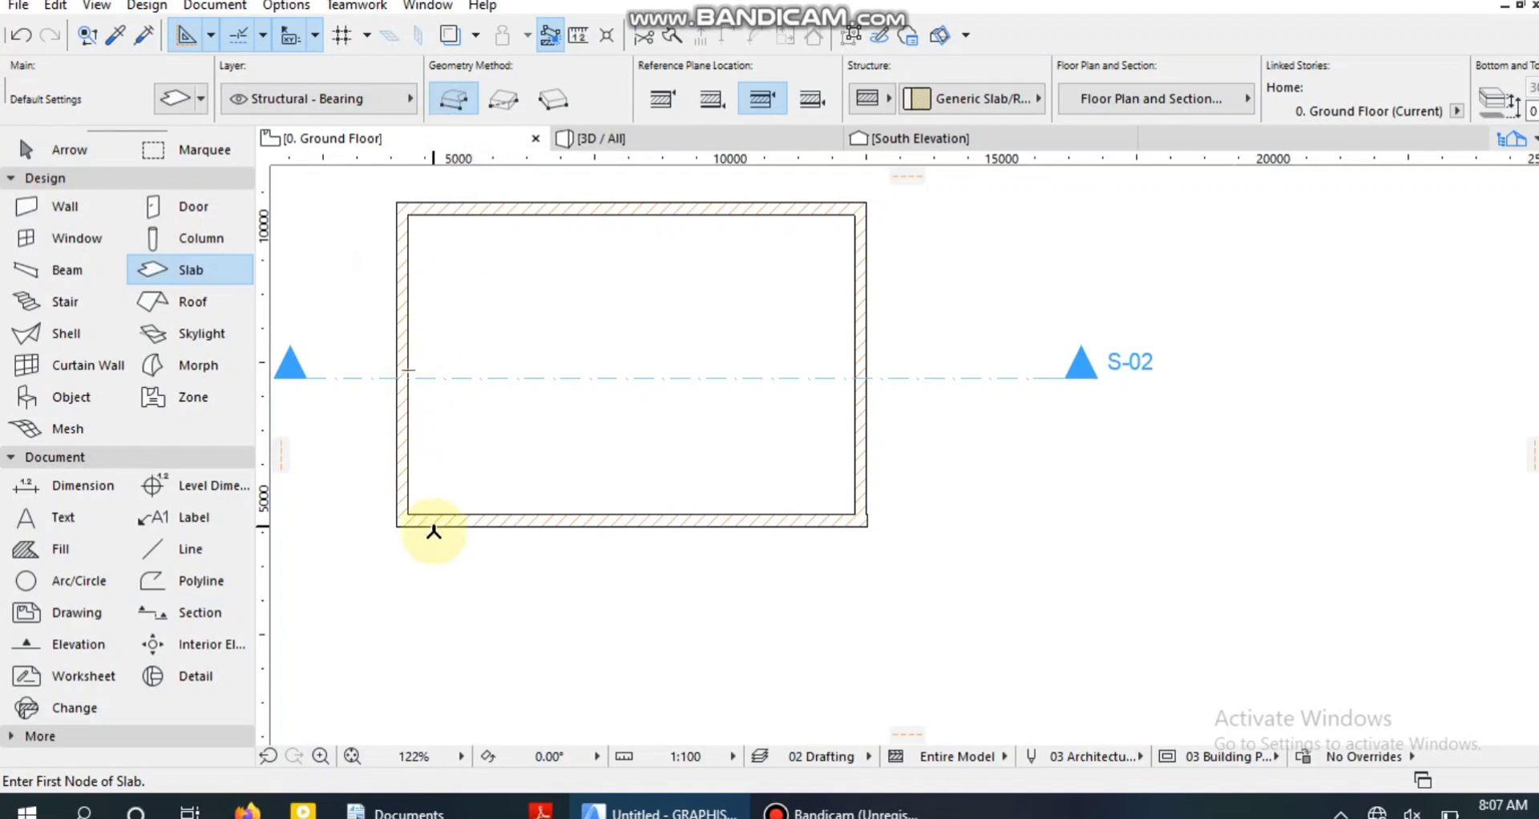
click(409, 513)
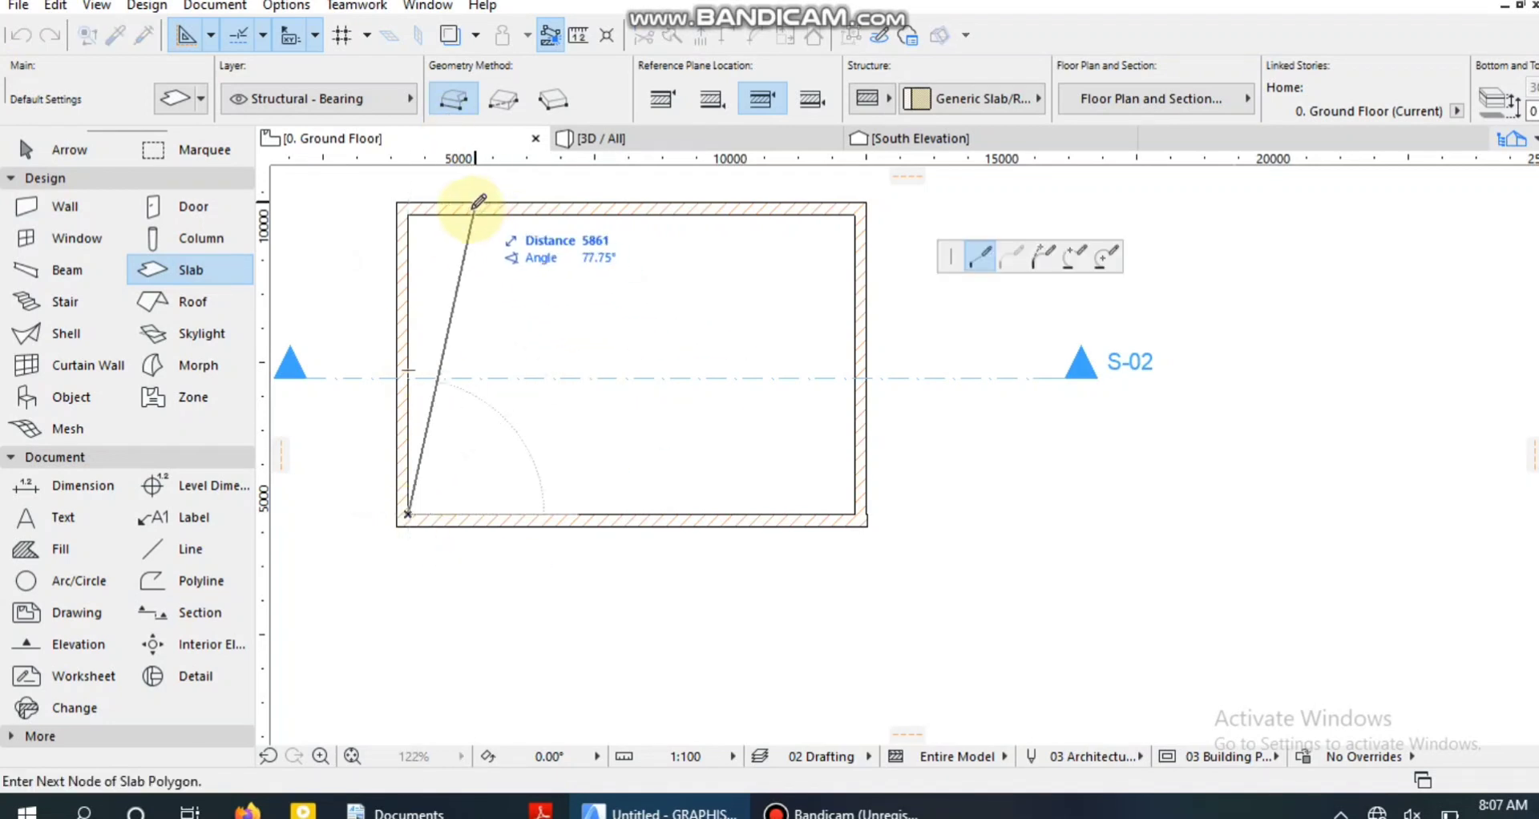
click(408, 215)
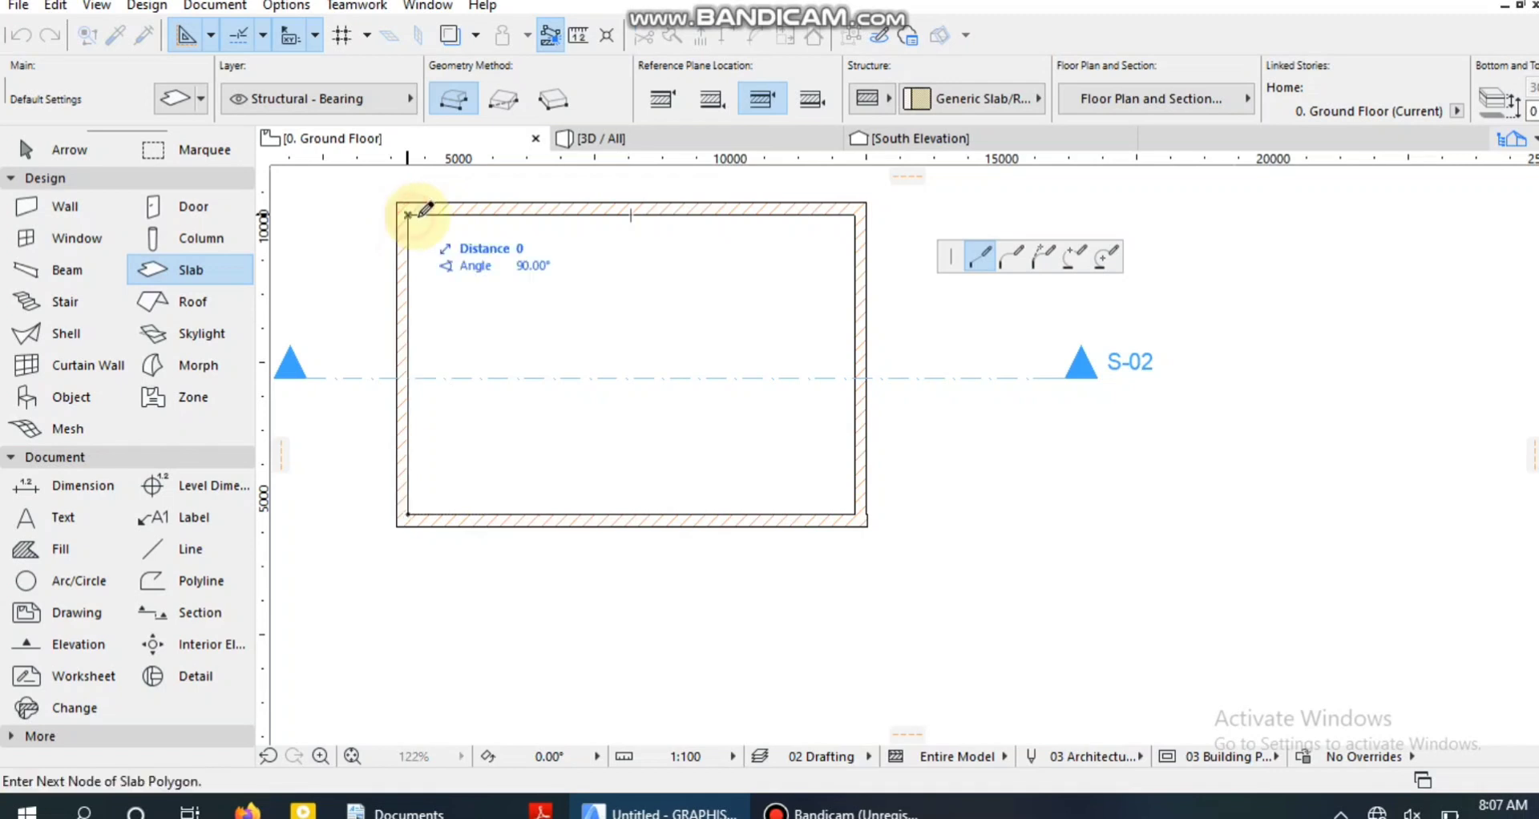
click(855, 216)
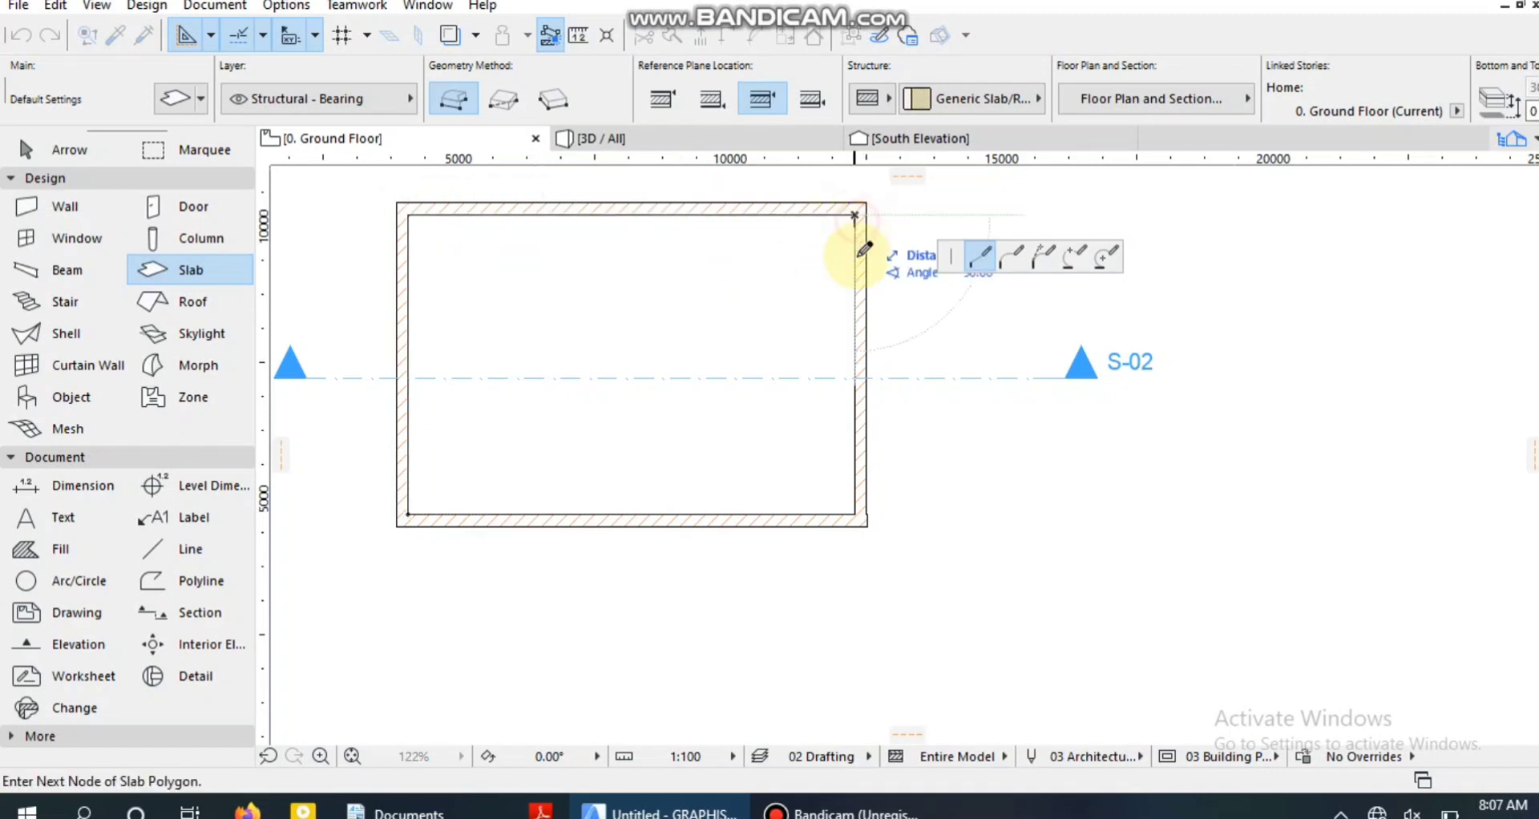
click(855, 511)
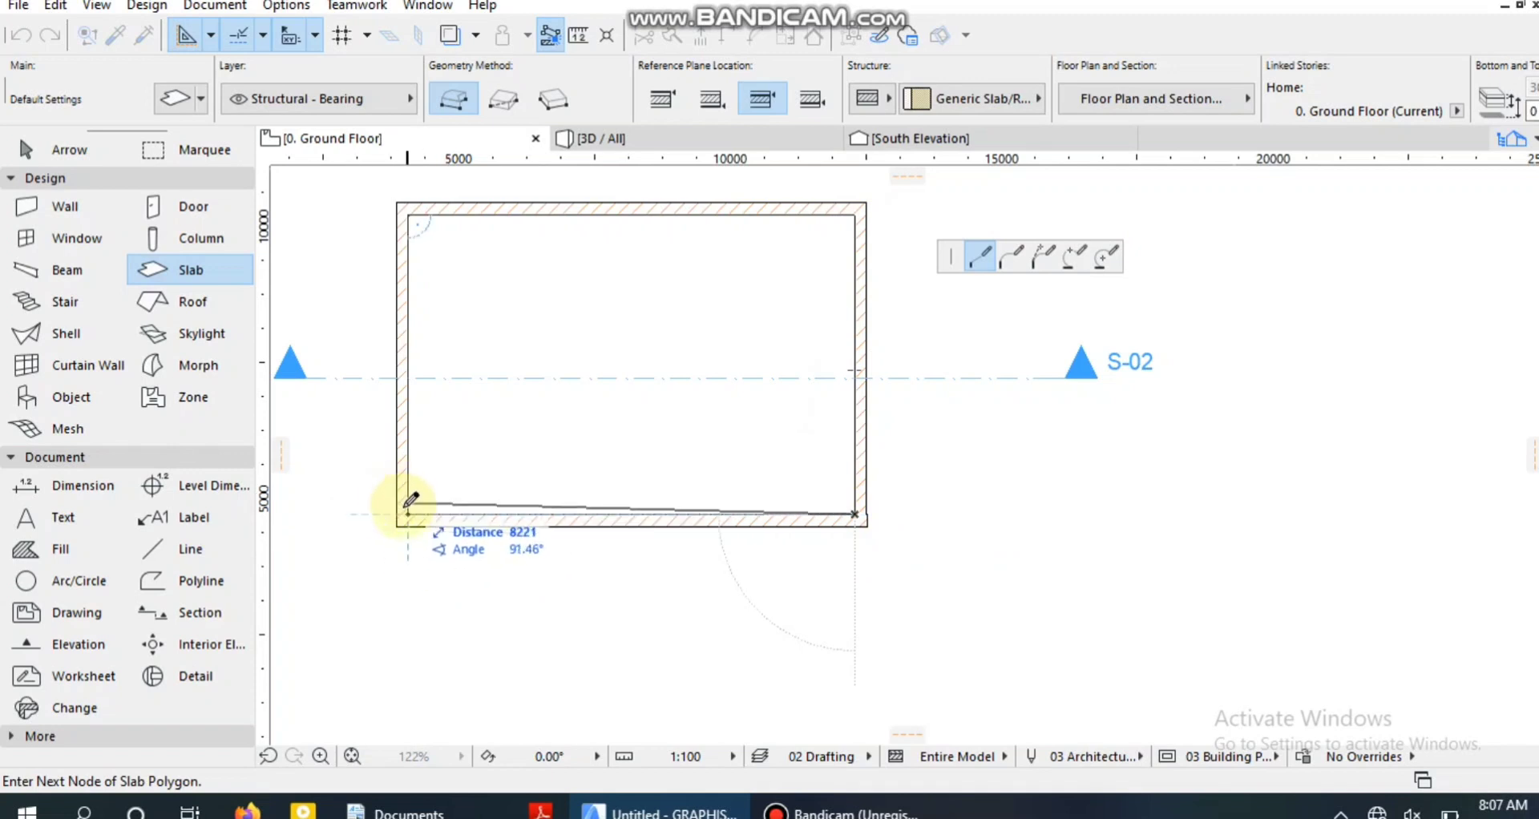
click(408, 512)
click(32, 153)
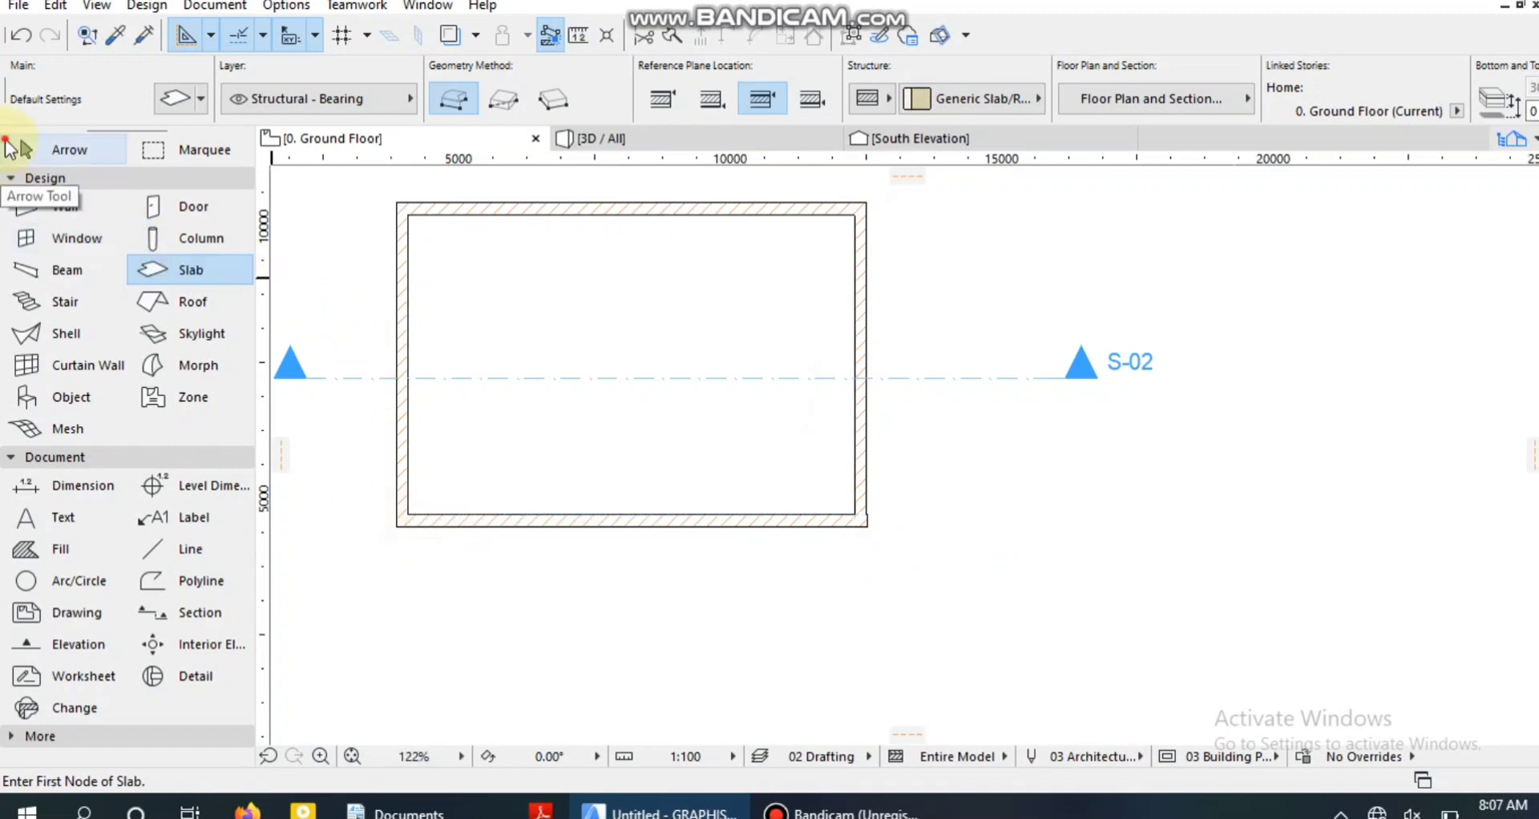
Open the S-02 building section view from its section line with the current settings.
click(934, 384)
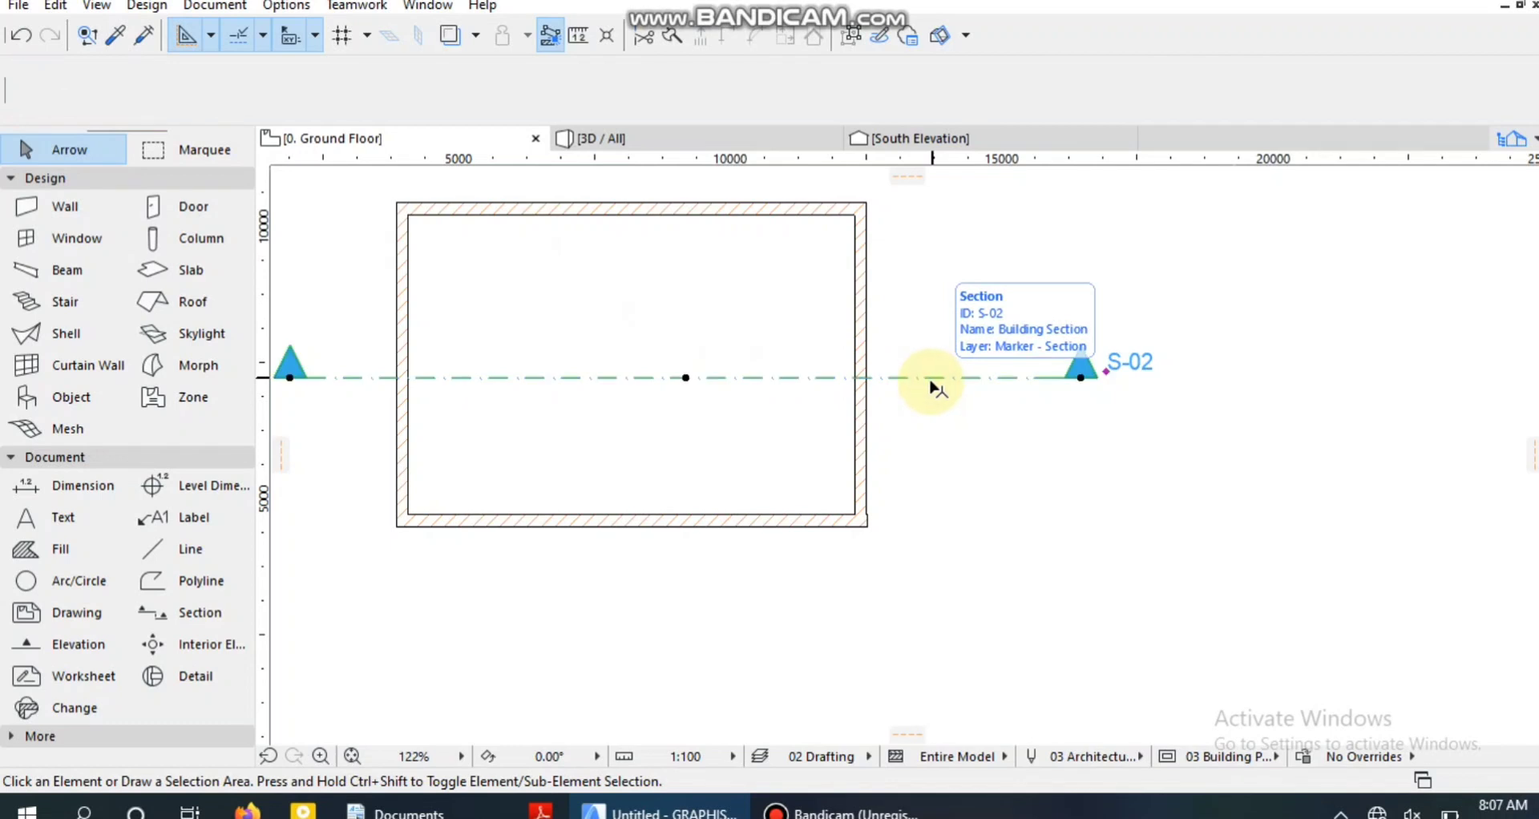
right_click(930, 383)
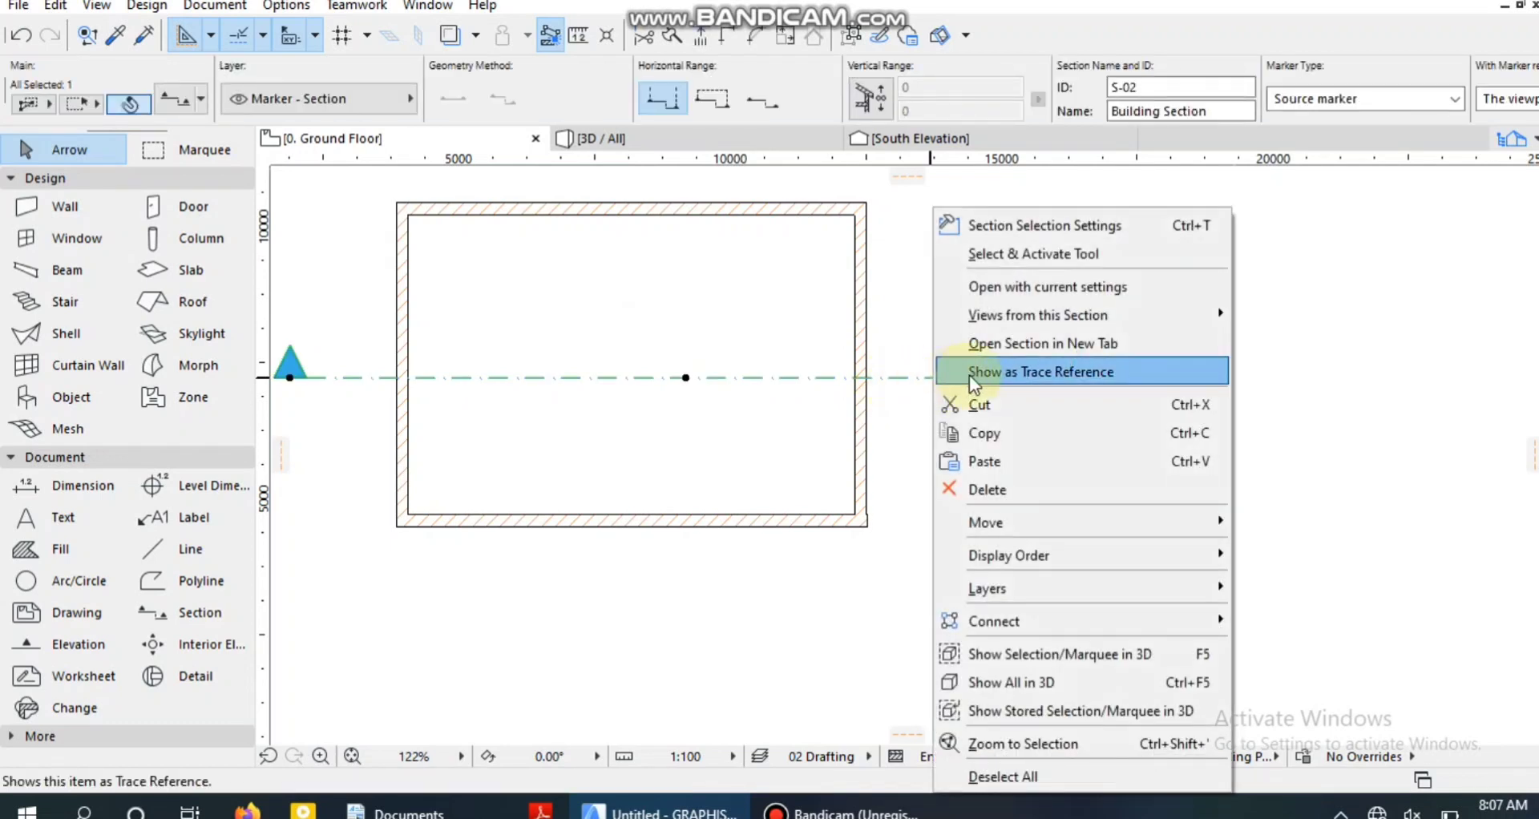
click(1029, 288)
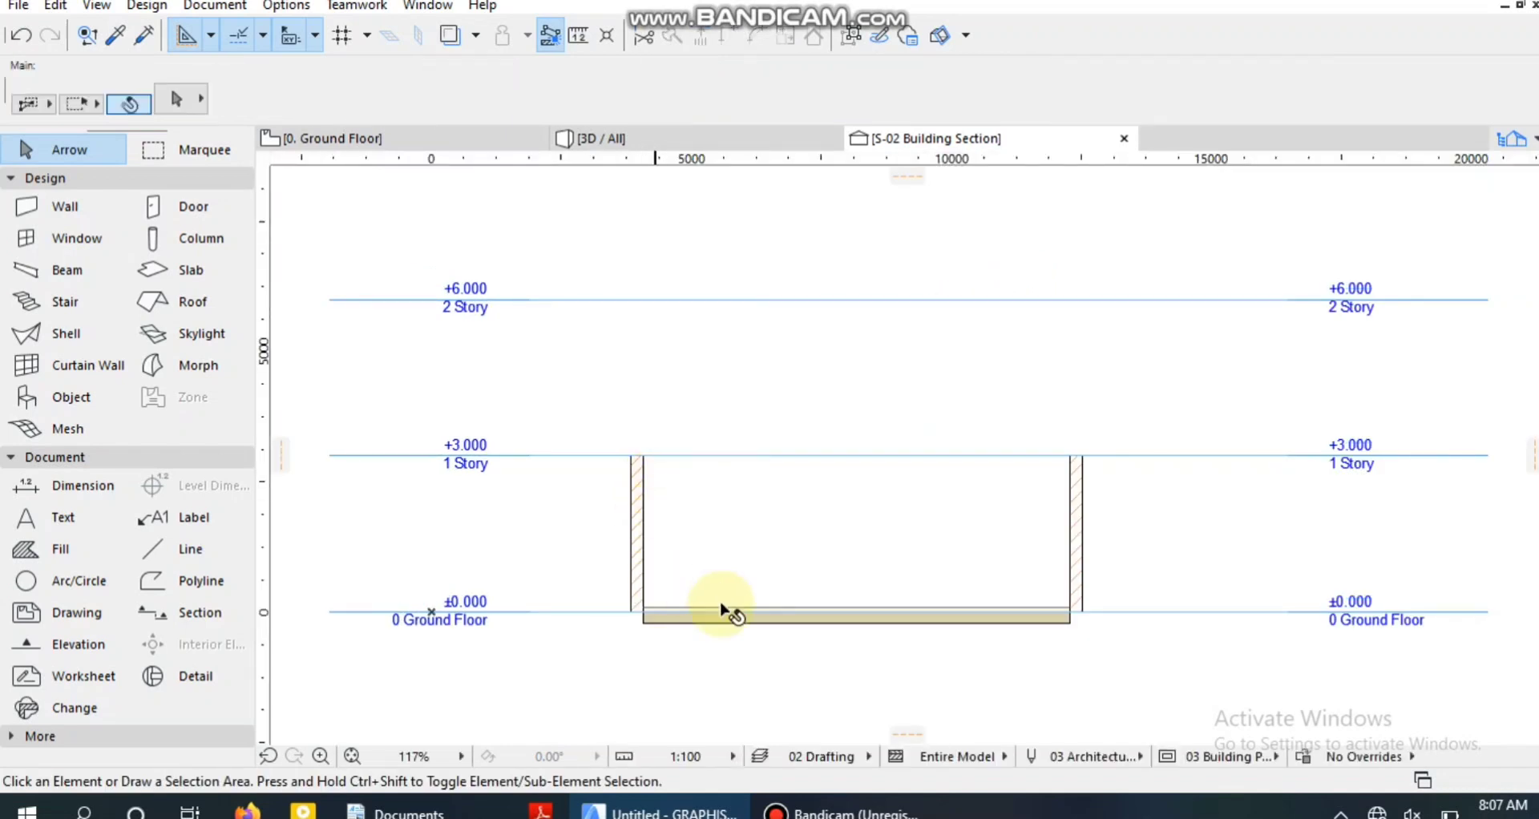
Place a horizontal guide line on the 1 Story level and offset it 300 mm downward.
scroll(749, 629, up, 1)
scroll(749, 629, up, 2)
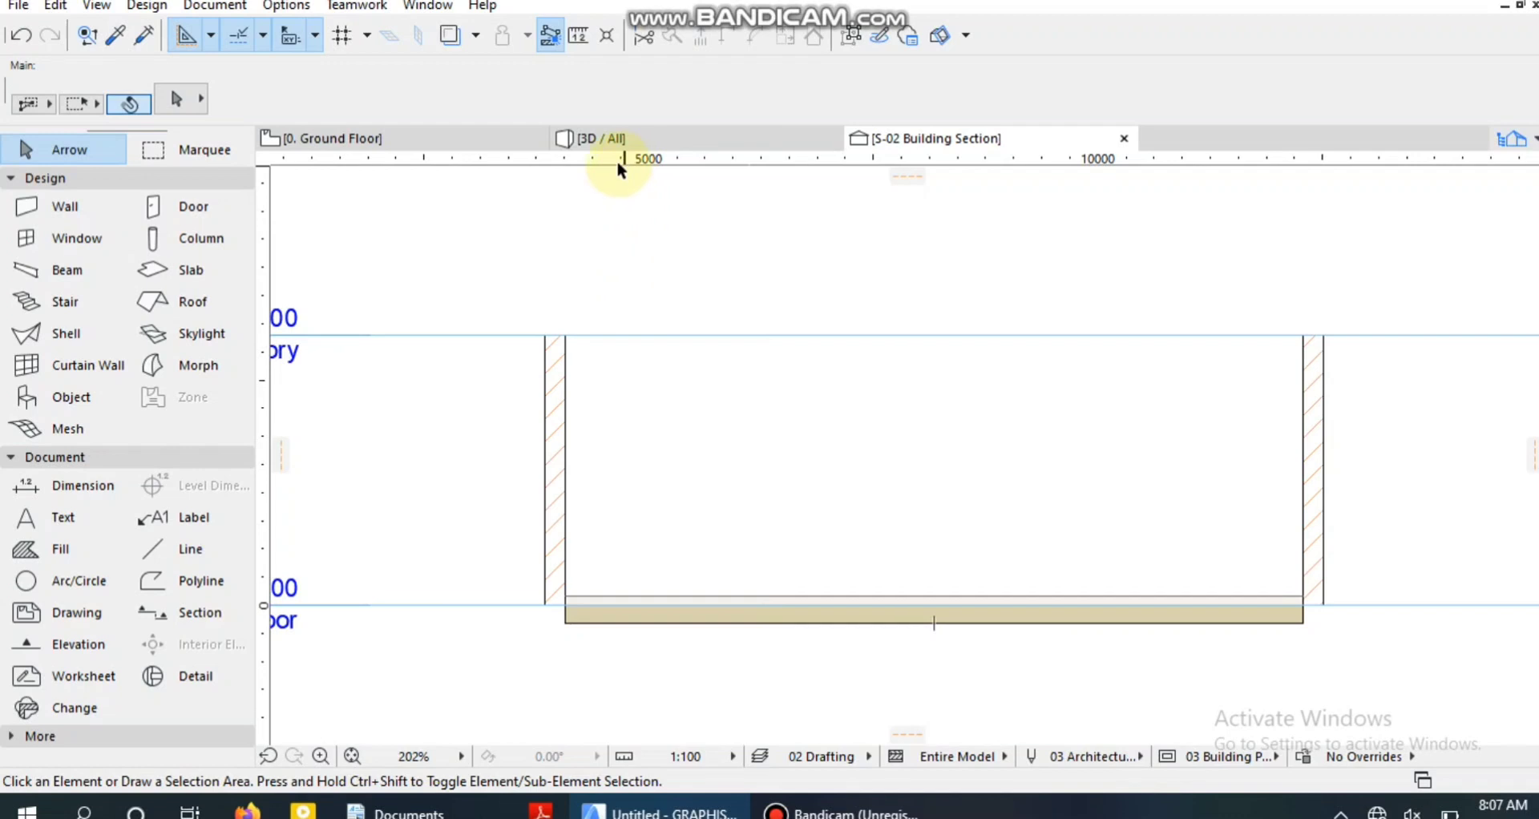
drag(617, 162, 662, 335)
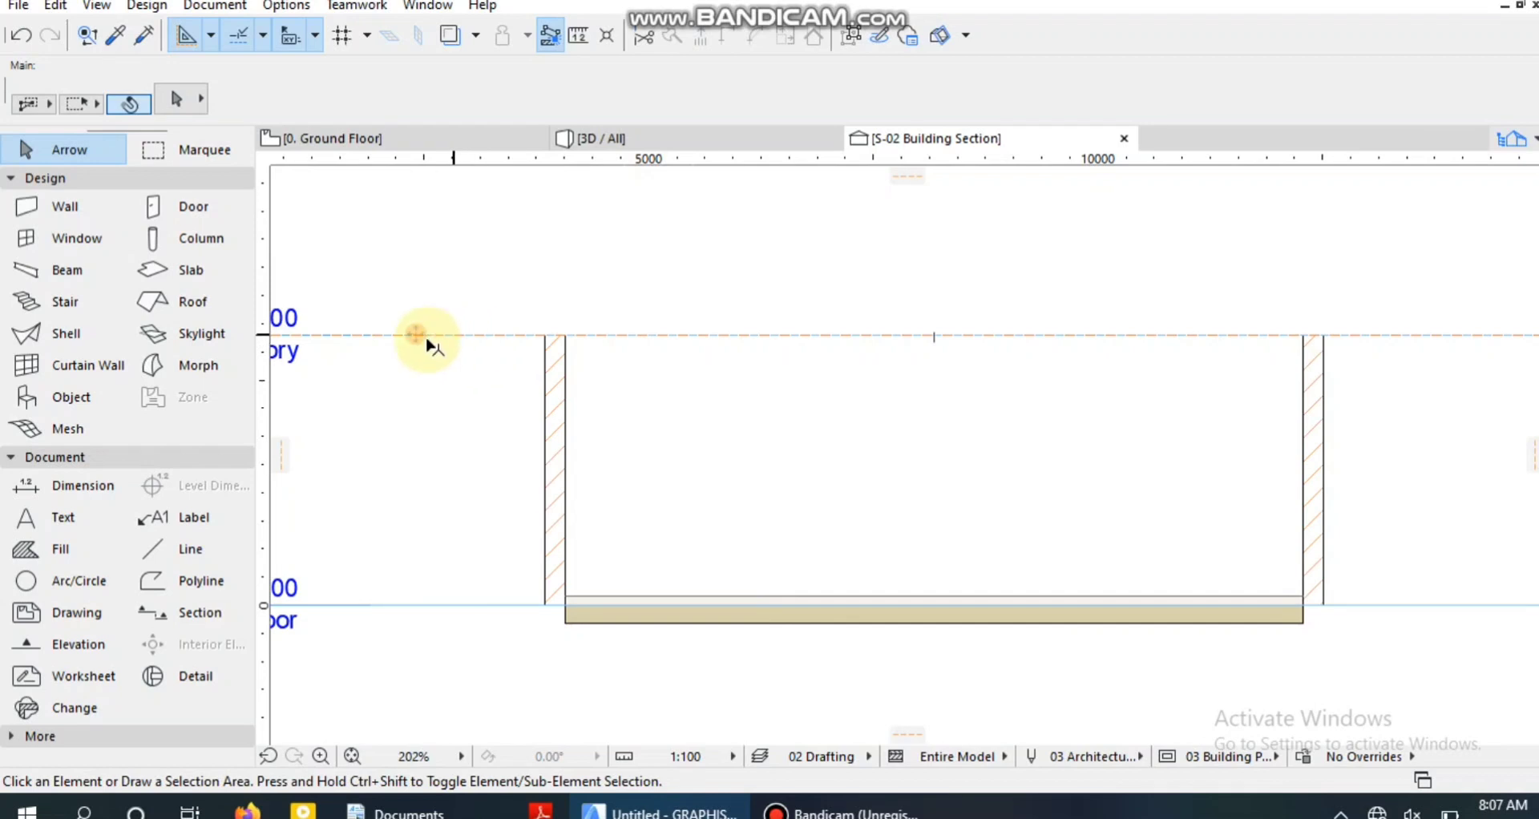
mouse_move(405, 338)
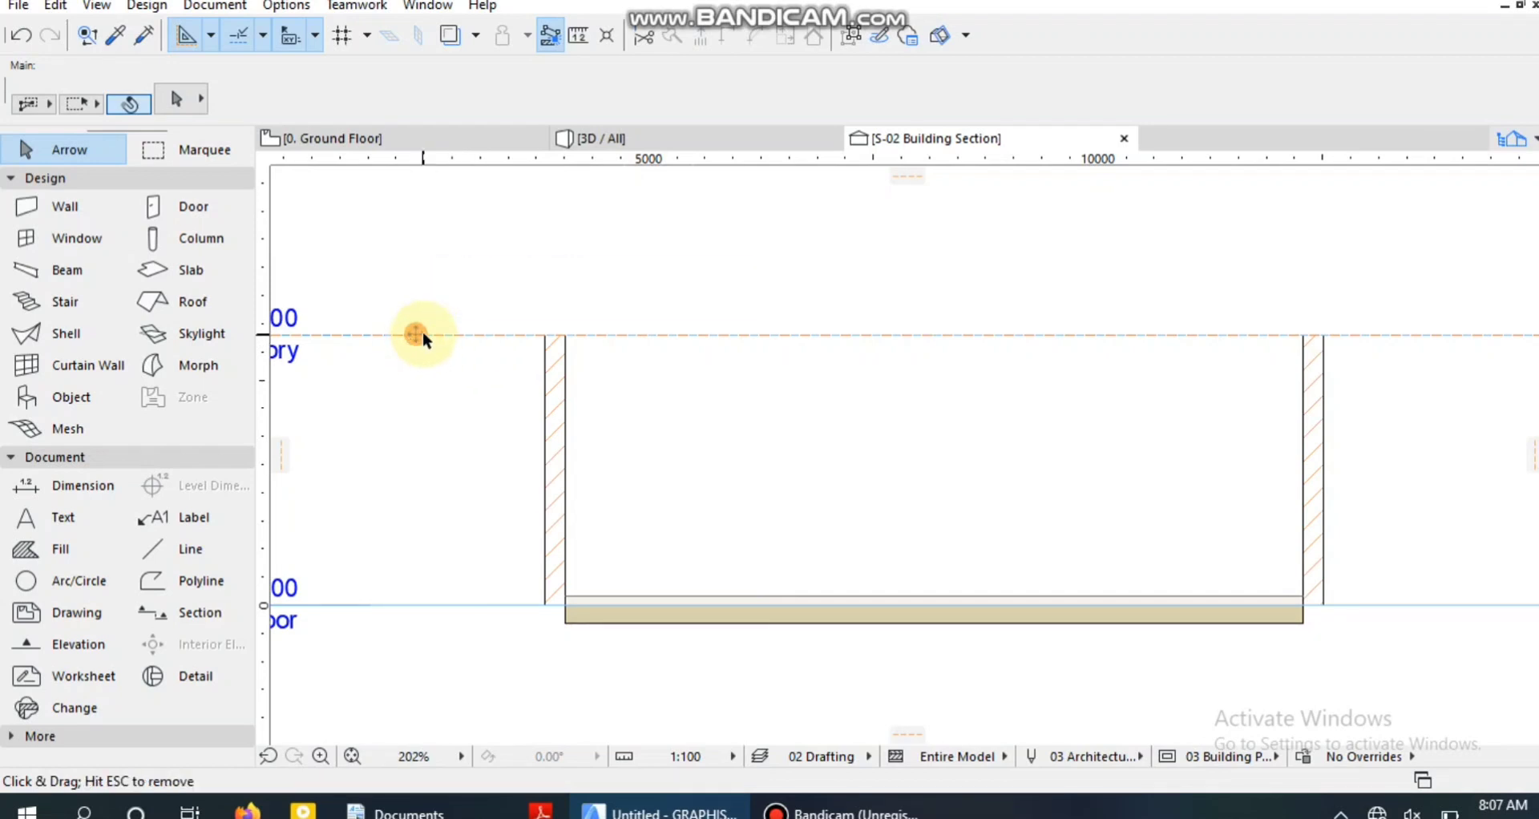
drag(430, 354, 430, 360)
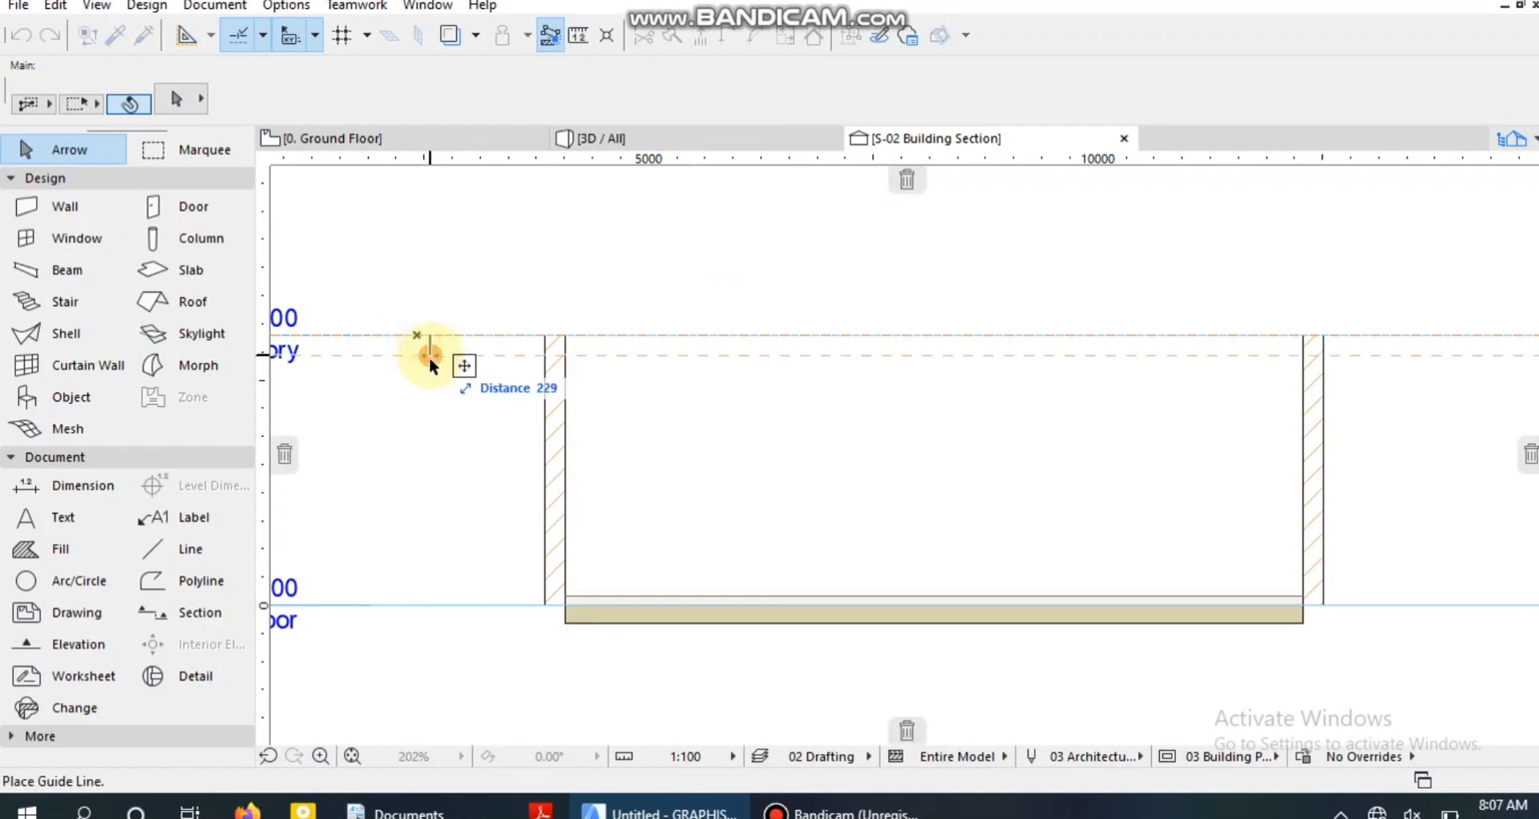
key(Tab)
text(3)
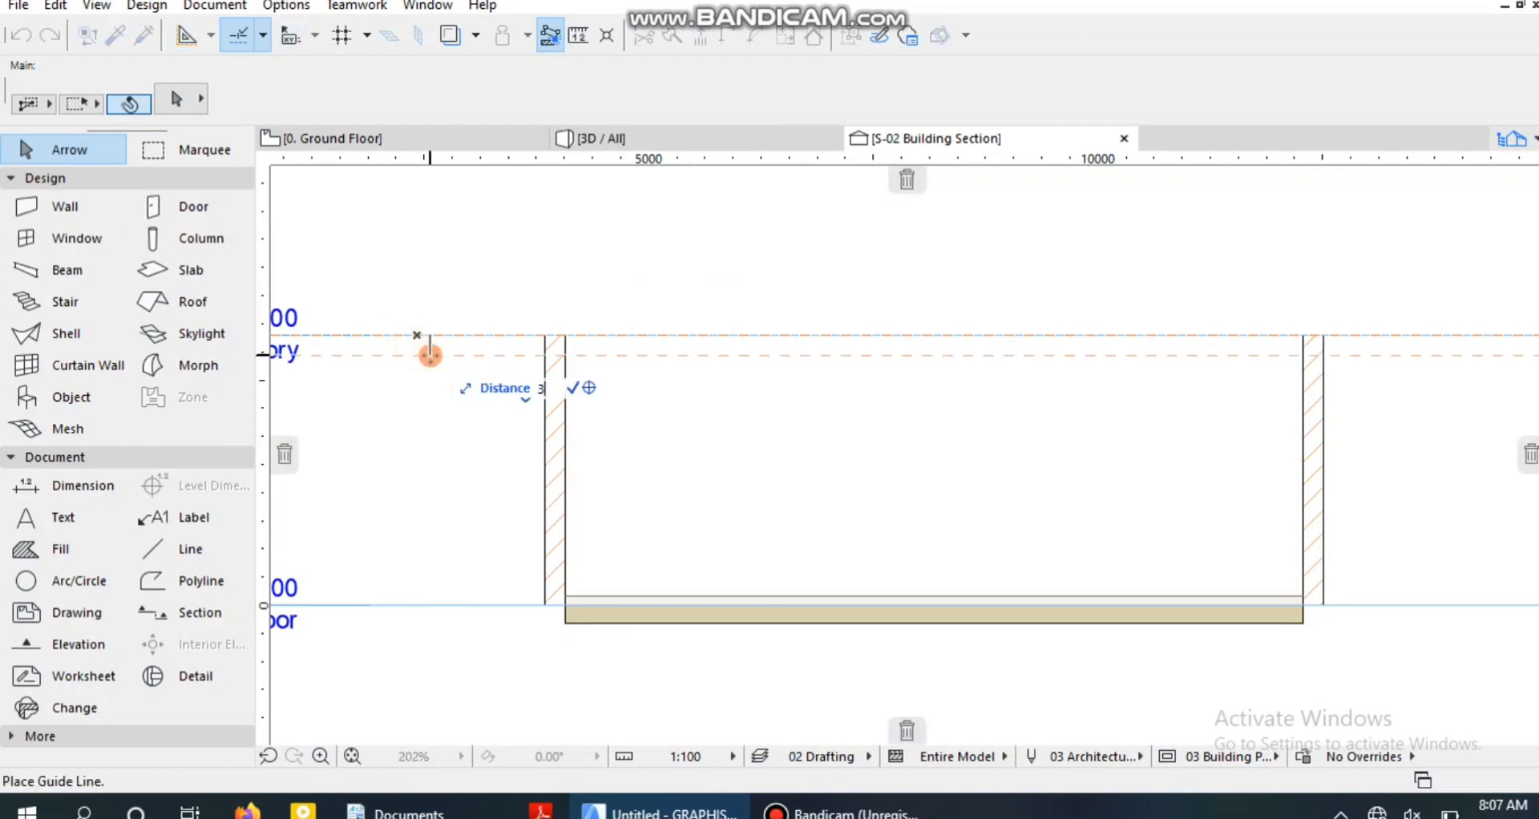
key(Return)
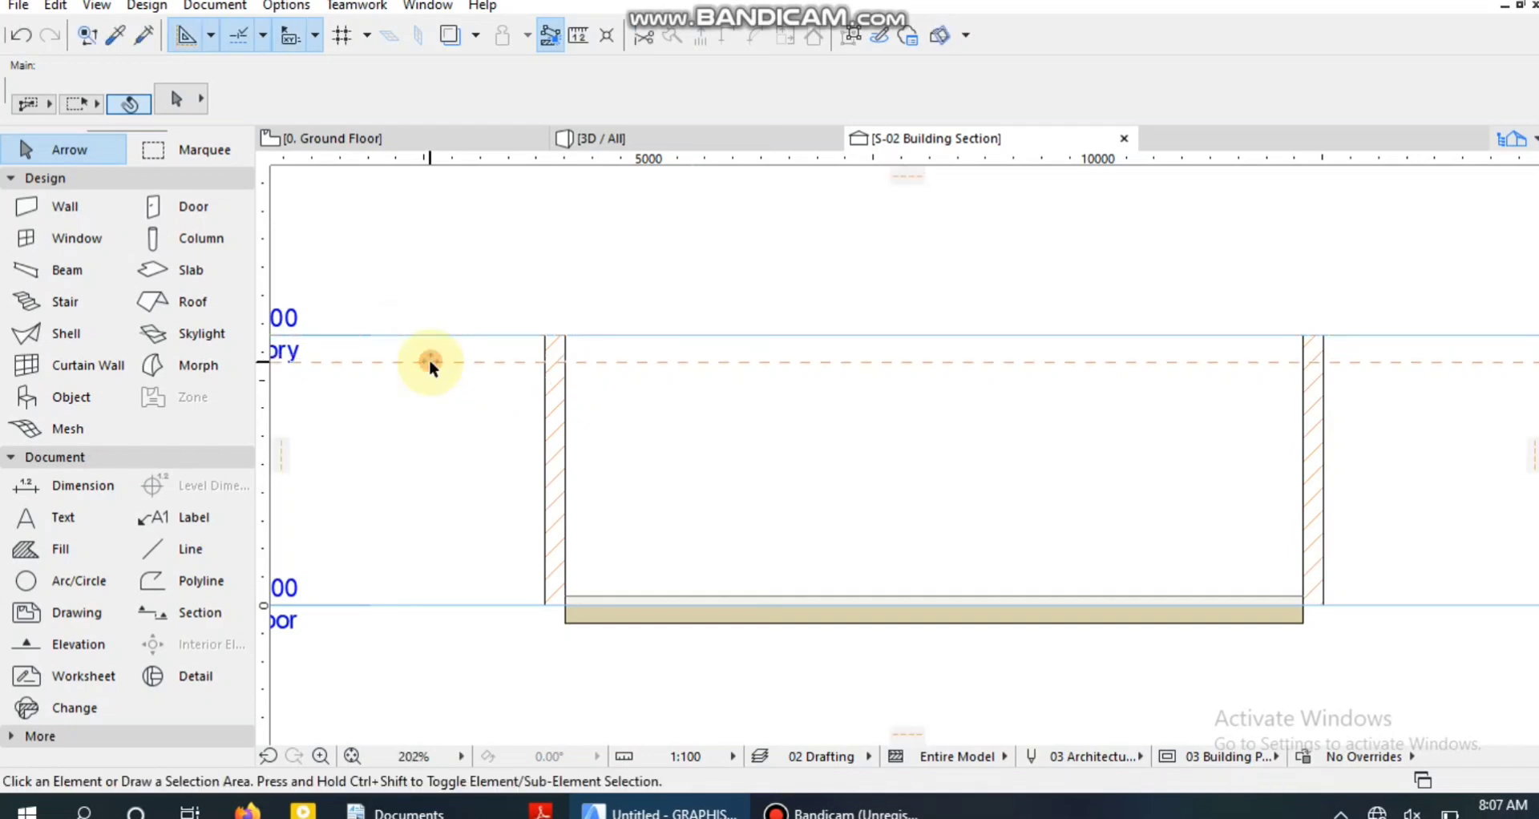
Change the floor slab to a basic structure in Concrete - Structural with a thickness of 25 mm.
click(694, 619)
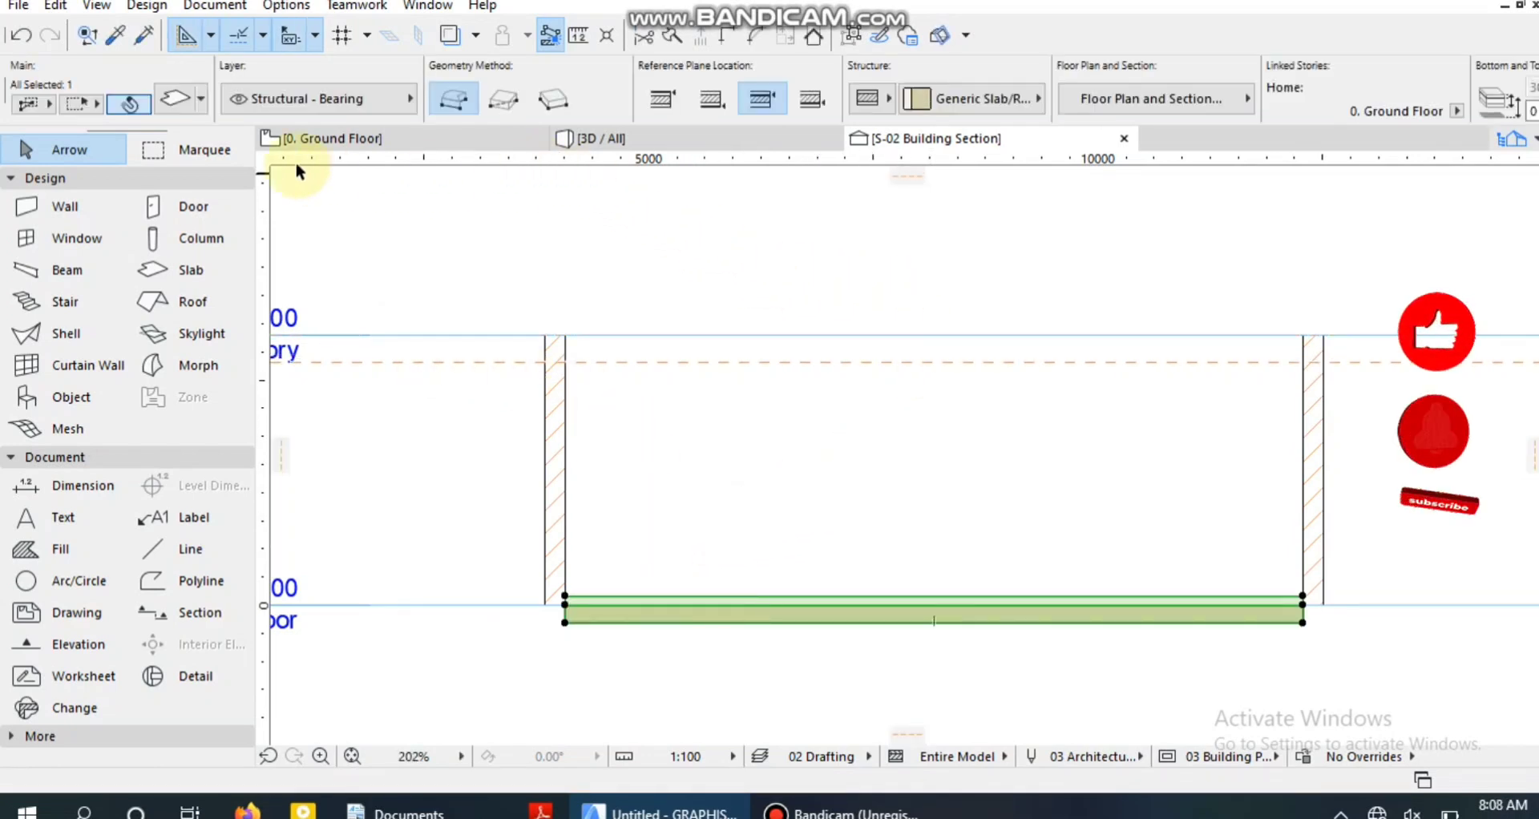
click(181, 102)
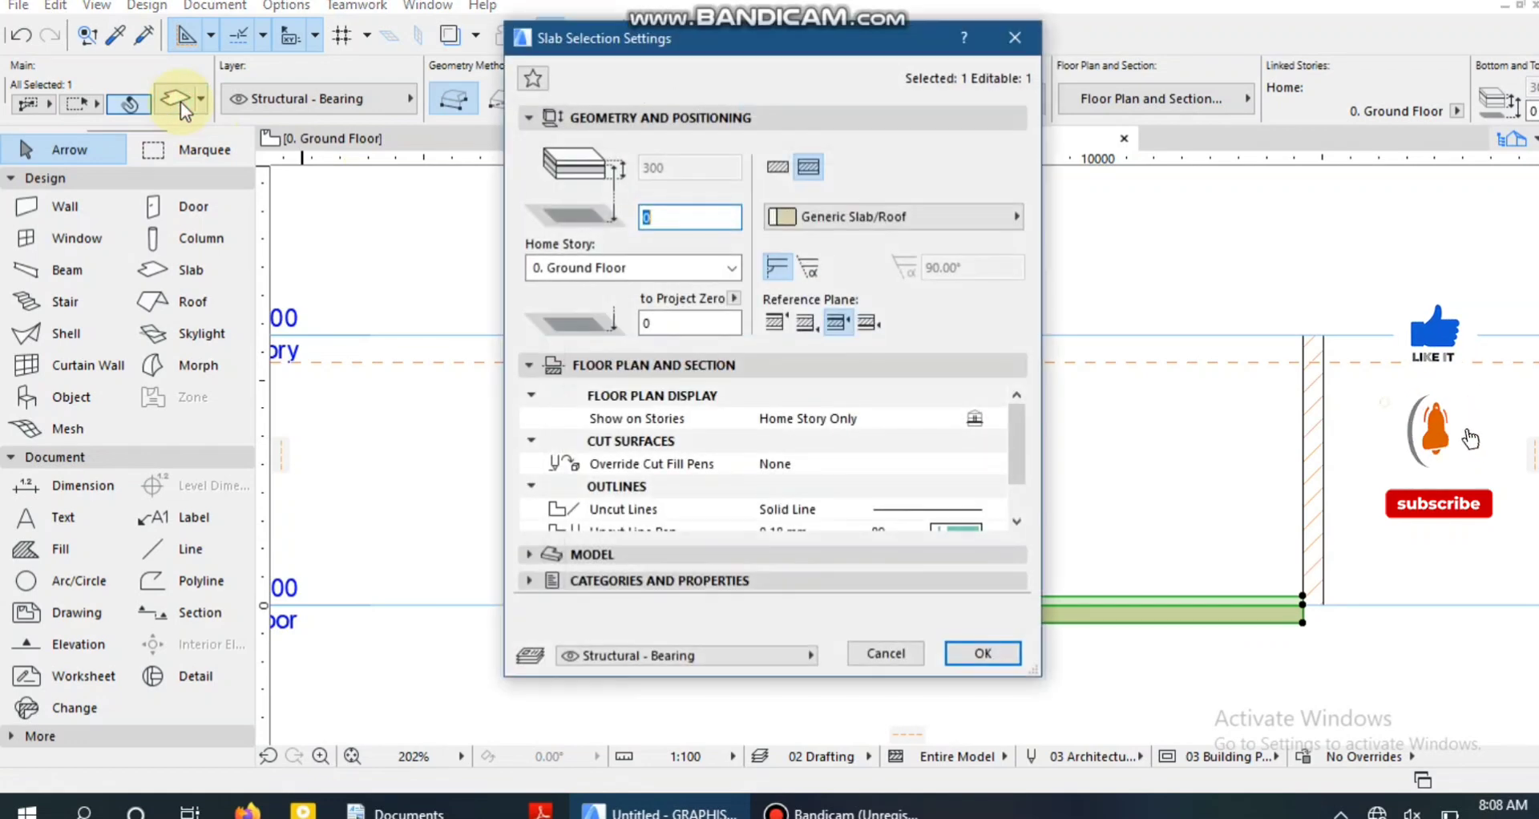
click(779, 165)
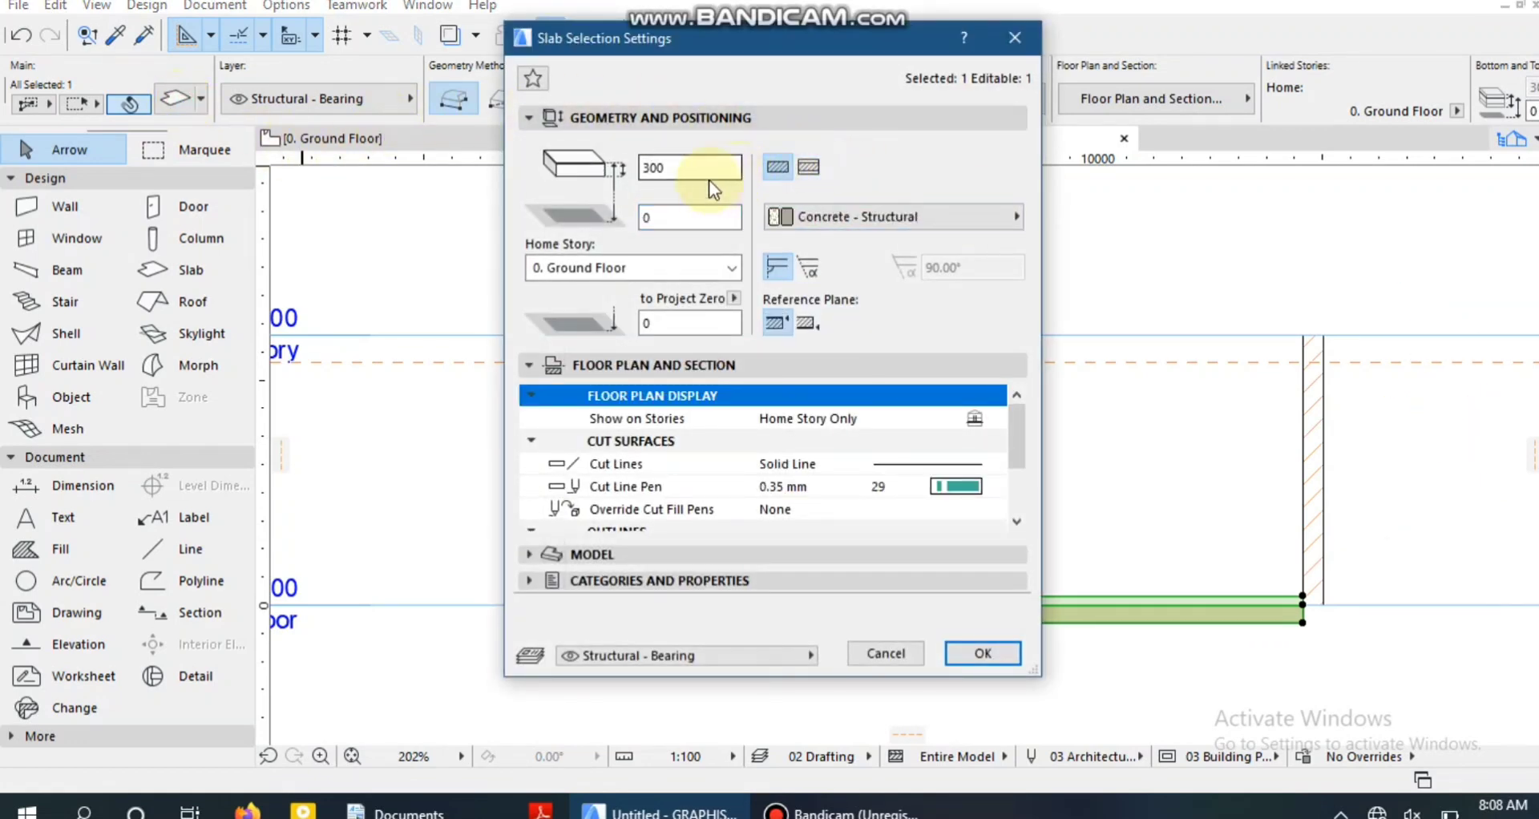
drag(593, 158, 590, 157)
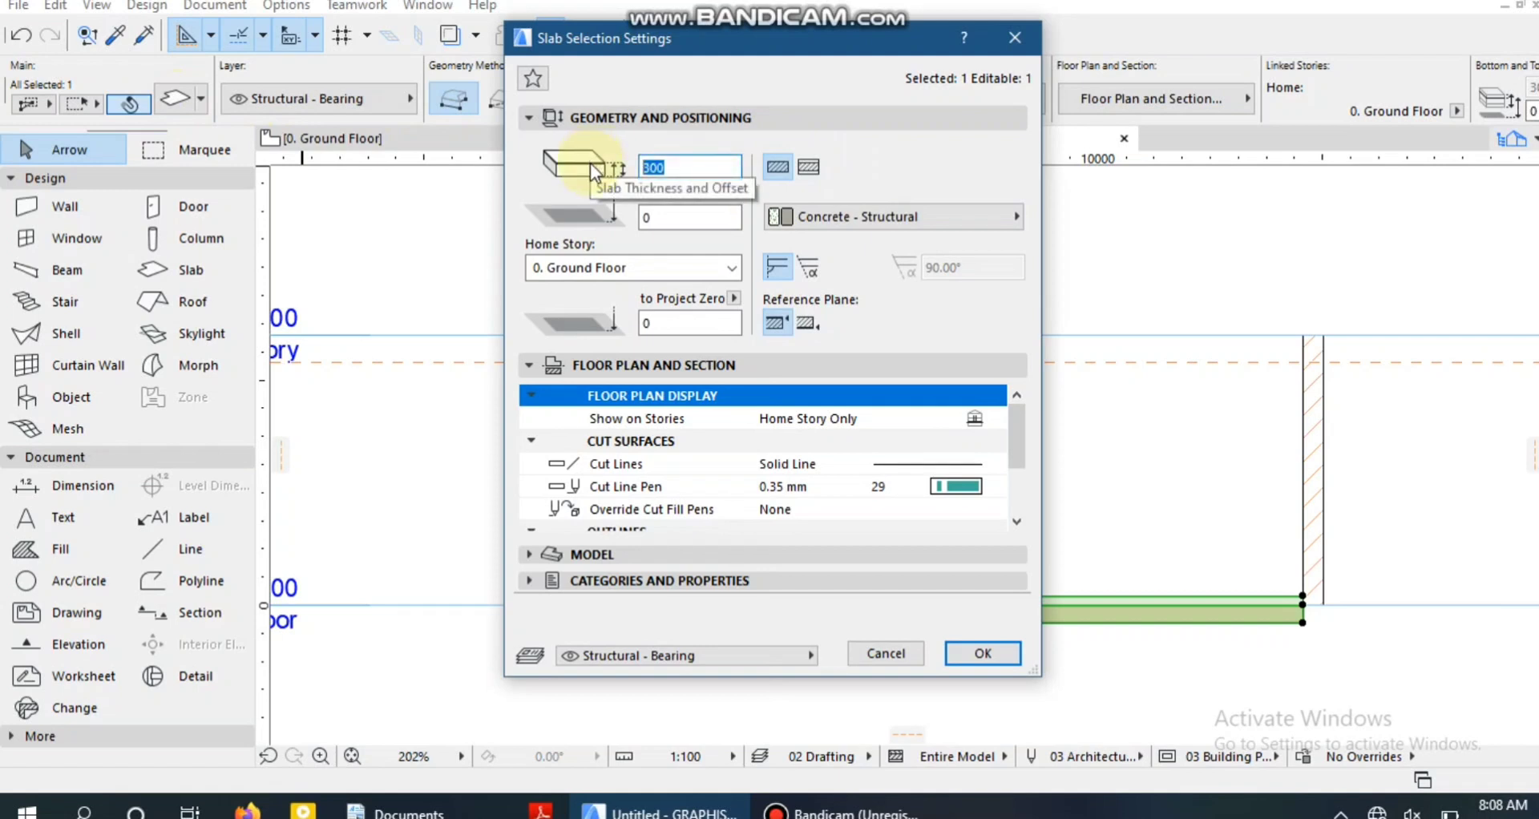
text(25)
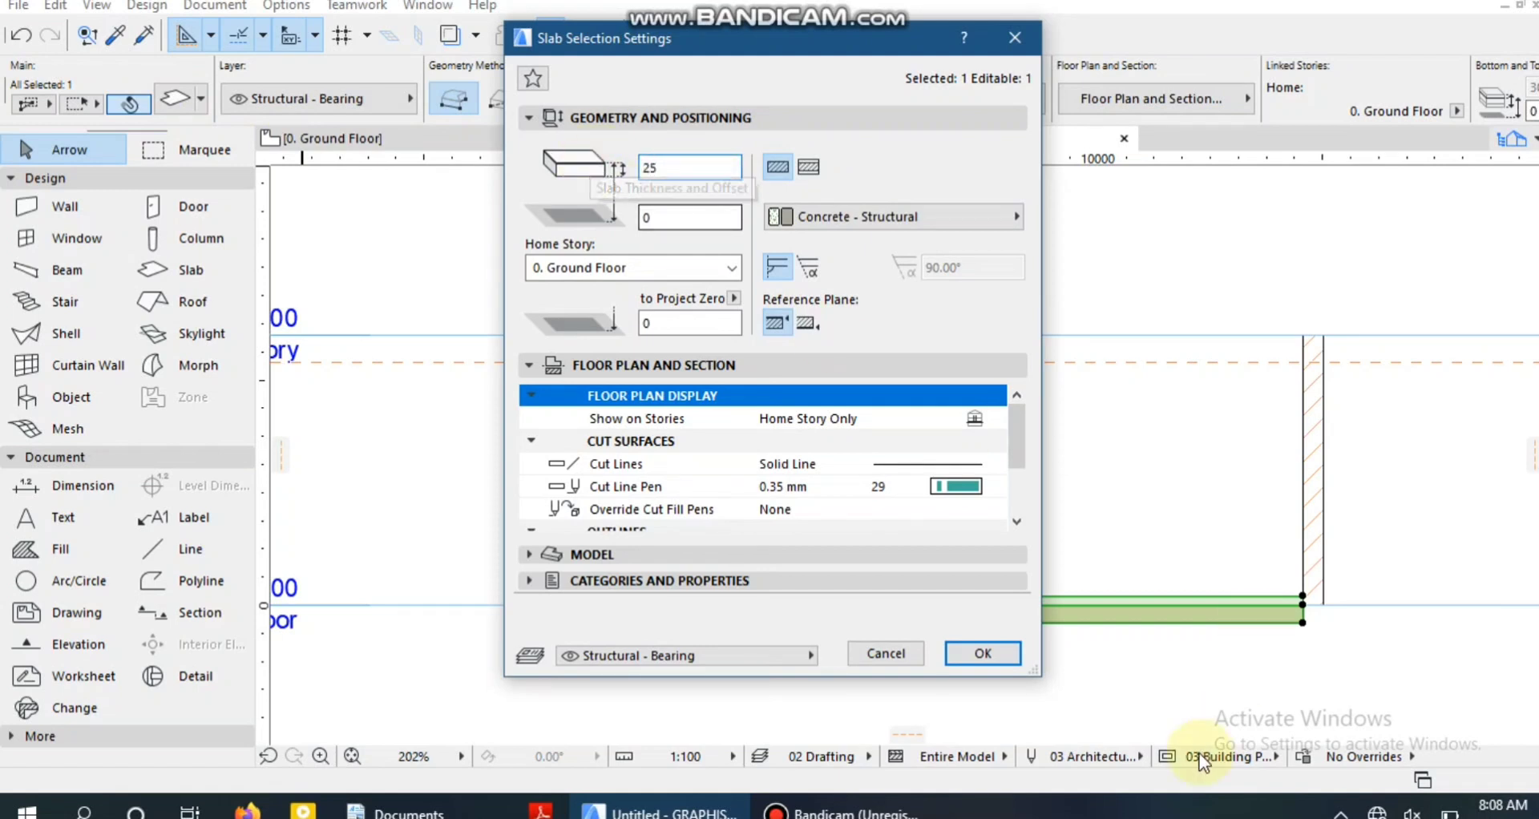
click(980, 650)
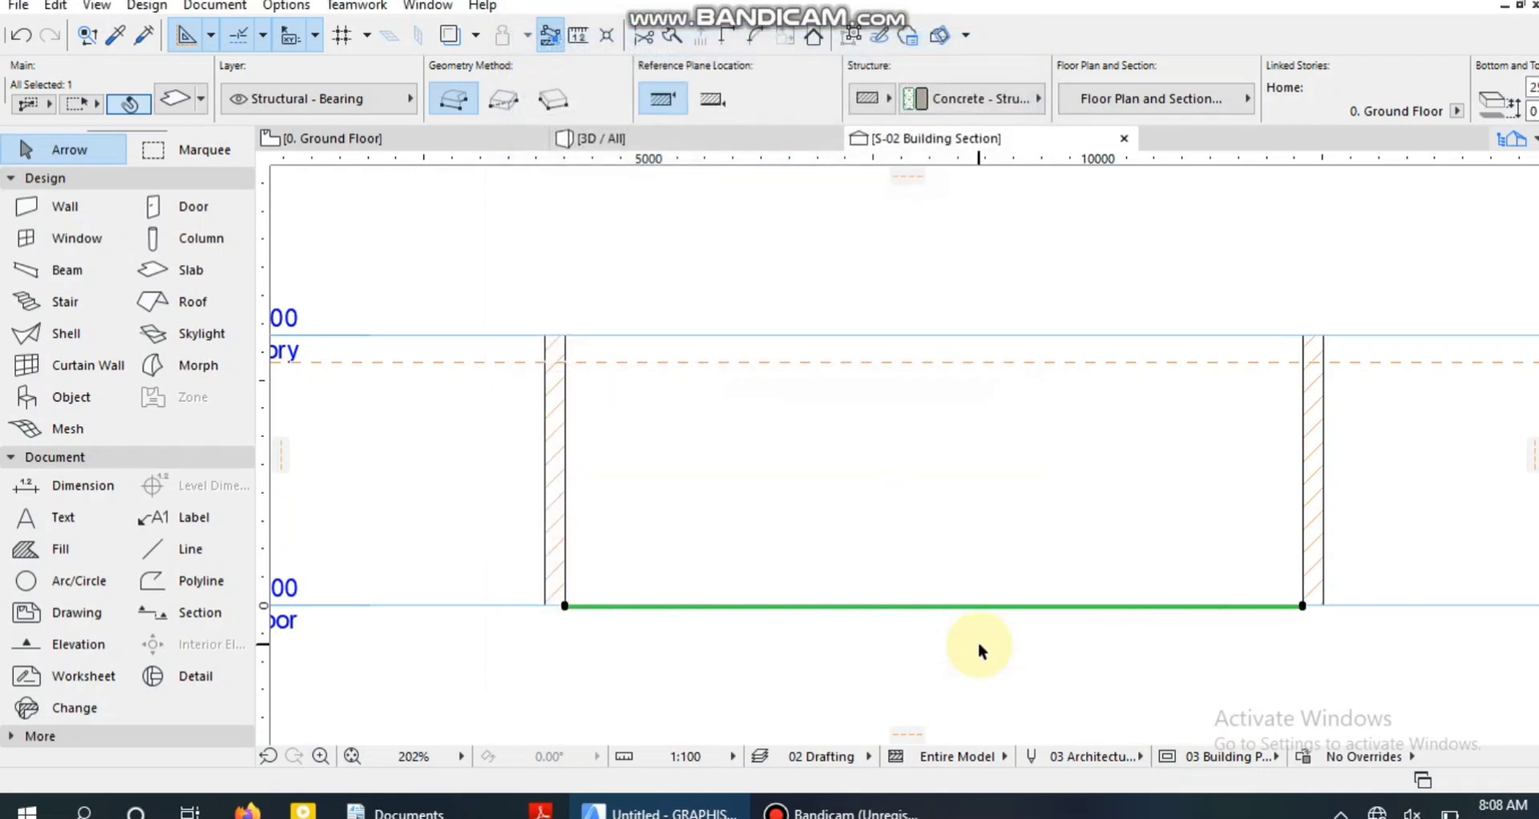
Override the slab's bottom surface with Stucco - White Rough.
click(174, 98)
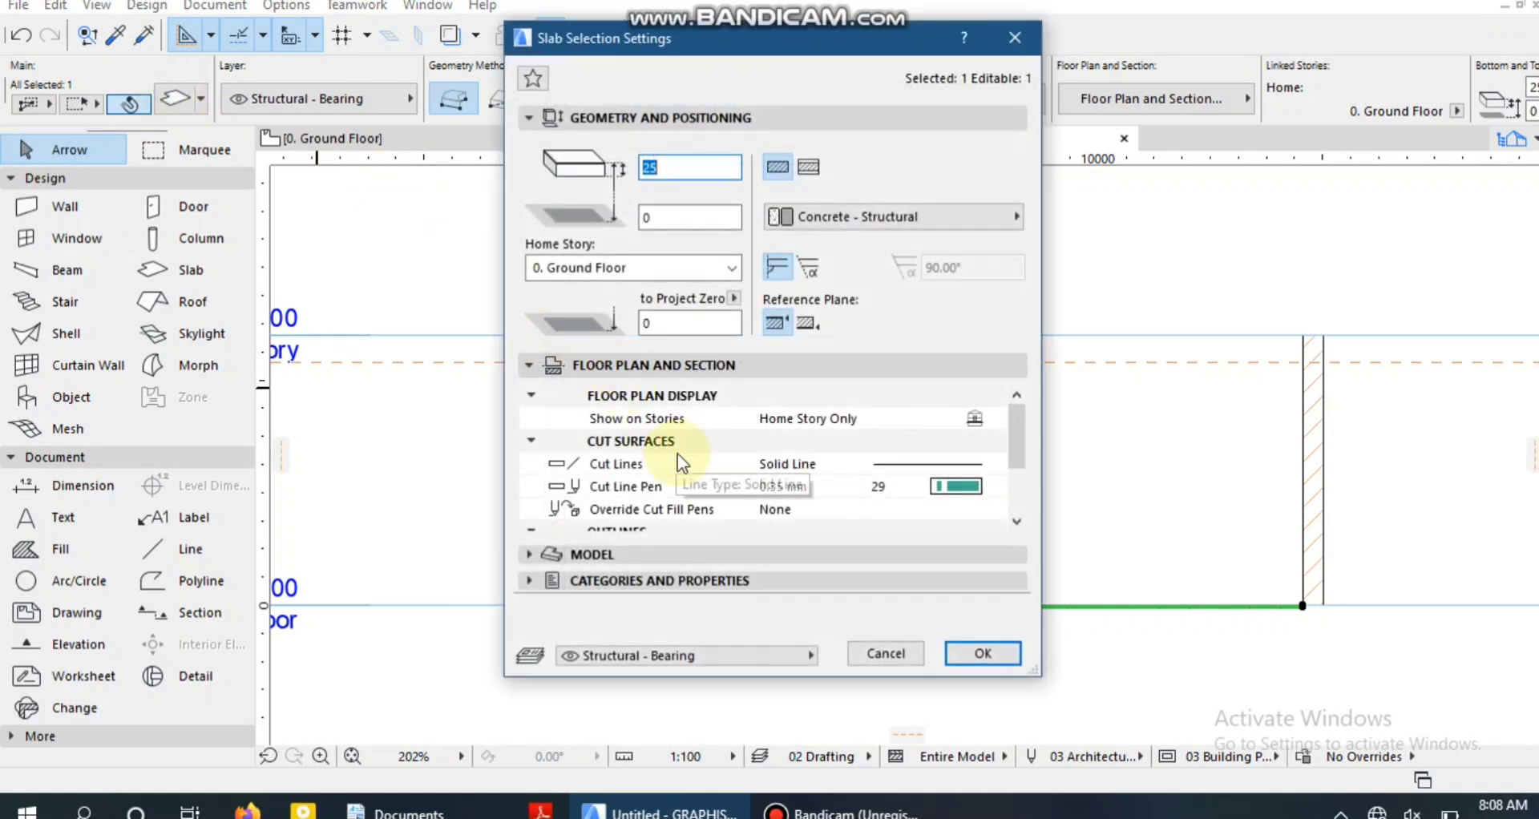
click(589, 555)
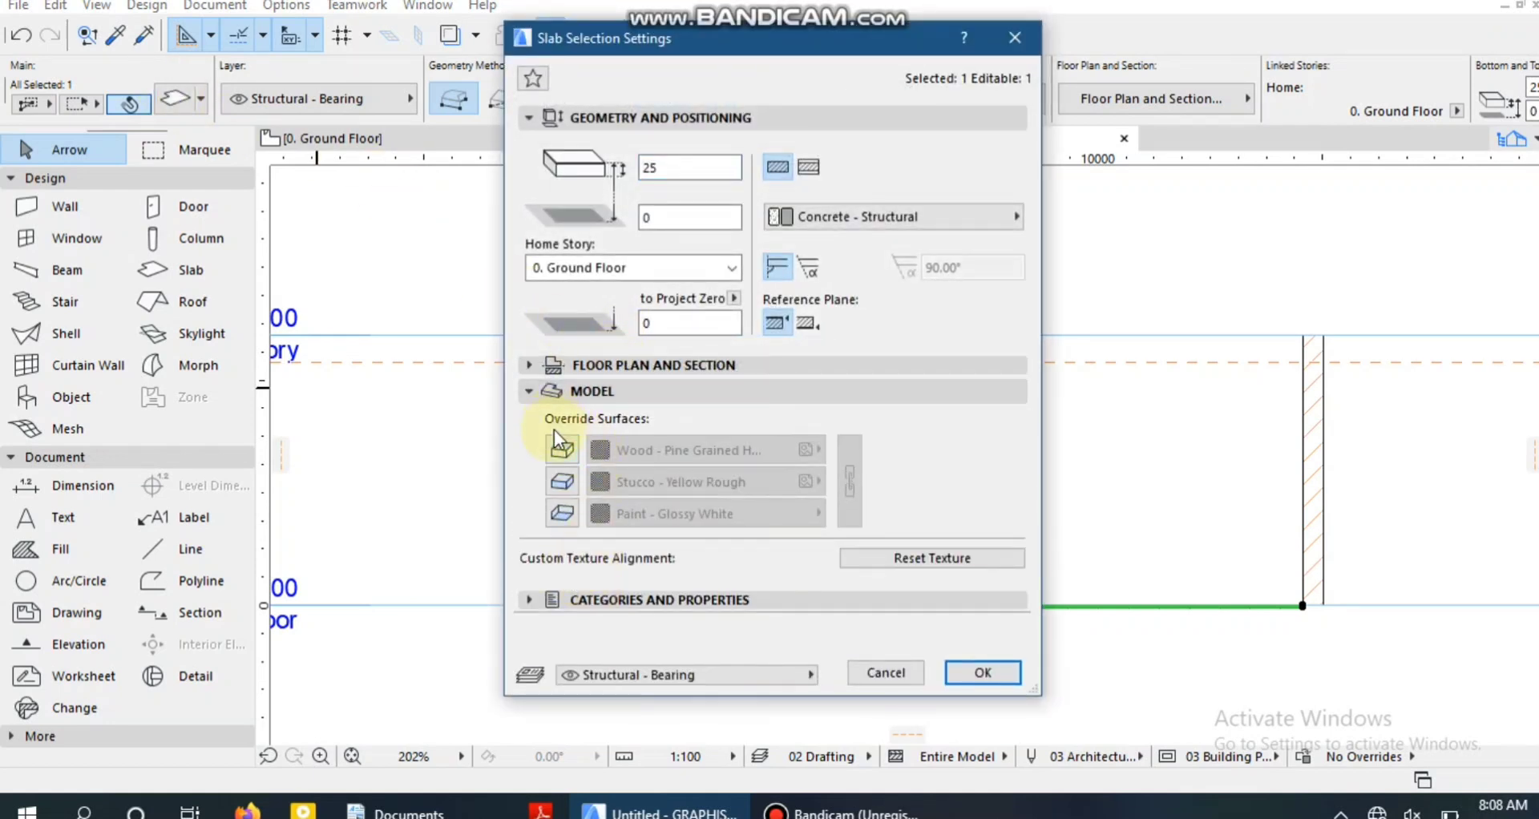
click(559, 517)
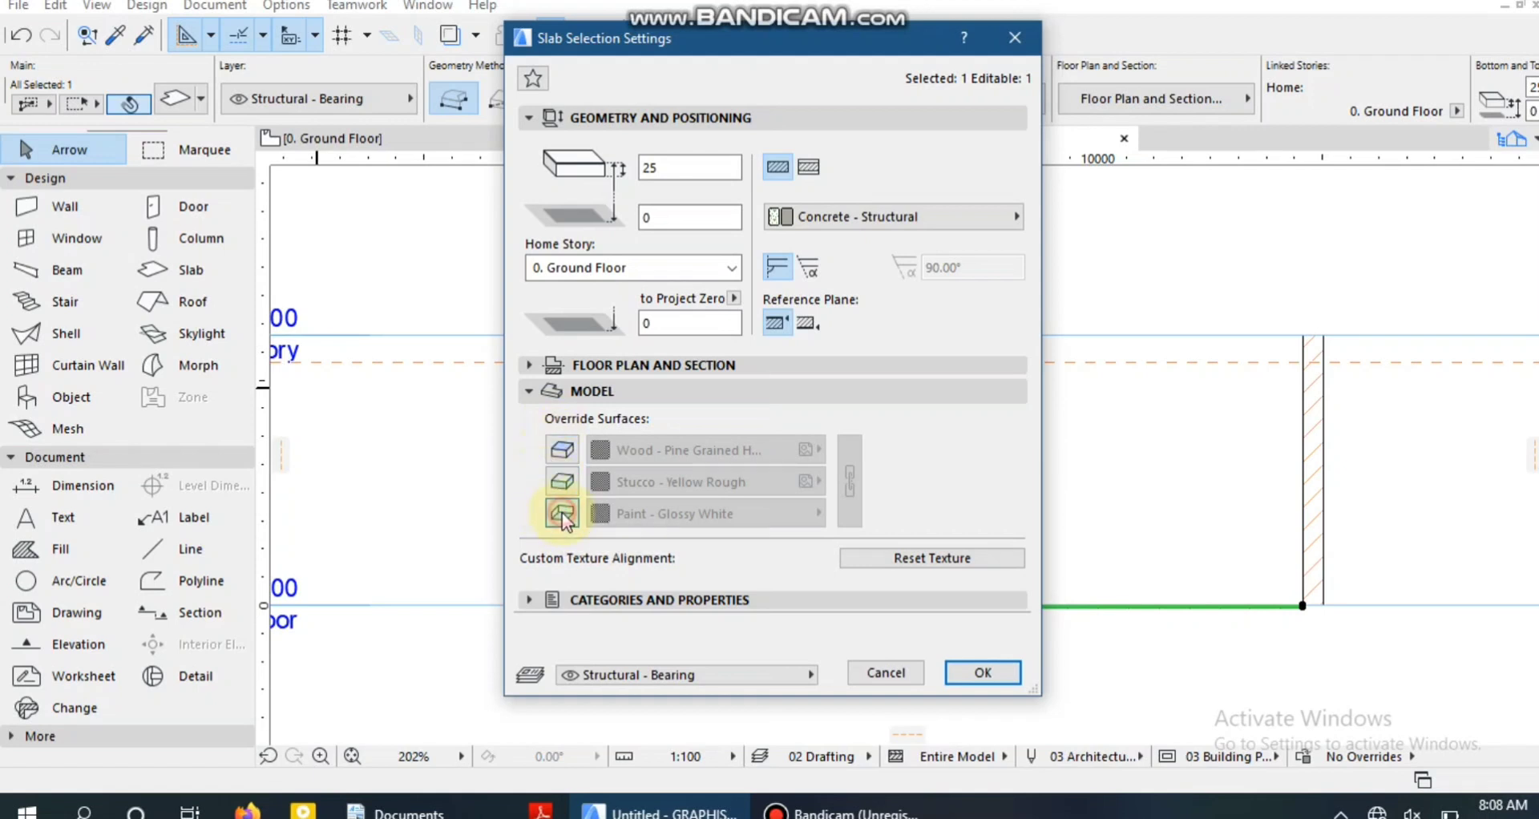
click(629, 520)
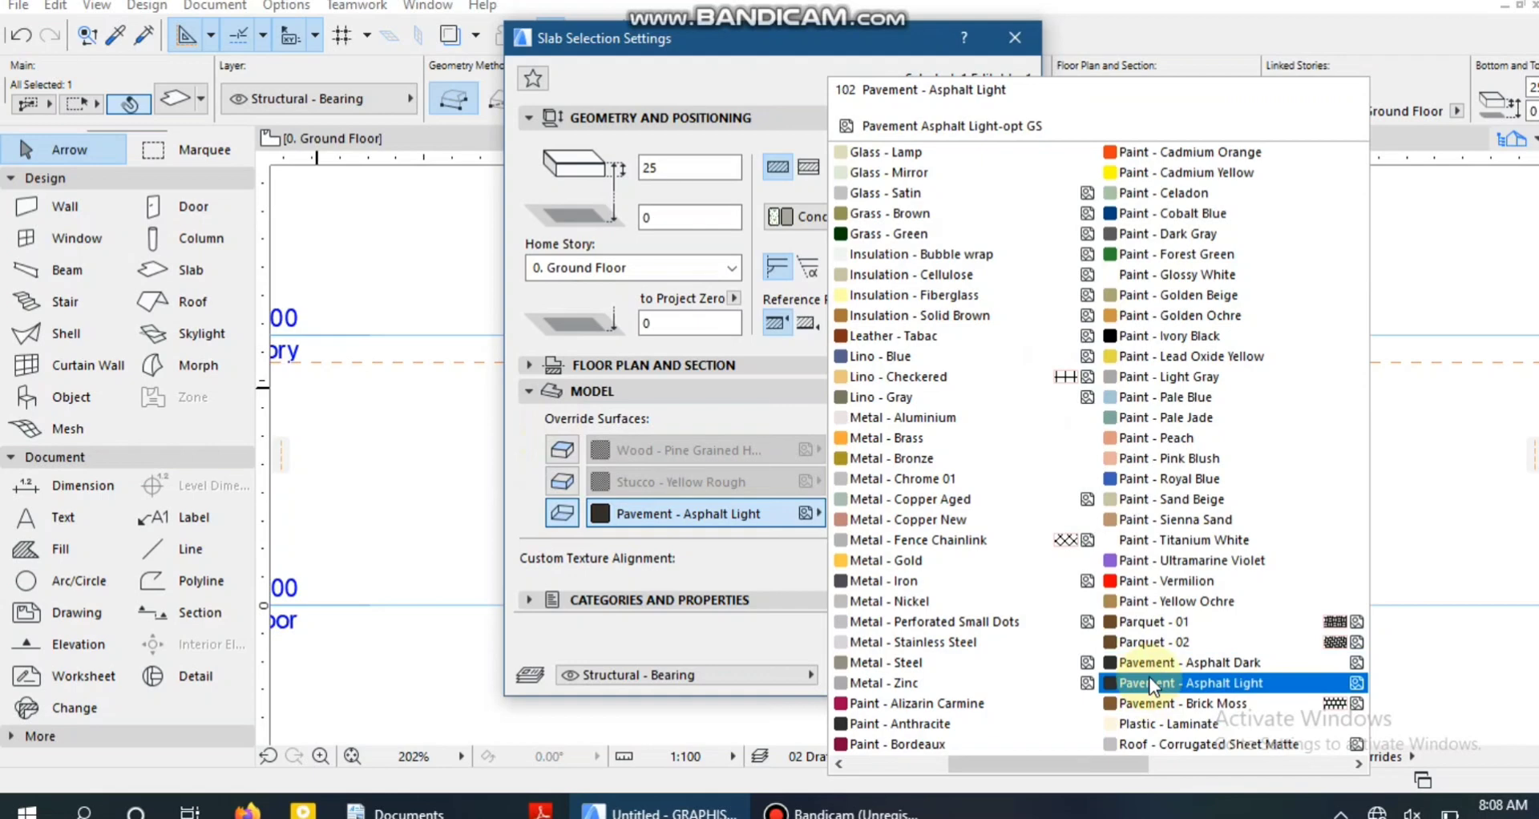
scroll(1148, 676, right, 2)
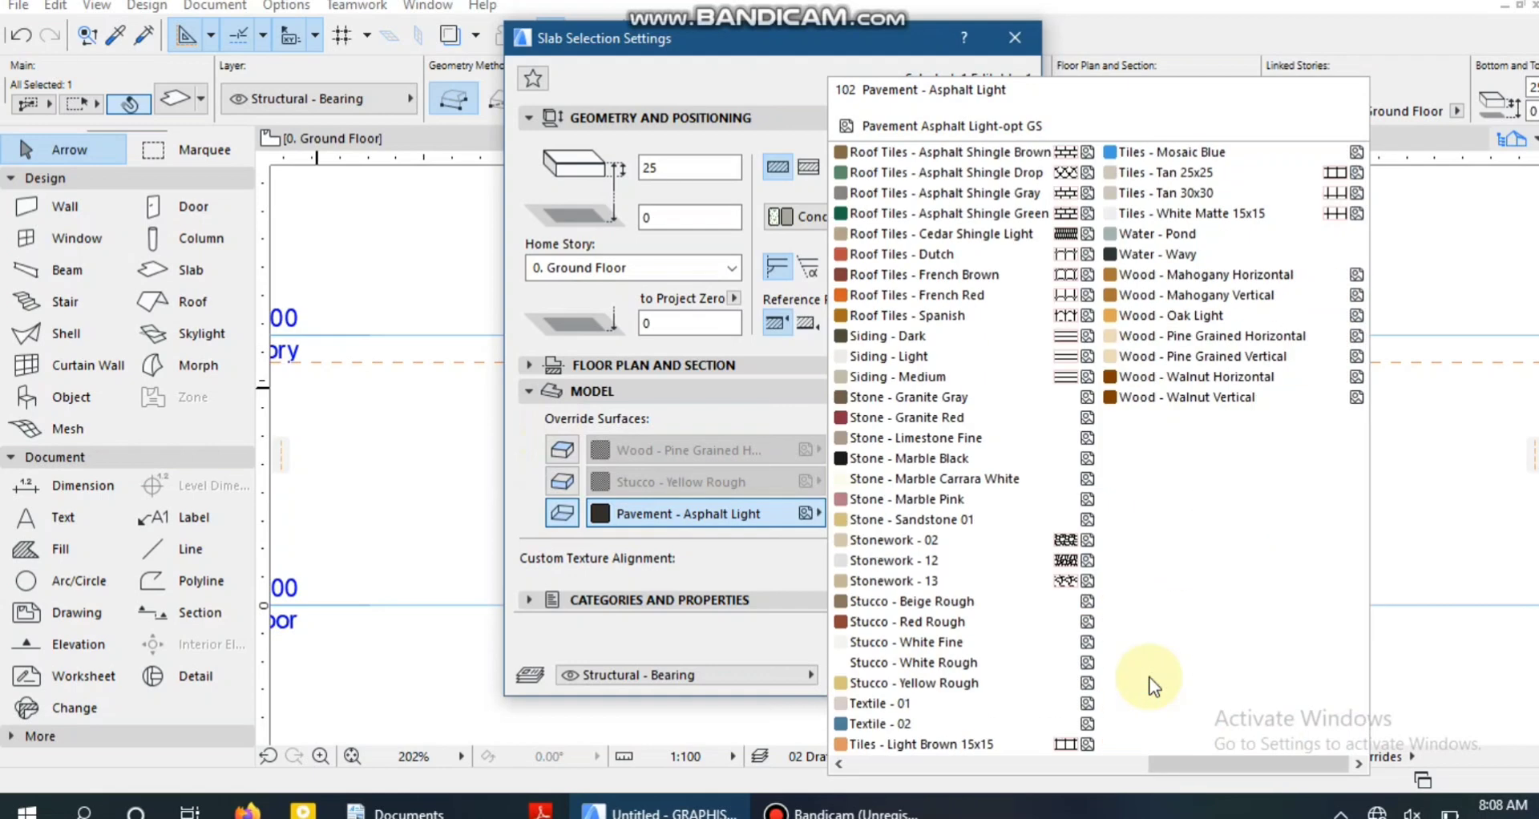
click(985, 659)
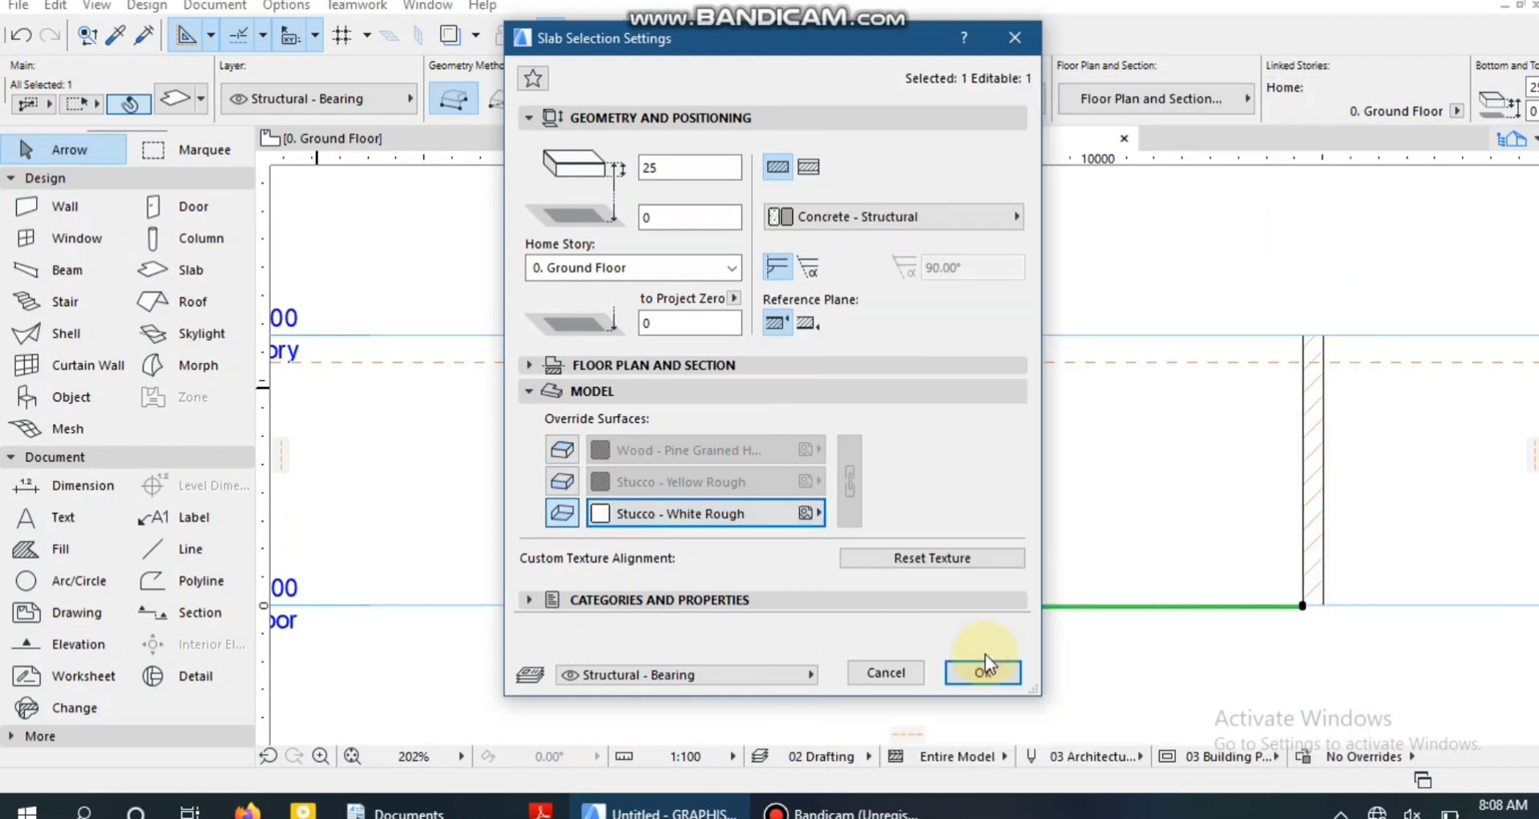
click(992, 673)
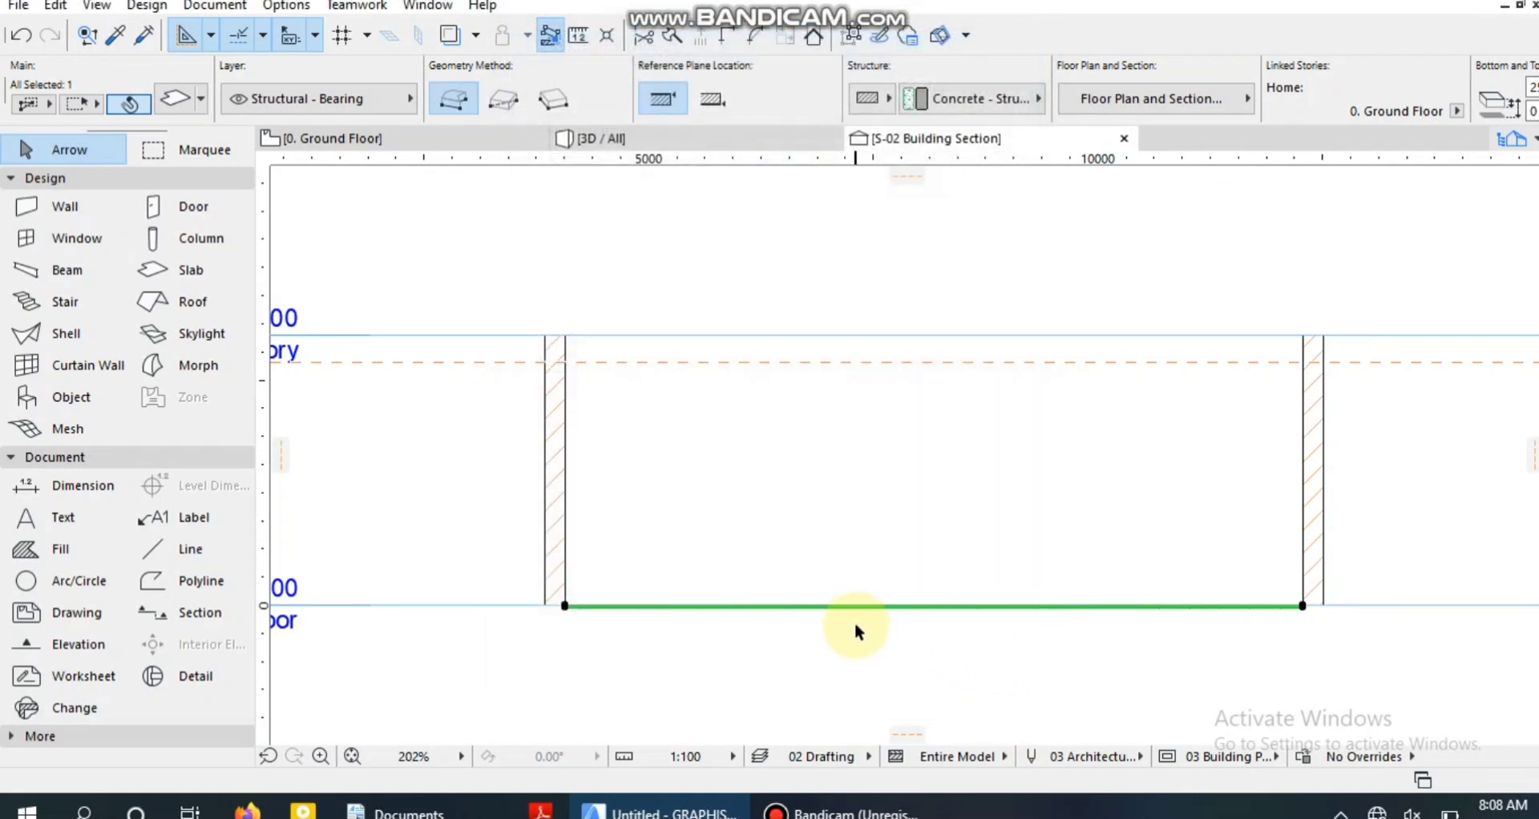
Move the slab straight up by about 2607 mm, to just below the guide line.
key(ctrl+d)
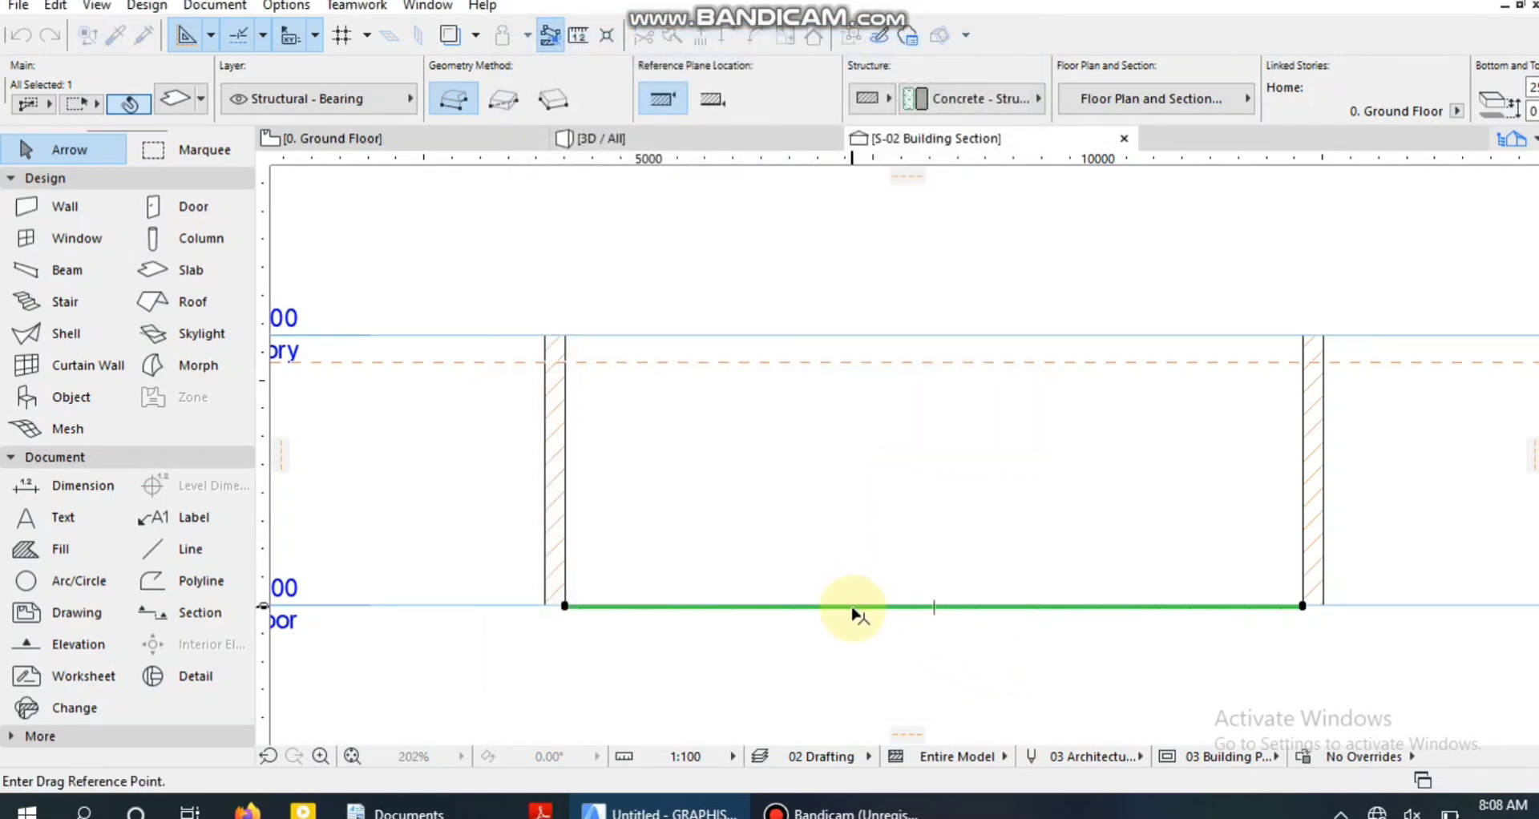
click(852, 607)
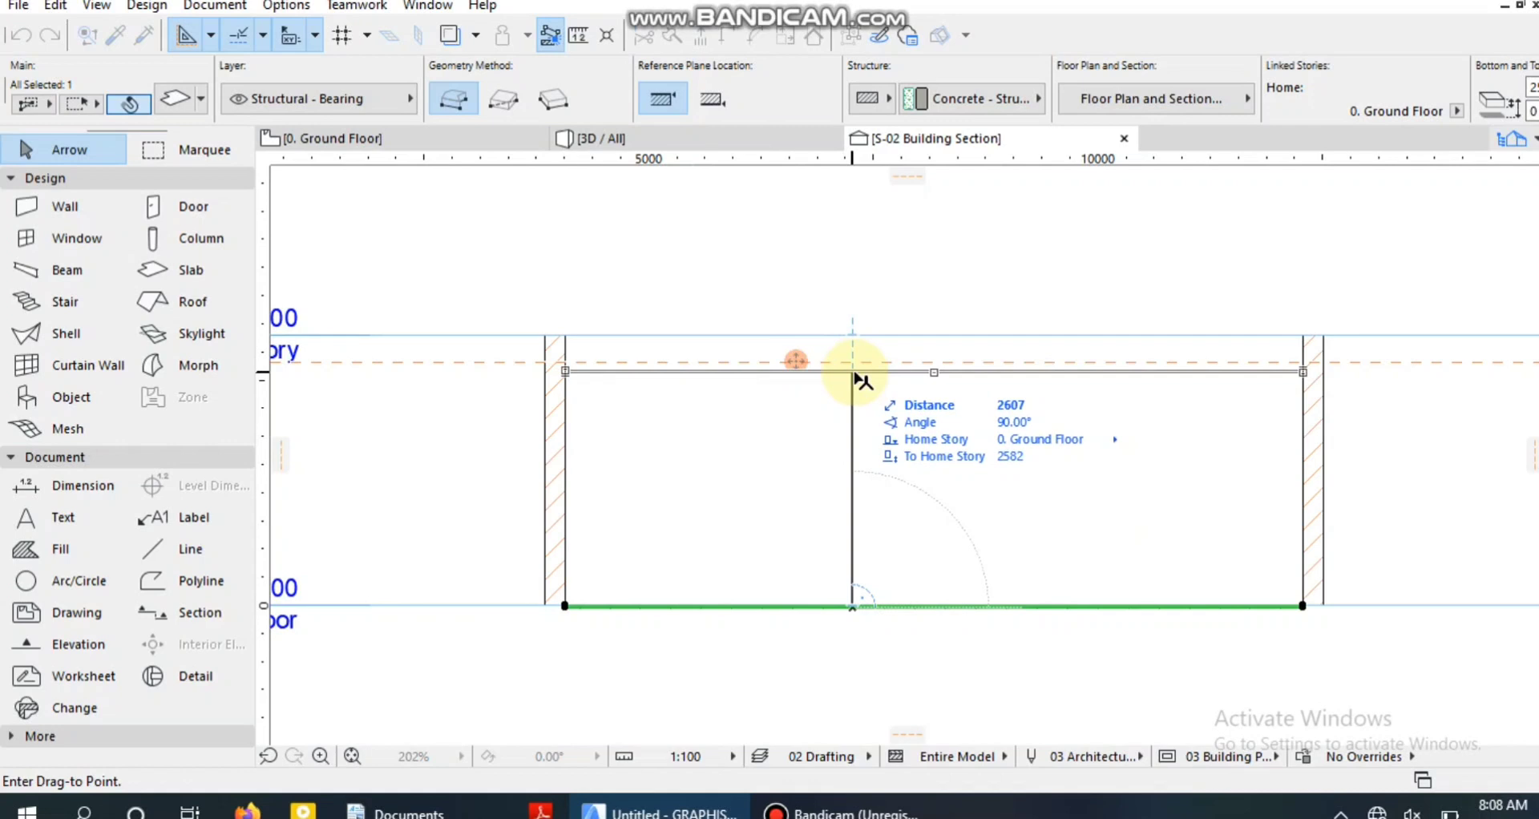
click(857, 377)
Move the slab straight up from its top edge to the guide line 300 mm below the 1 Story level.
scroll(833, 372, up, 9)
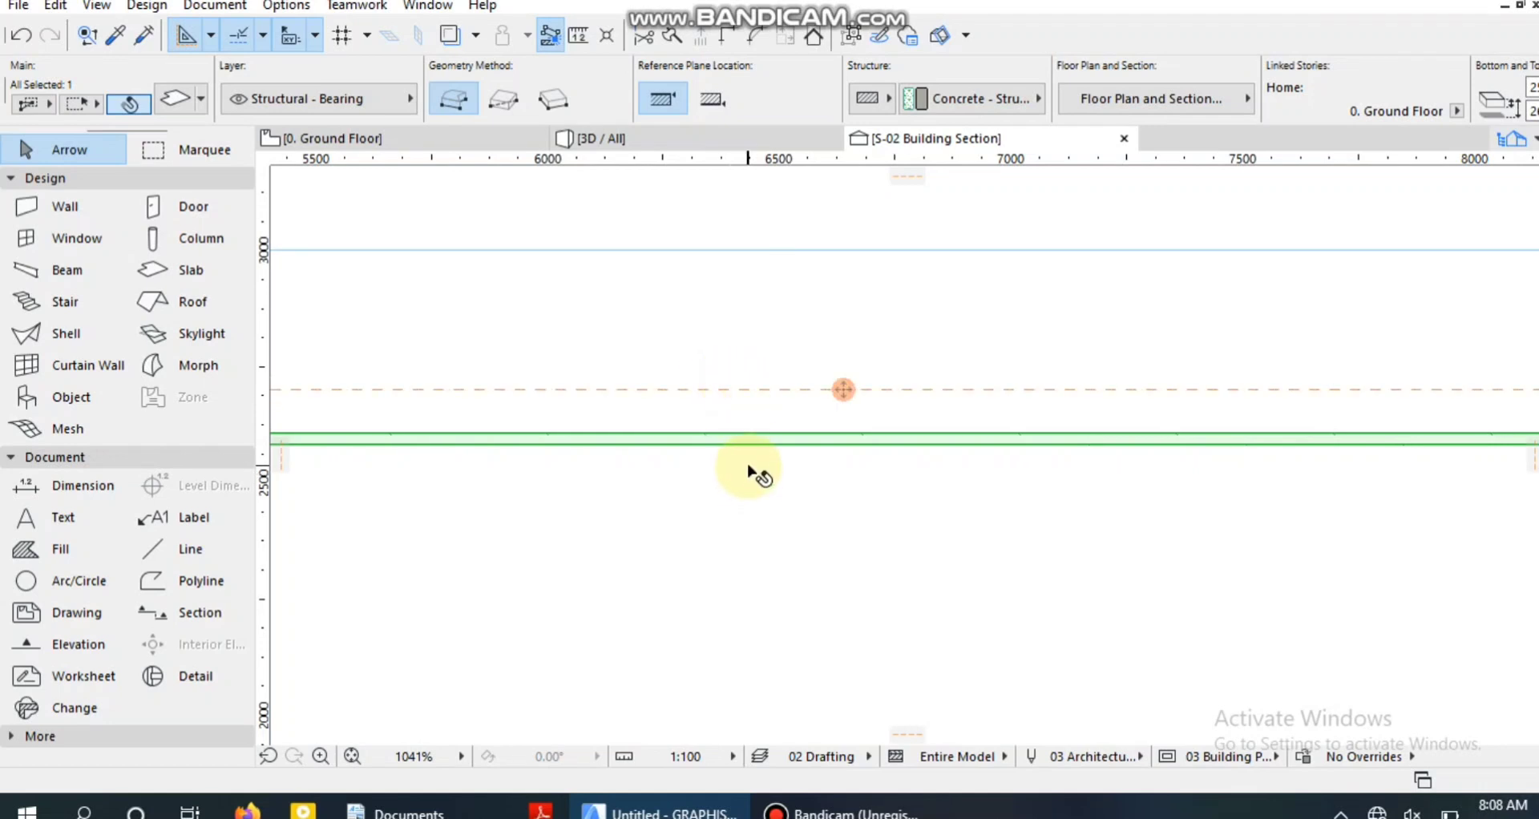
key(ctrl+d)
click(760, 433)
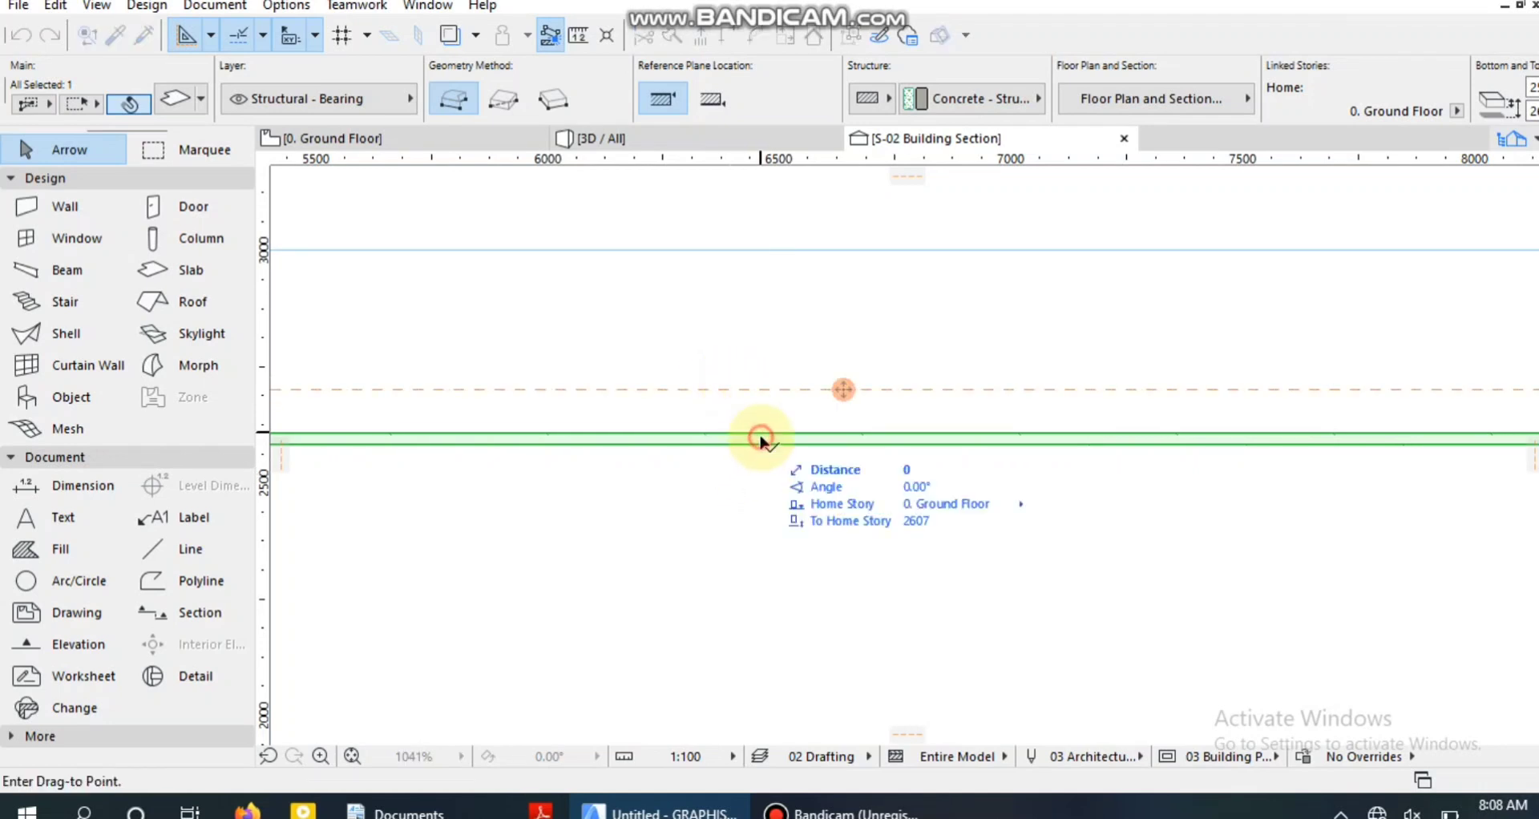
click(761, 393)
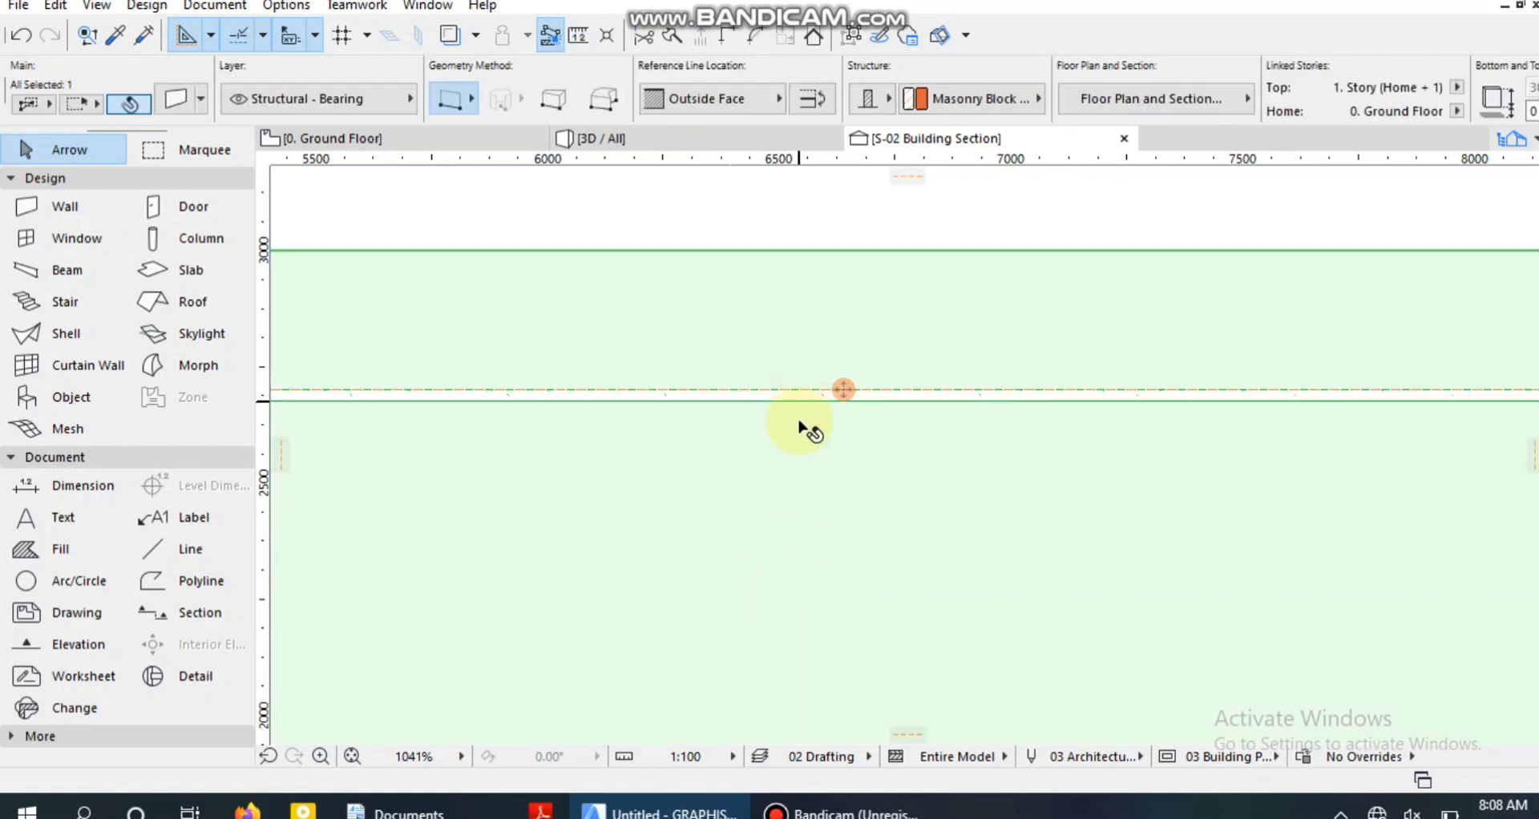
scroll(917, 361, down, 8)
click(916, 318)
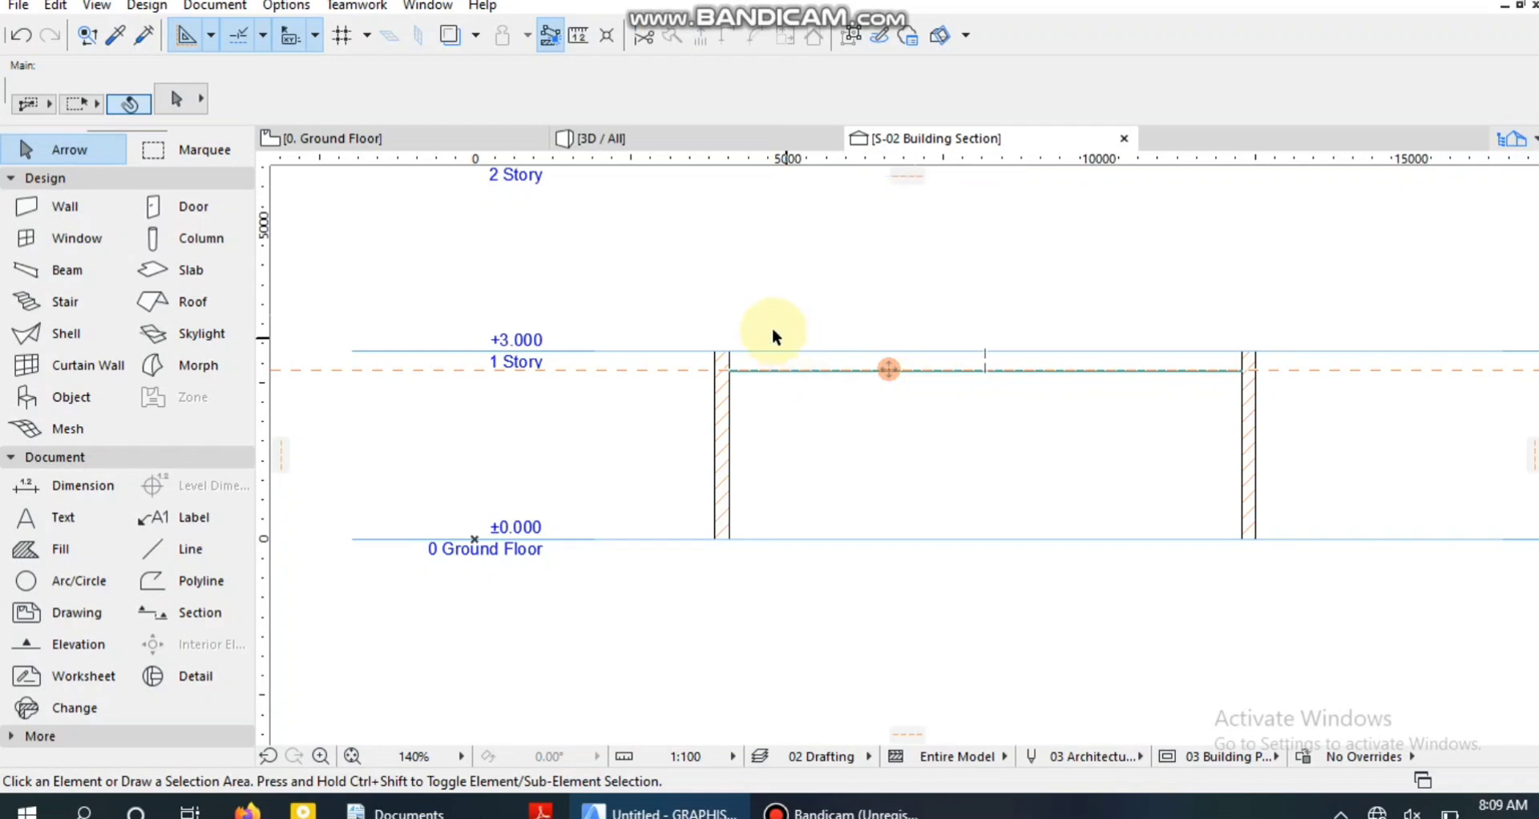
Inspect the building in 3D from above to check the raised slab between the walls.
click(662, 133)
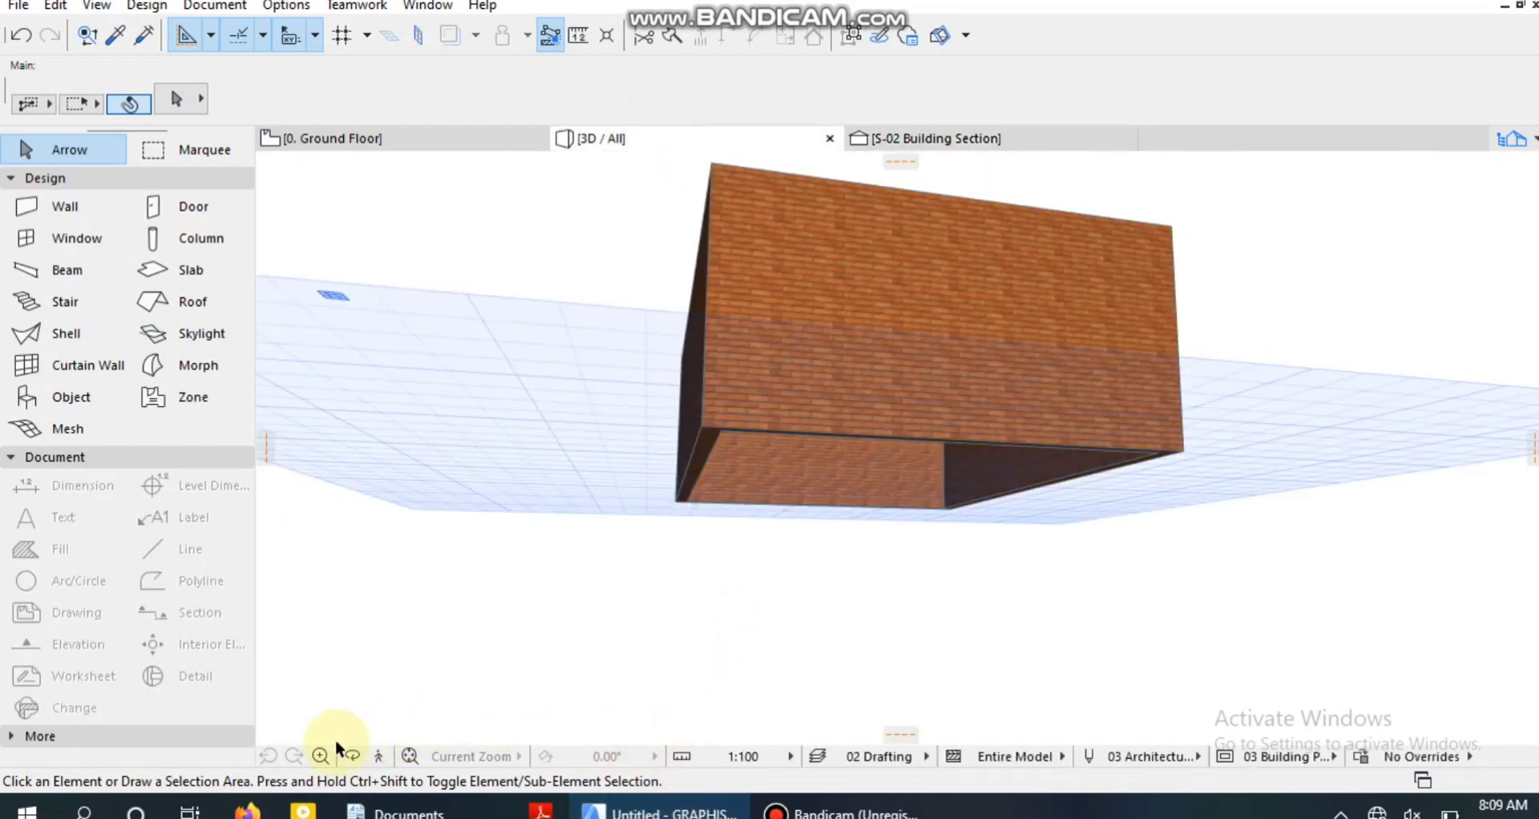
click(351, 756)
drag(934, 437, 1003, 464)
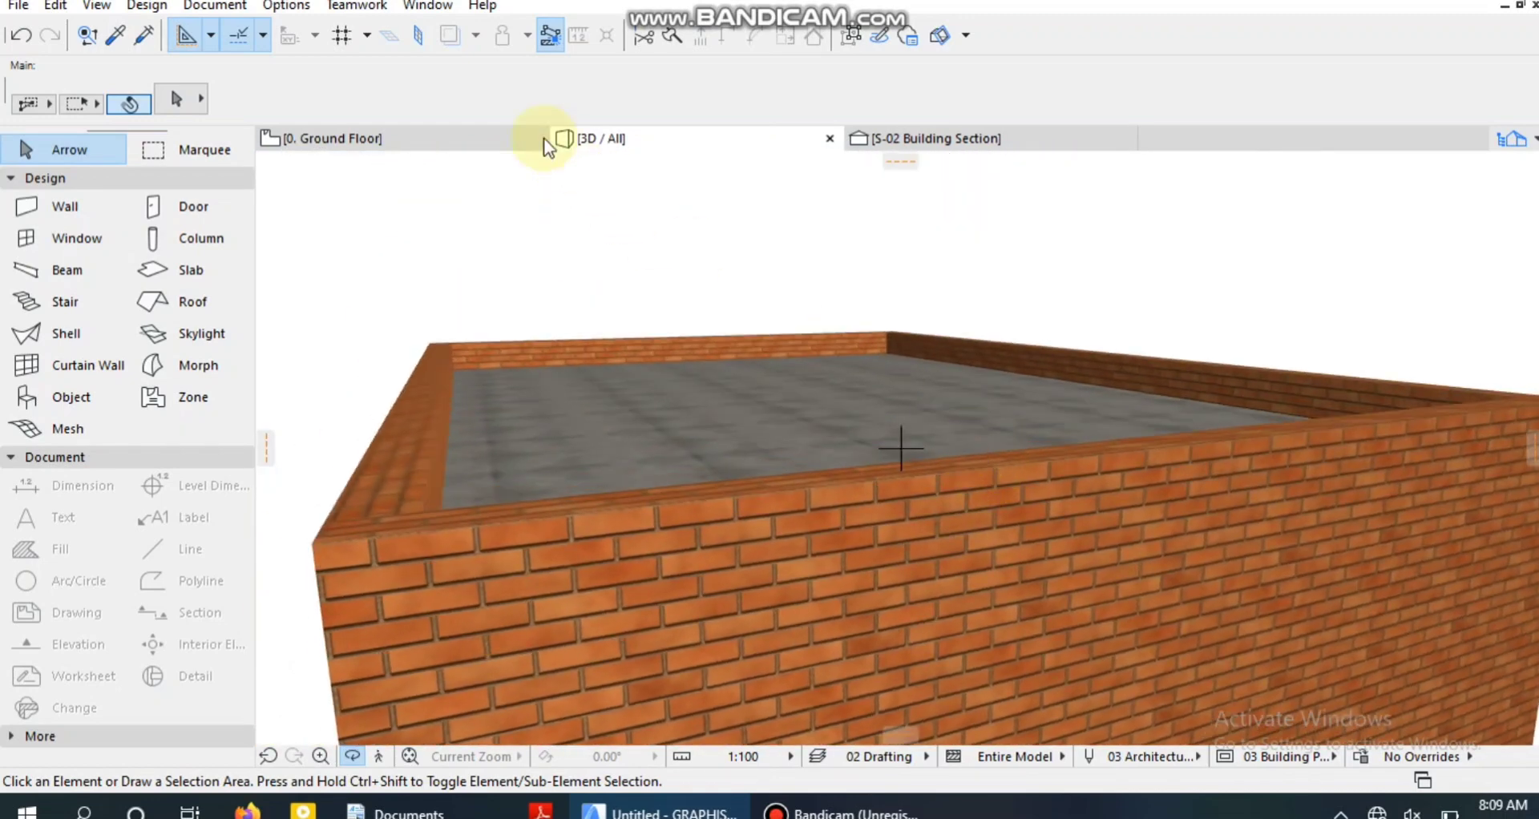
On the Ground Floor plan, draw a rectangular marquee around the room's upper half, down to the S-02 section line.
click(387, 144)
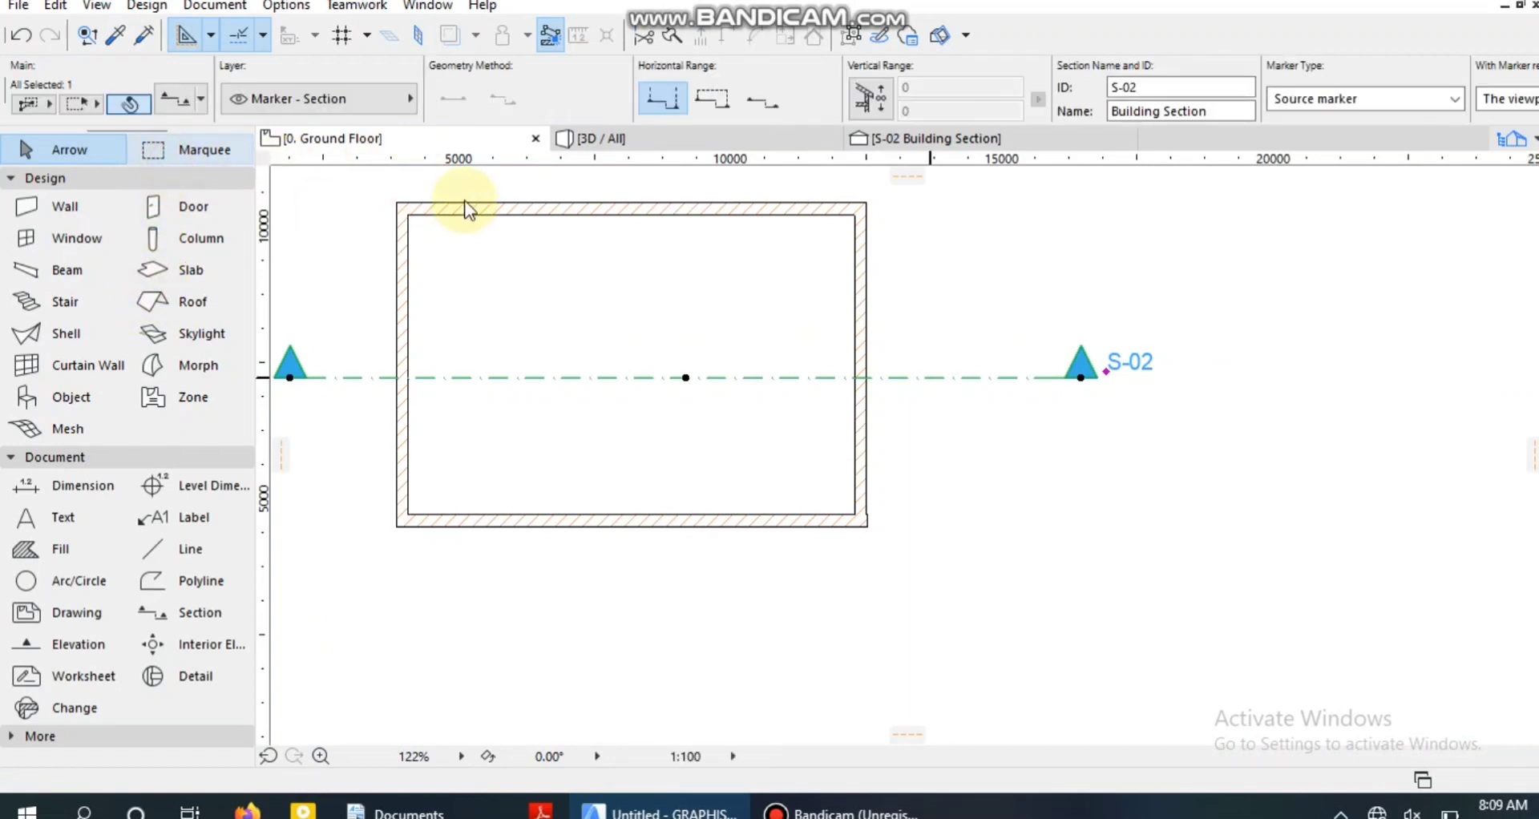
key(m)
scroll(464, 299, down, 2)
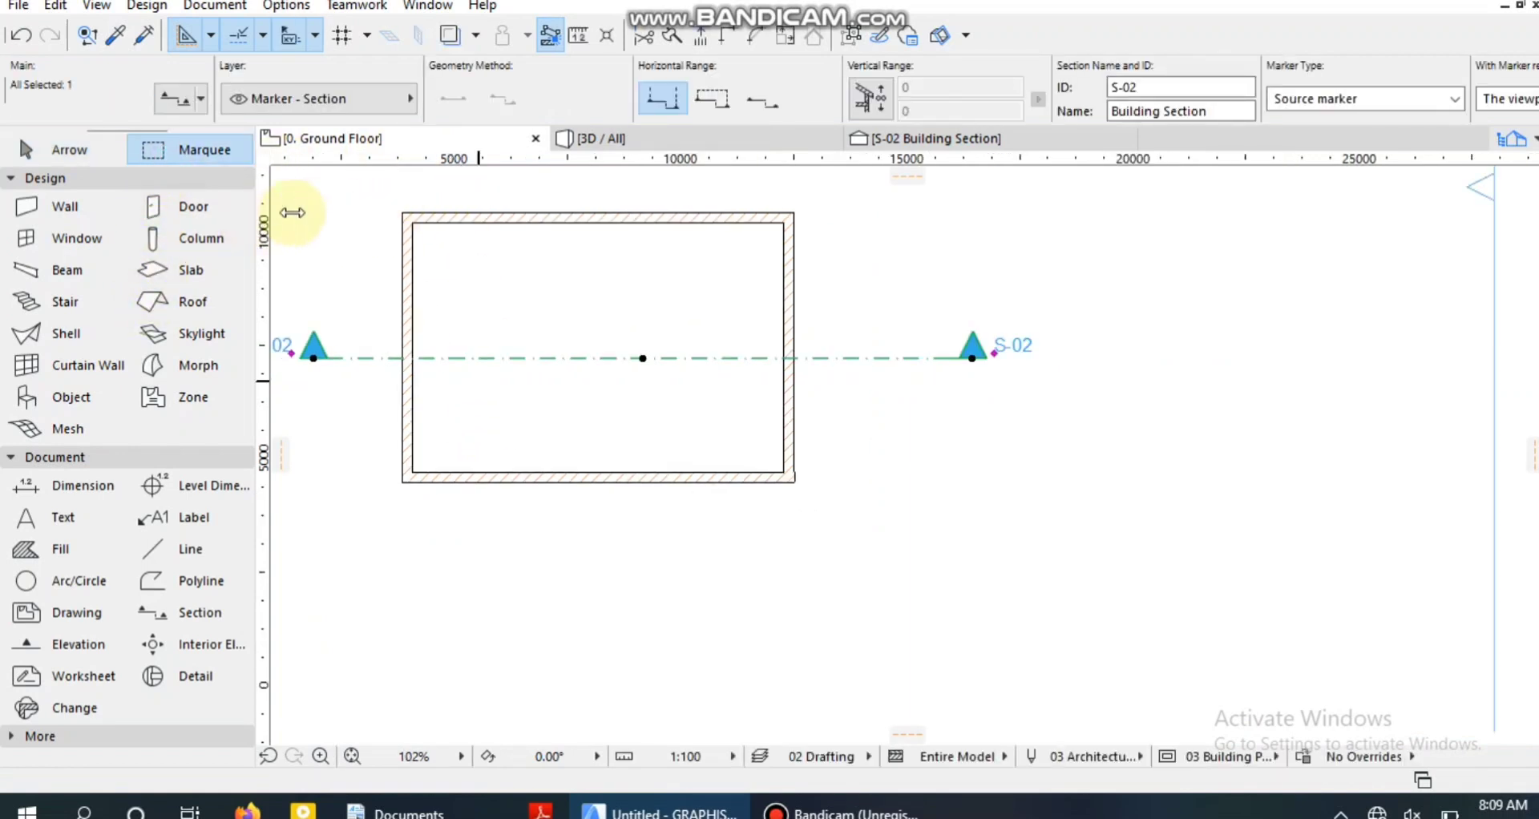
key(Escape)
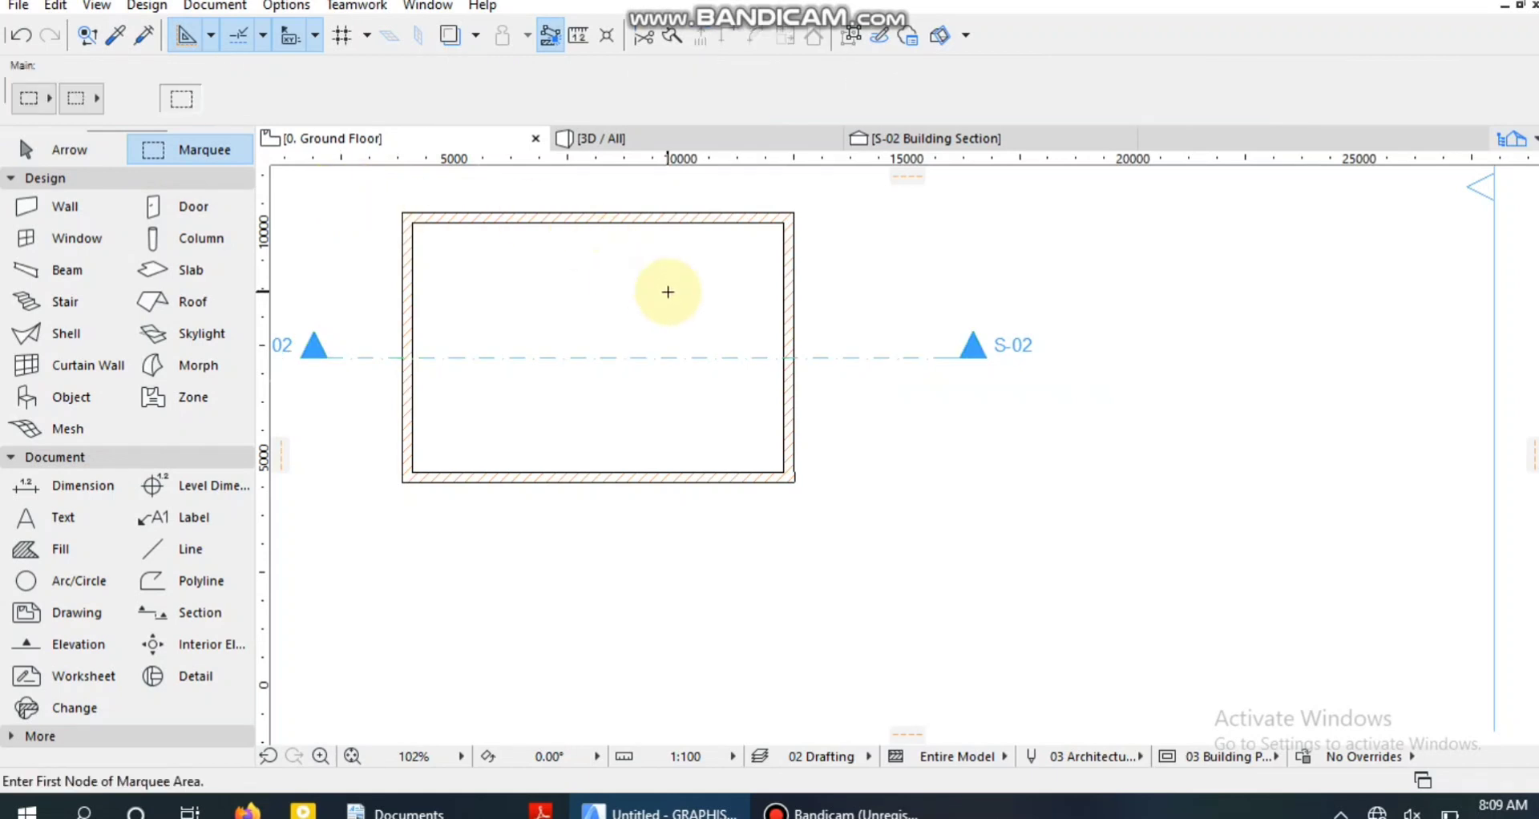
click(344, 199)
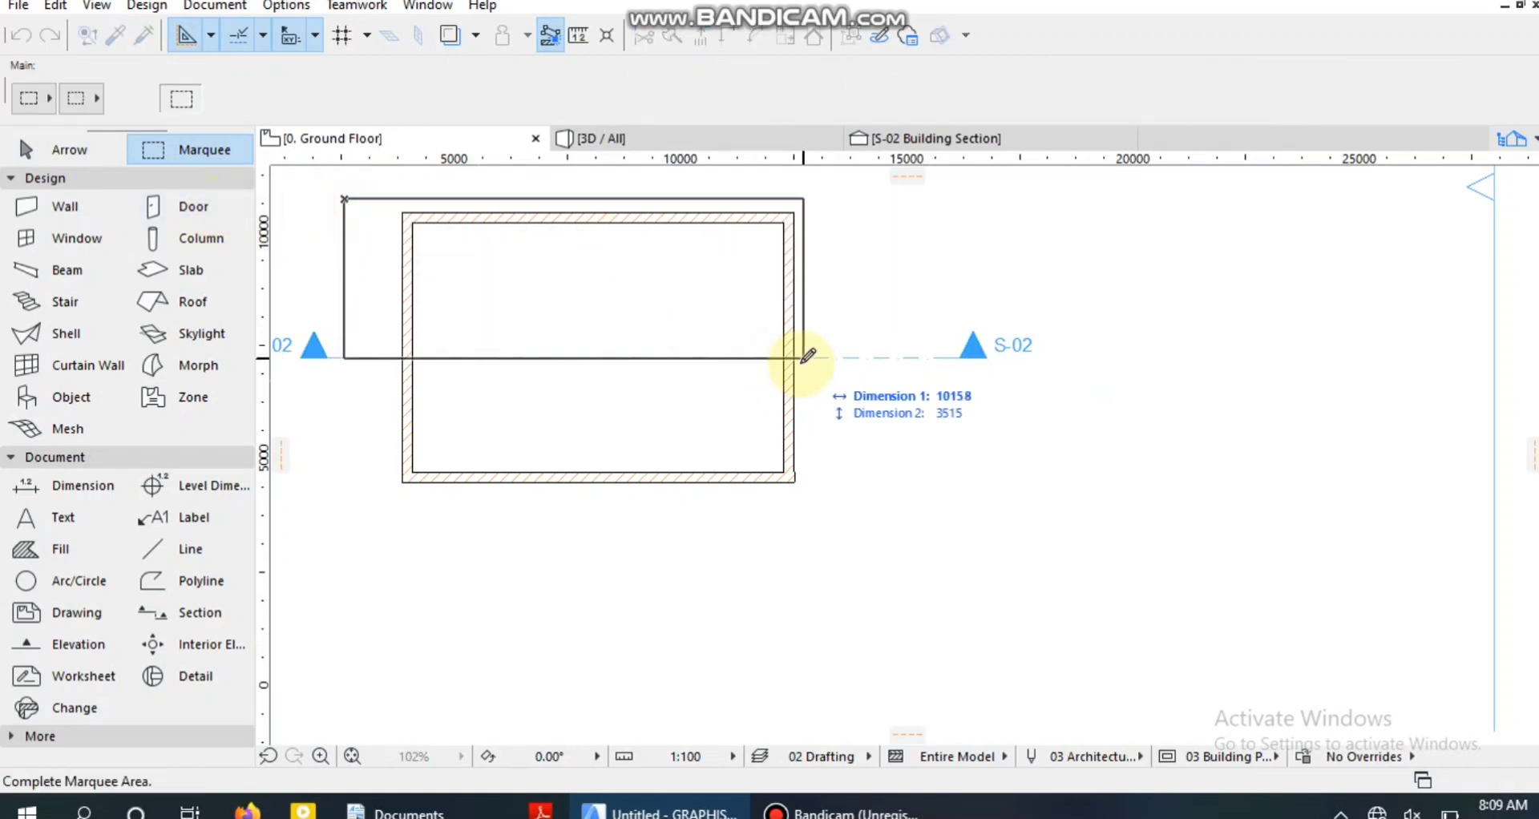
click(826, 358)
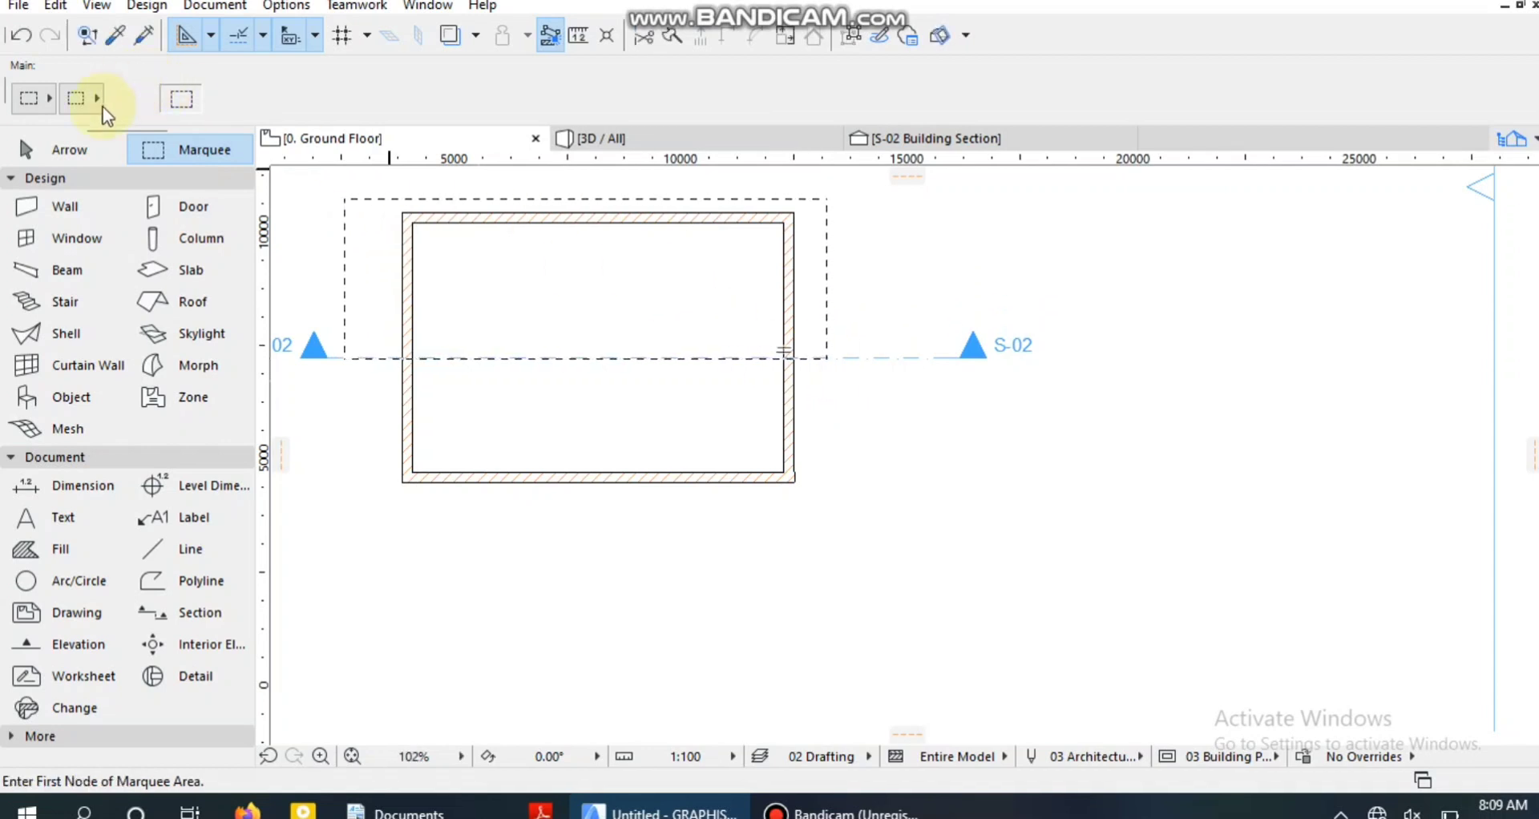
Show only the marquee area in 3D.
click(61, 147)
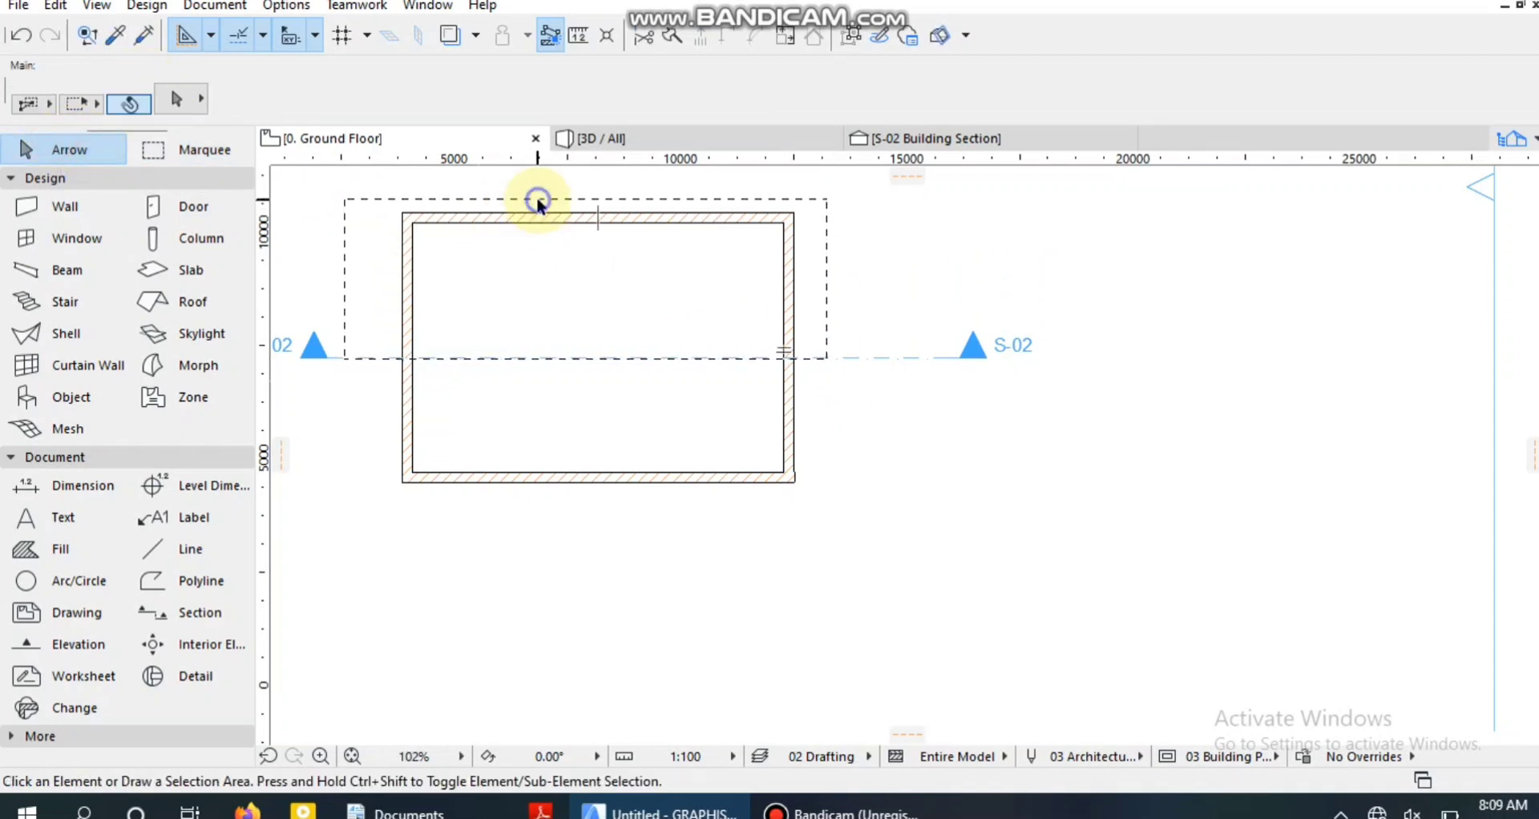
right_click(538, 201)
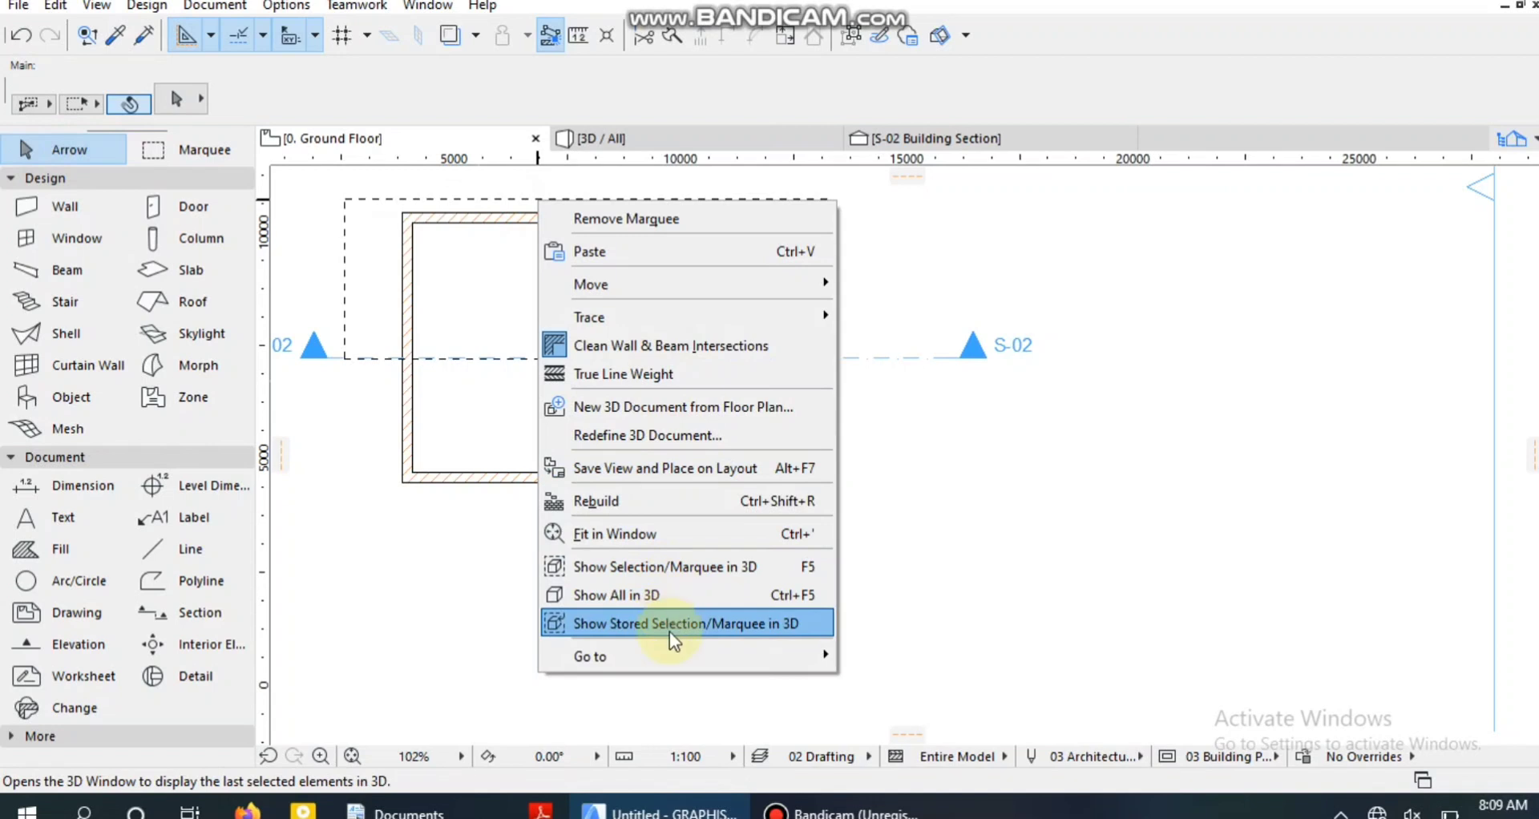
click(694, 566)
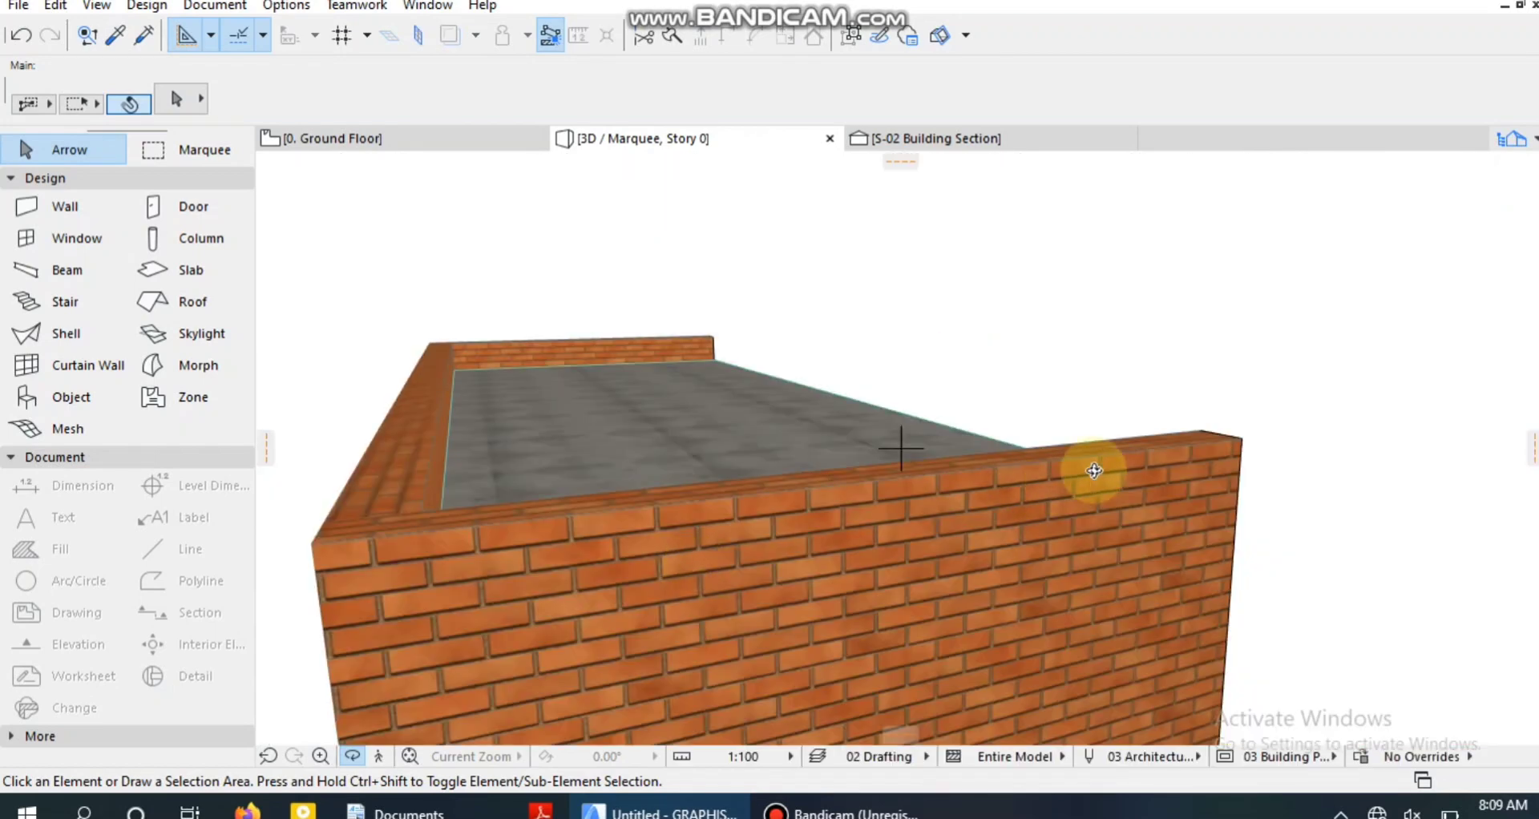
Examine the ceiling slab from the cut-open side of the 3D model, and return to the Ground Floor plan.
drag(1094, 471, 879, 518)
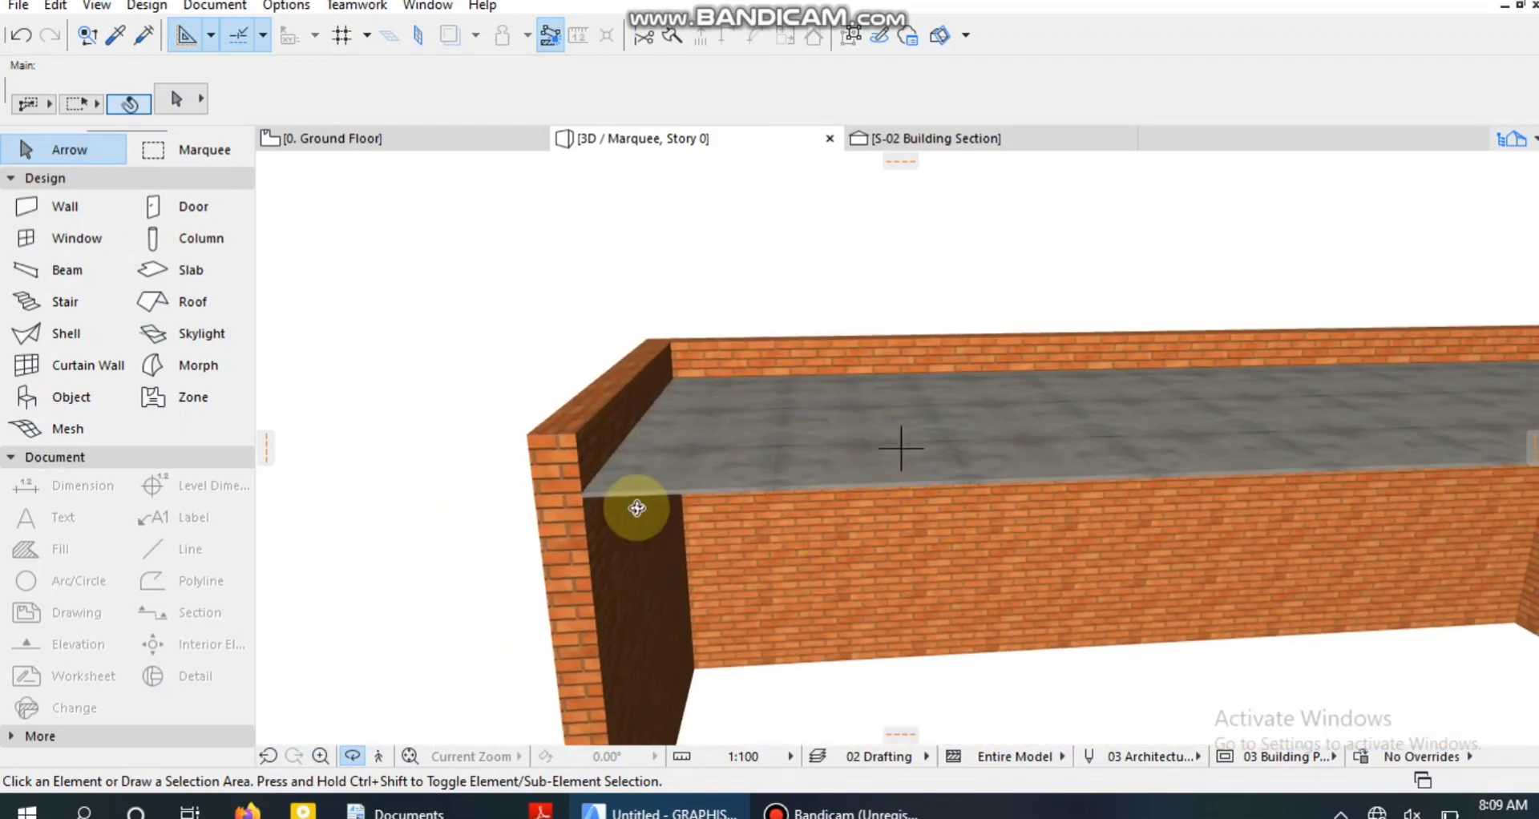
scroll(742, 464, down, 5)
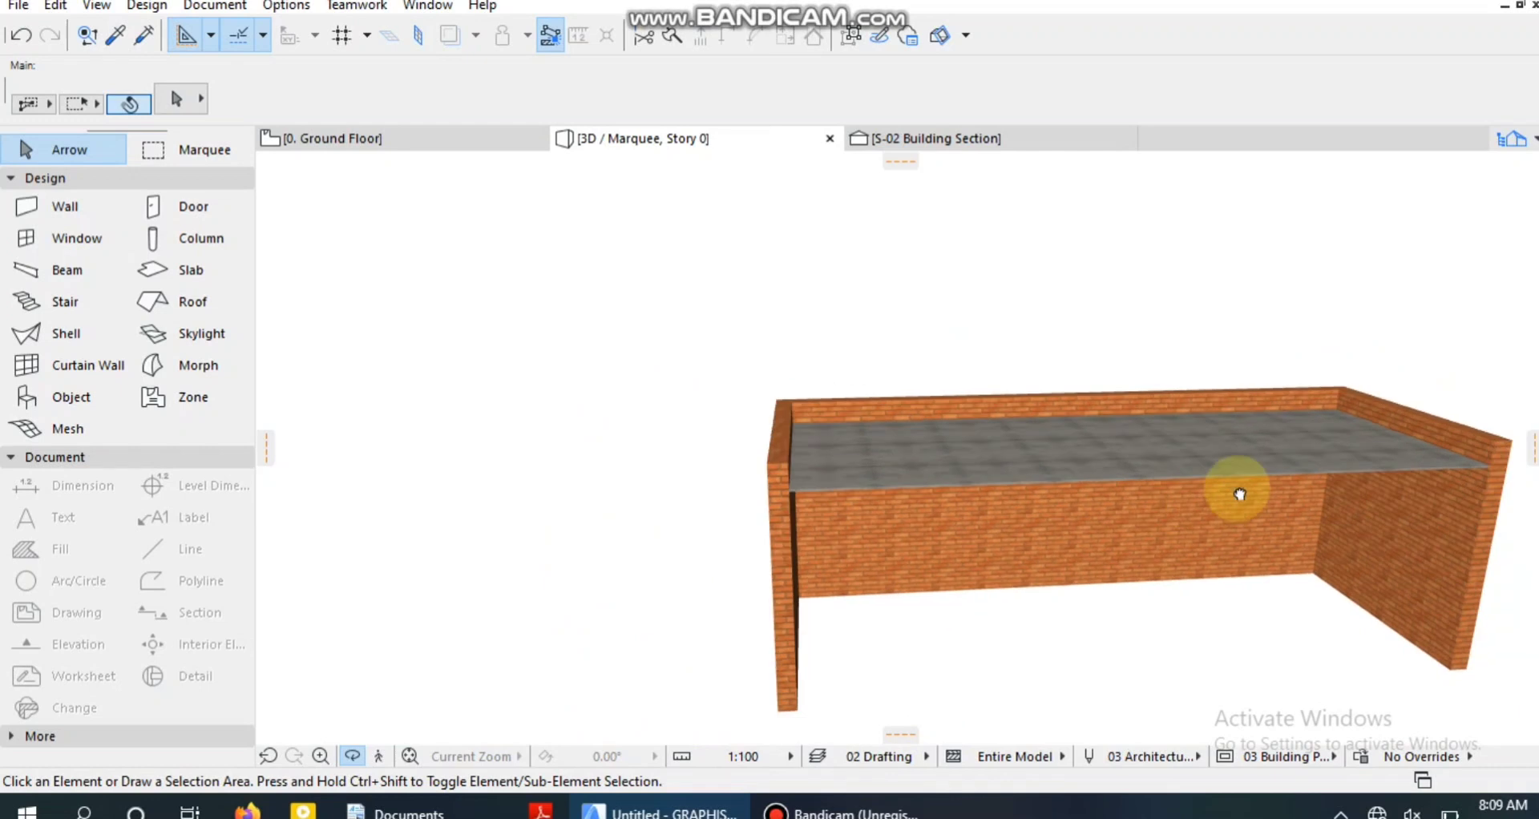
middle_drag(1238, 495, 800, 447)
drag(799, 447, 1099, 436)
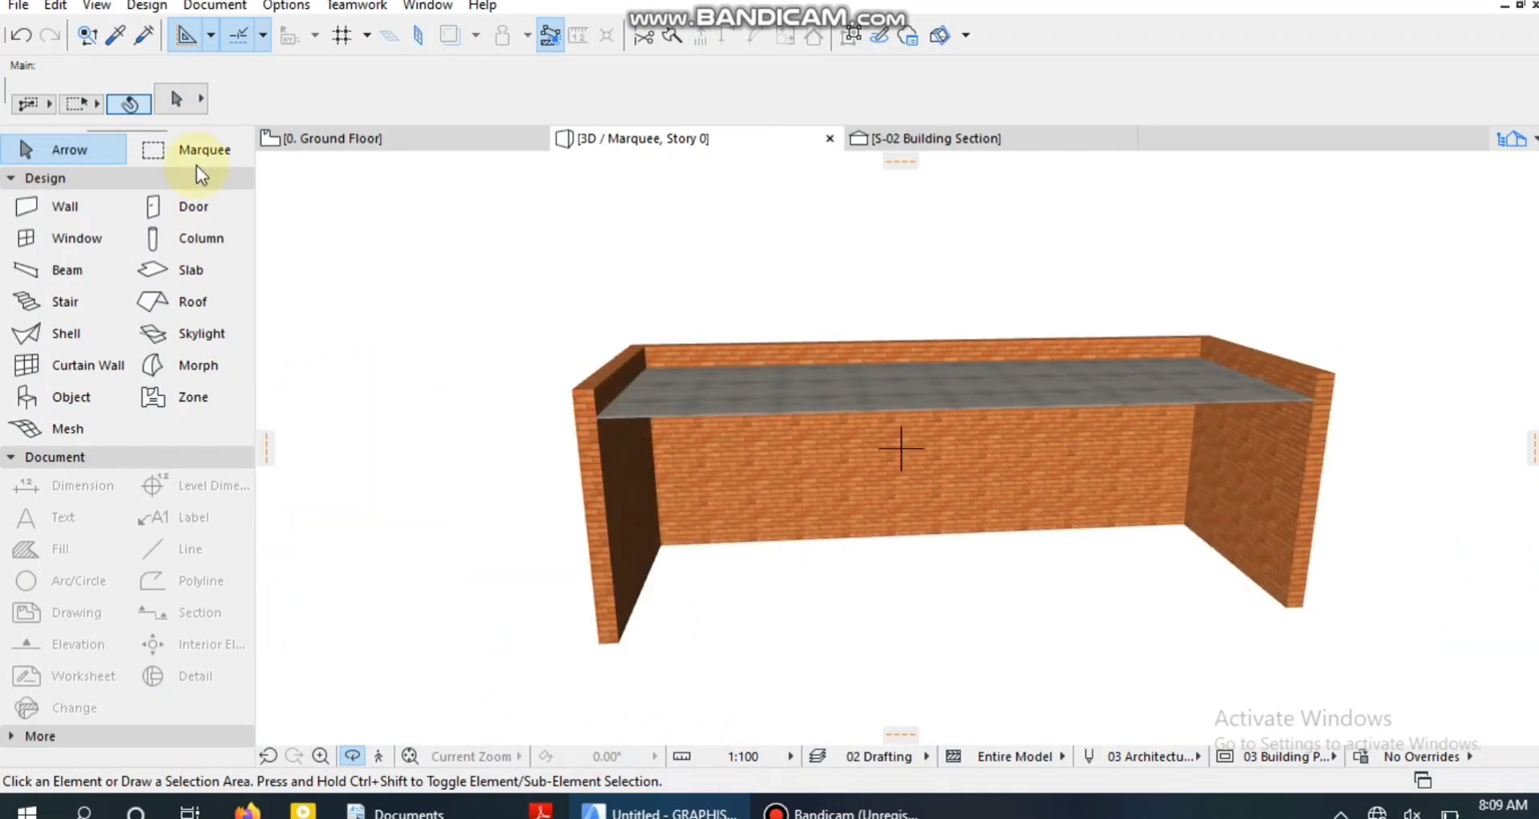
click(320, 140)
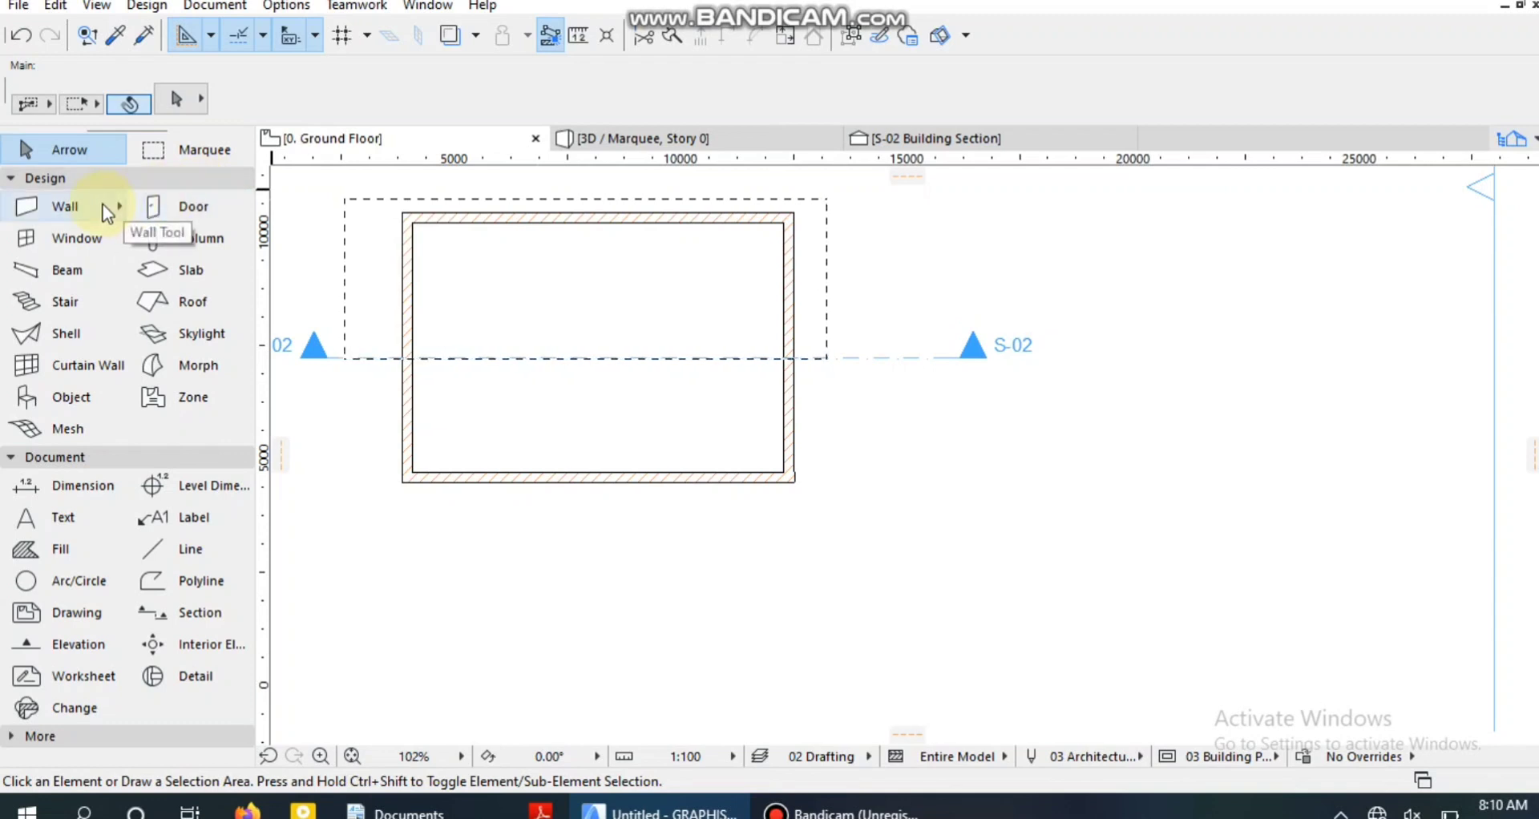
click(73, 205)
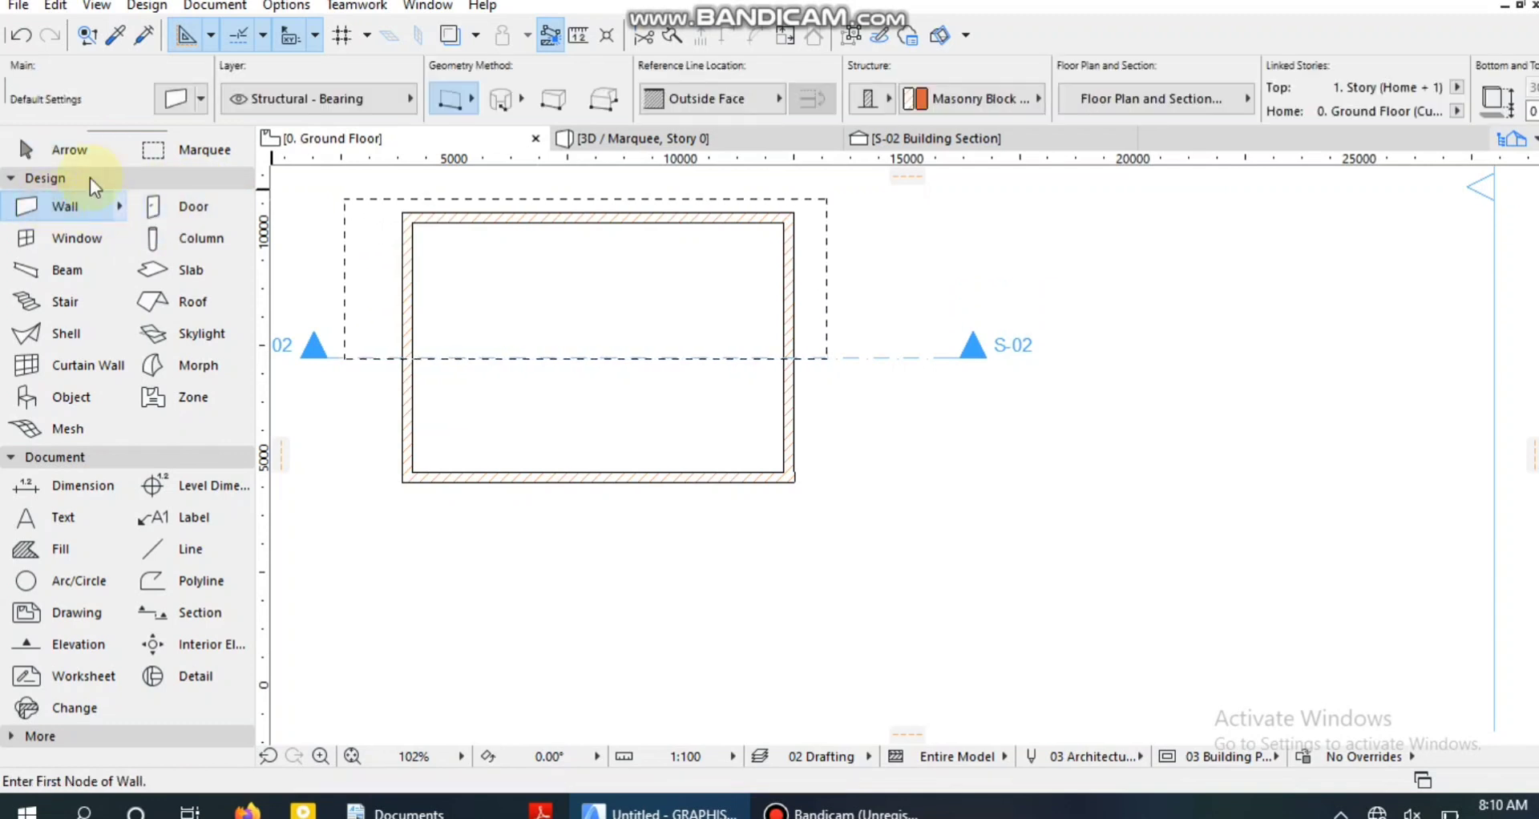
click(169, 100)
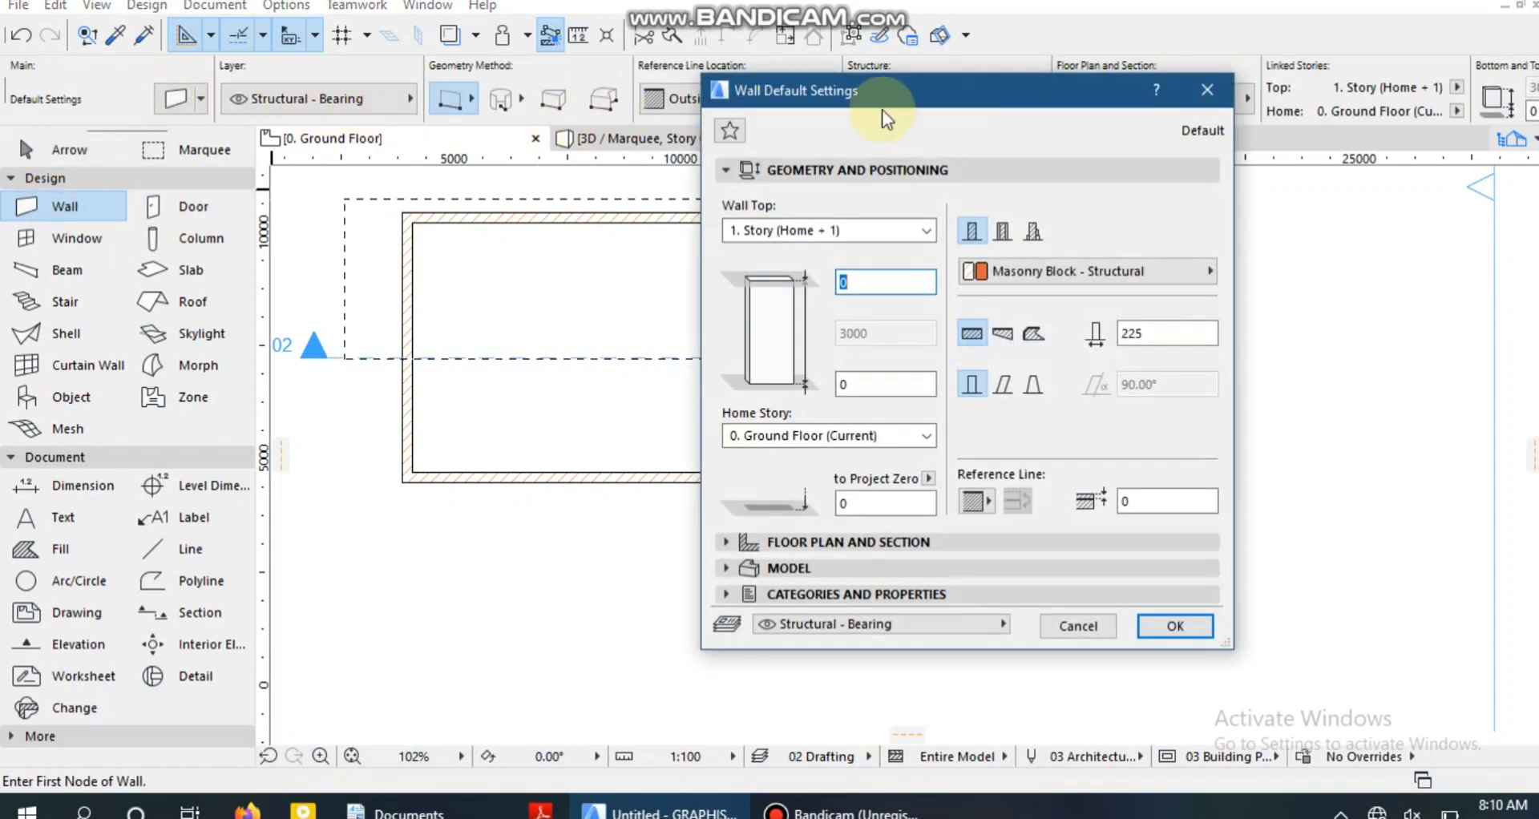
click(1035, 240)
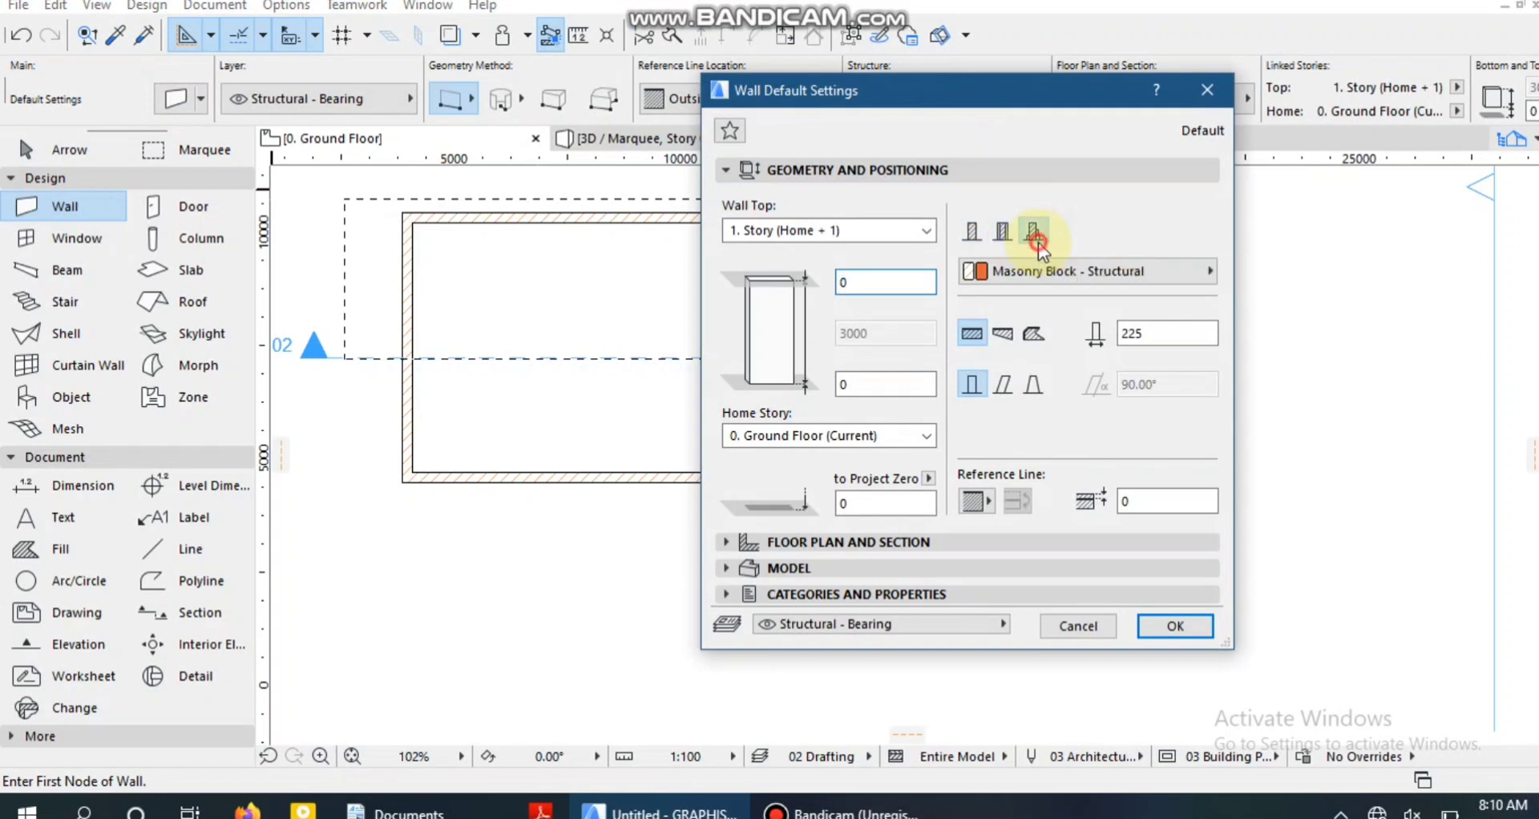
click(1007, 281)
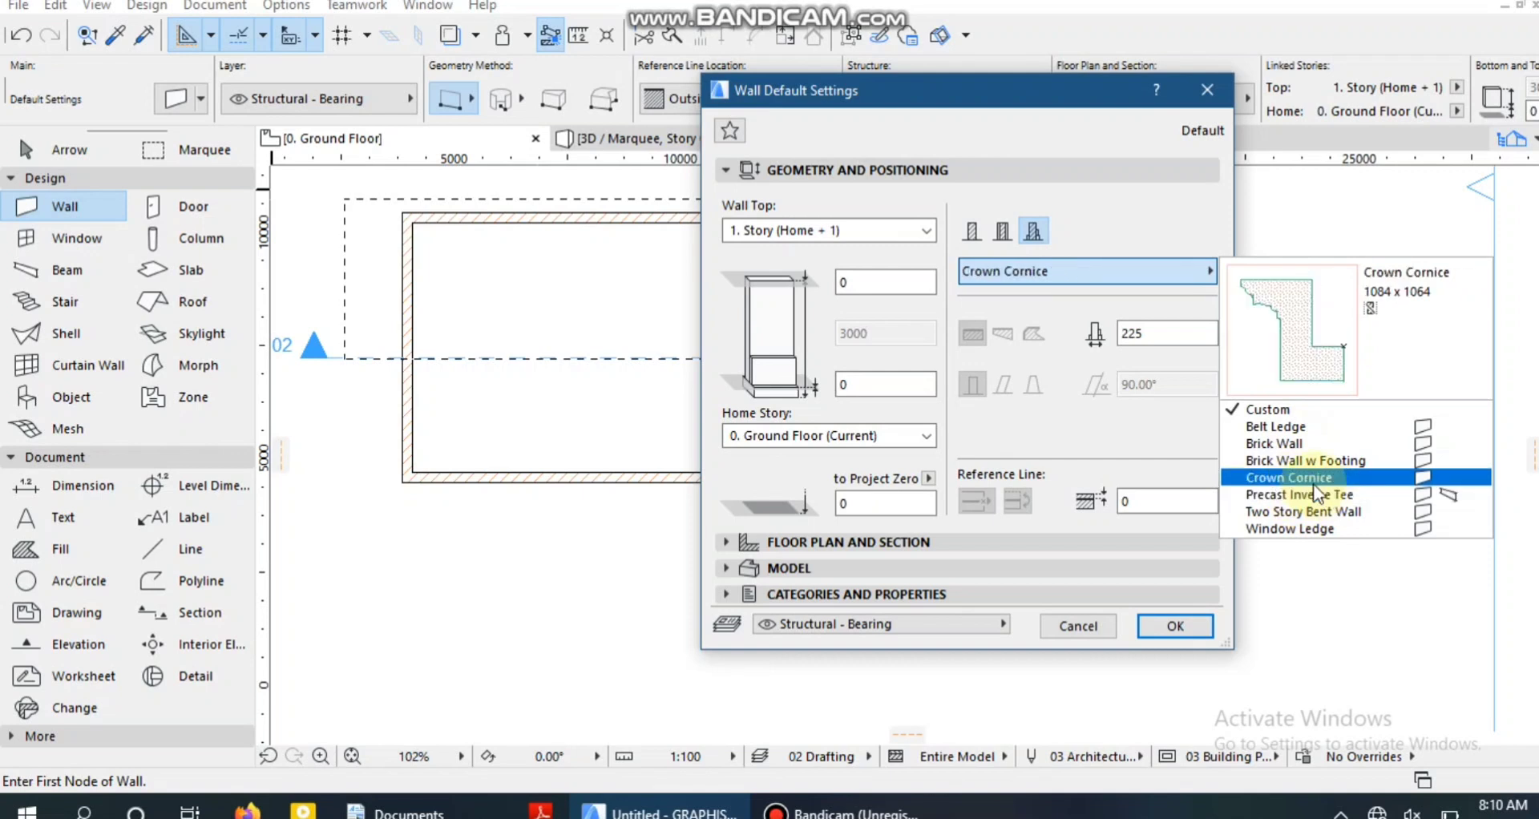
click(1071, 455)
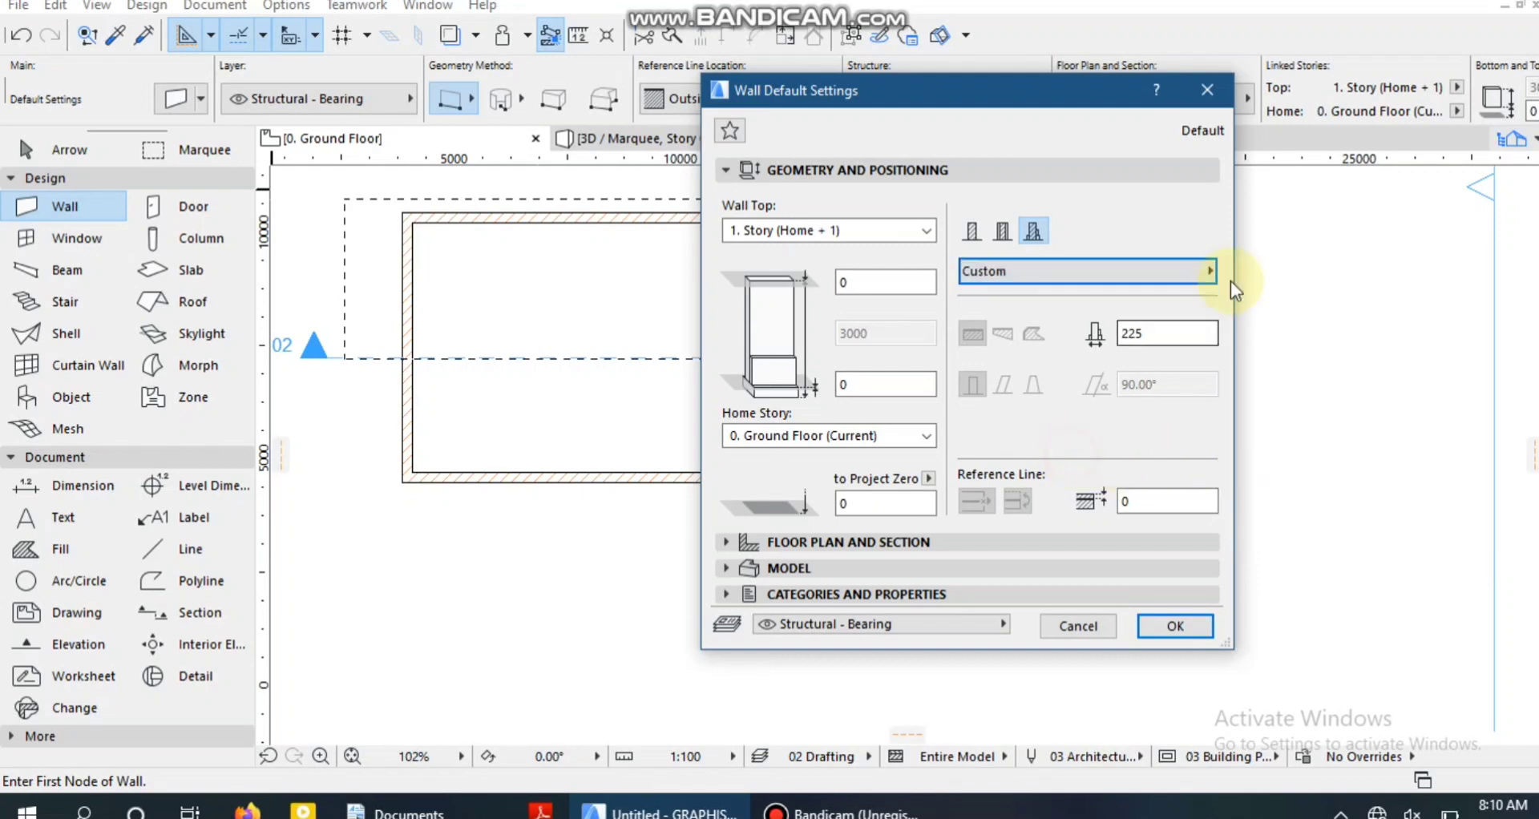
click(1215, 92)
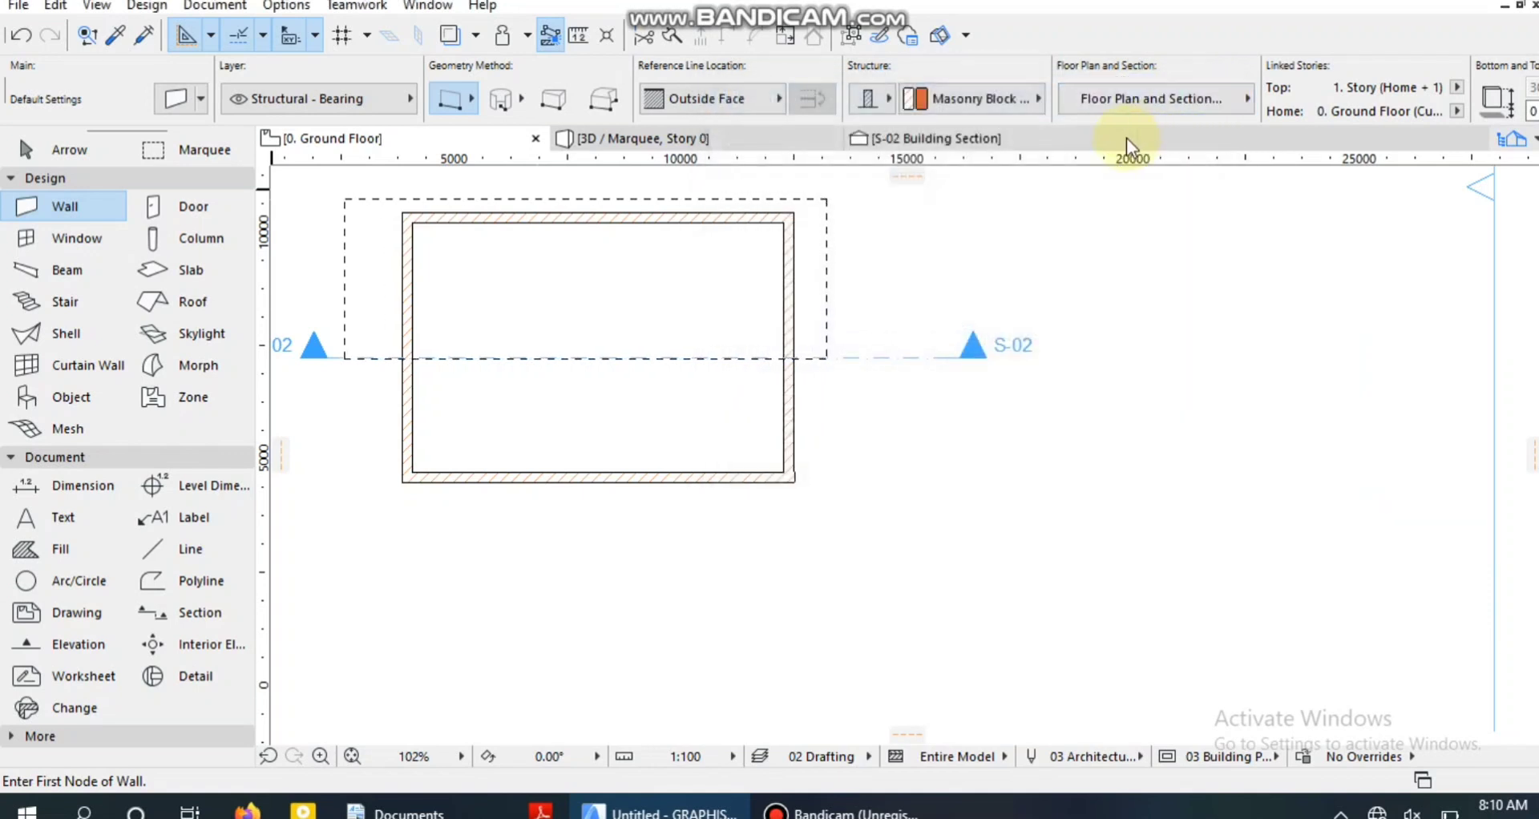
Open the Object default settings and look through the library folders, including 1.5 Special Constructions 20, for a molding.
click(76, 400)
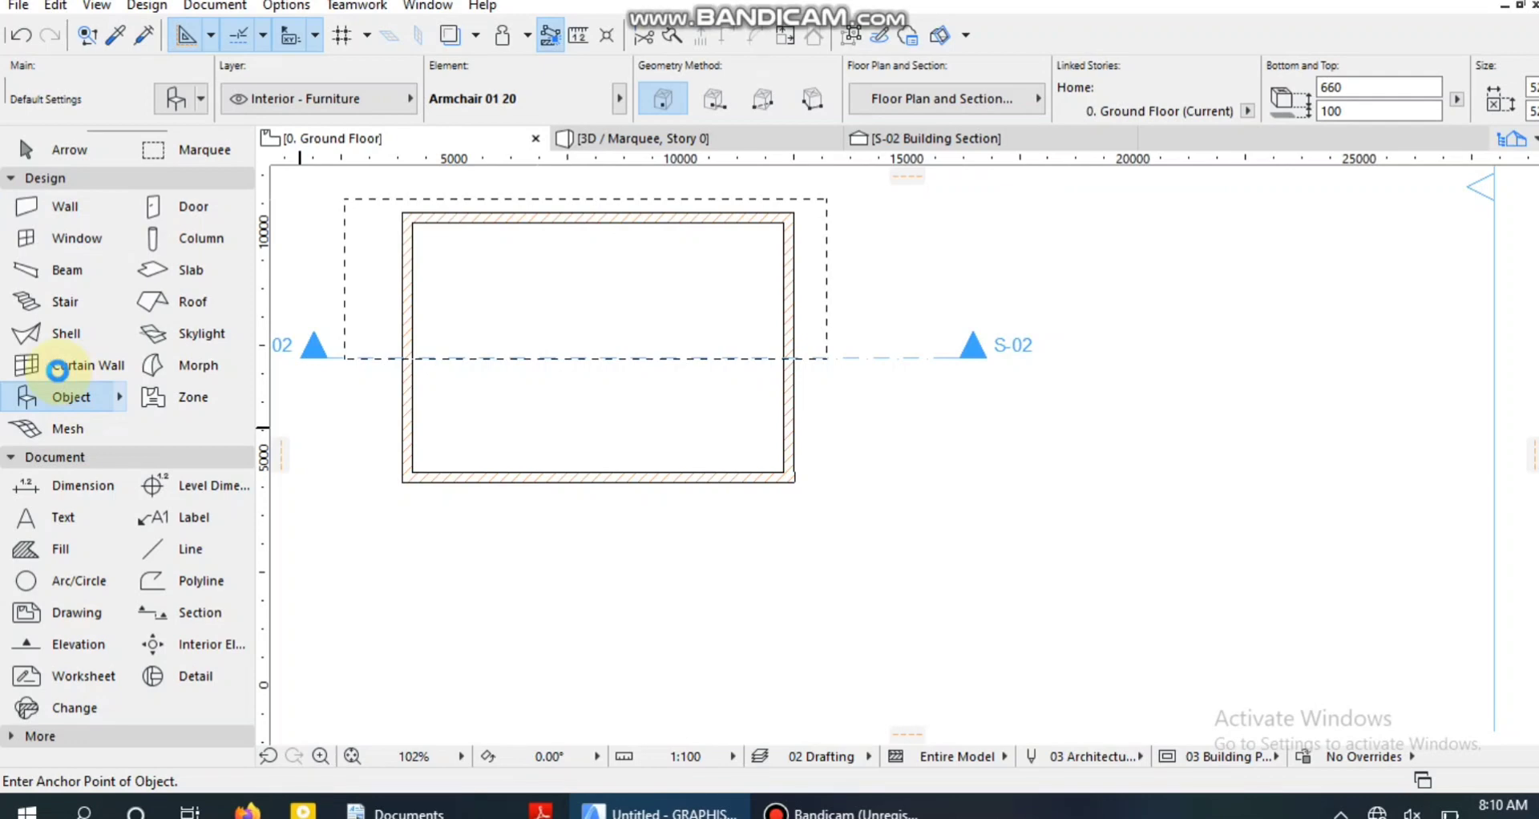
double_click(71, 392)
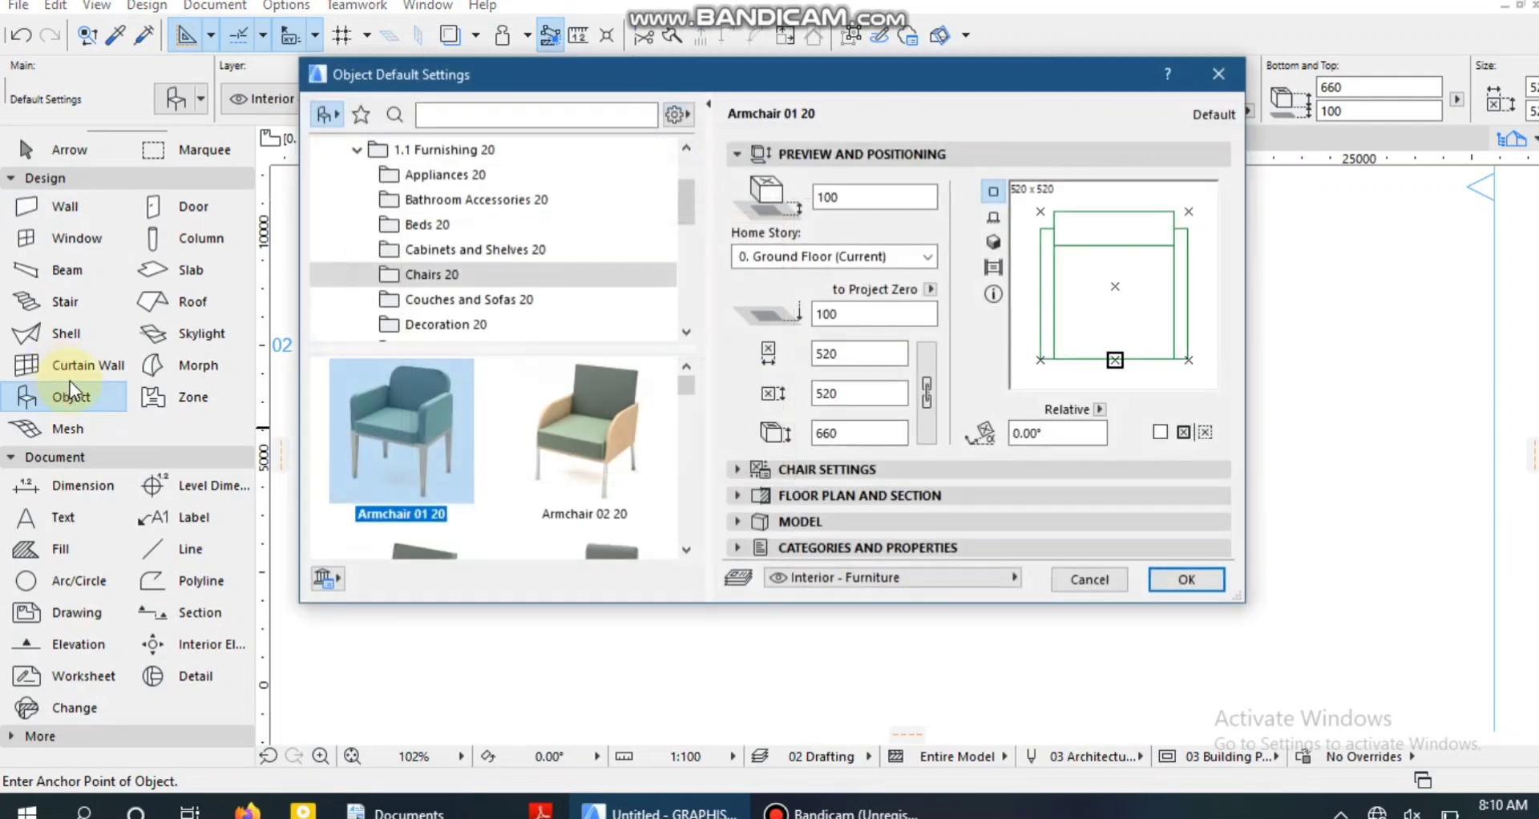
click(357, 151)
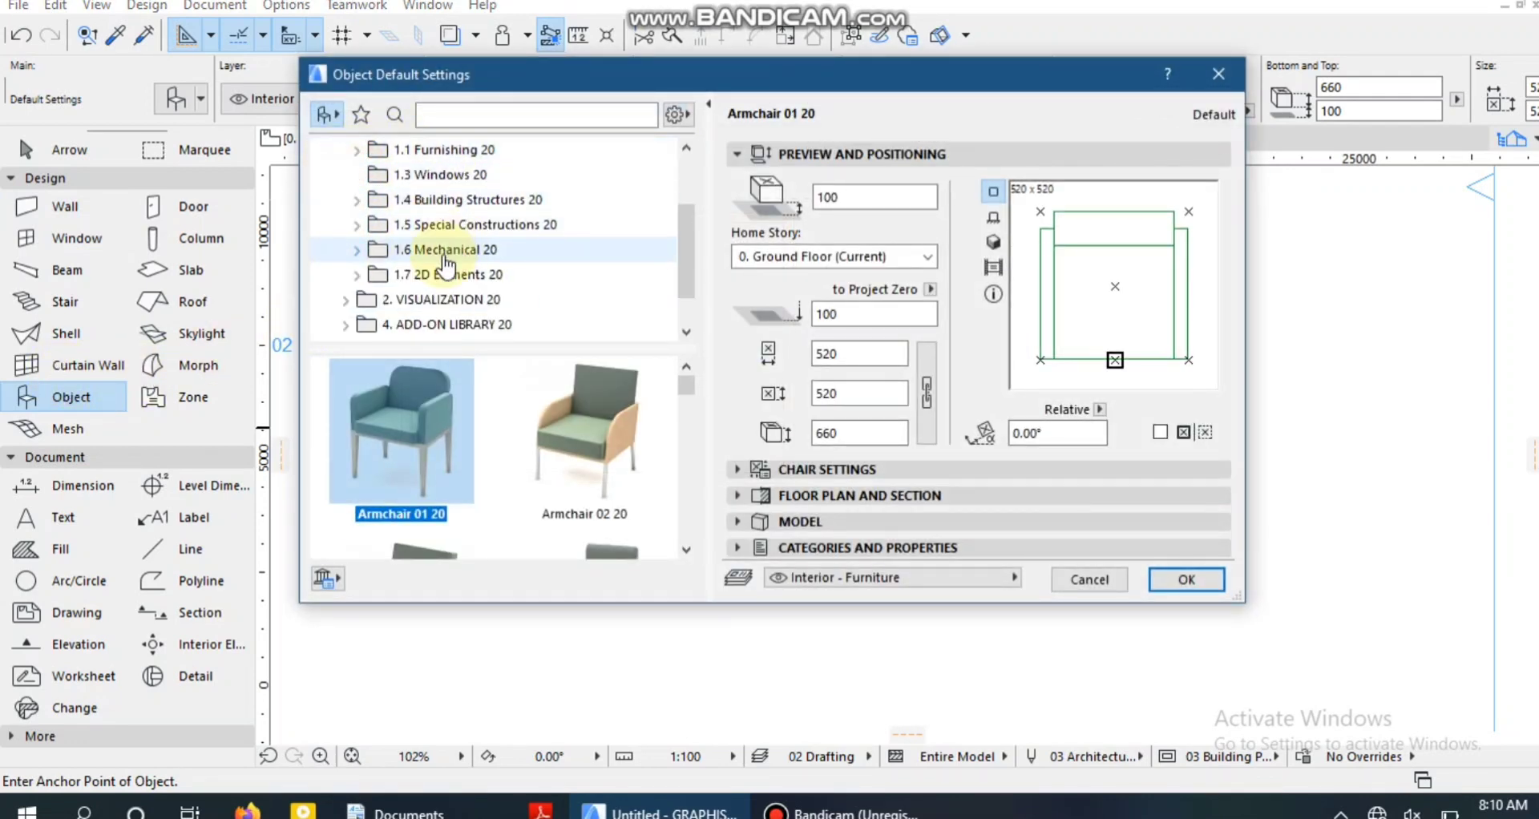
scroll(446, 266, down, 1)
scroll(502, 238, up, 2)
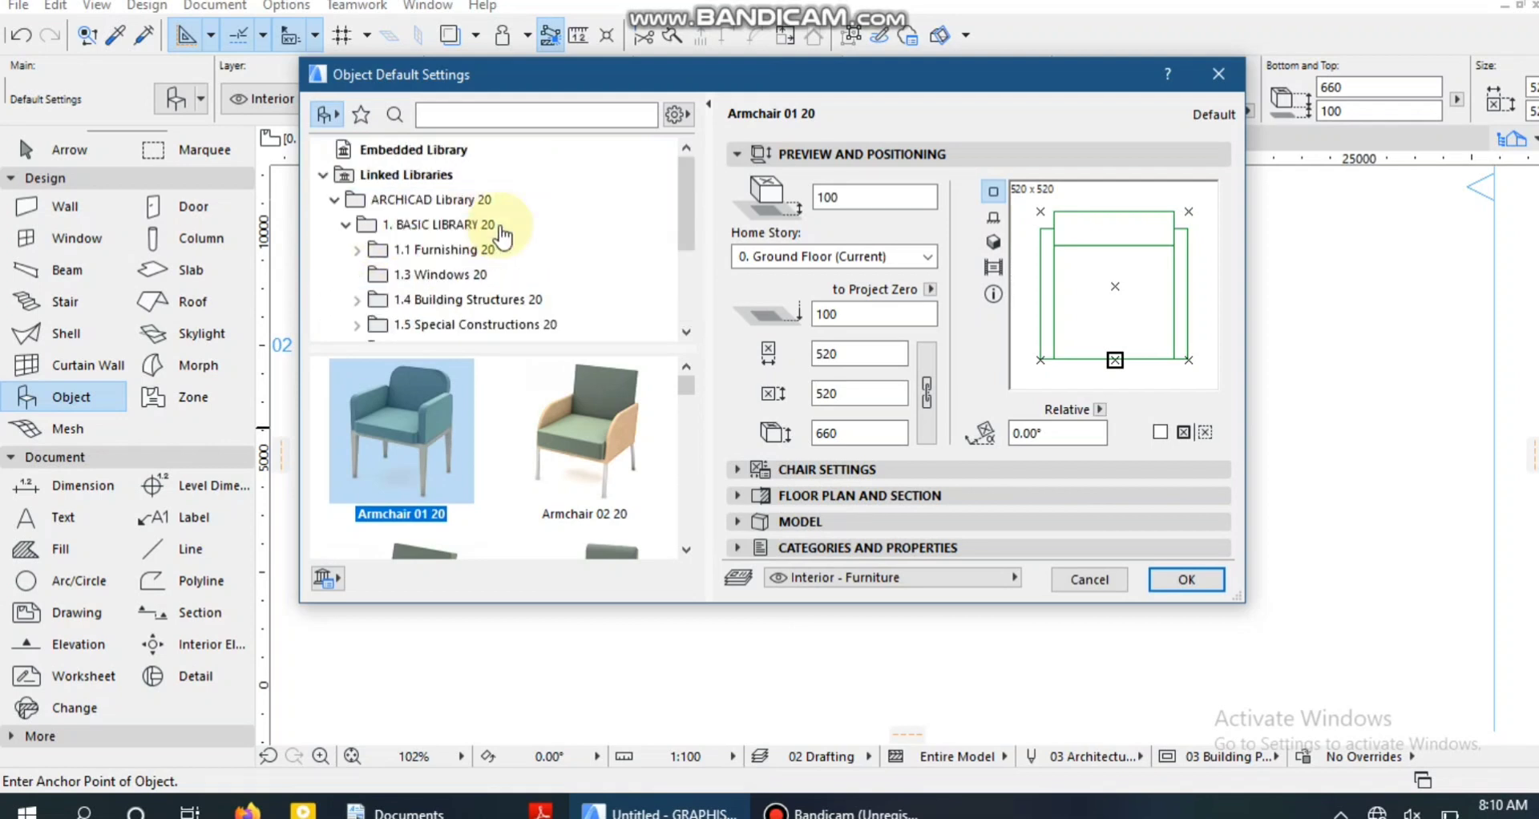
scroll(434, 250, down, 2)
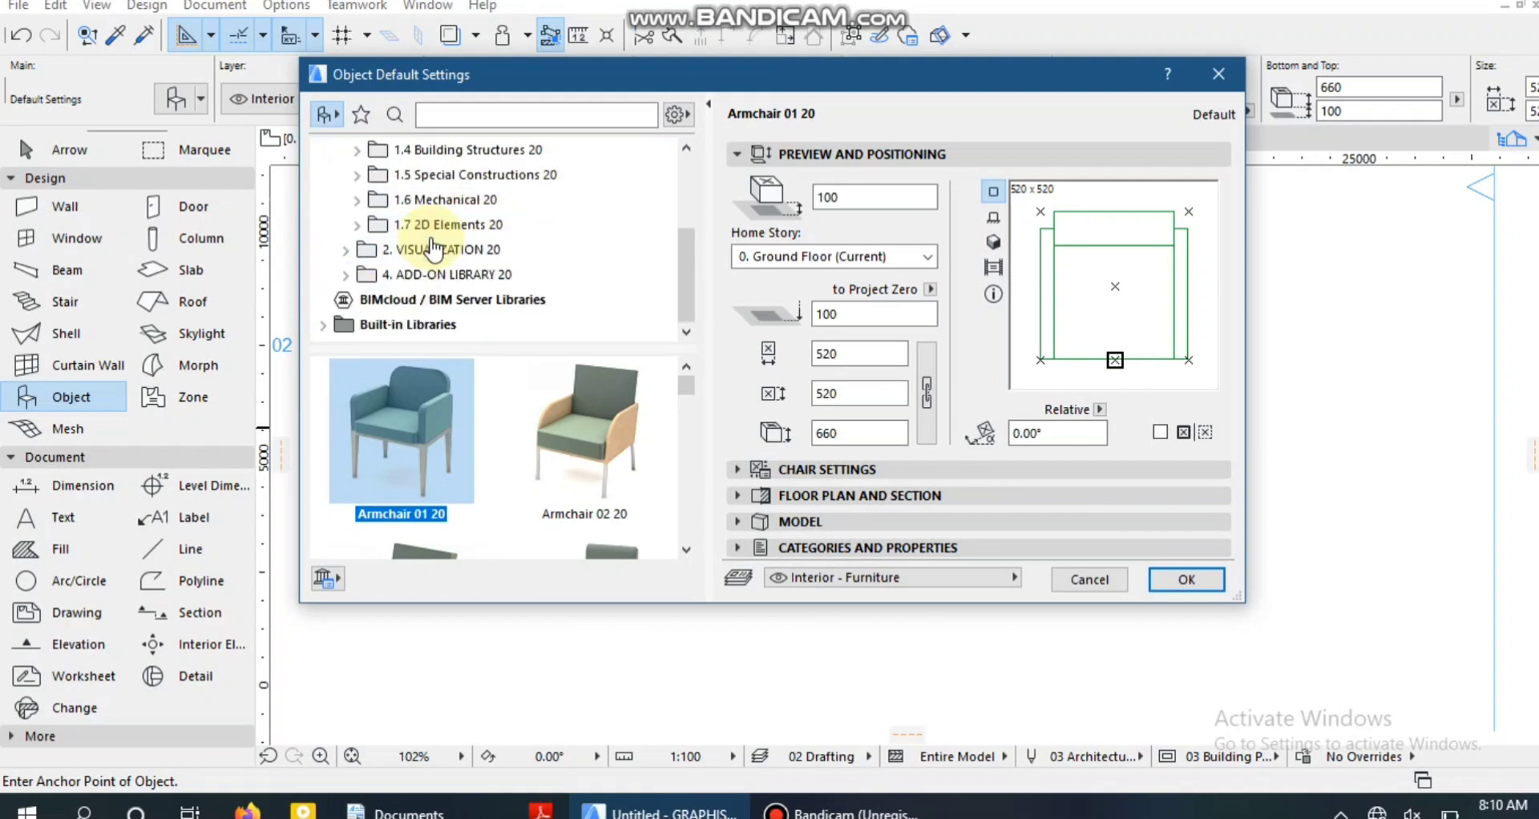
click(357, 178)
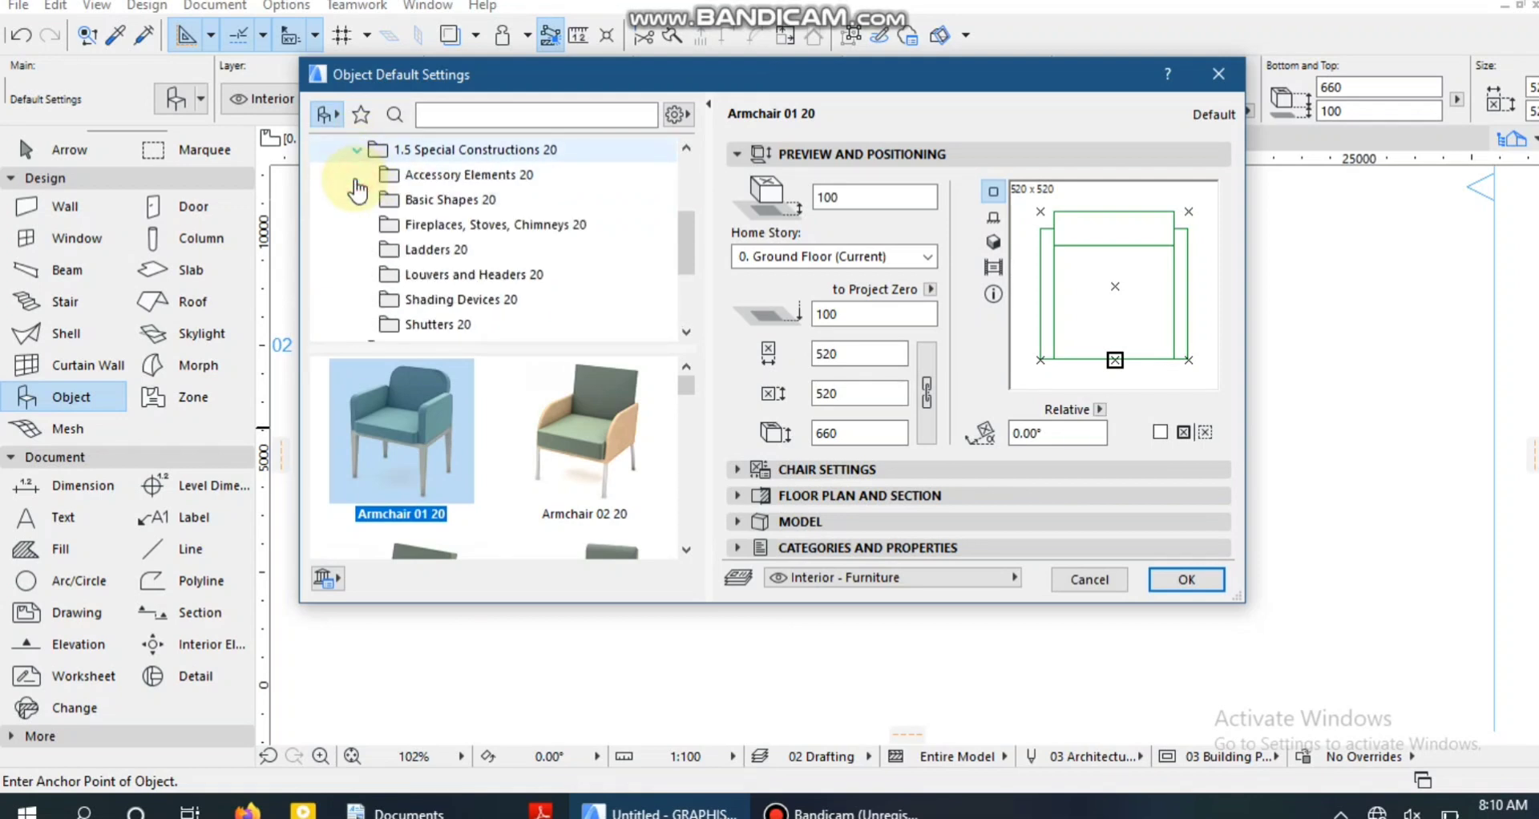
scroll(418, 240, down, 2)
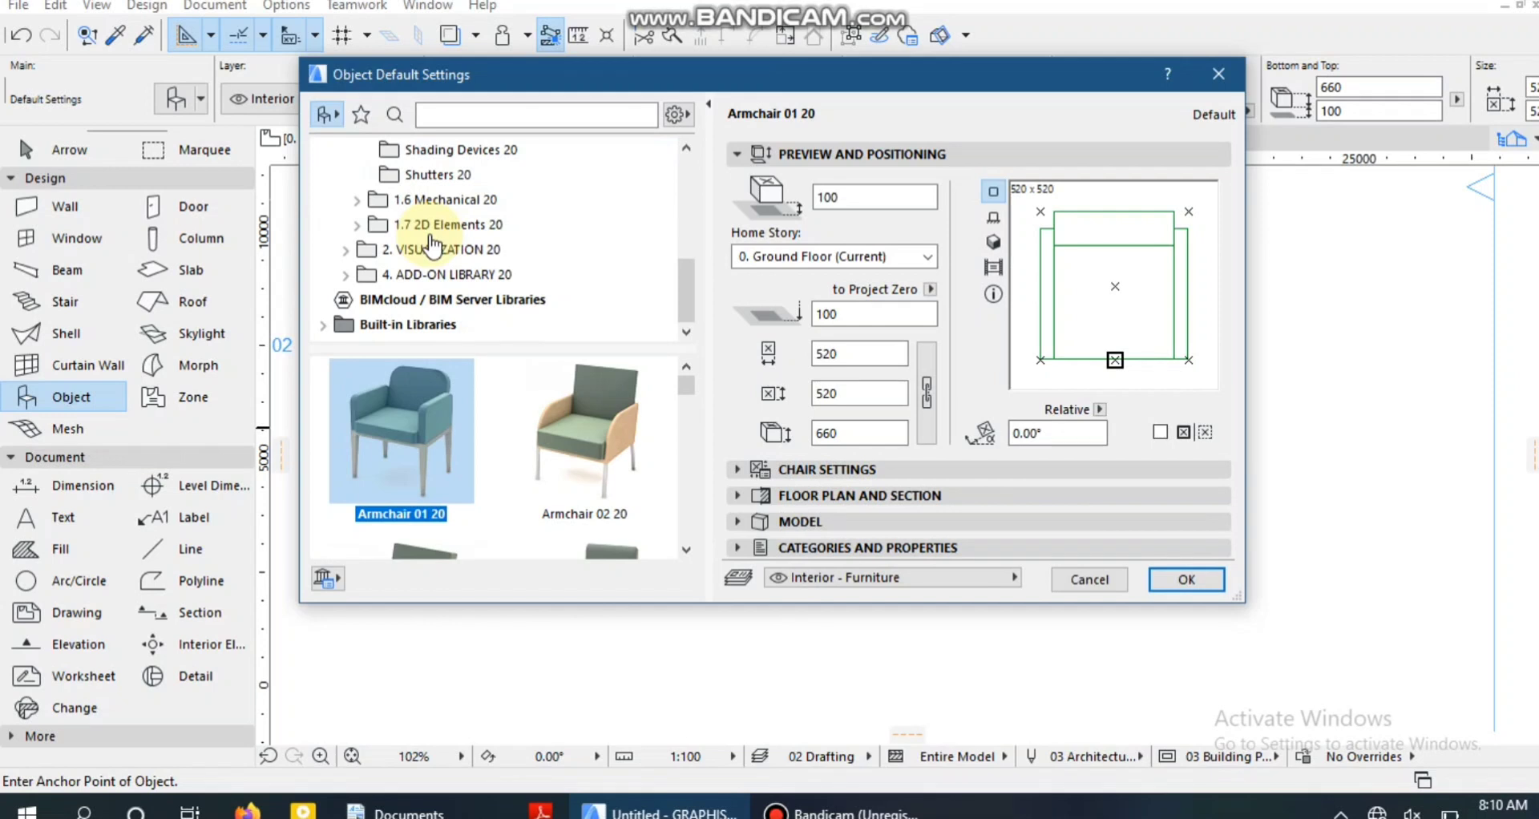
Search the object library for "mol" and choose Molding Straight 20 as the object.
click(514, 118)
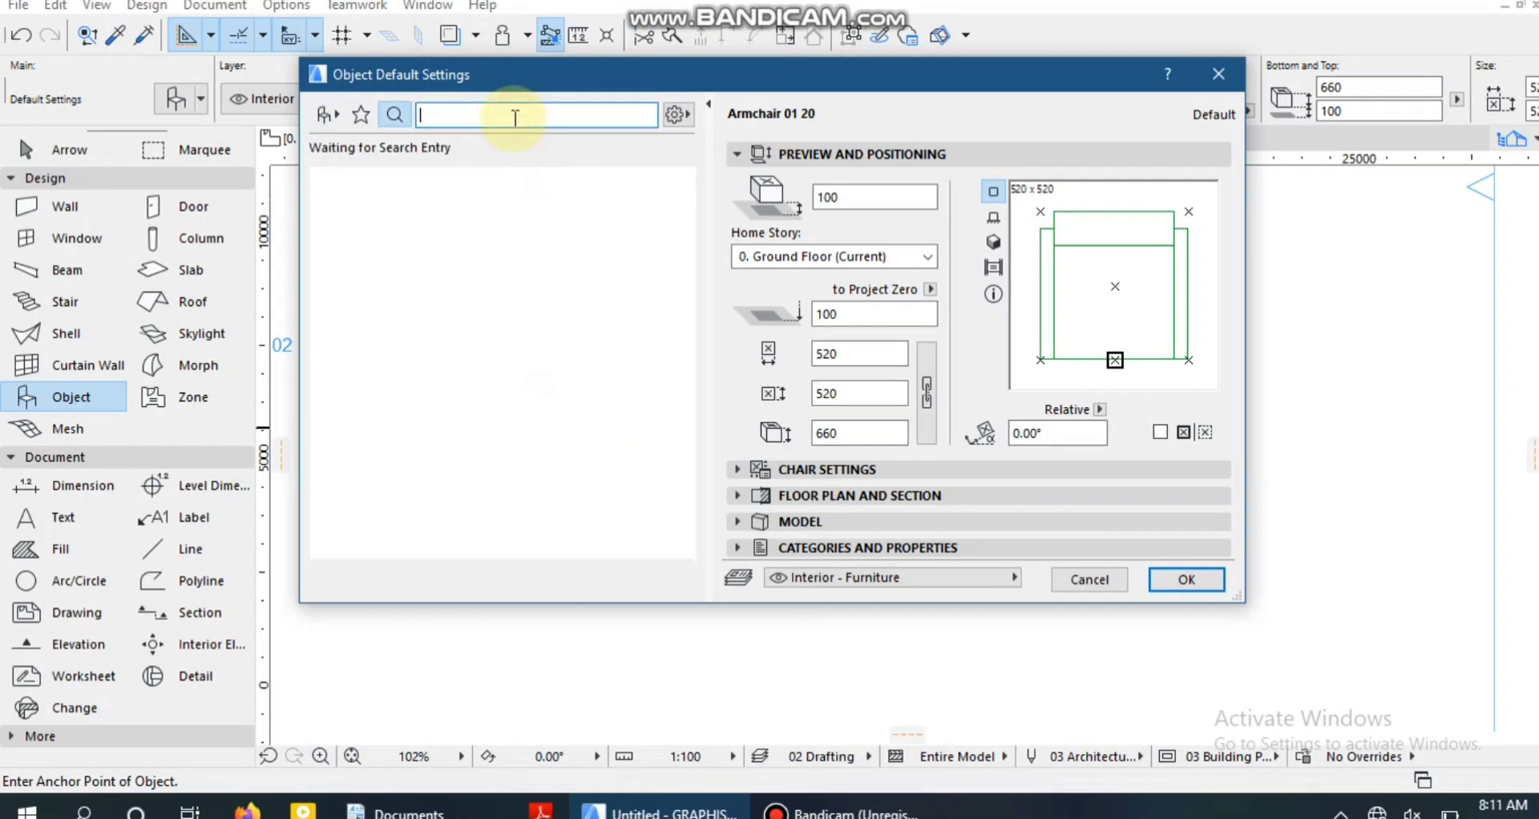
text(mo)
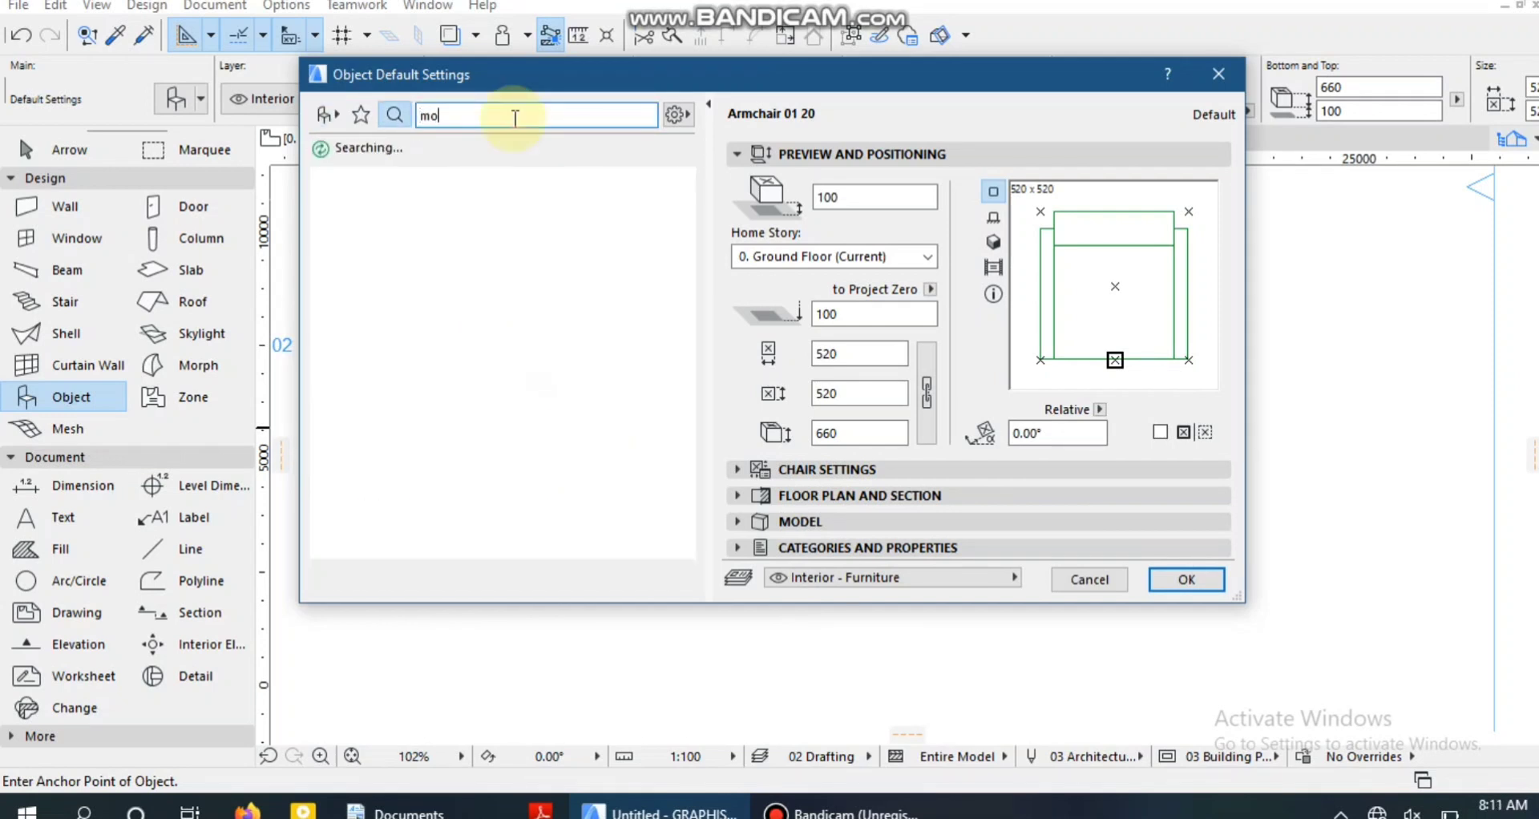
text(l)
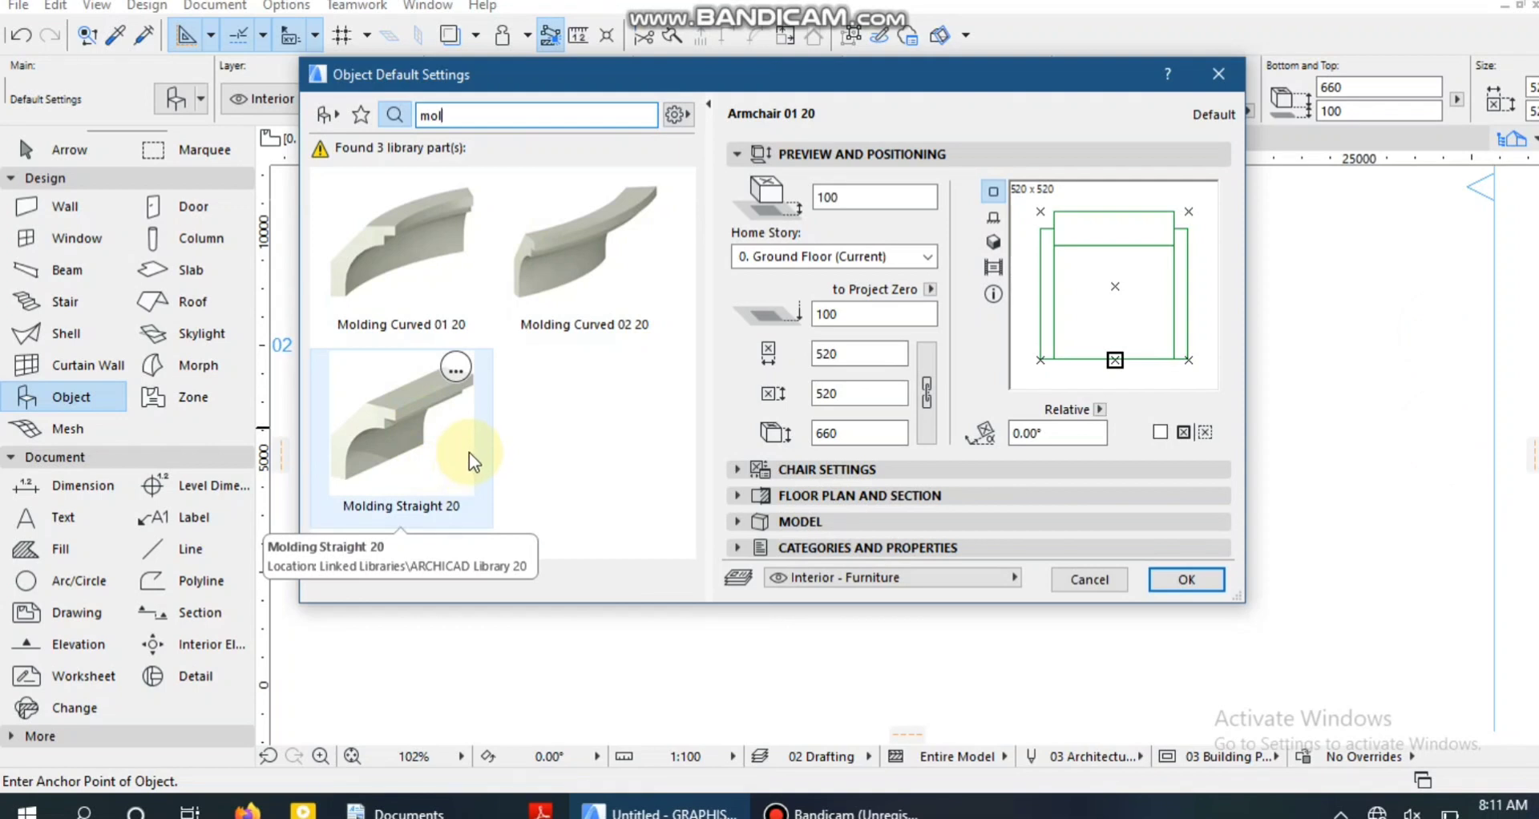
click(434, 446)
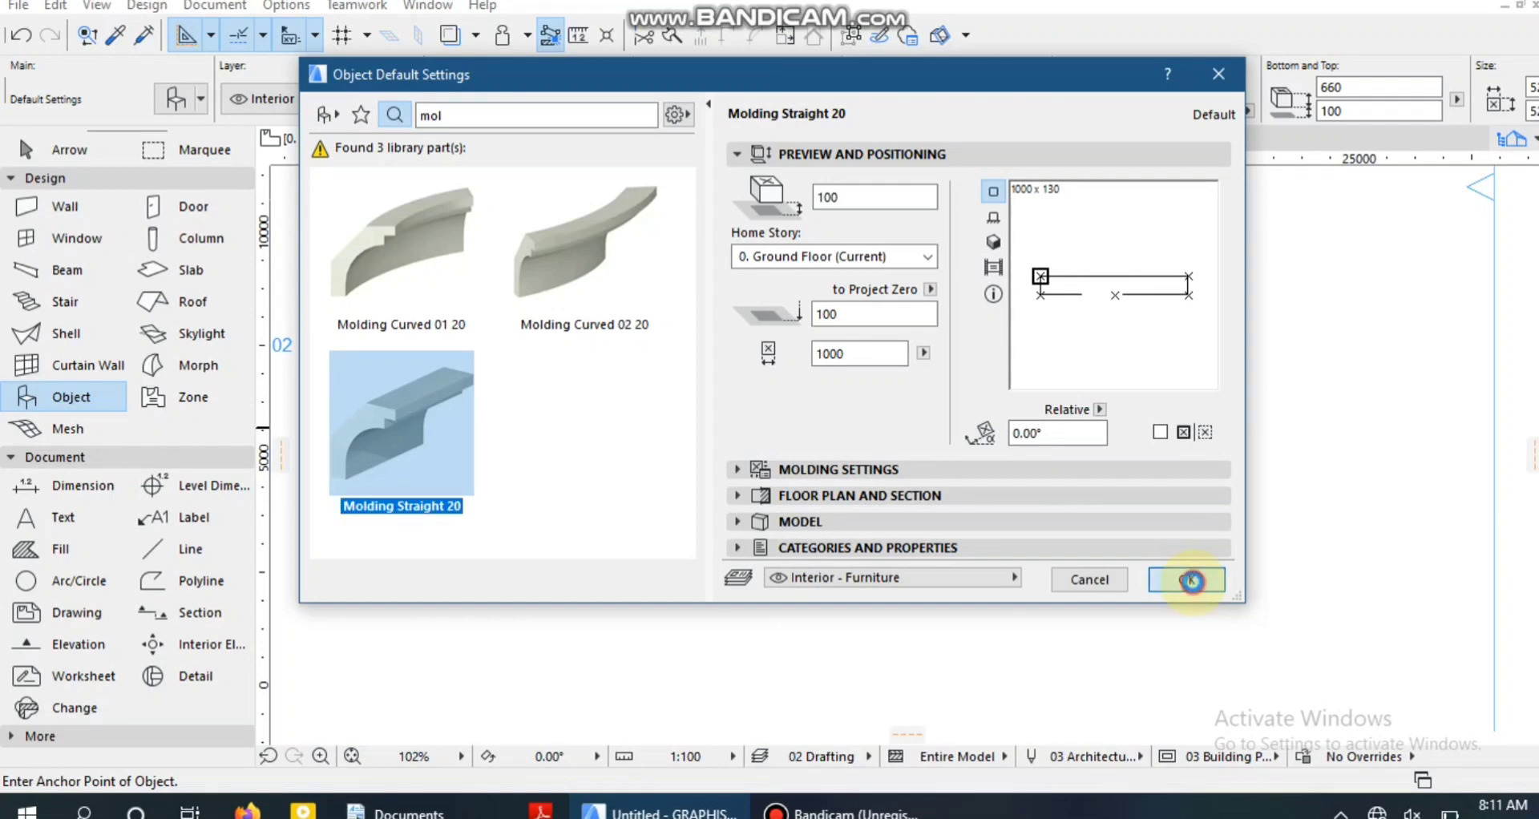
Place the Molding Straight 20 object inside the room, below the section line on the Ground Floor plan.
click(1187, 580)
scroll(480, 374, up, 1)
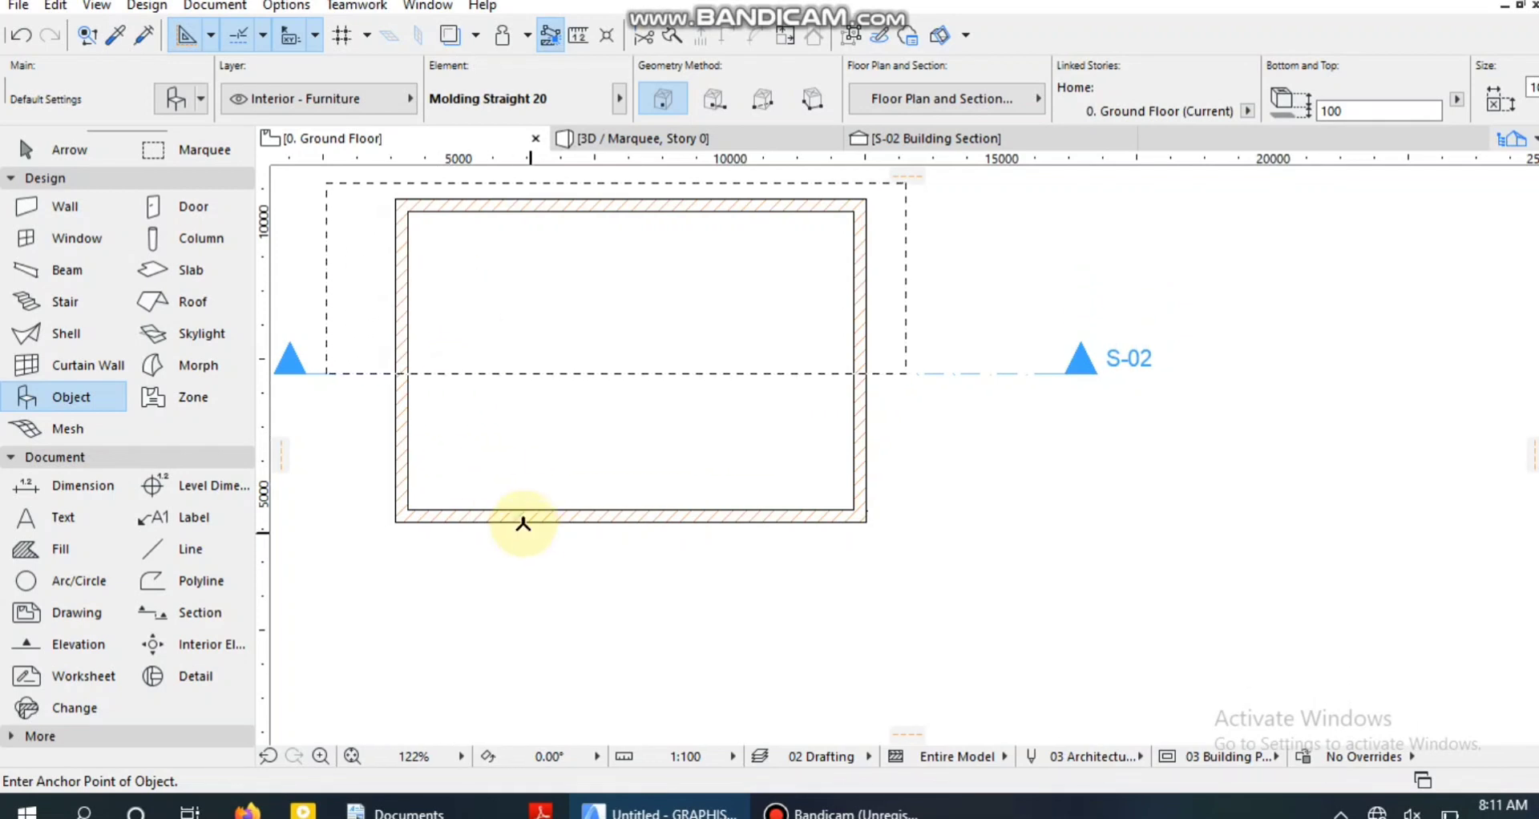
click(457, 435)
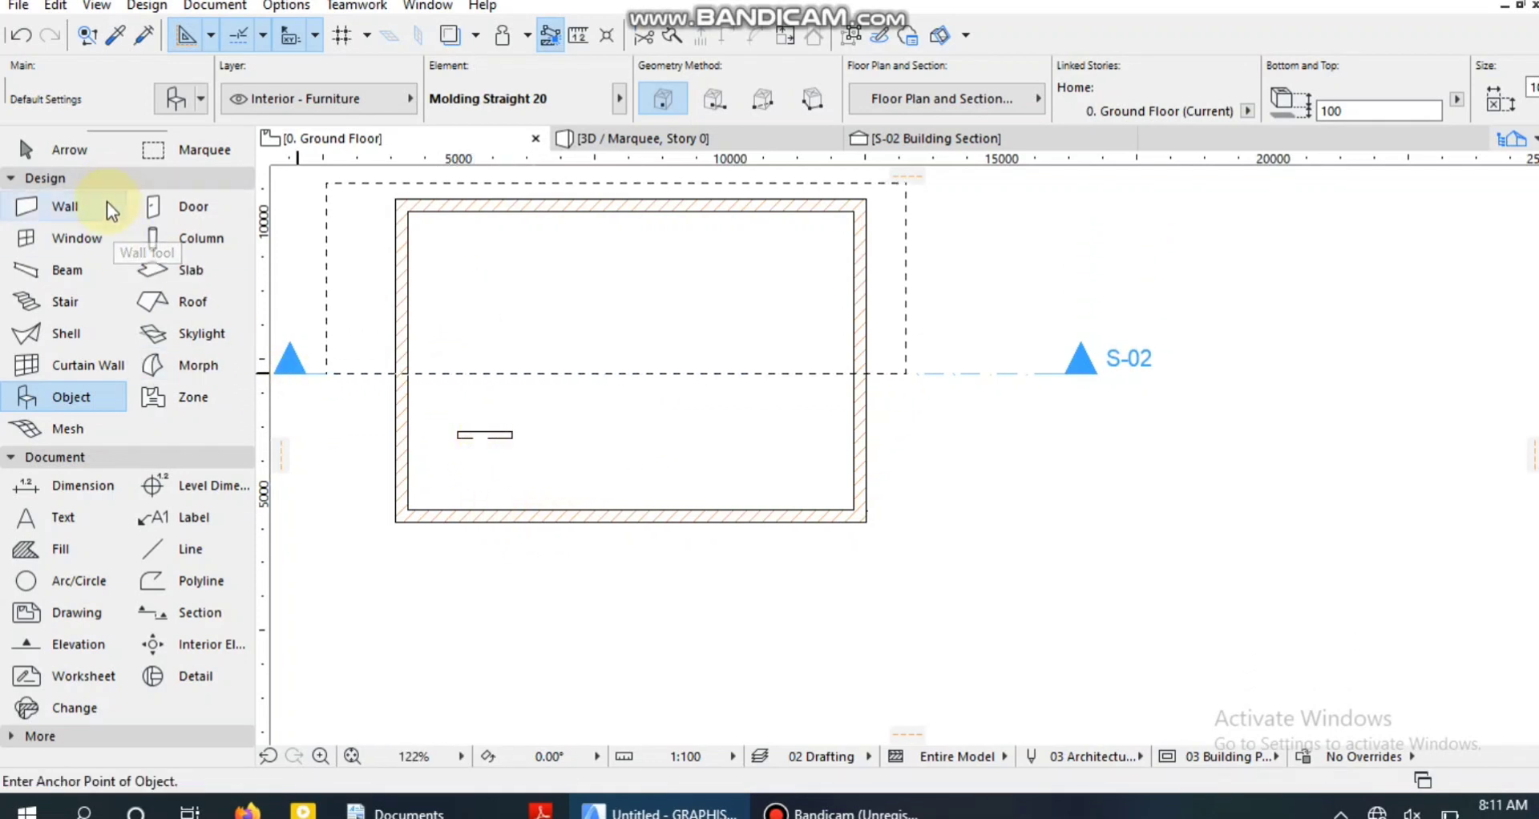
click(48, 155)
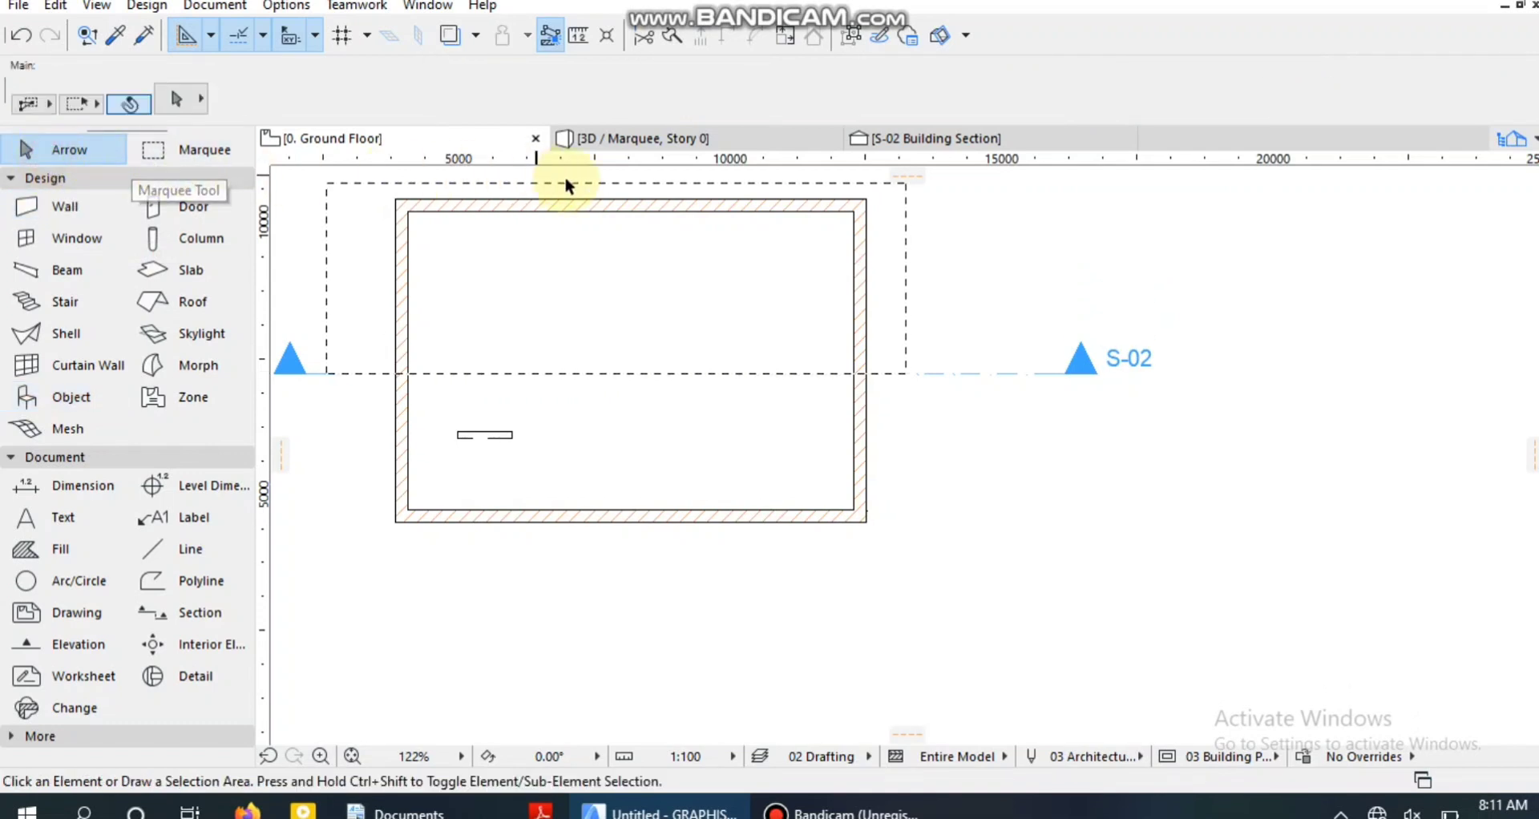
Look for the placed molding in the marquee-limited 3D view, and return to the Ground Floor plan.
click(646, 148)
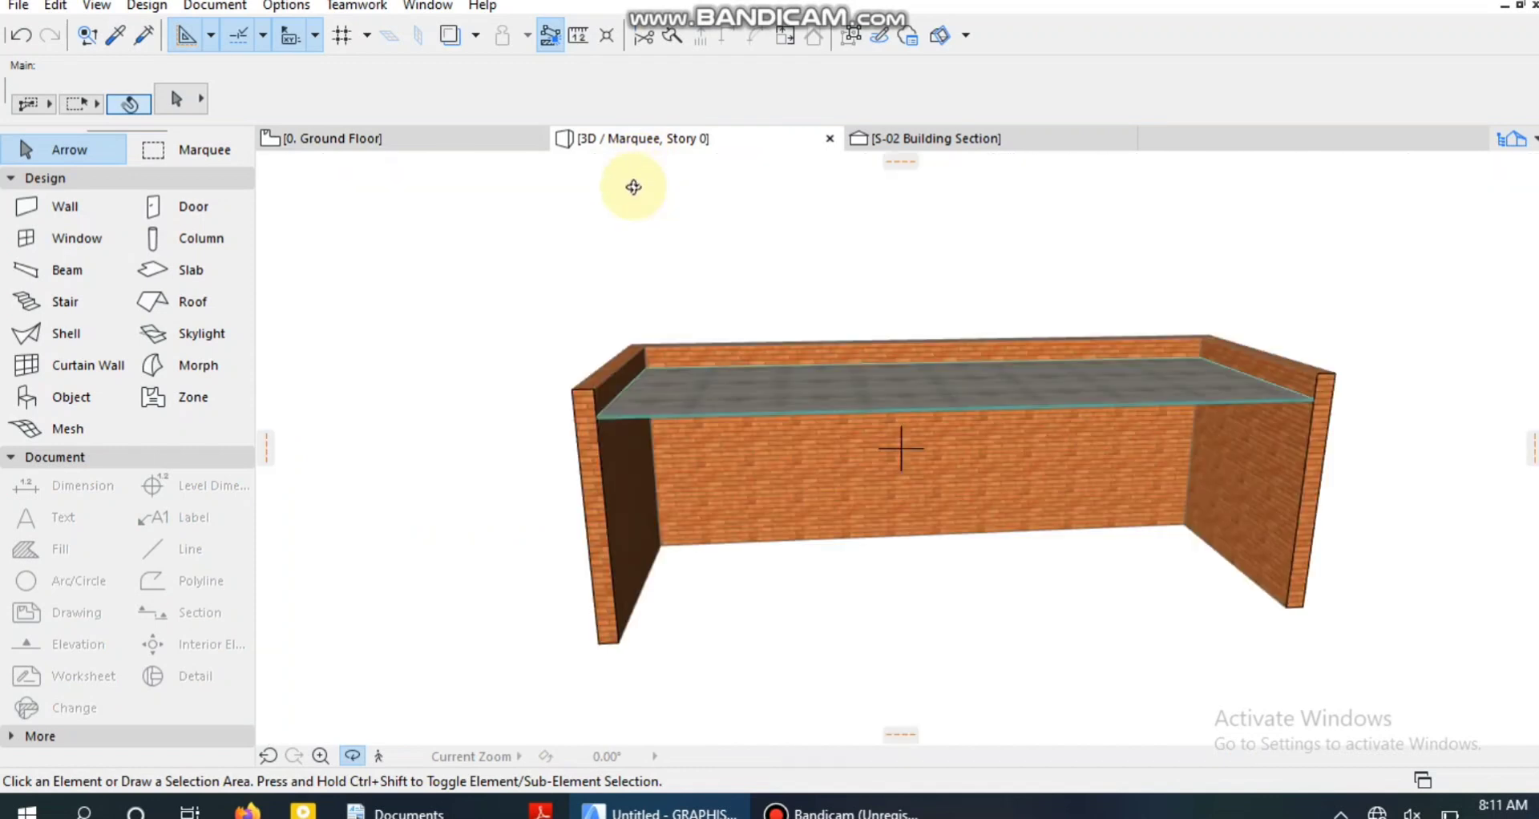
scroll(681, 513, down, 7)
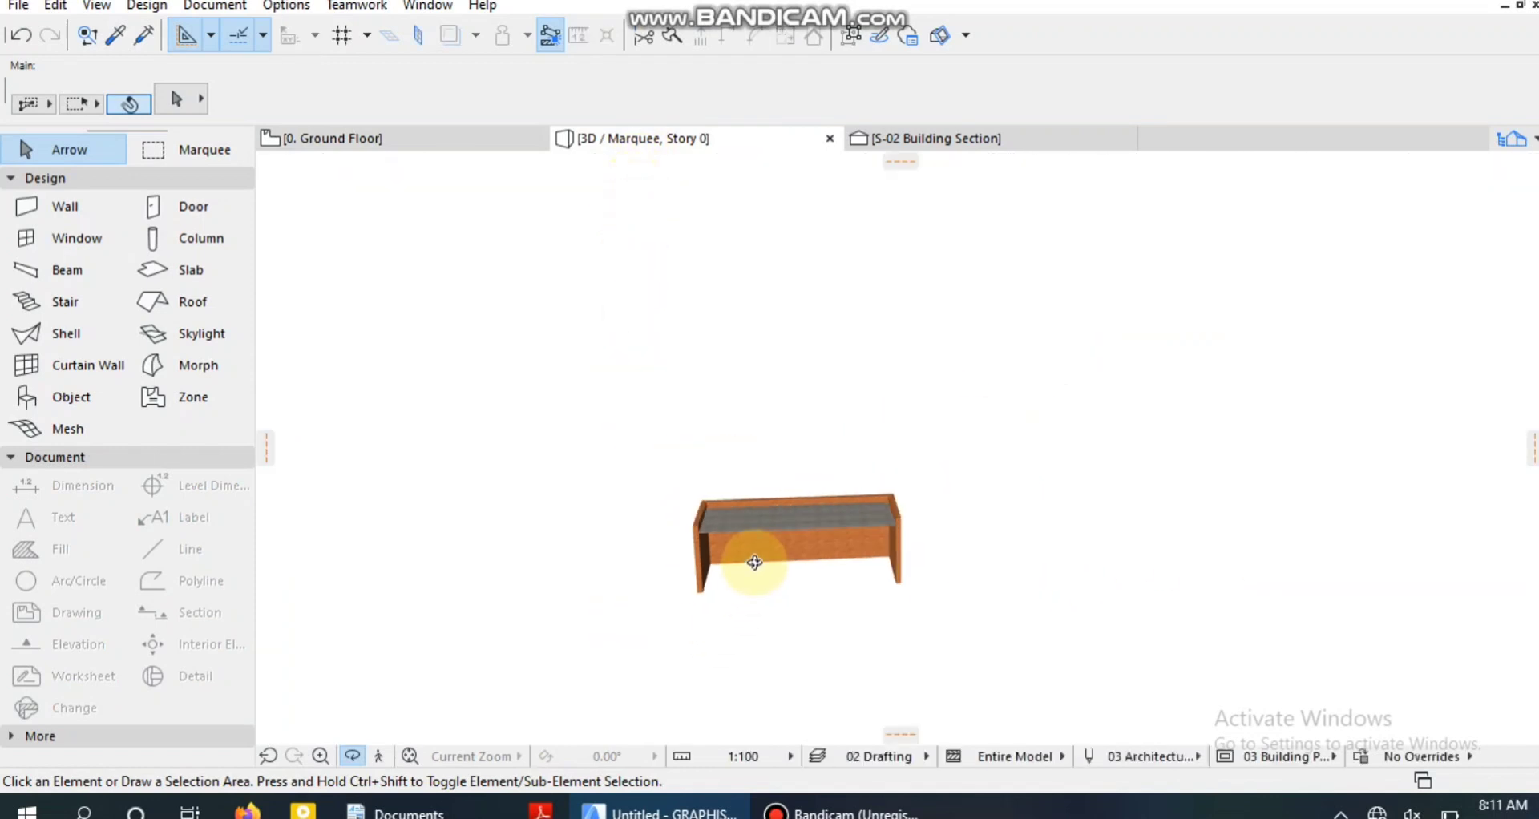
drag(773, 563, 889, 592)
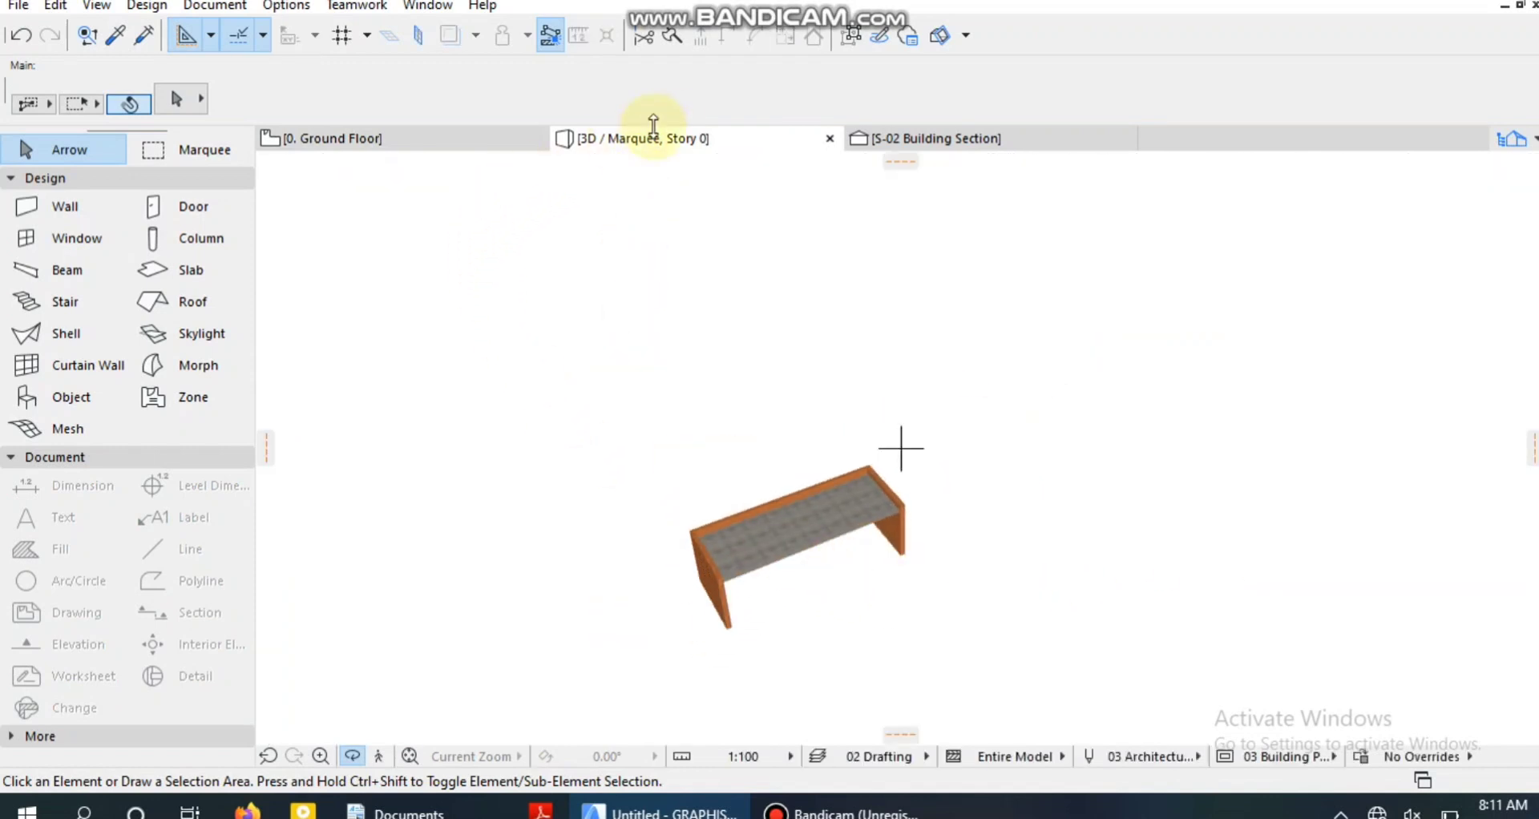
click(412, 141)
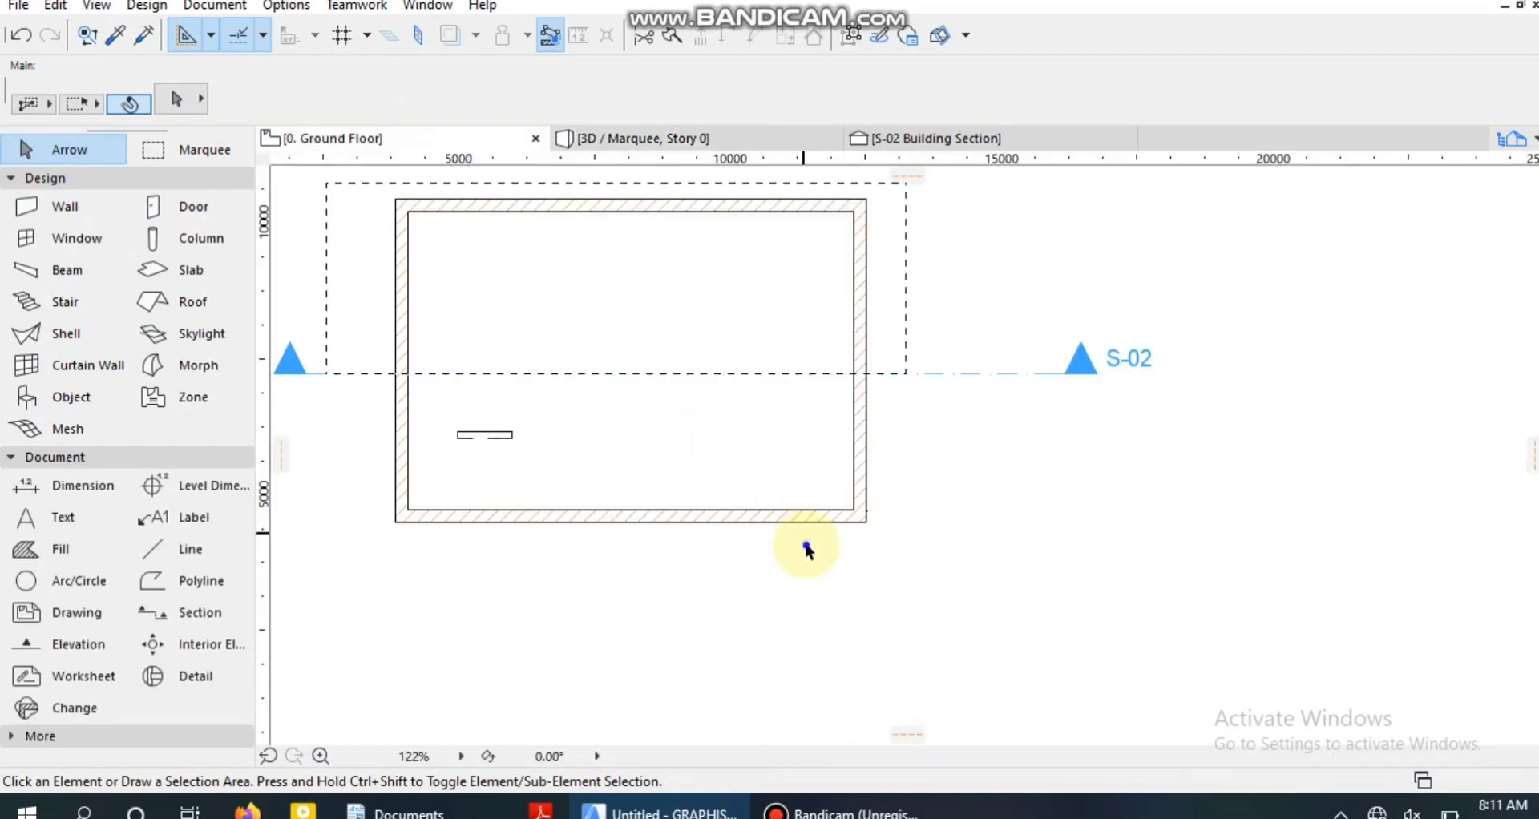
Show the entire model in 3D and examine the molding from inside the room.
right_click(807, 550)
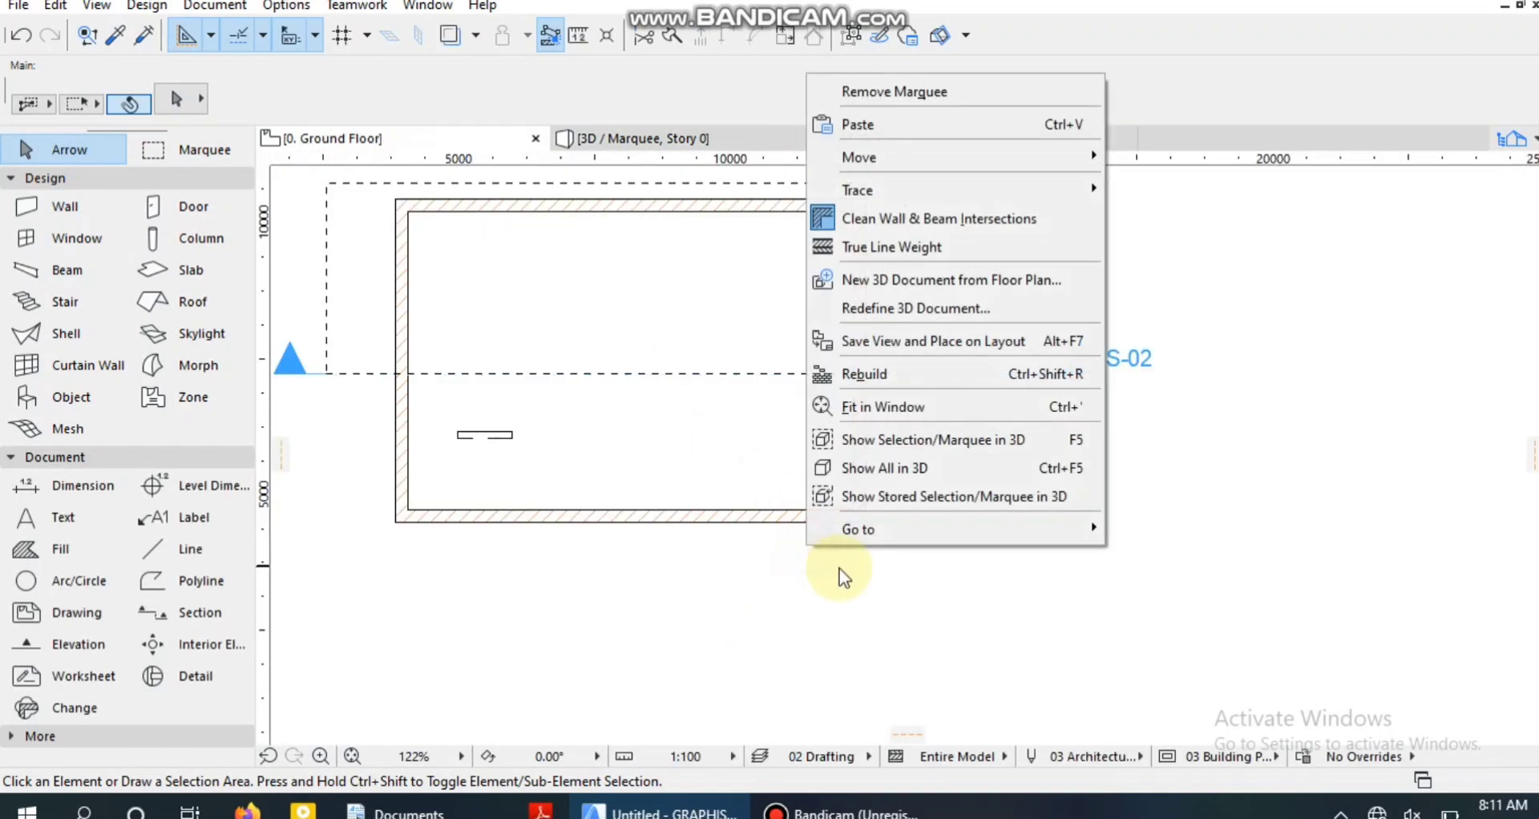
click(918, 468)
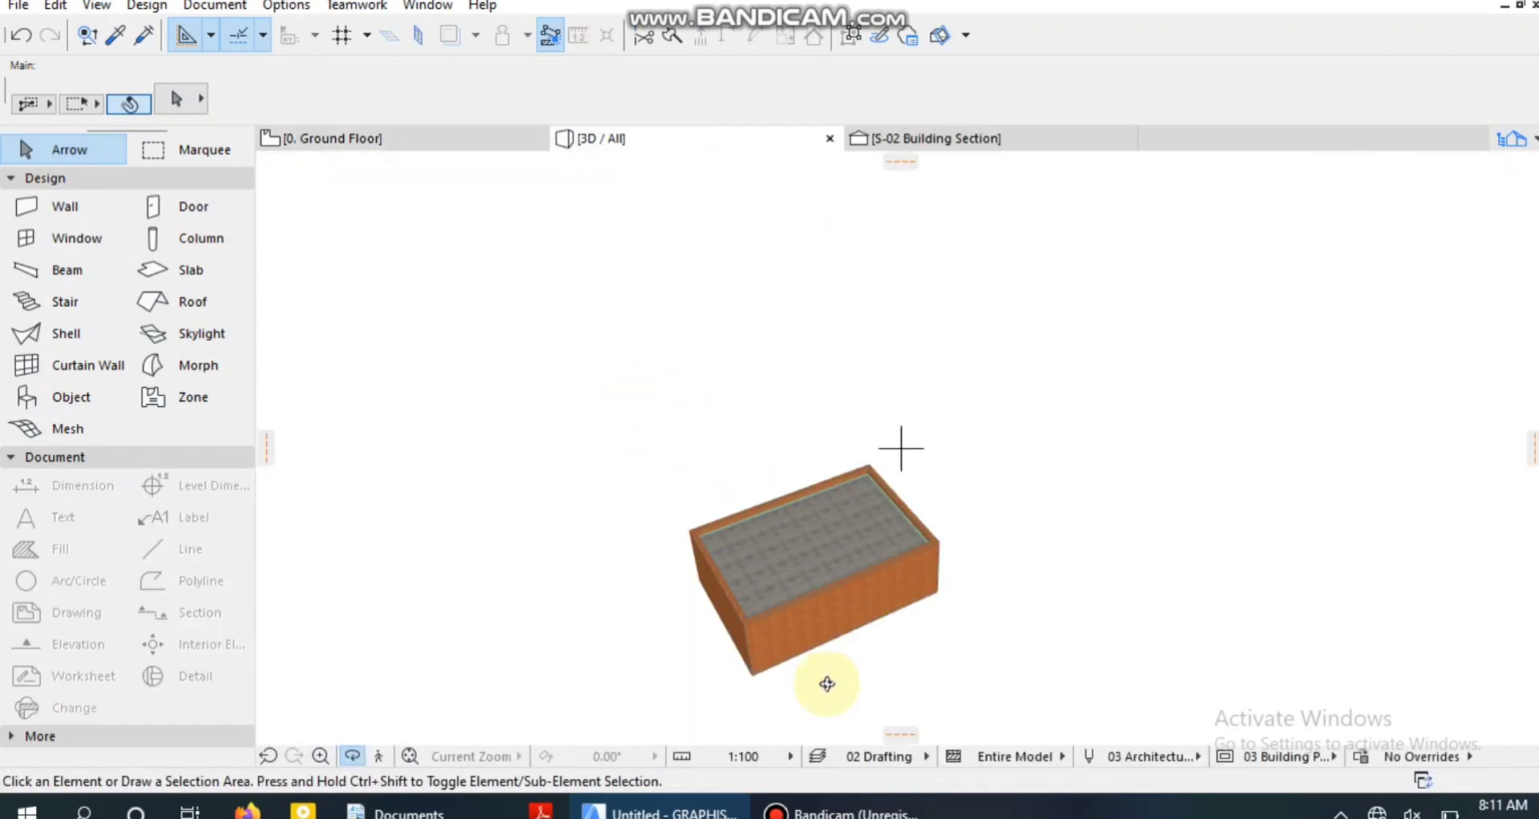
scroll(922, 690, down, 1)
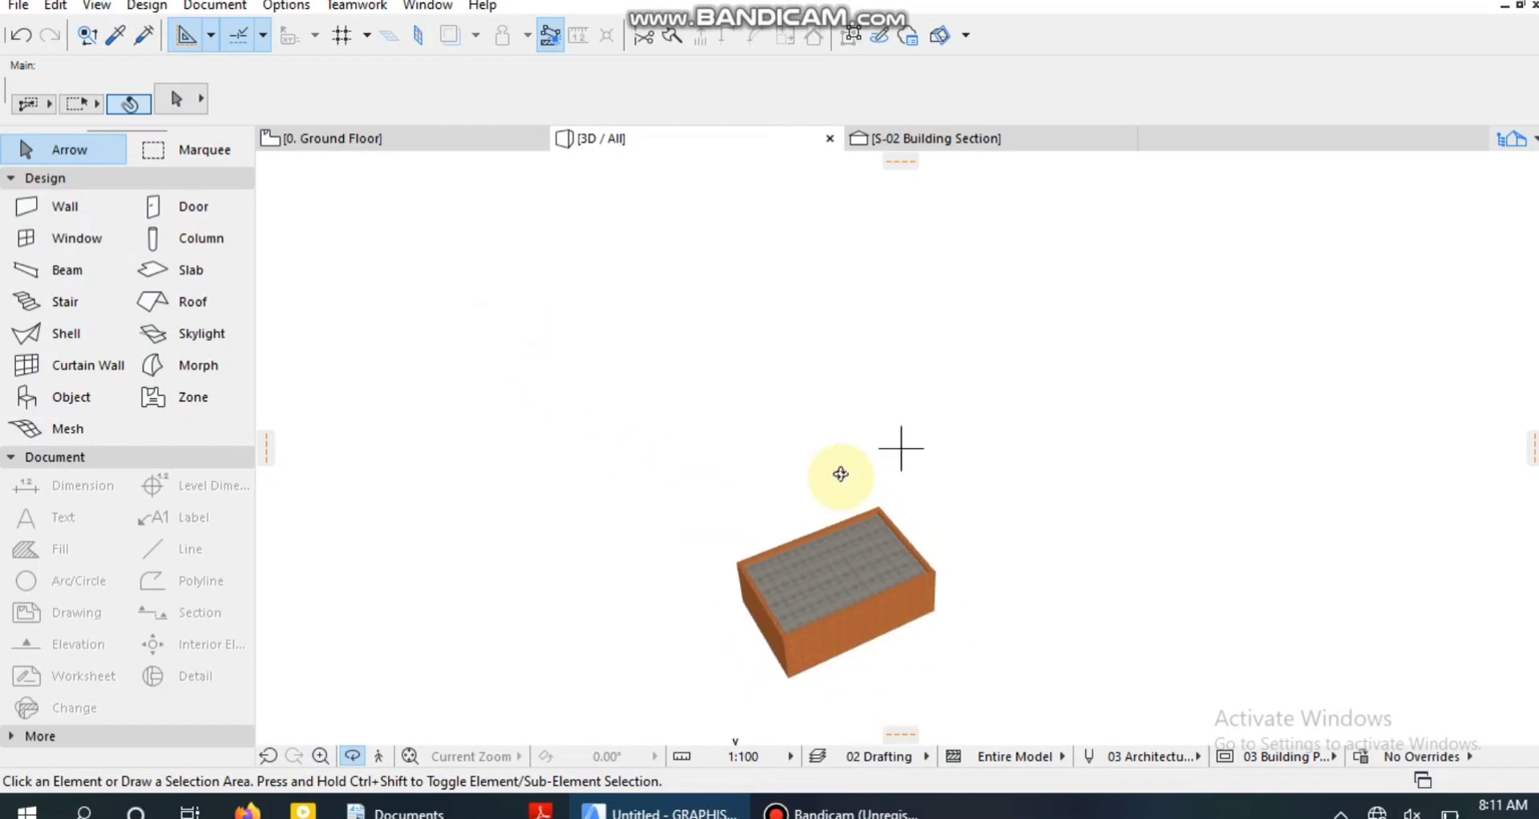
scroll(888, 603, down, 1)
scroll(939, 601, down, 2)
scroll(986, 700, down, 1)
scroll(946, 617, up, 4)
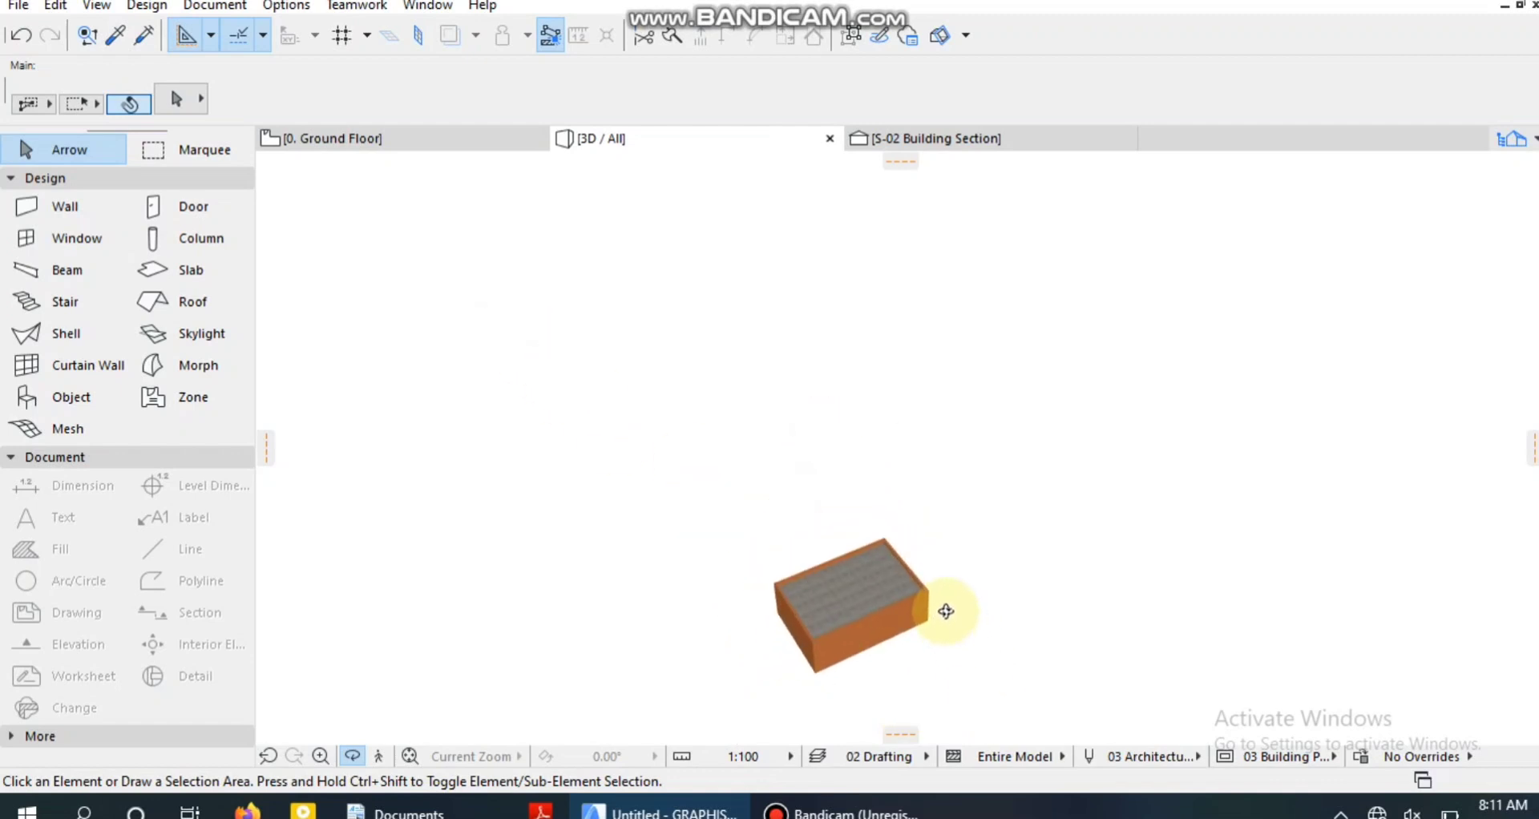
drag(807, 598, 1012, 618)
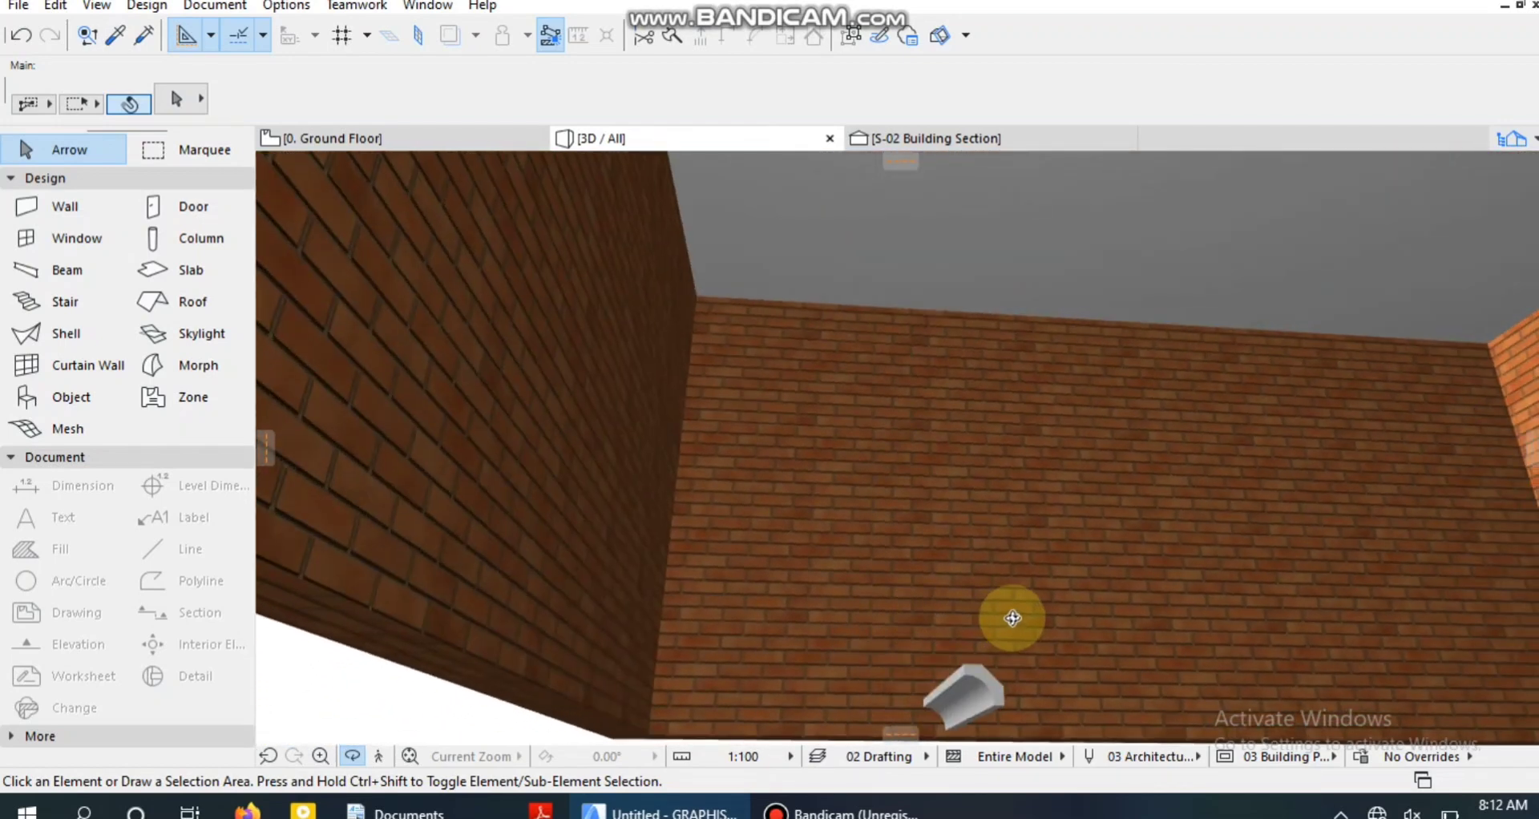
On the Ground Floor plan, move the molding to the upper-left inside corner of the room, along the upper wall.
click(420, 143)
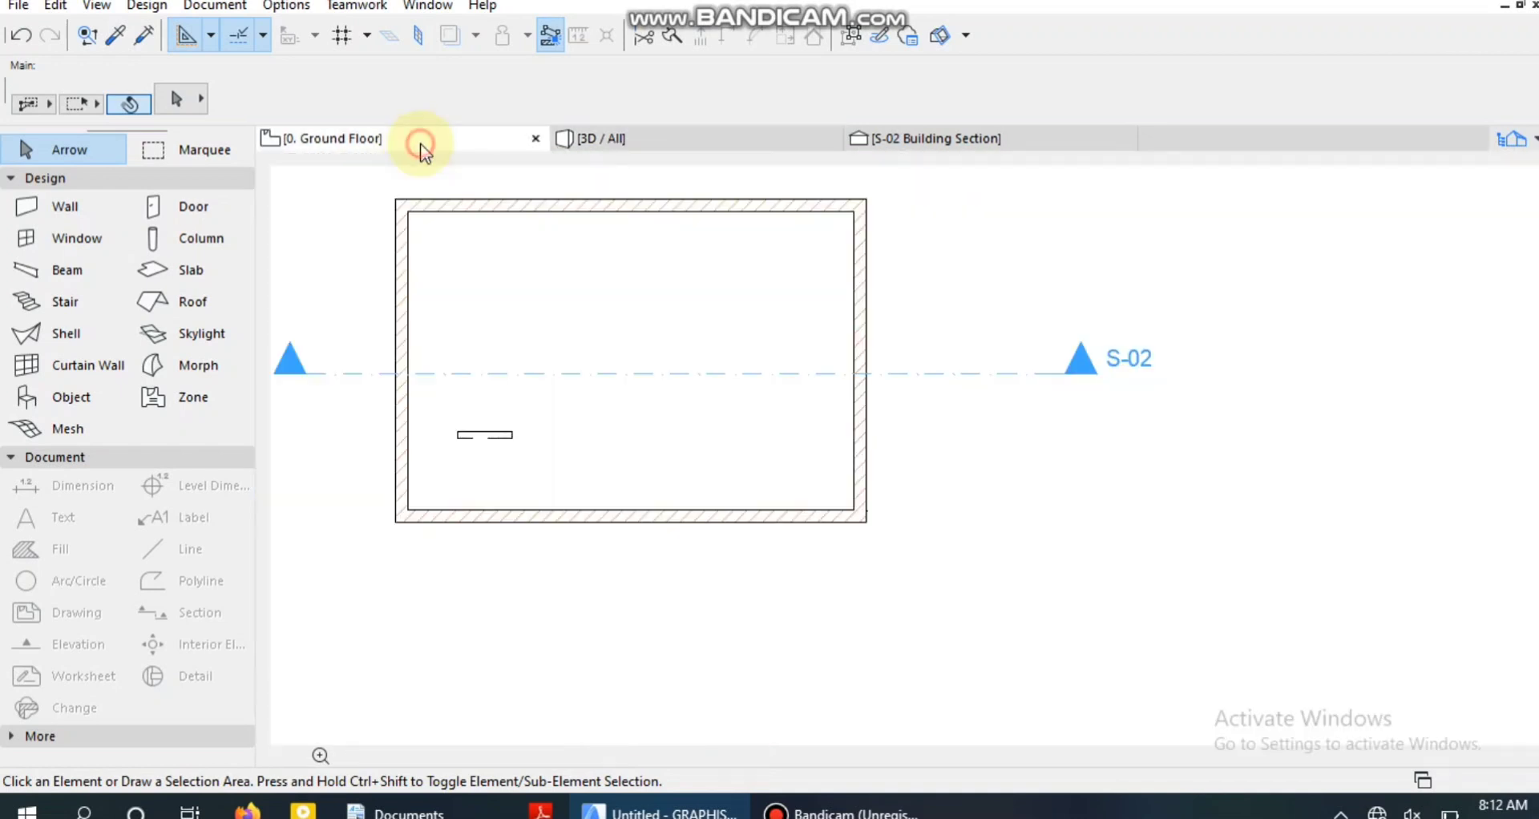
scroll(462, 409, up, 2)
scroll(531, 445, up, 3)
click(523, 449)
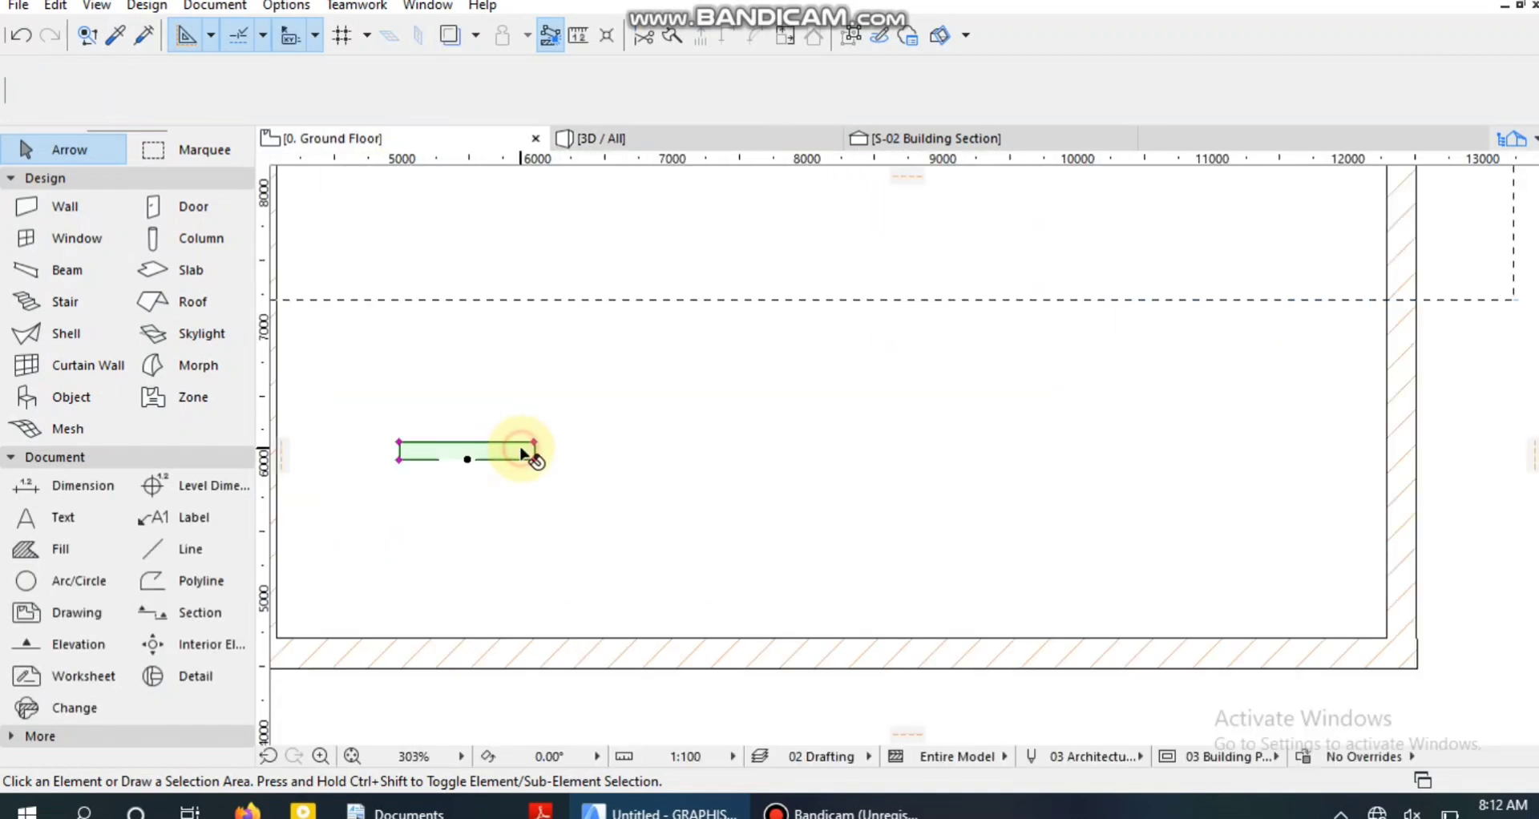
key(ctrl+d)
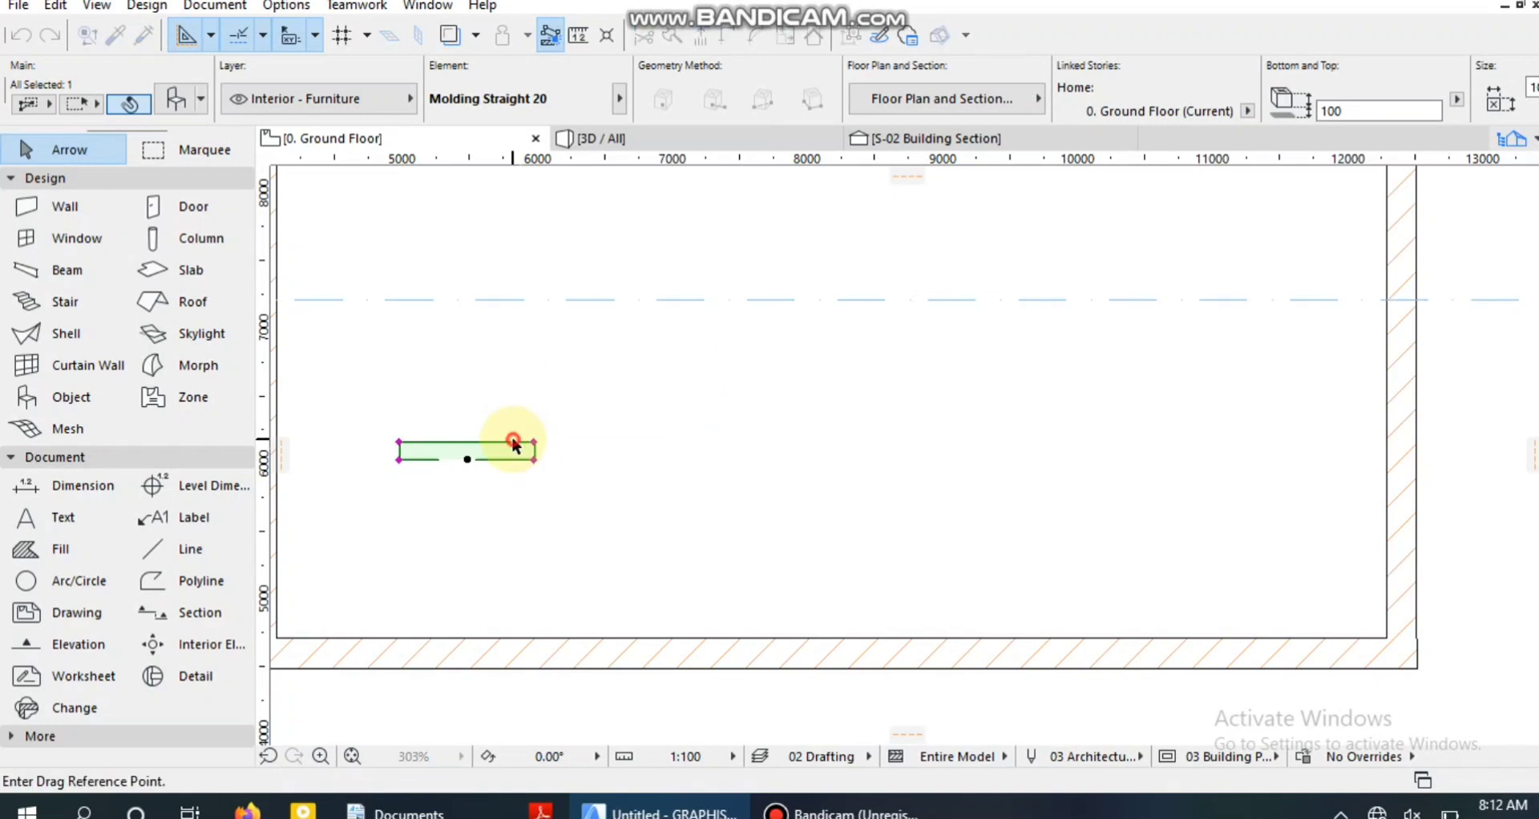
click(531, 449)
scroll(763, 308, down, 3)
scroll(730, 412, down, 1)
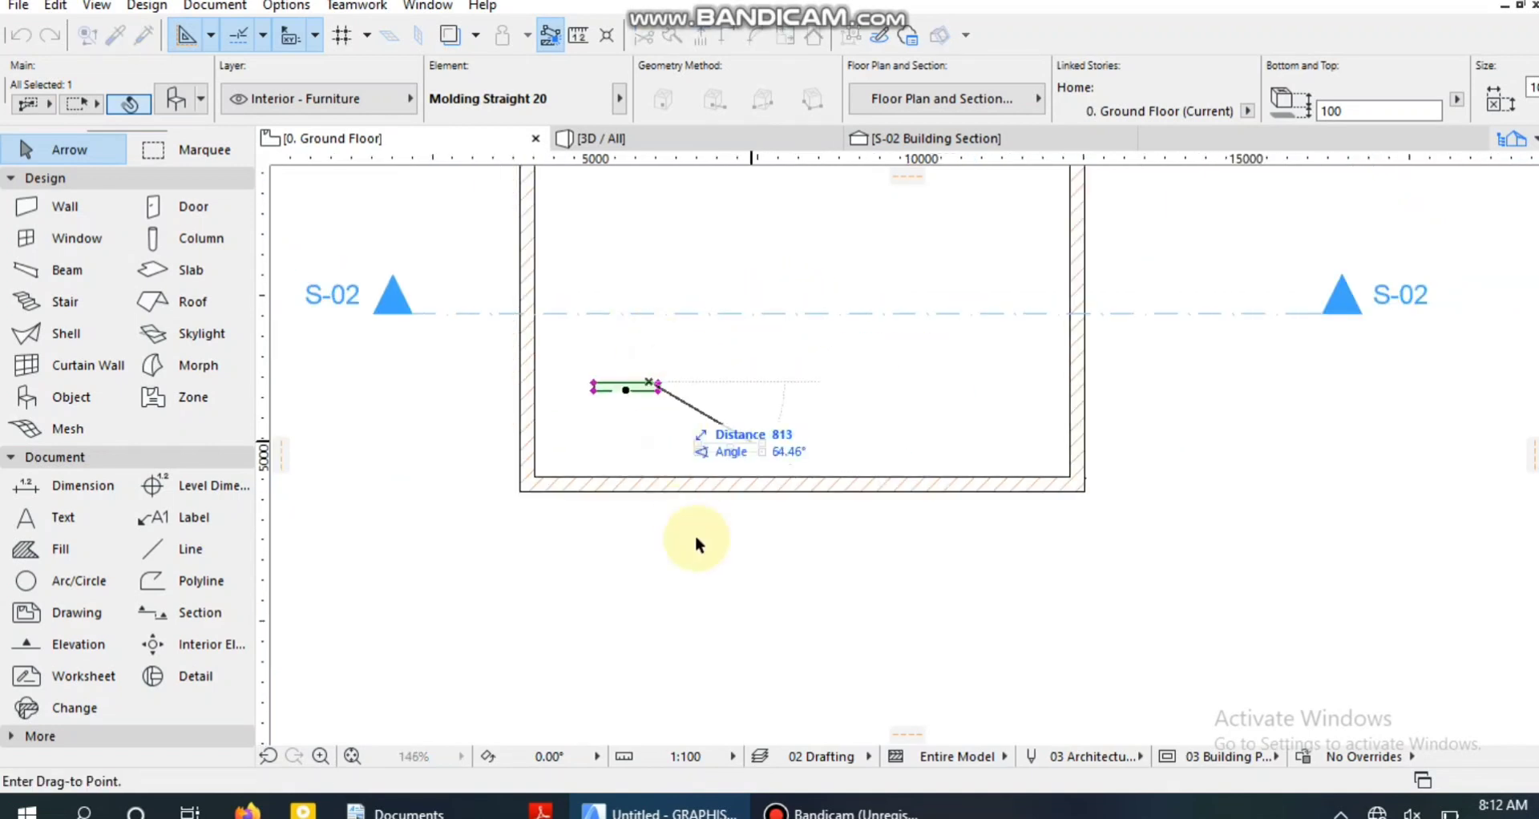
middle_drag(574, 357, 584, 670)
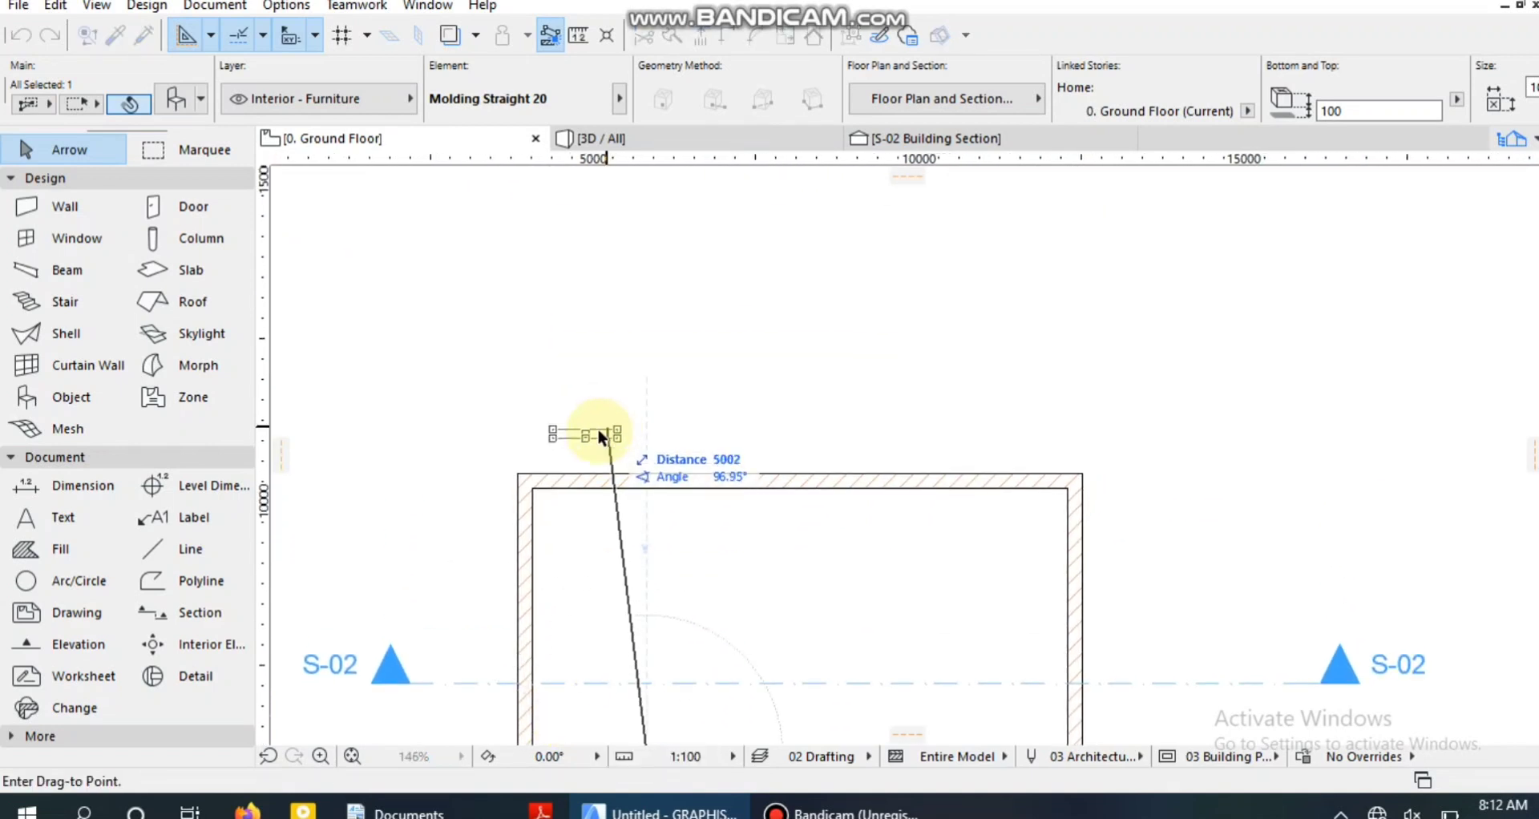
click(592, 492)
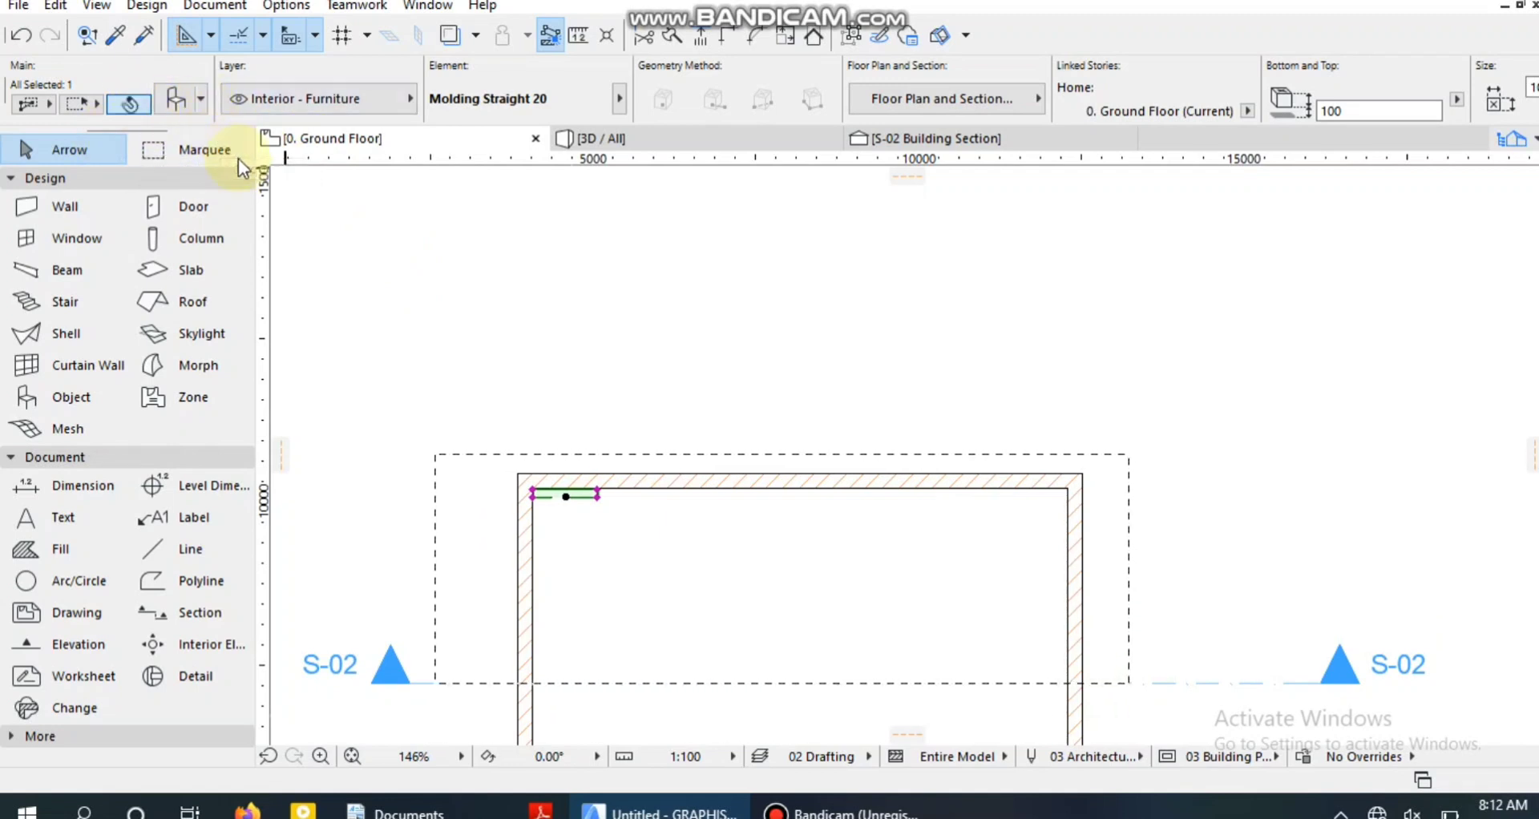
Stretch the molding's right end along the upper wall to the inner face of the right wall.
click(599, 495)
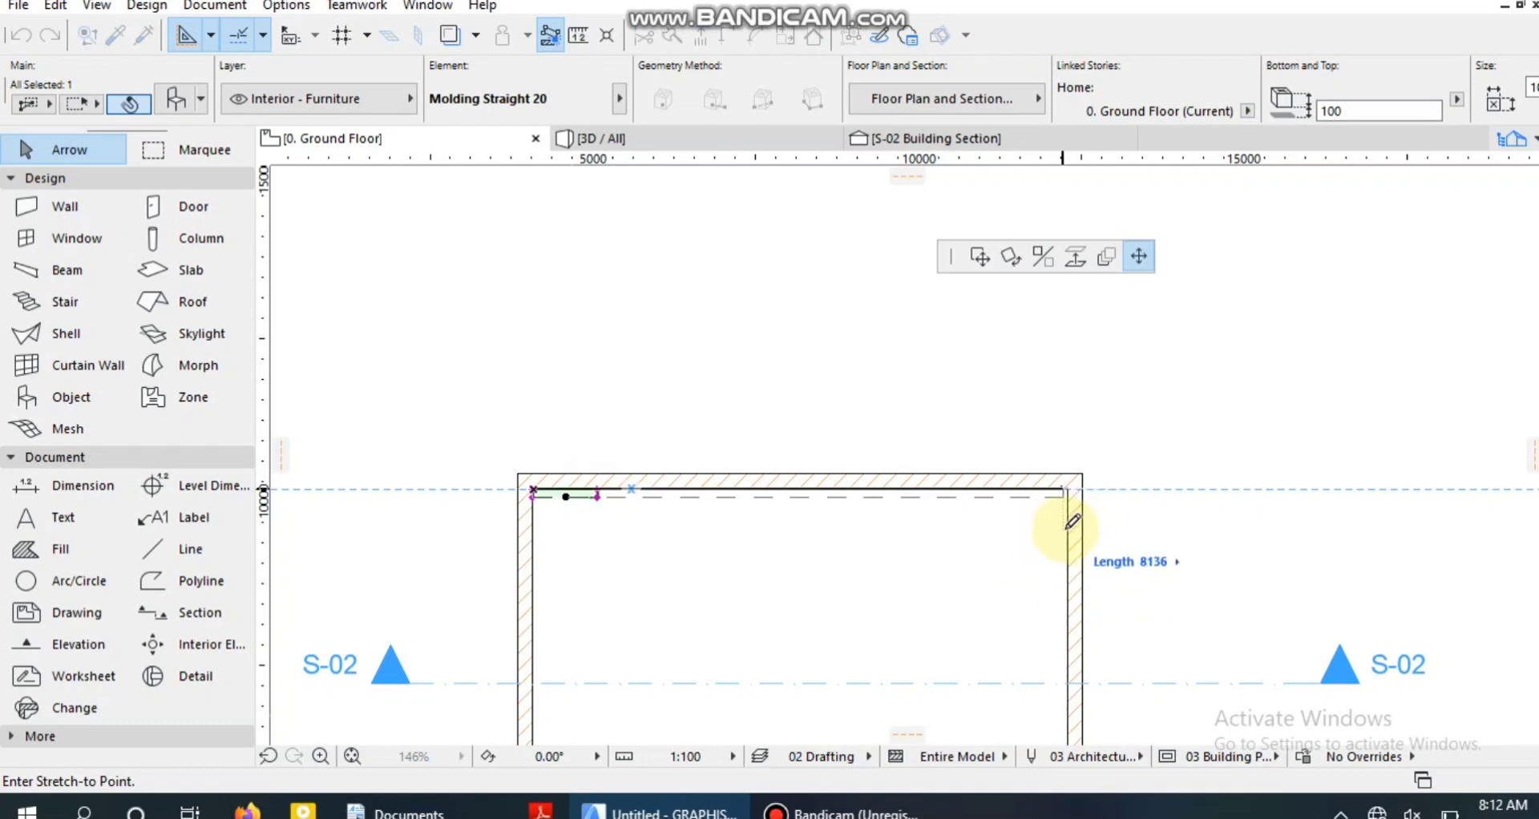
scroll(1076, 522, up, 5)
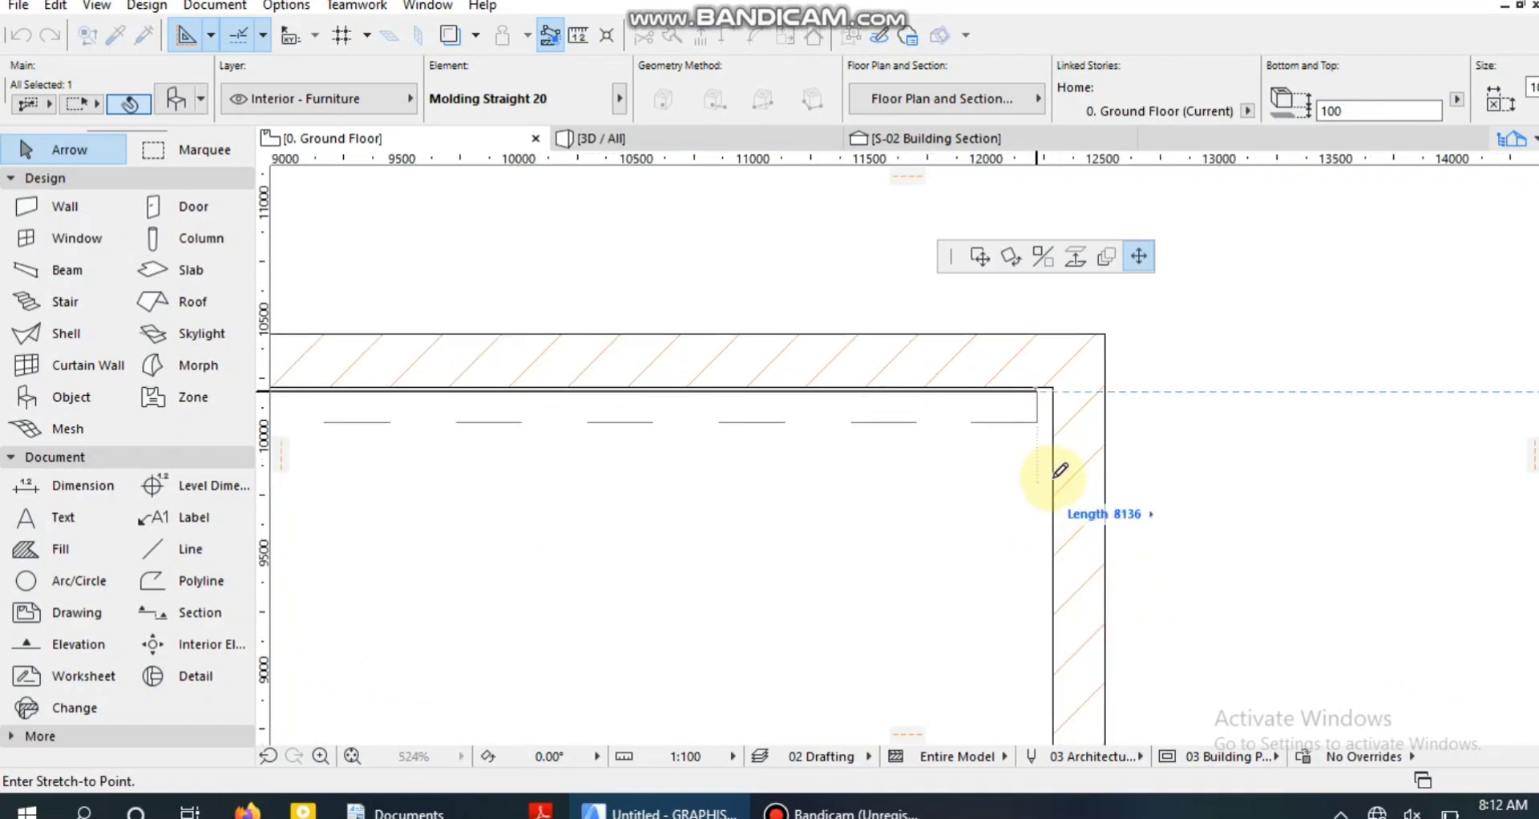
click(1053, 476)
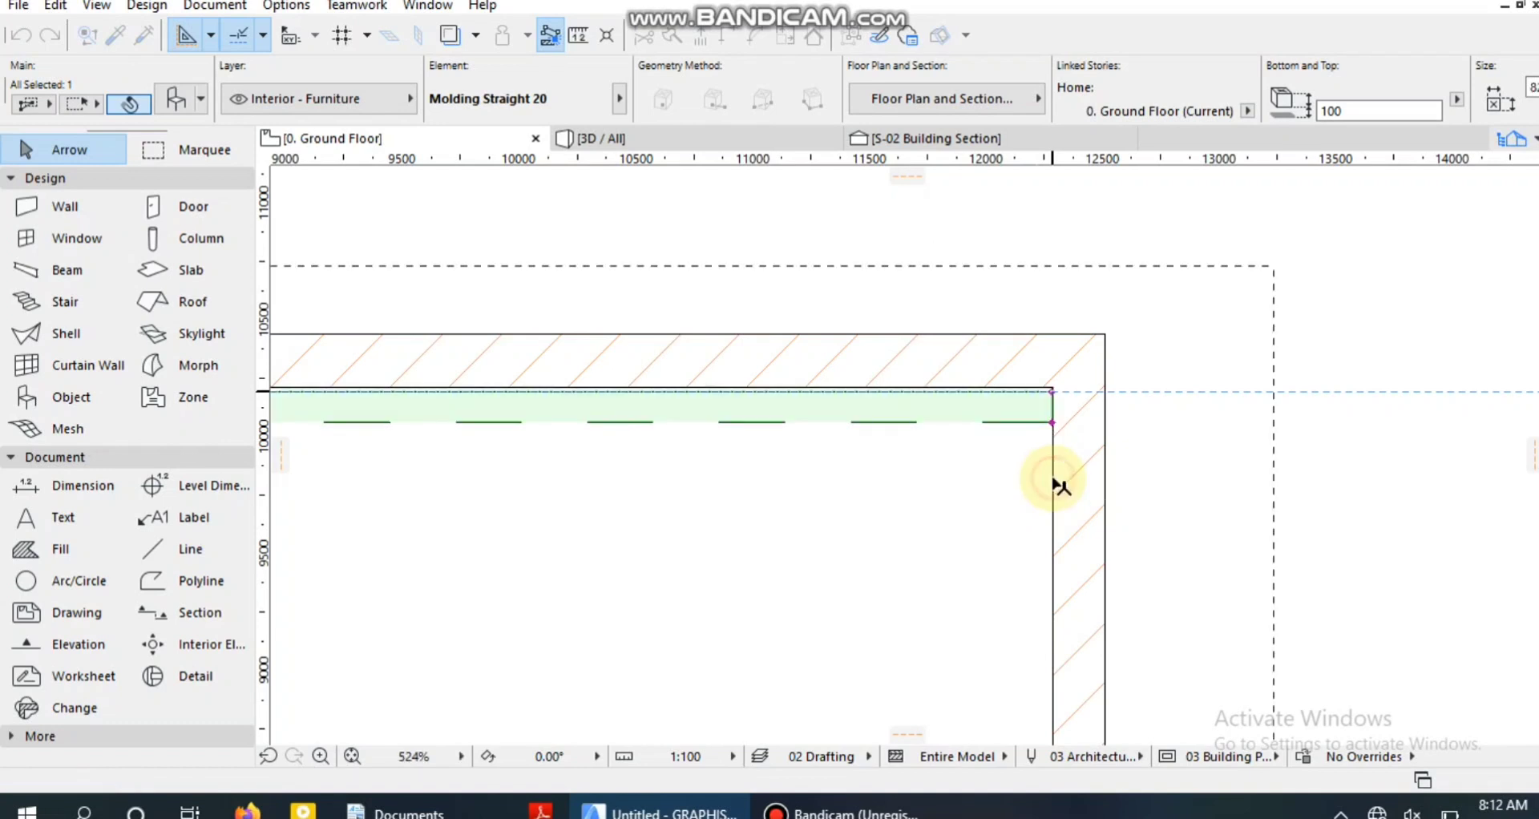
Reposition the molding so its back edge sits flush against the upper wall and its right end meets the right wall.
click(810, 396)
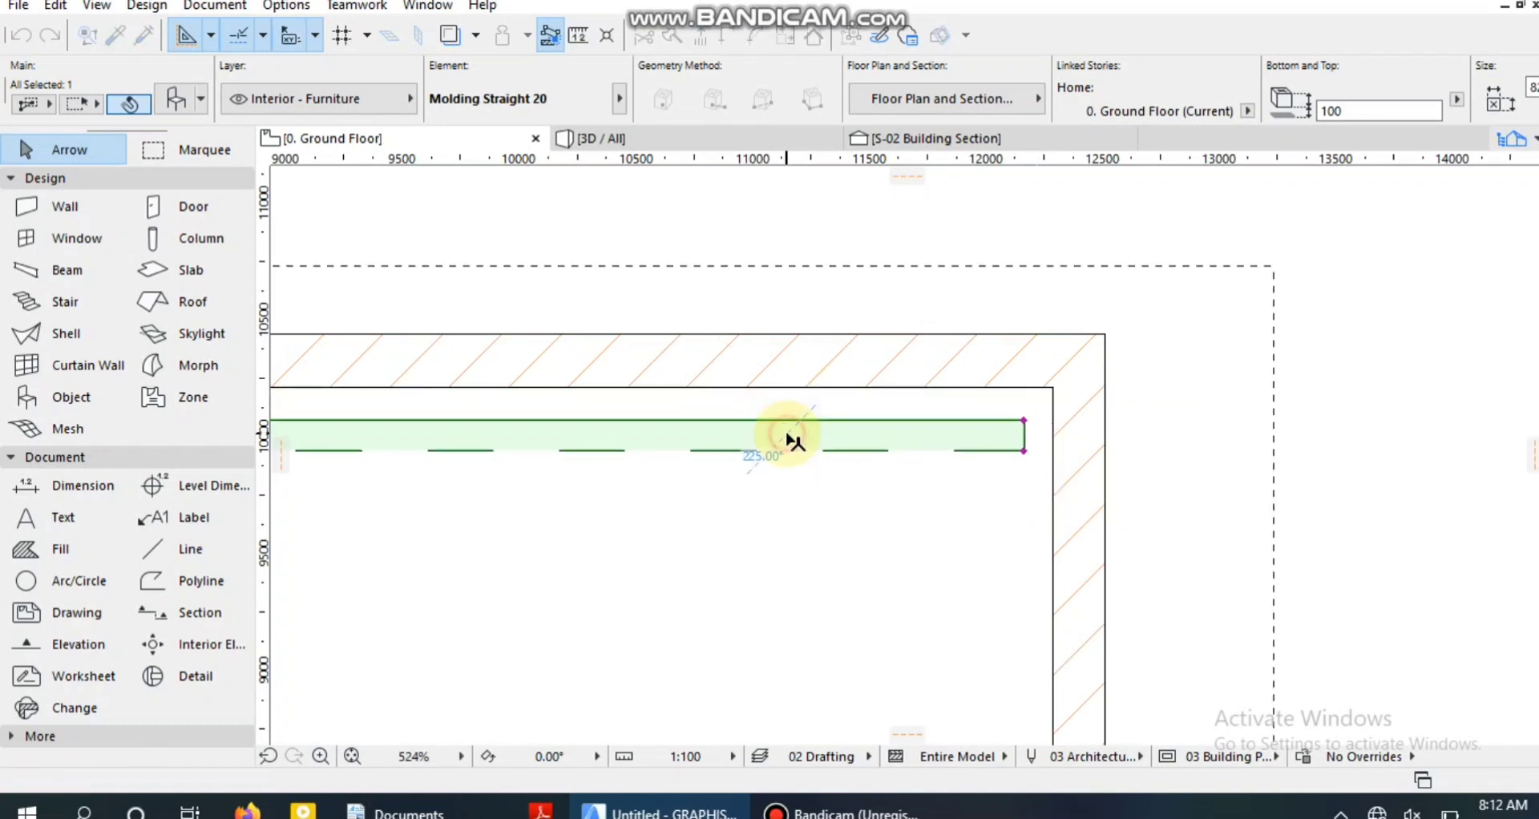
click(786, 433)
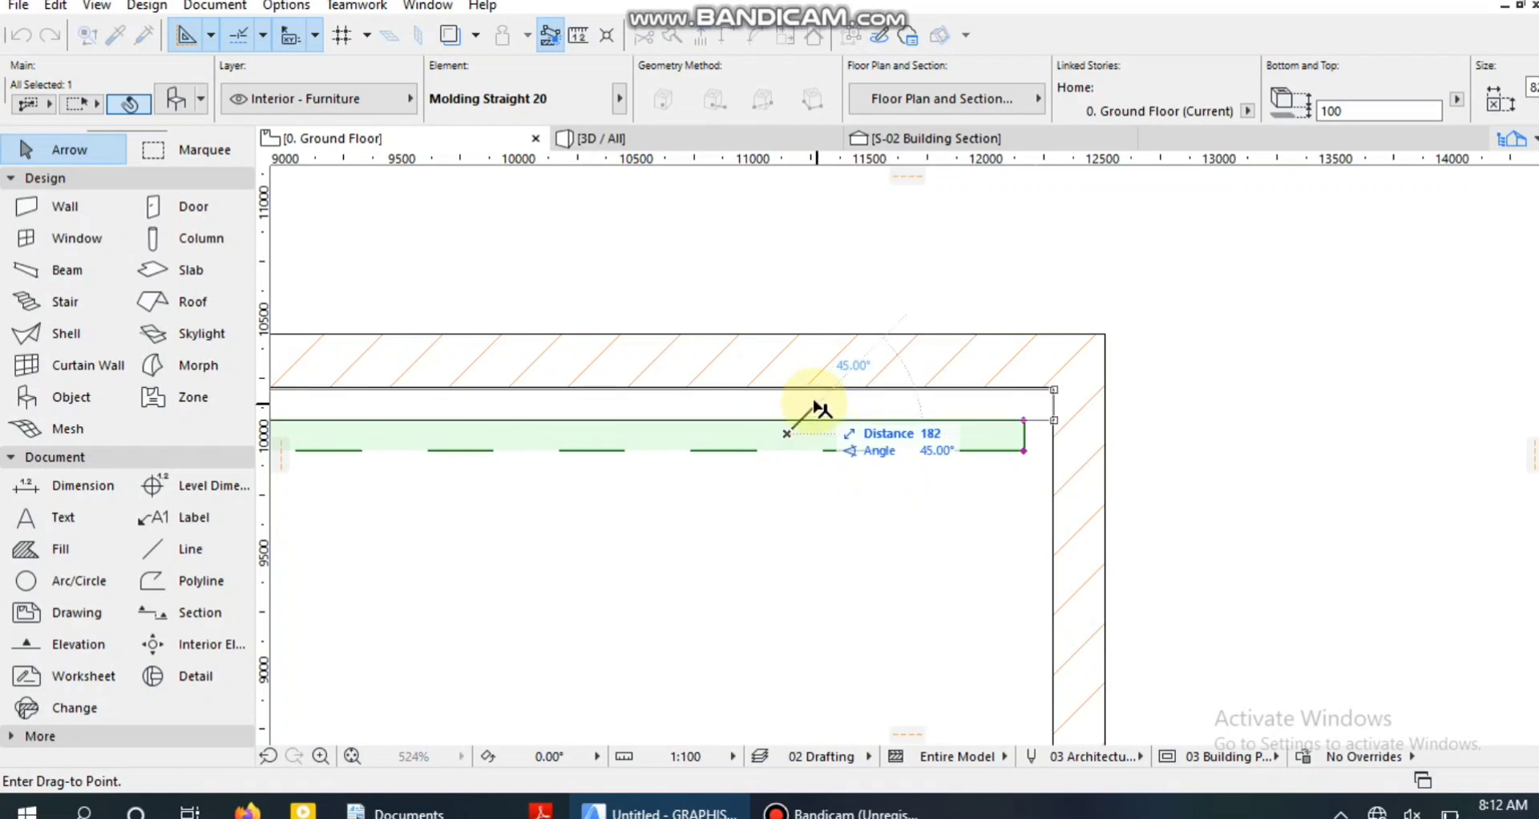
click(812, 405)
Miter the molding's right end at about 45° from the room's upper-right inside corner.
scroll(713, 433, down, 8)
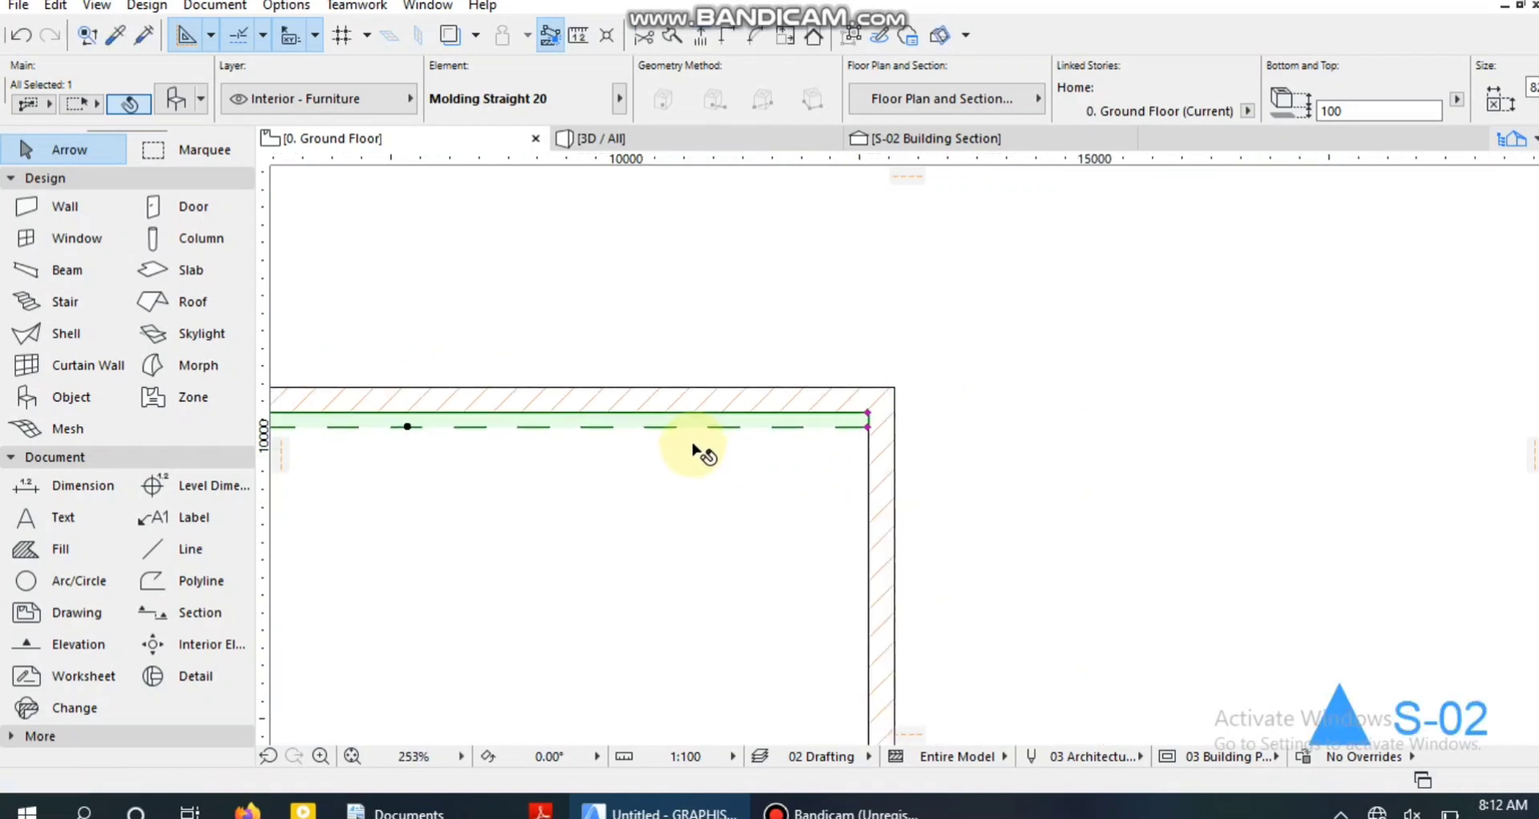
scroll(692, 449, down, 2)
scroll(788, 473, up, 8)
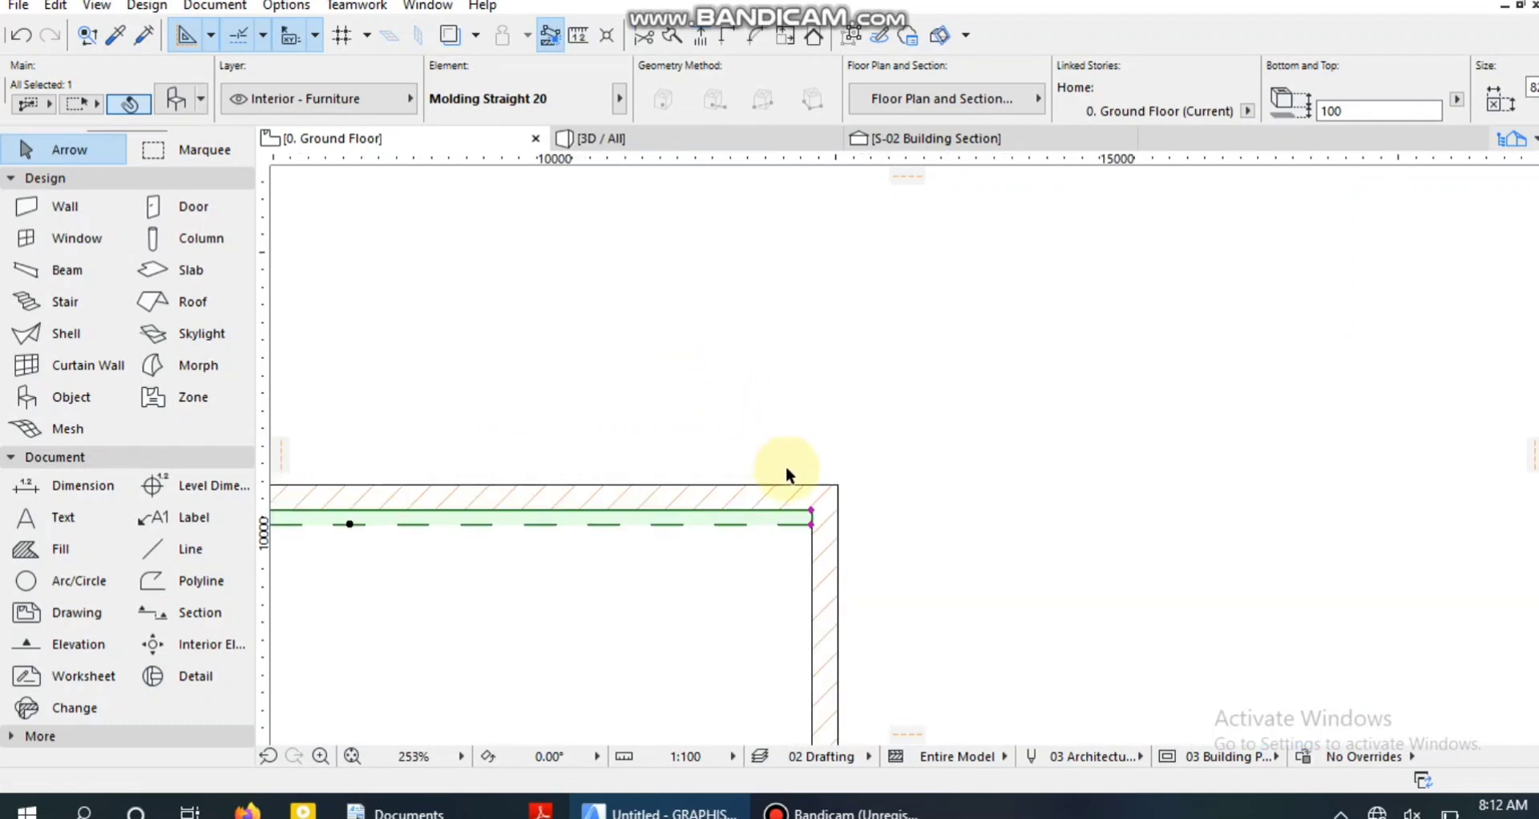
scroll(823, 536, up, 10)
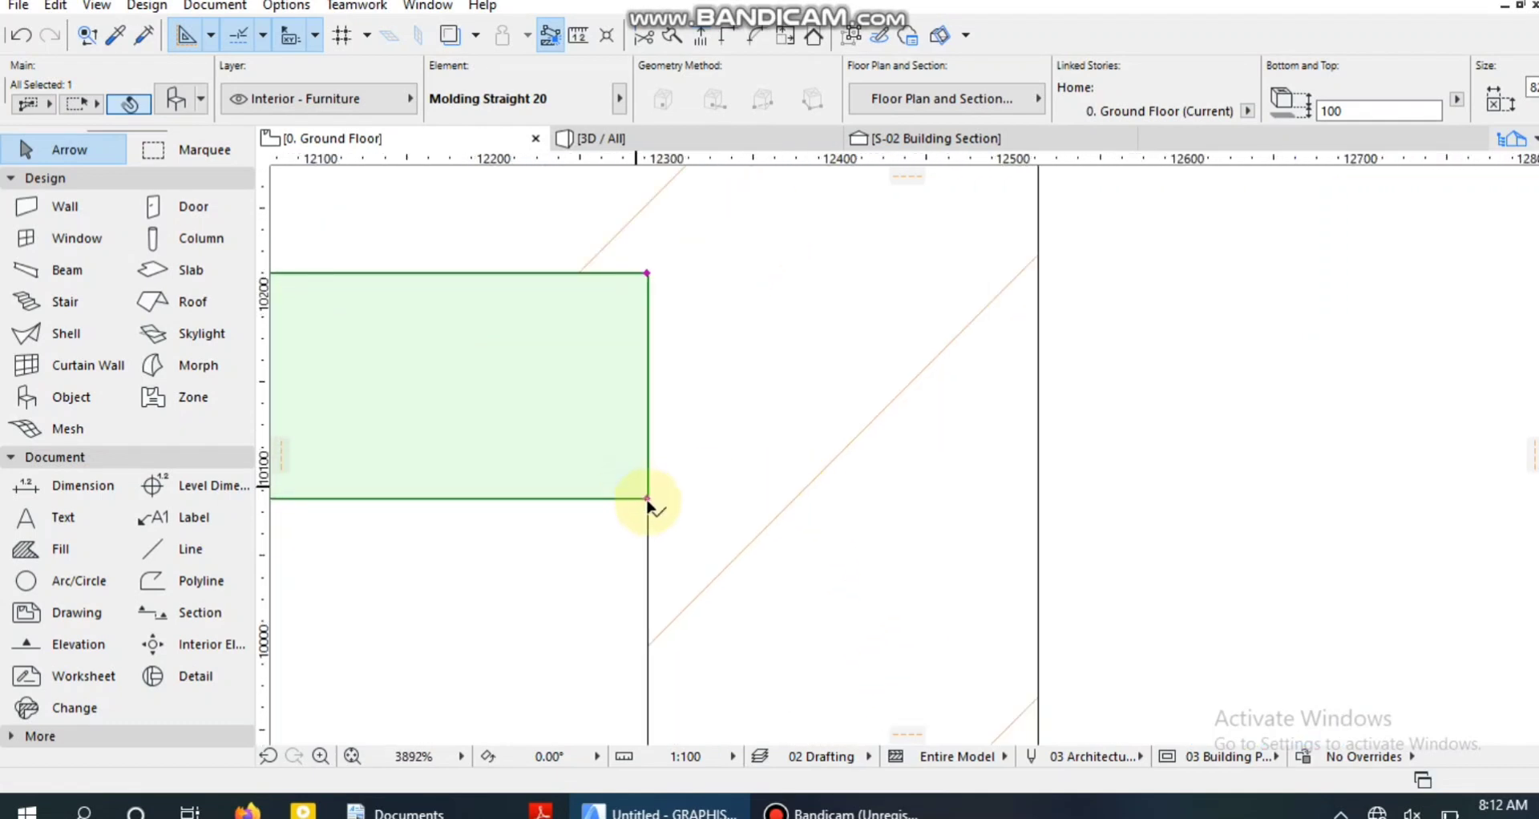
click(648, 500)
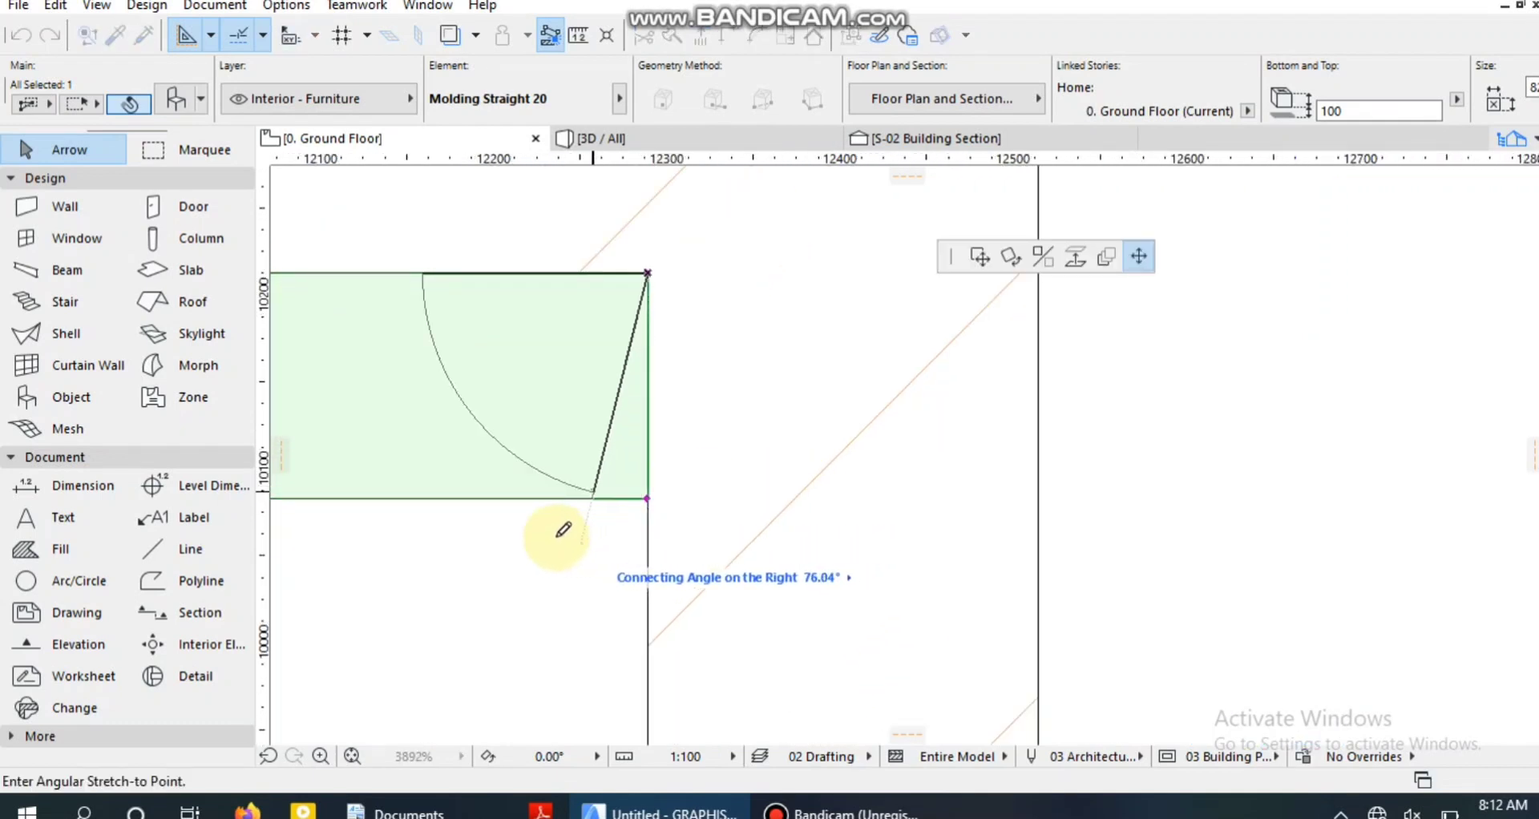
click(437, 484)
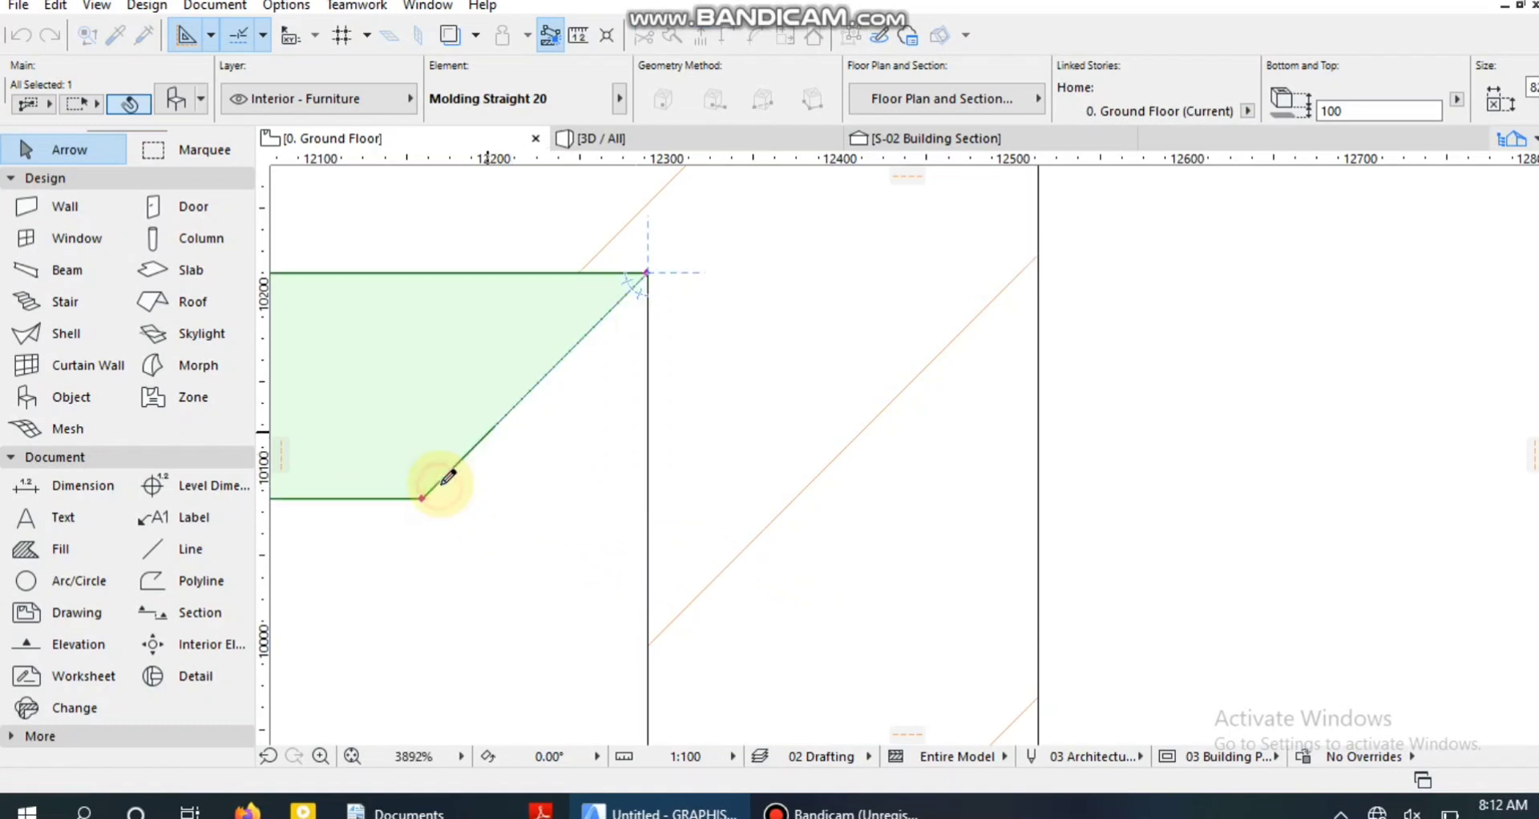
Stretch the molding's left end to the inner face of the left wall.
scroll(439, 481, down, 6)
scroll(715, 540, down, 7)
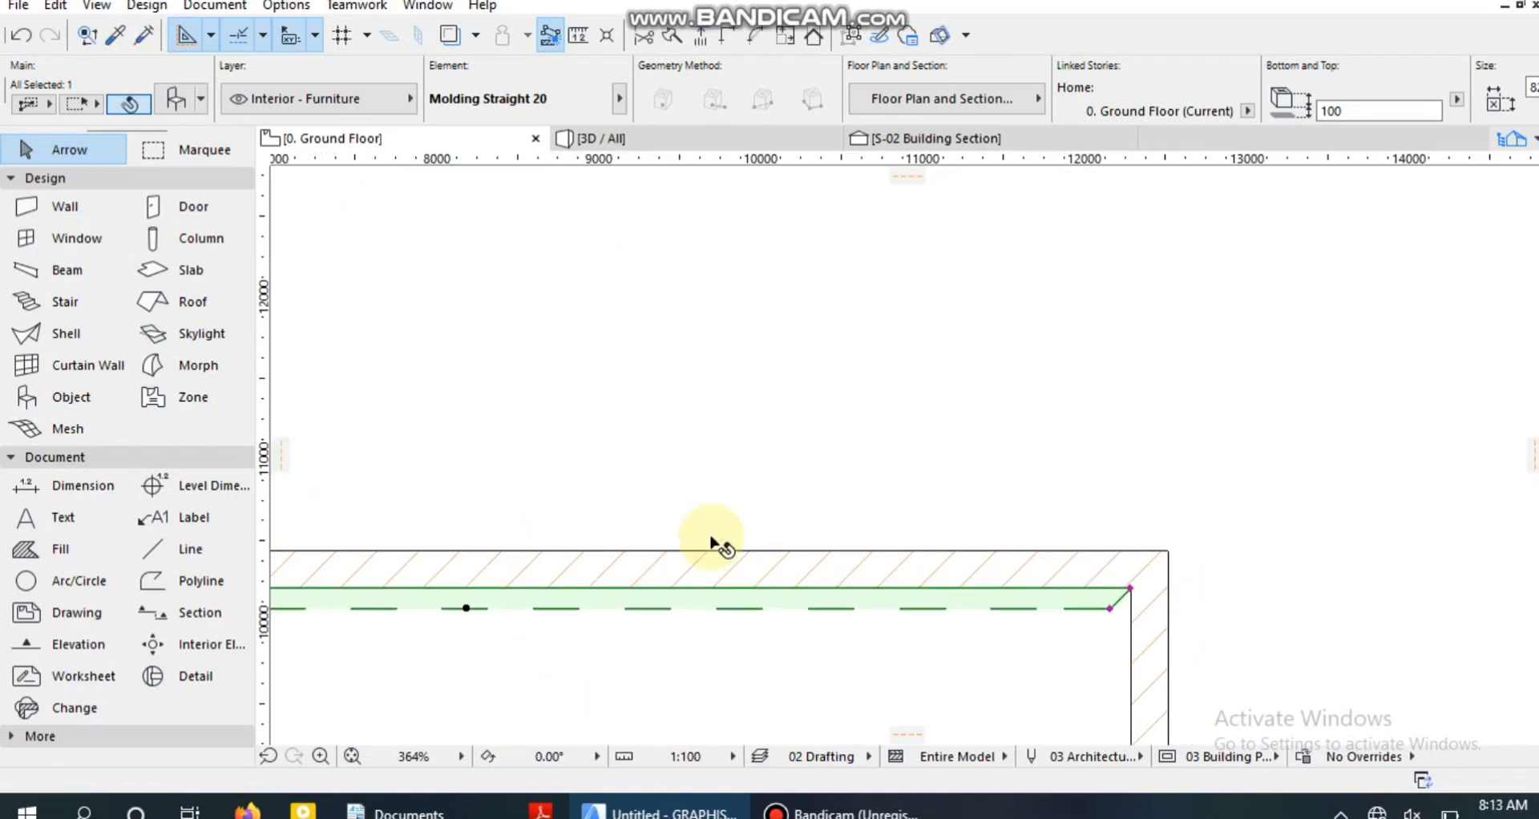
scroll(378, 570, up, 10)
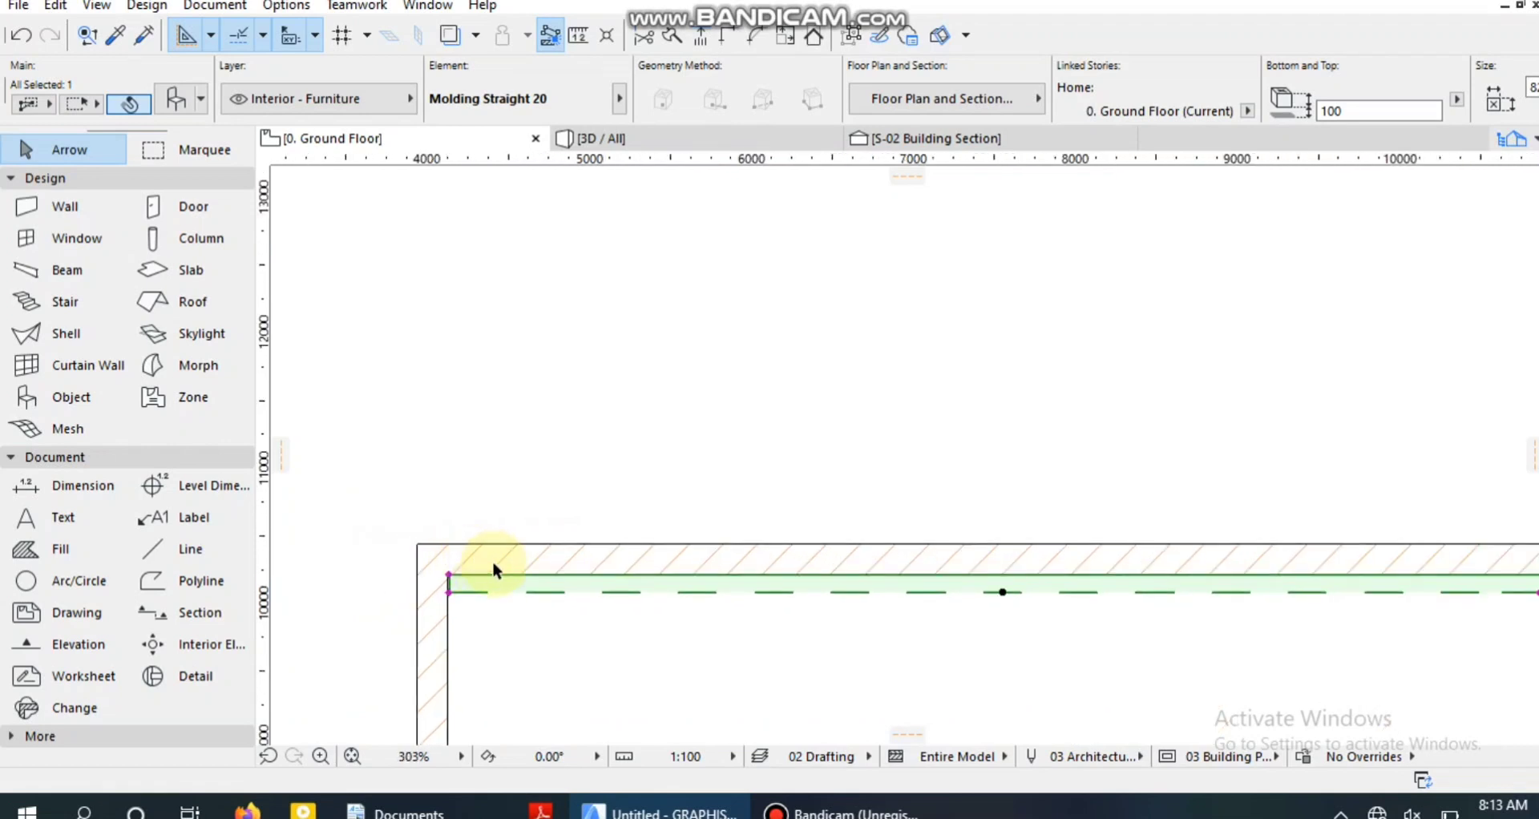
scroll(385, 601, up, 3)
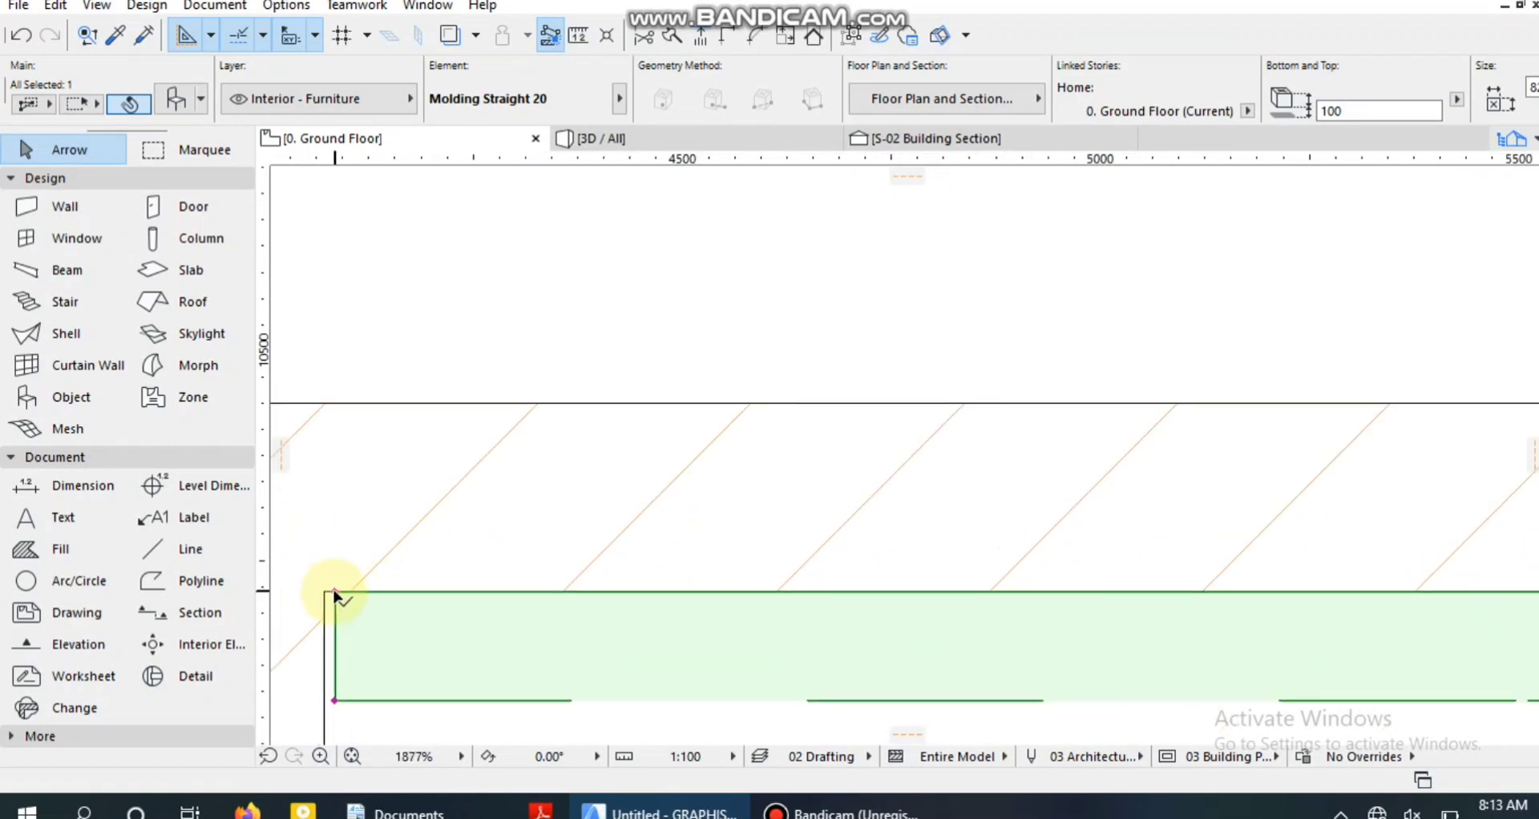
click(330, 589)
click(325, 589)
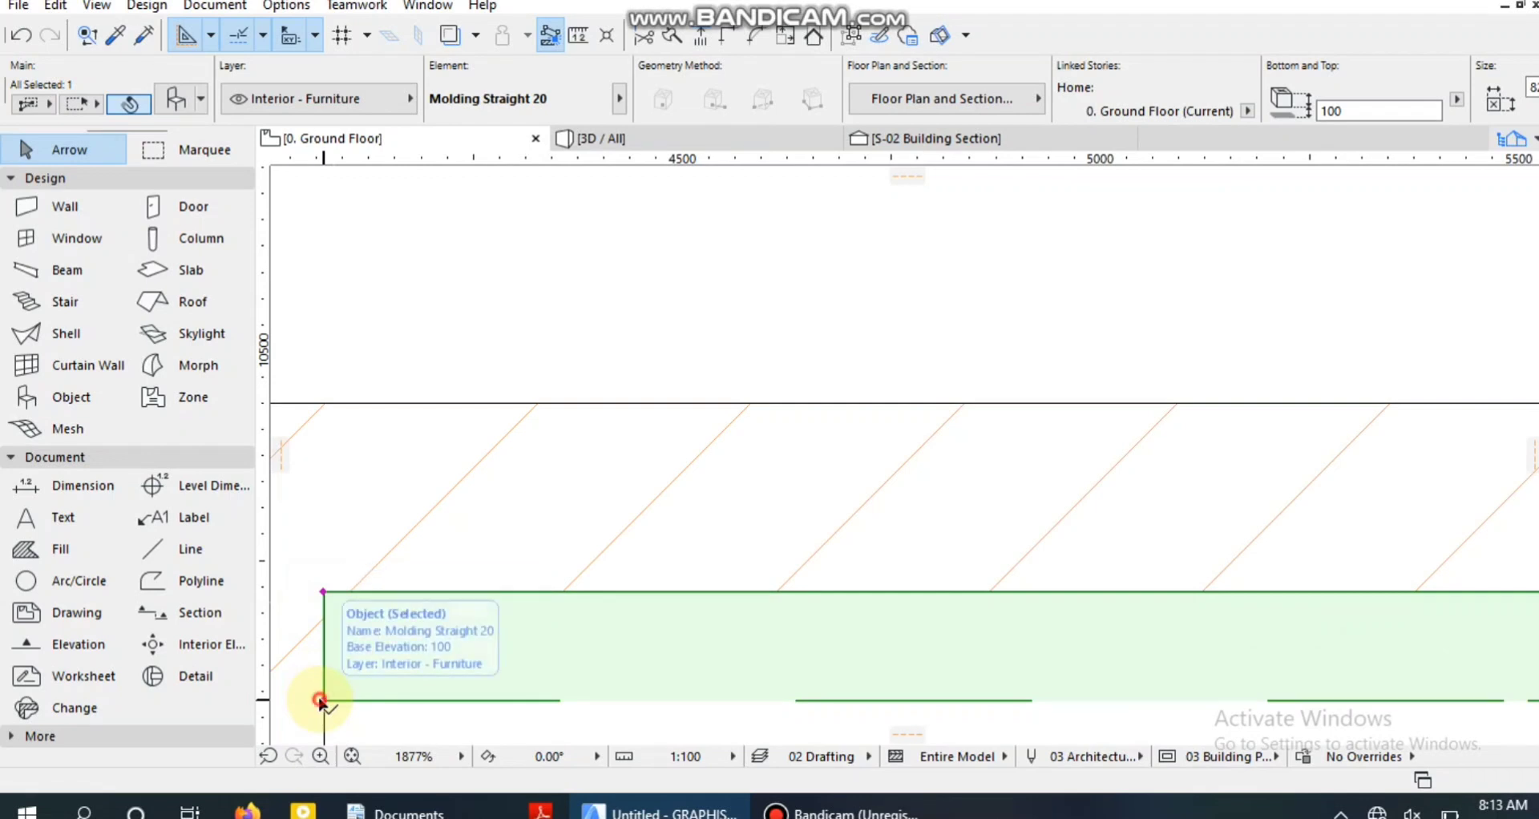
Miter the molding's left end at about 45° from the room's upper-left inside corner.
click(324, 699)
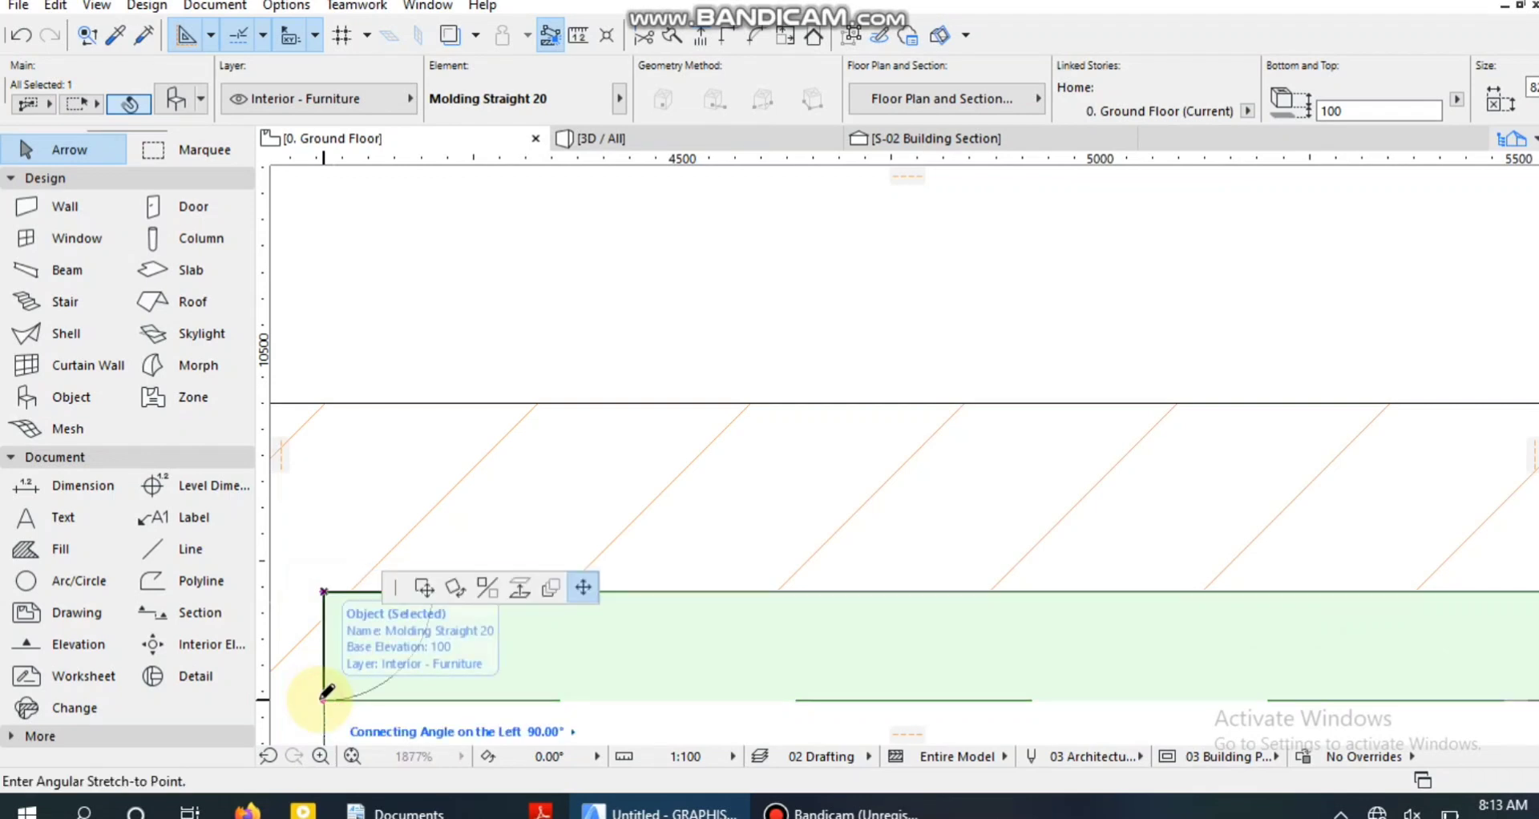
click(430, 700)
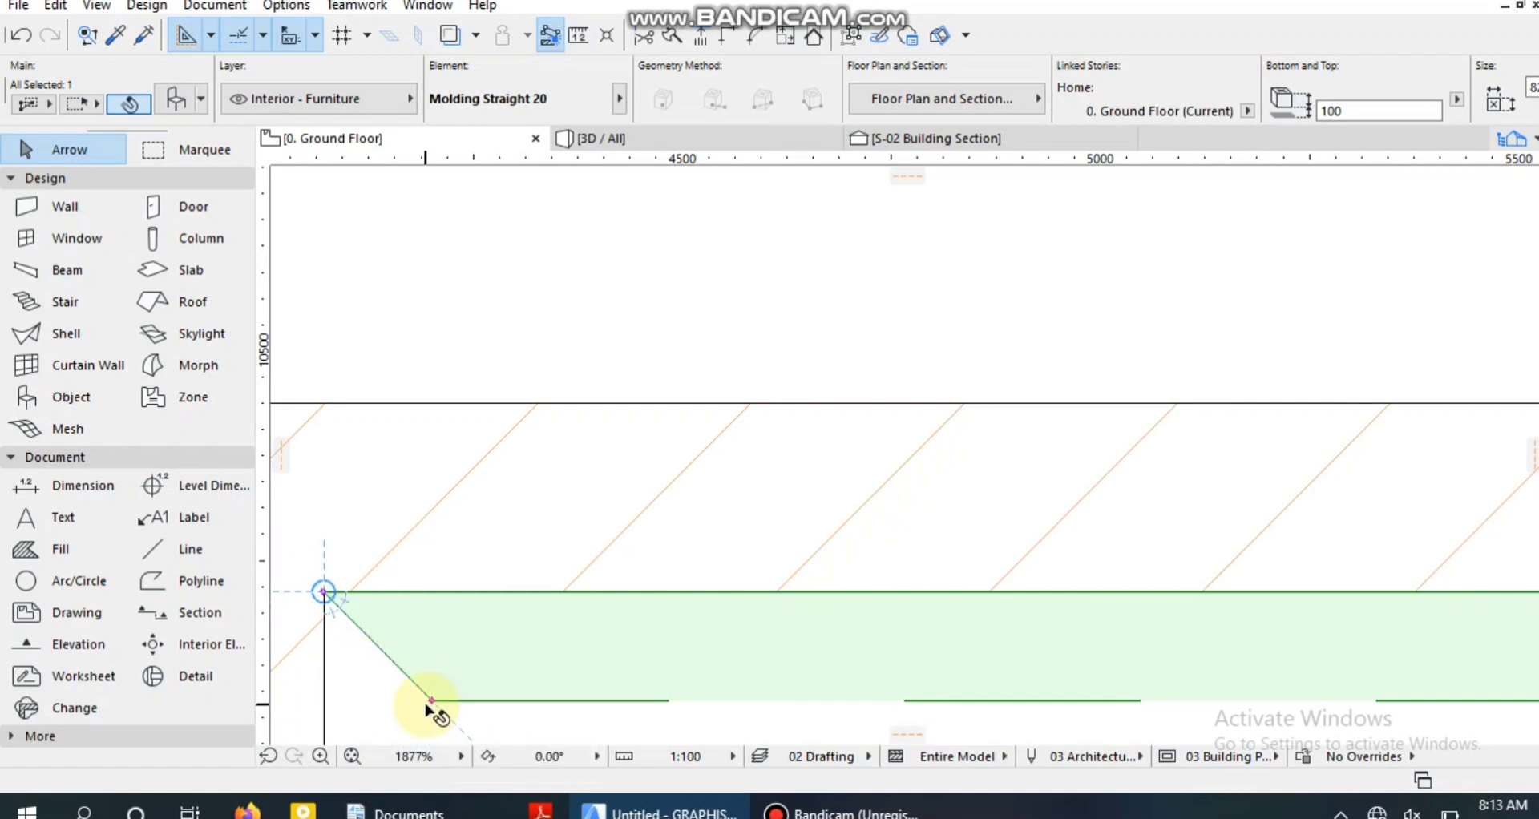
scroll(457, 677, down, 10)
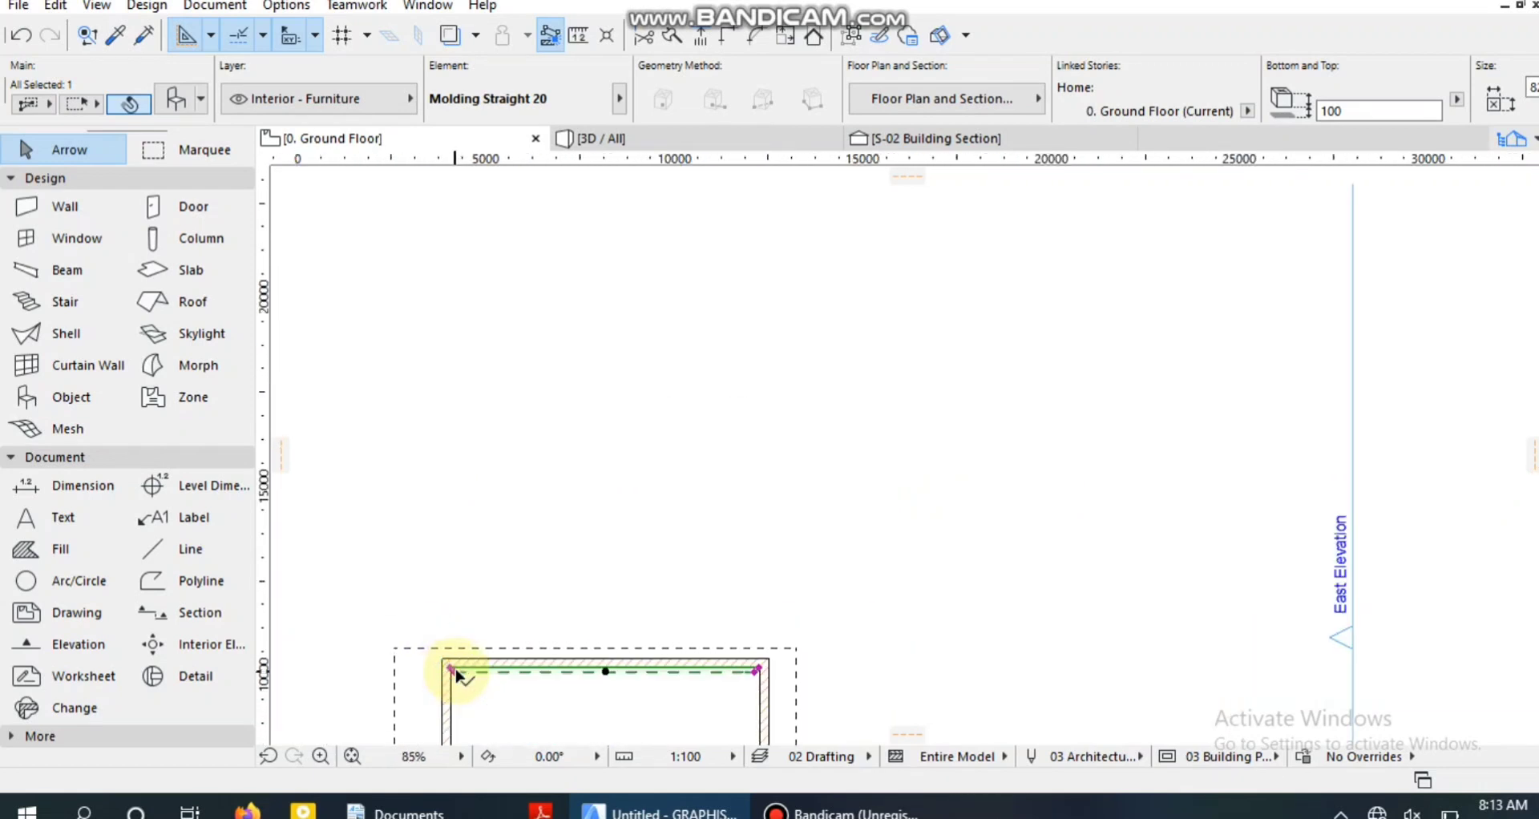
Copy the upper wall's molding to the empty area right of the room, about 10,760 mm away.
scroll(457, 676, down, 1)
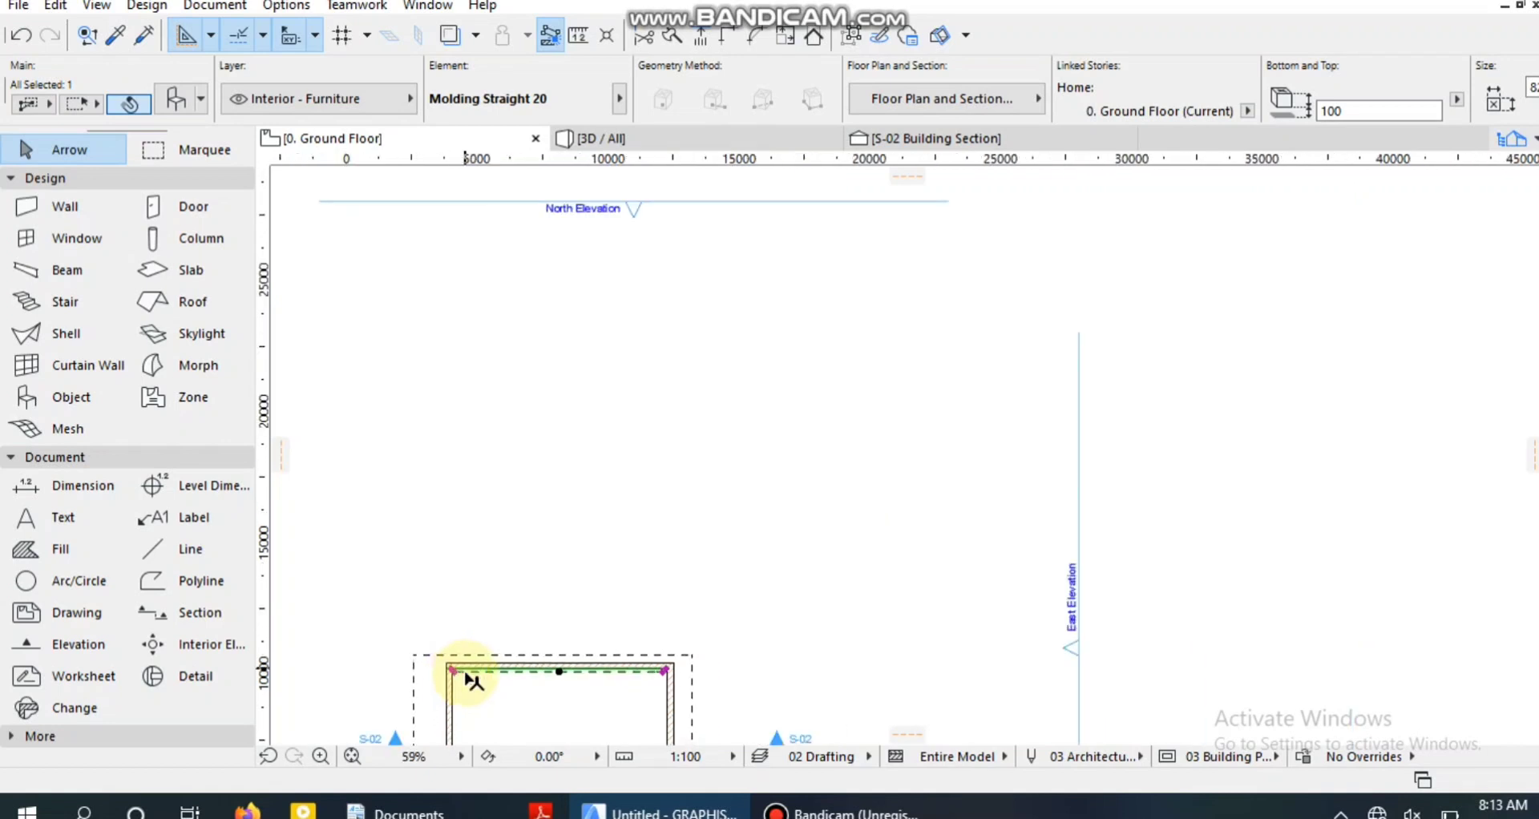
scroll(609, 721, down, 1)
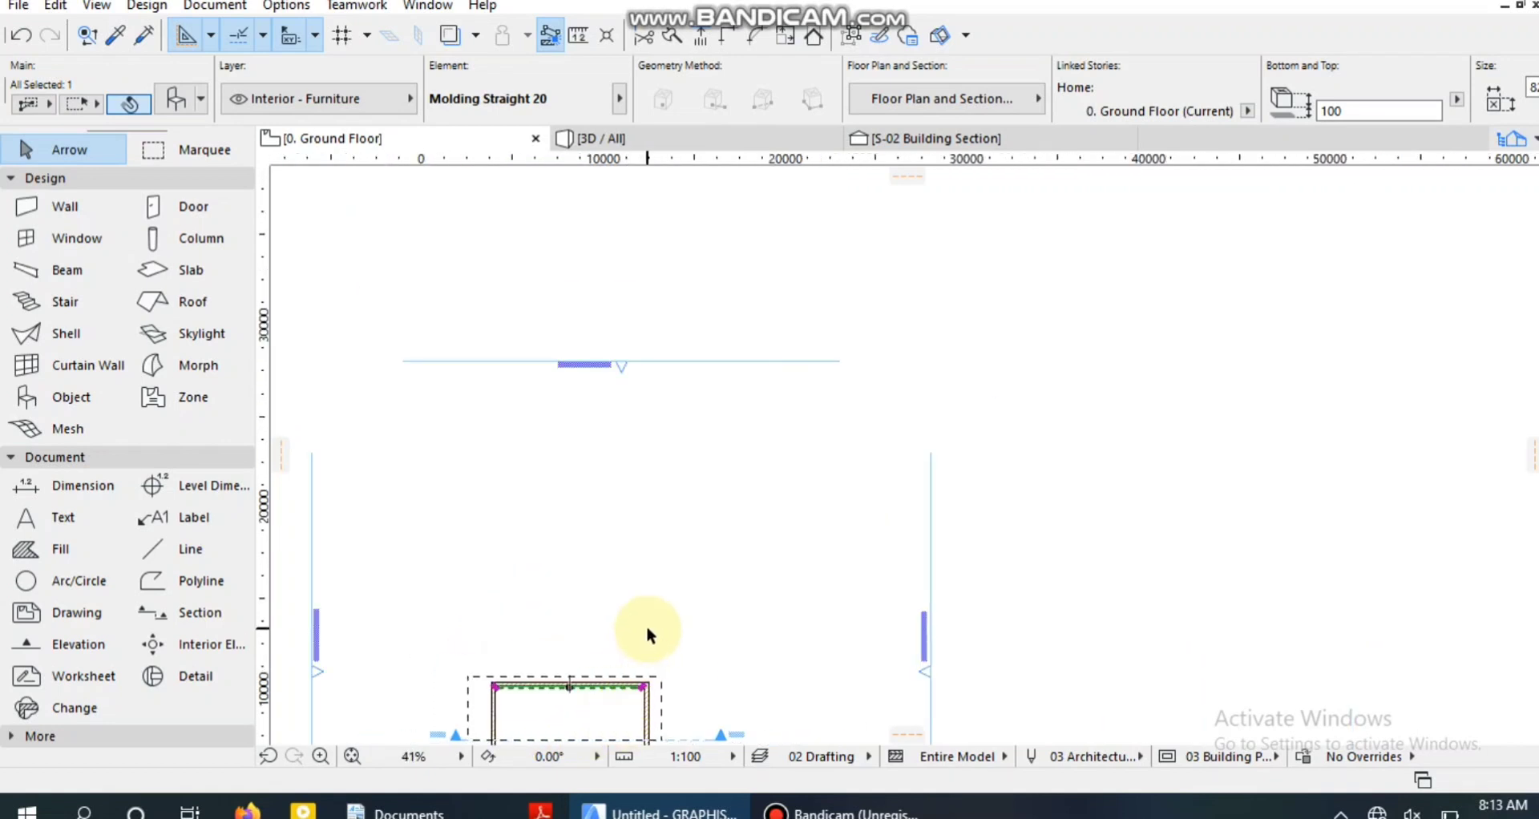
middle_drag(696, 553, 734, 388)
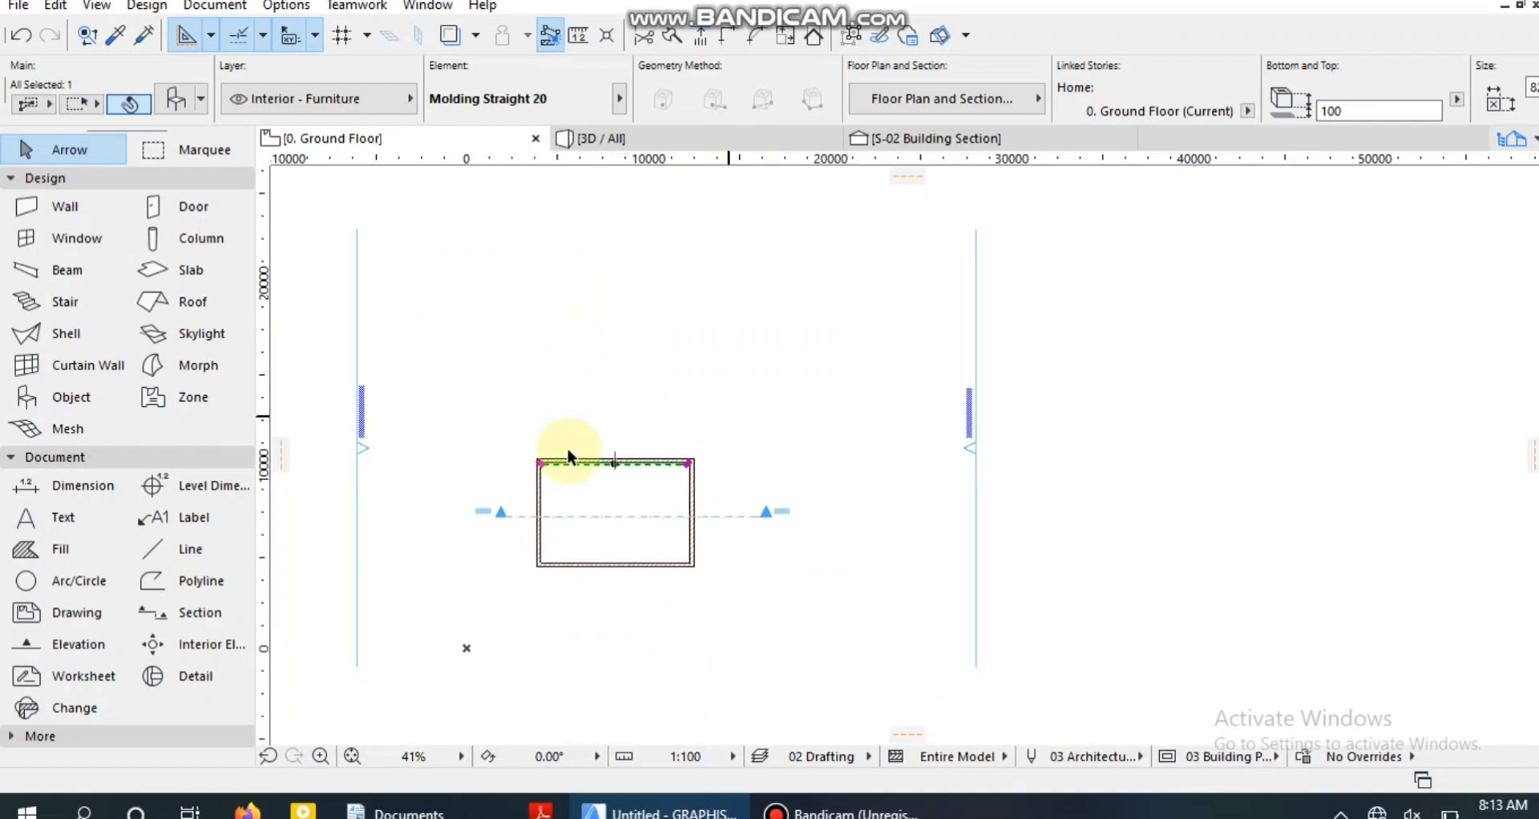
scroll(743, 526, up, 3)
scroll(552, 489, up, 2)
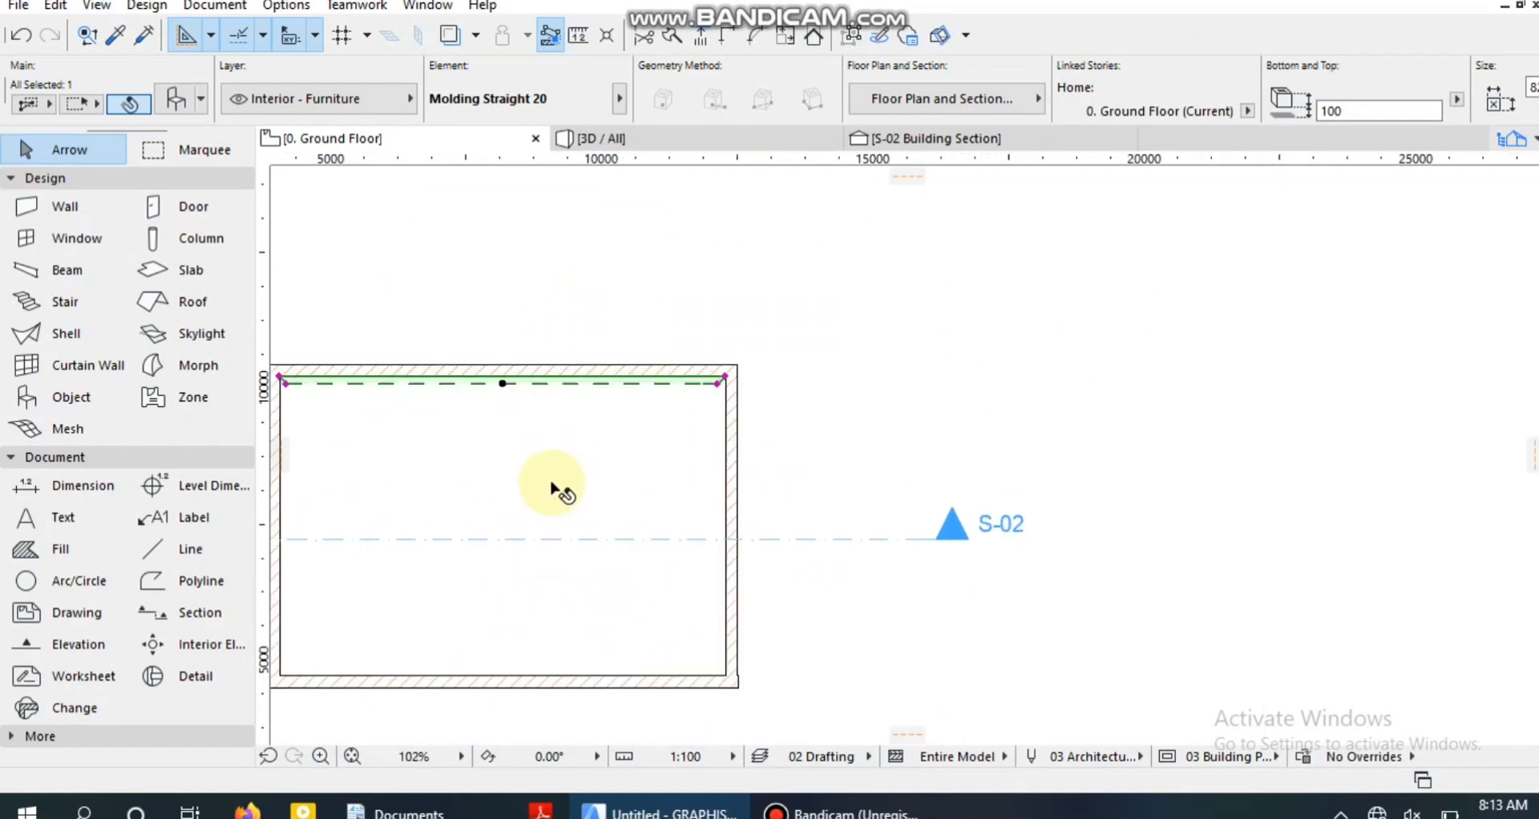
scroll(551, 485, down, 2)
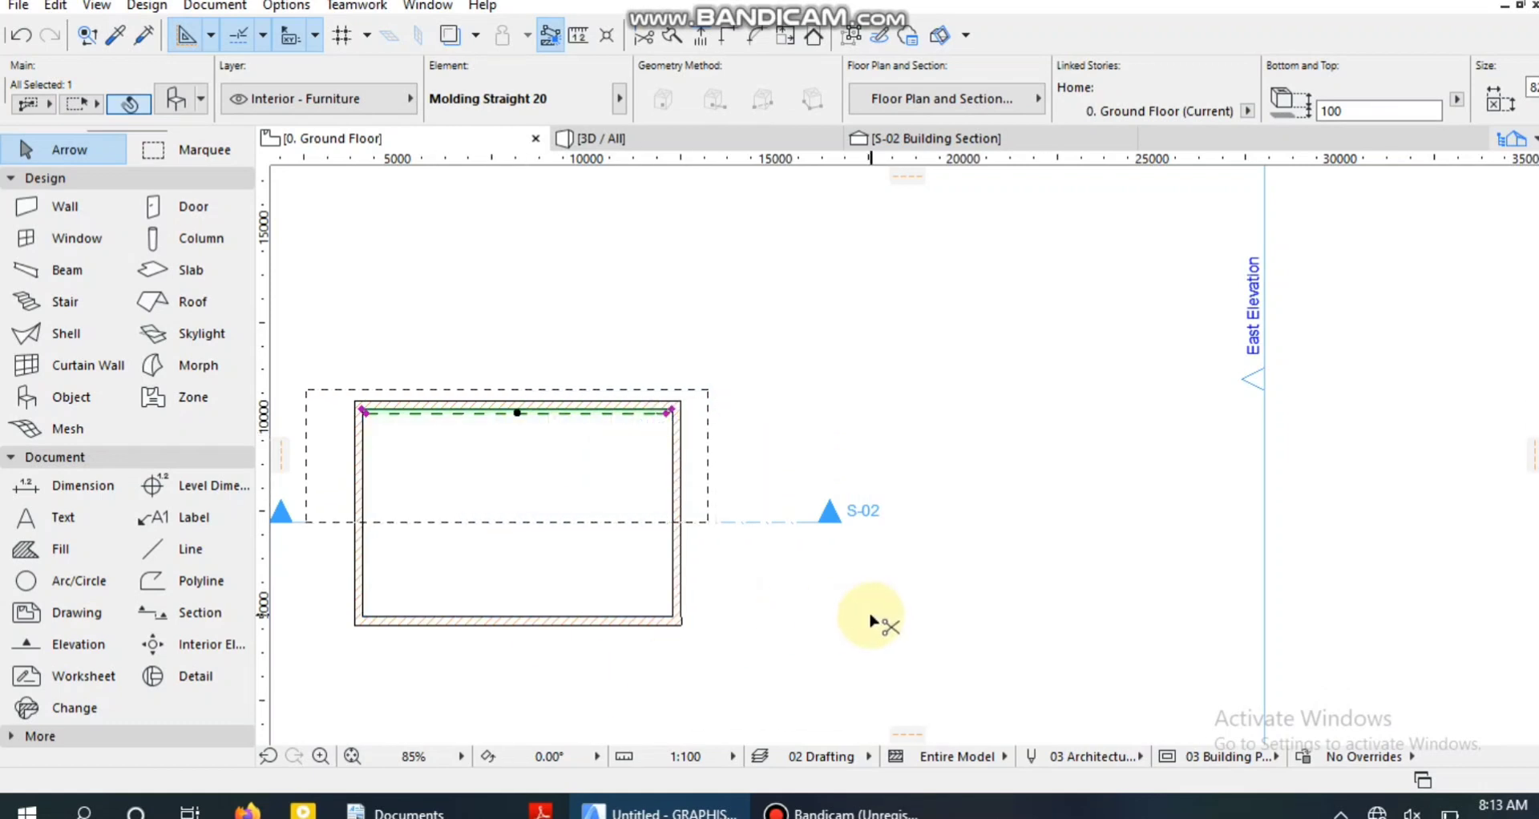
key(ctrl+d)
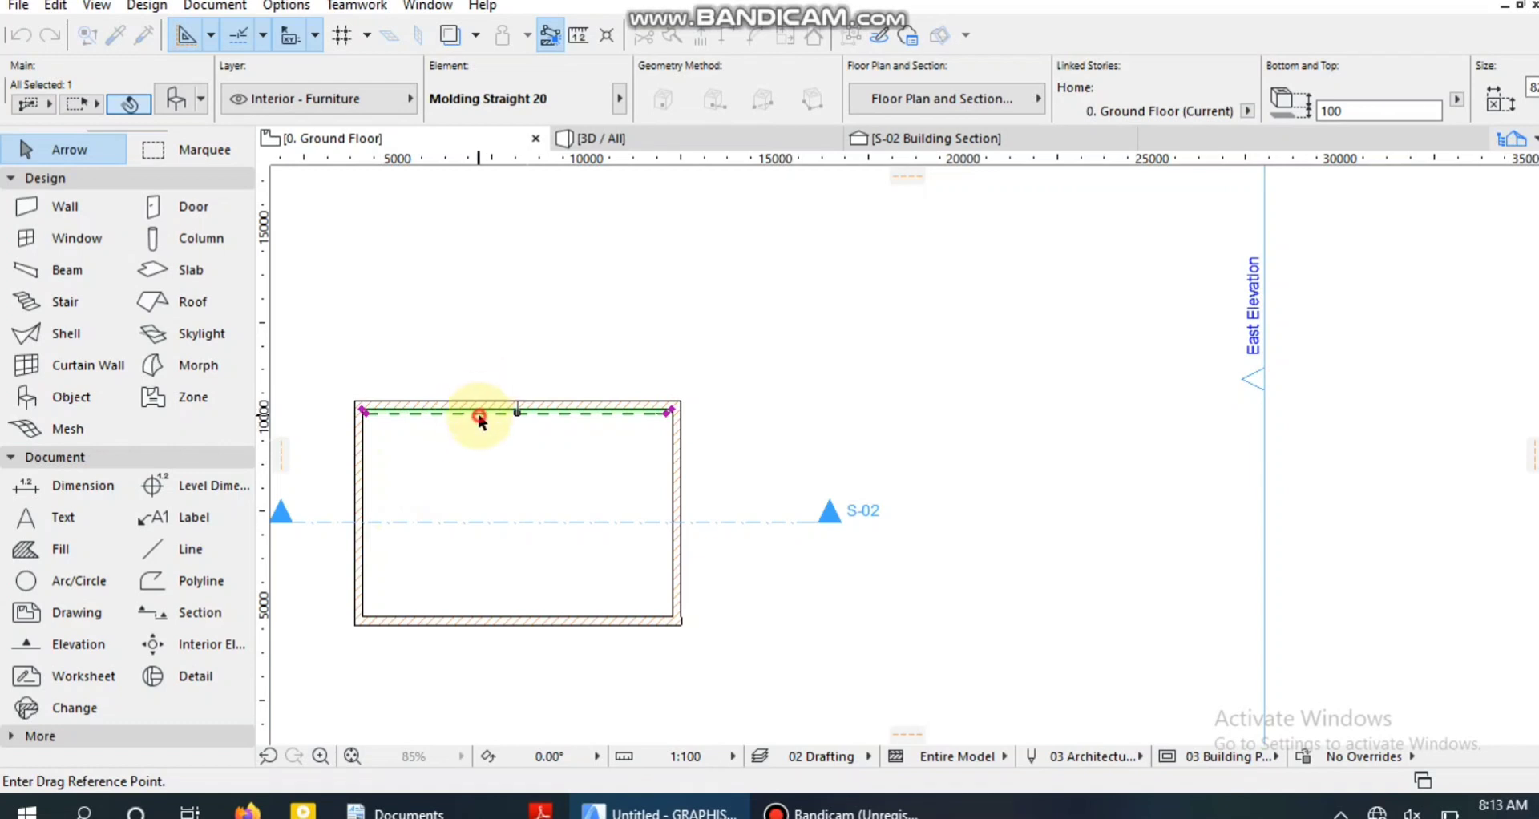
click(479, 415)
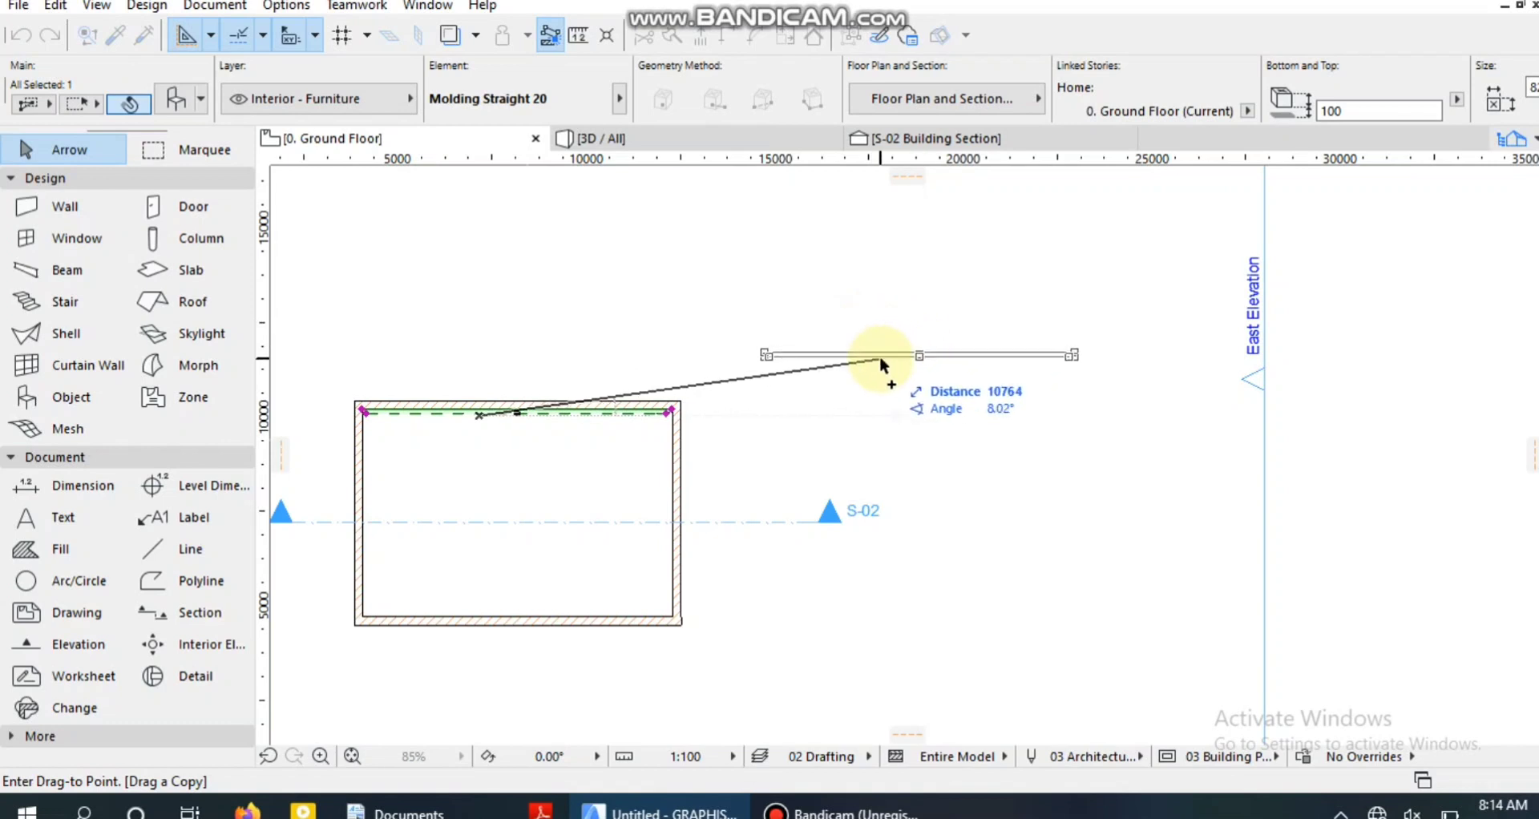
click(879, 355)
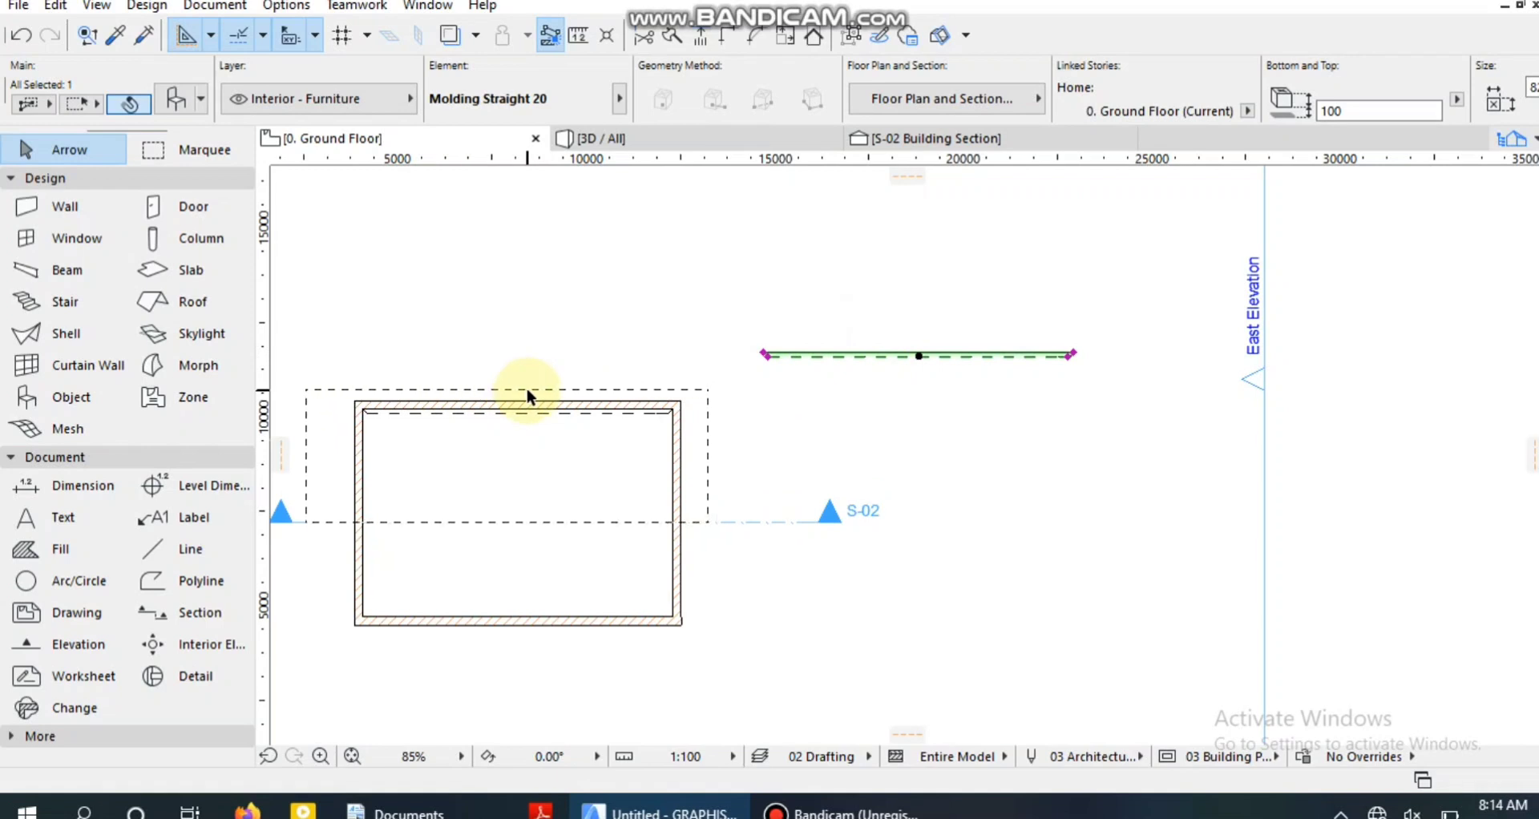
Rotate the copied molding 90° clockwise about its midpoint so it stands vertical.
key(ctrl+e)
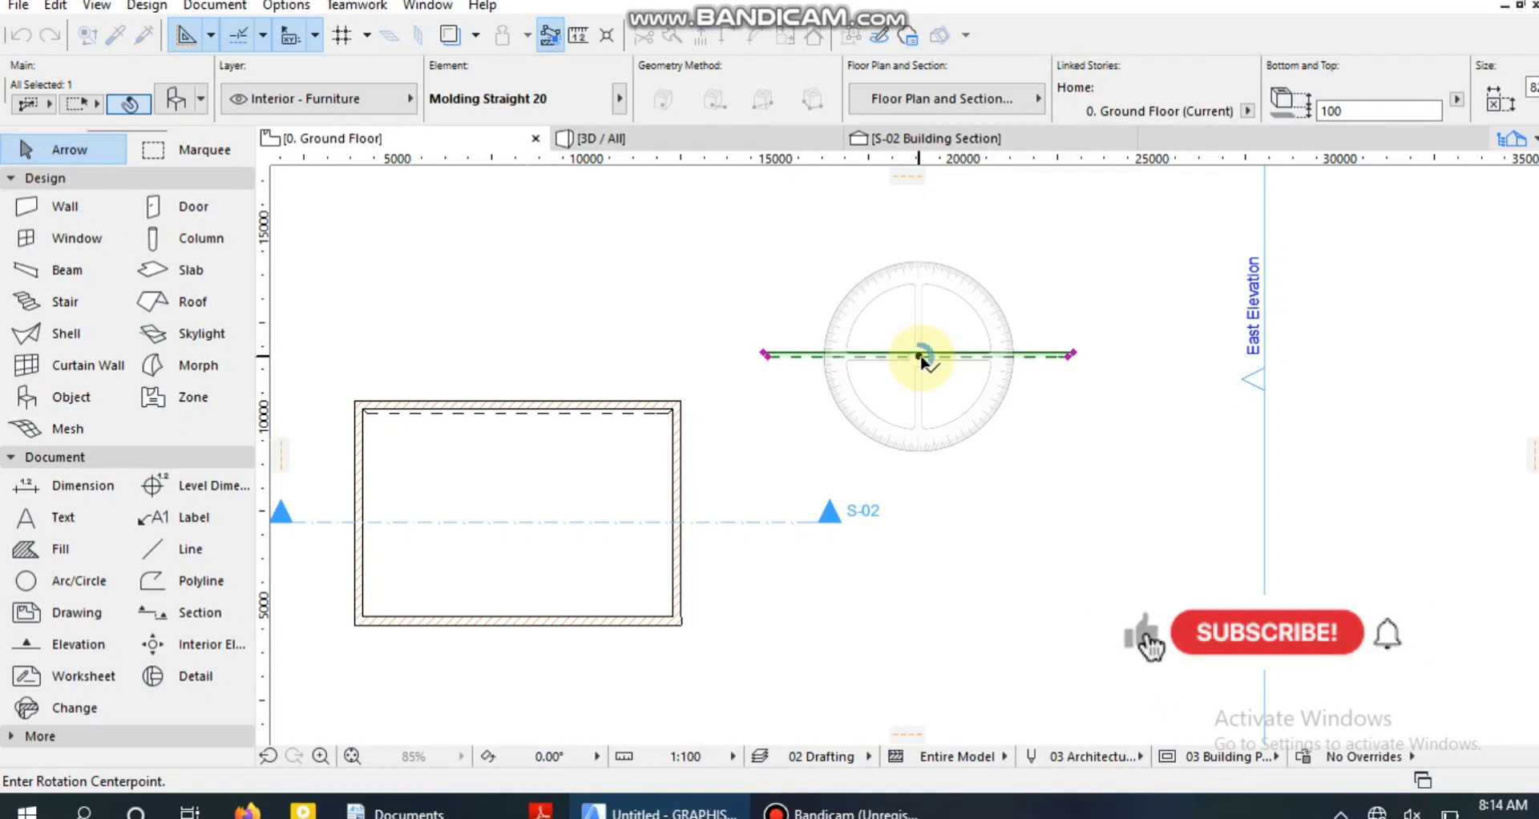
click(919, 356)
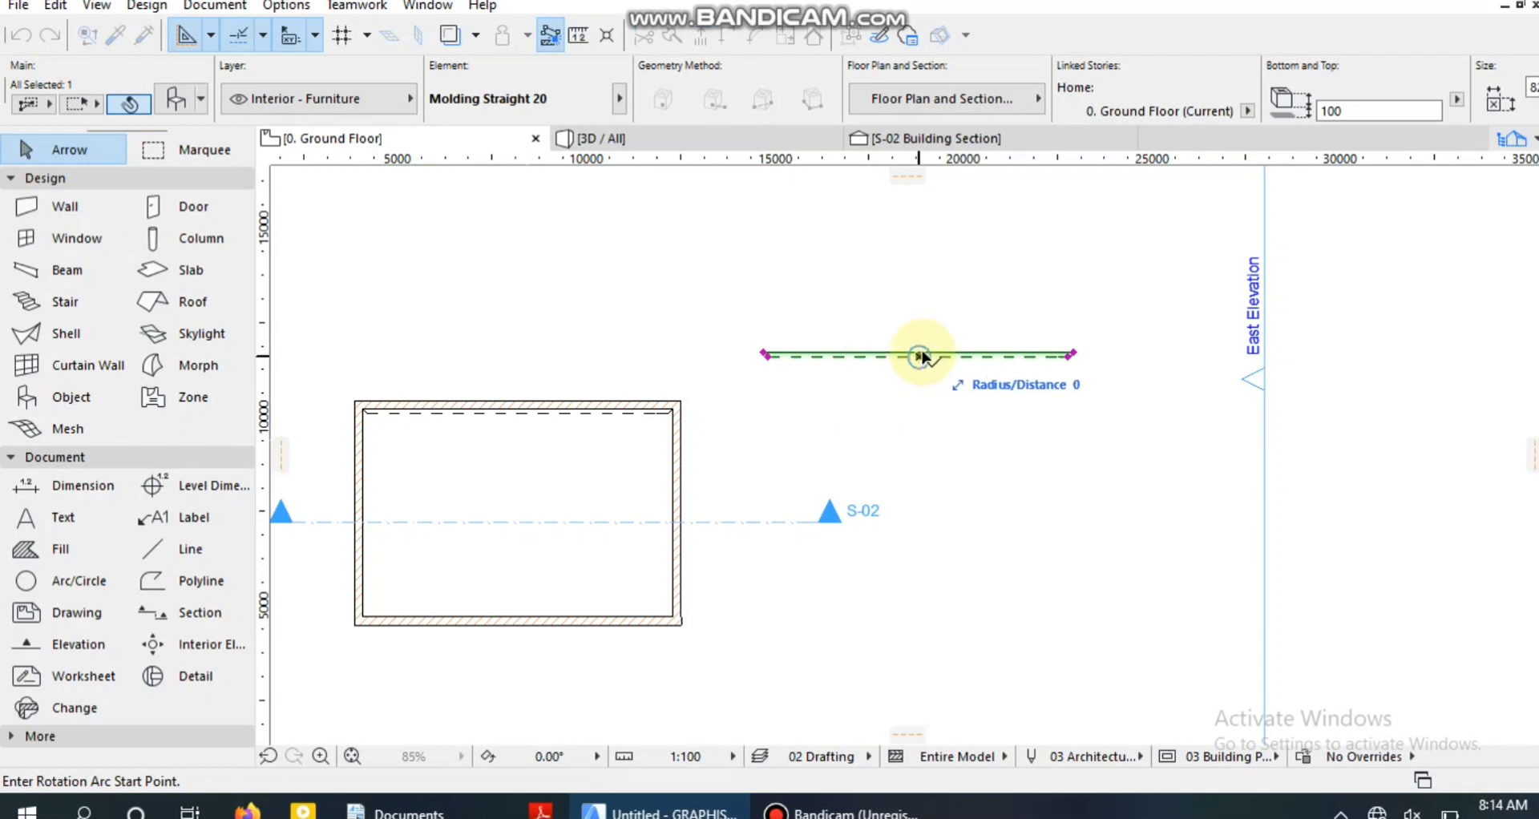
click(1066, 360)
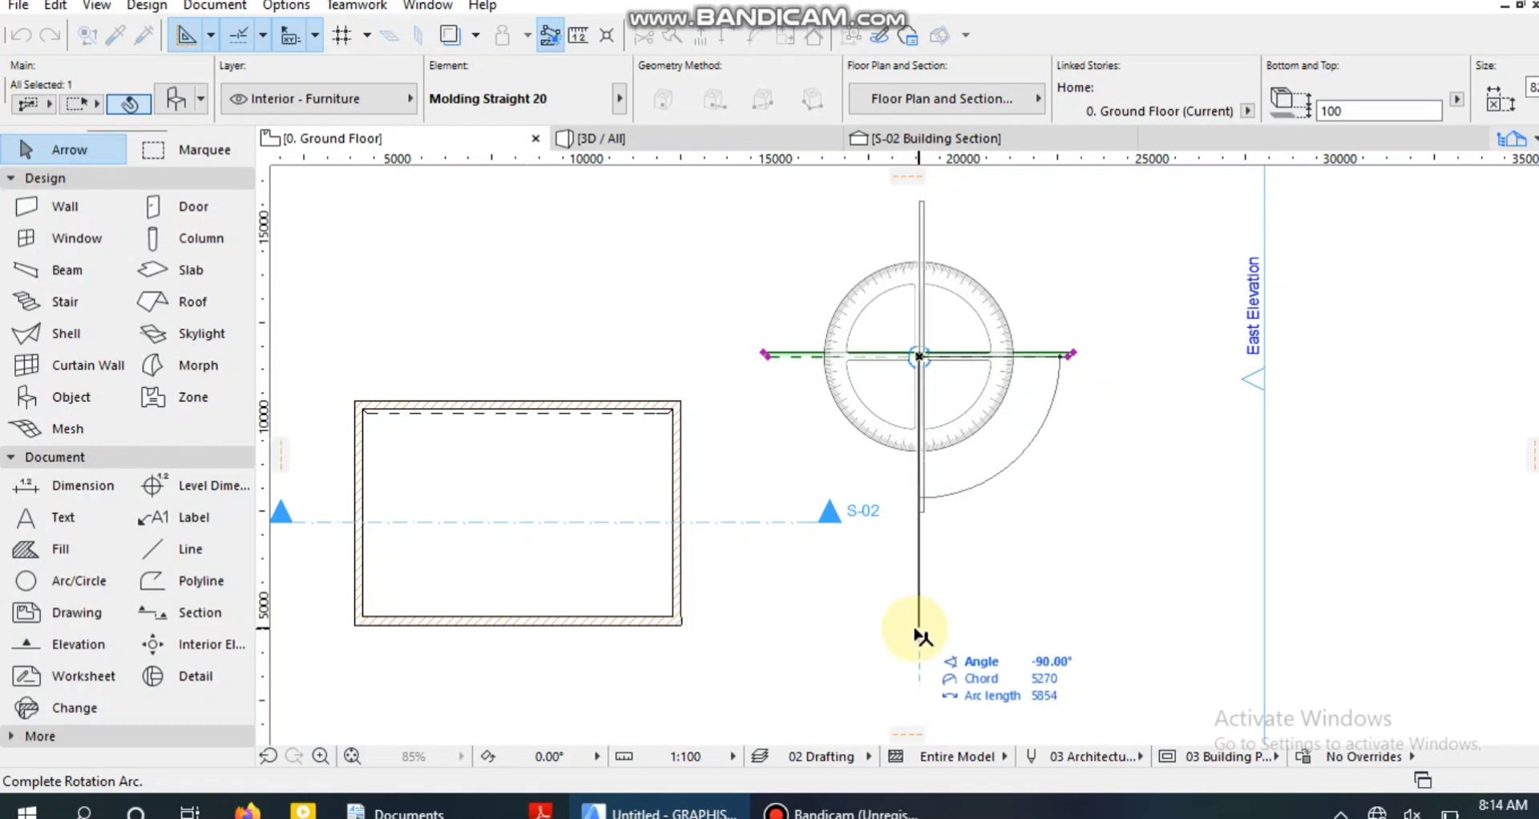
click(911, 624)
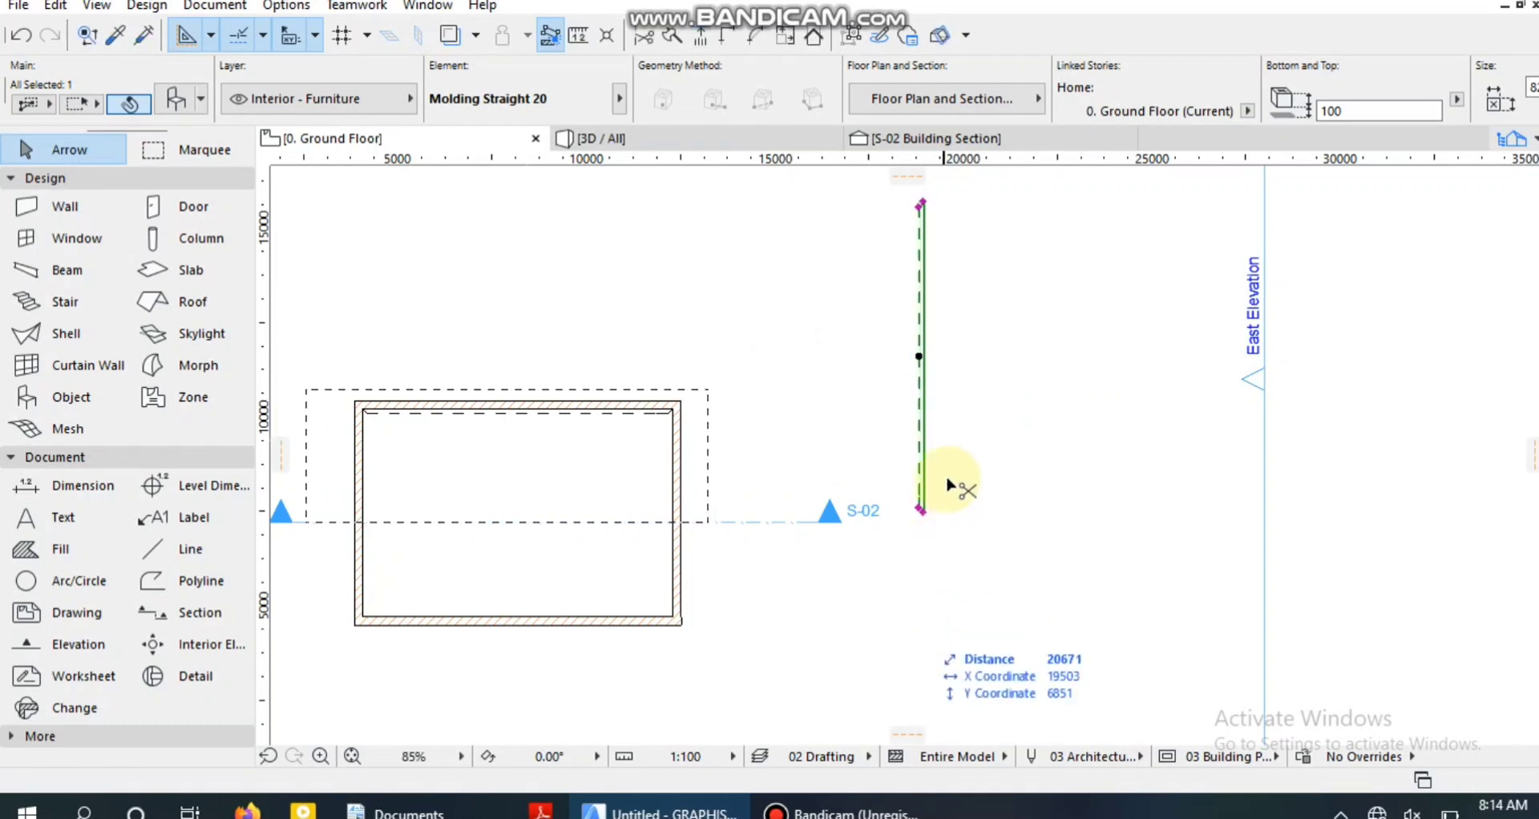
Move the vertical molding against the right wall's inner face, with its upper end at the room's upper-right inside corner.
key(ctrl+d)
click(919, 398)
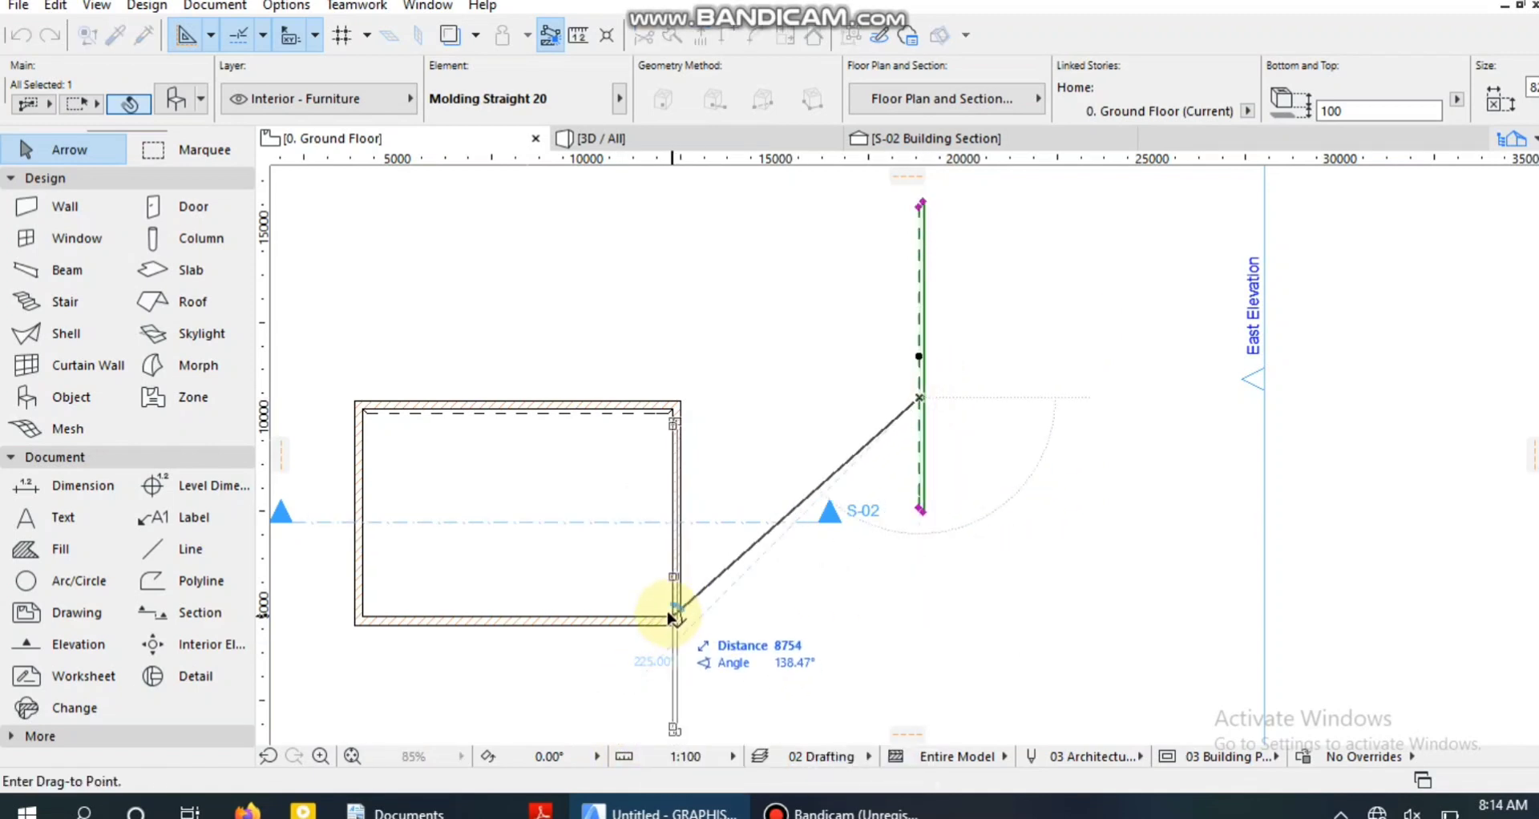
scroll(669, 617, up, 1)
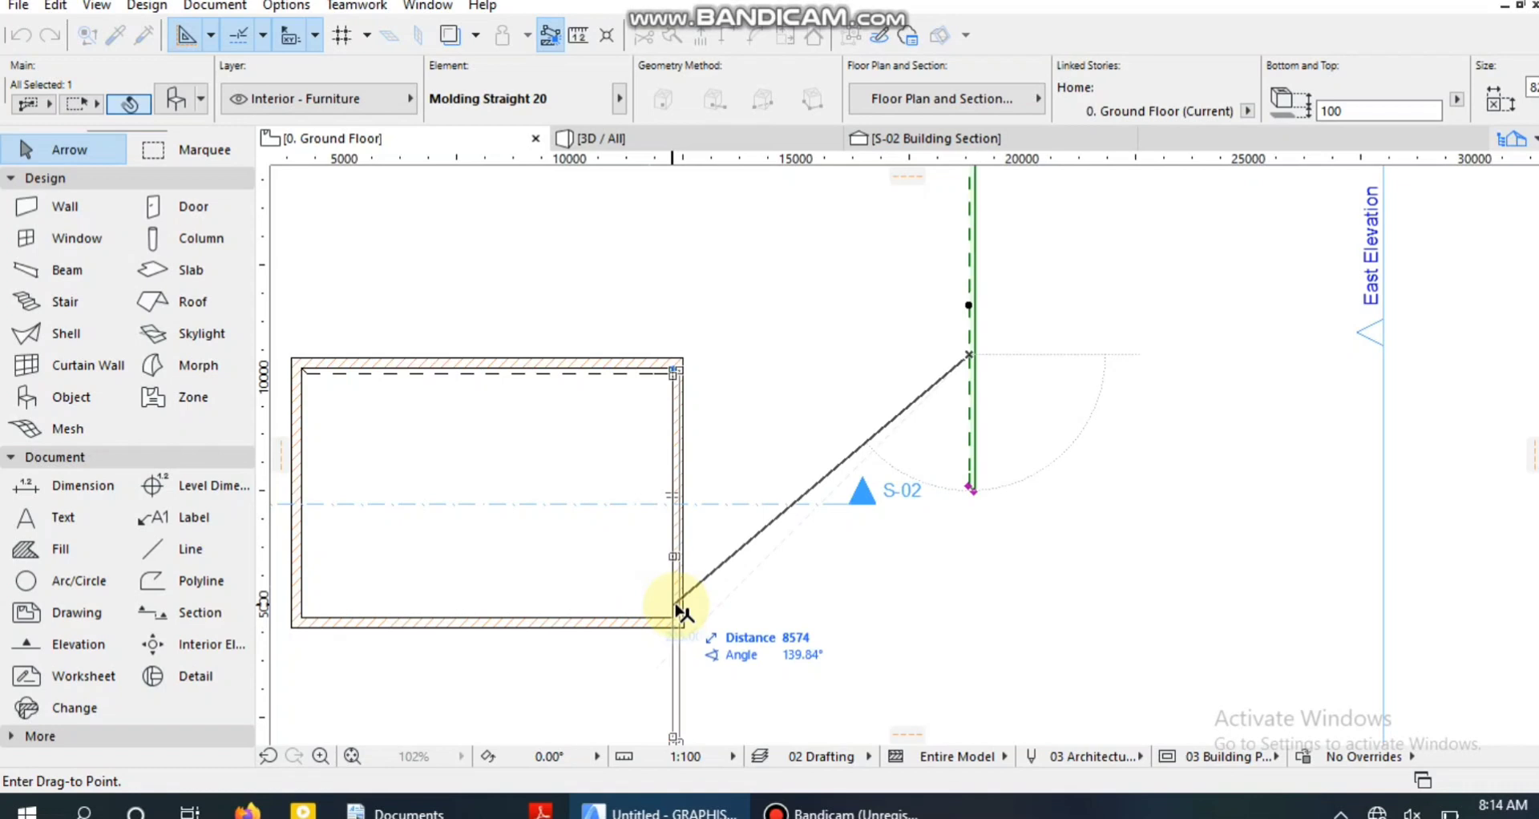
click(669, 611)
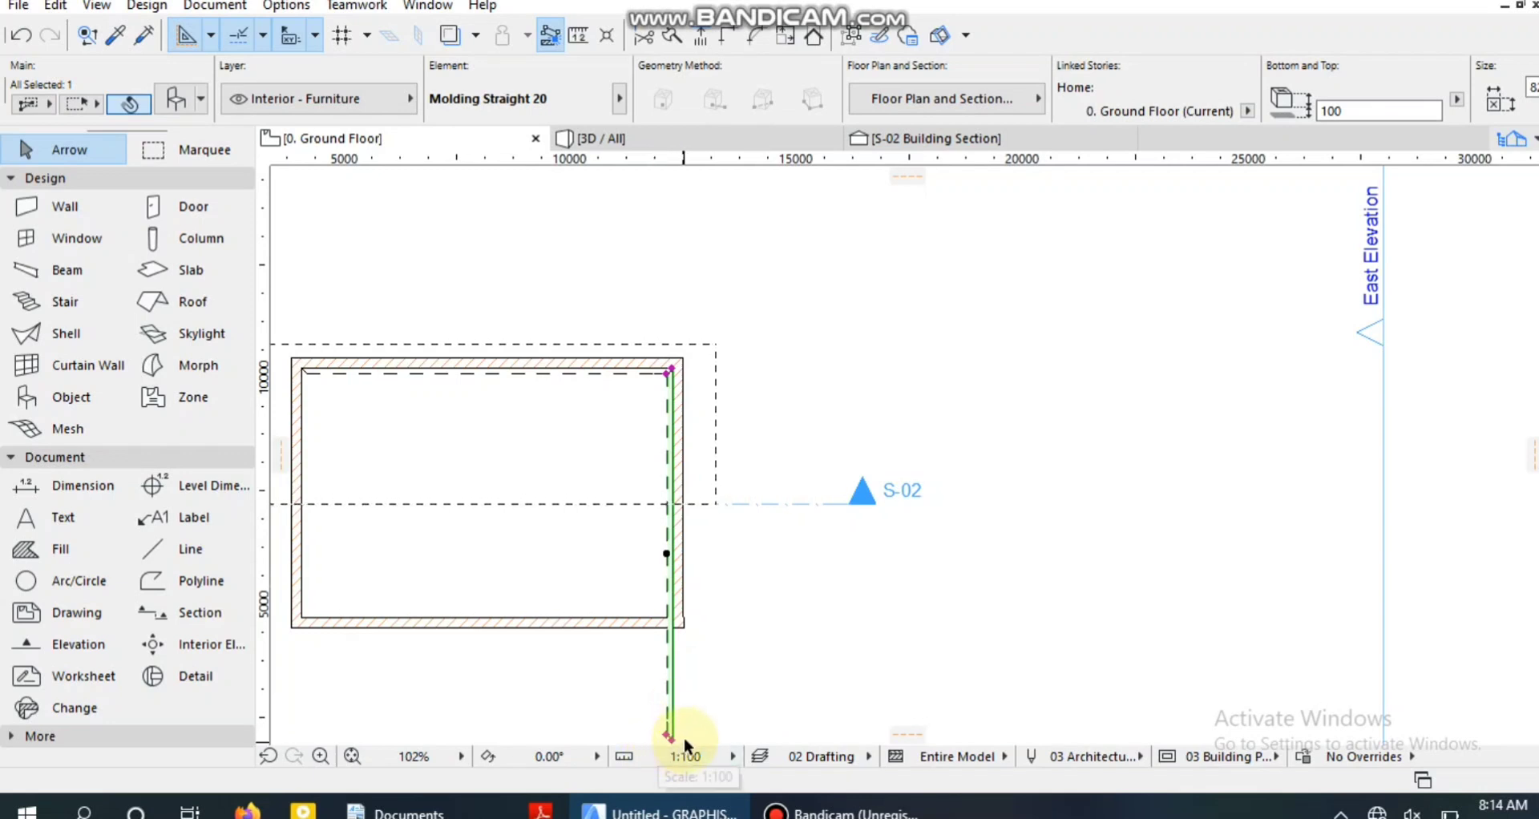
Shorten the right wall molding by stretching its lower end to the room's lower-right inside corner, and deselect it.
click(670, 735)
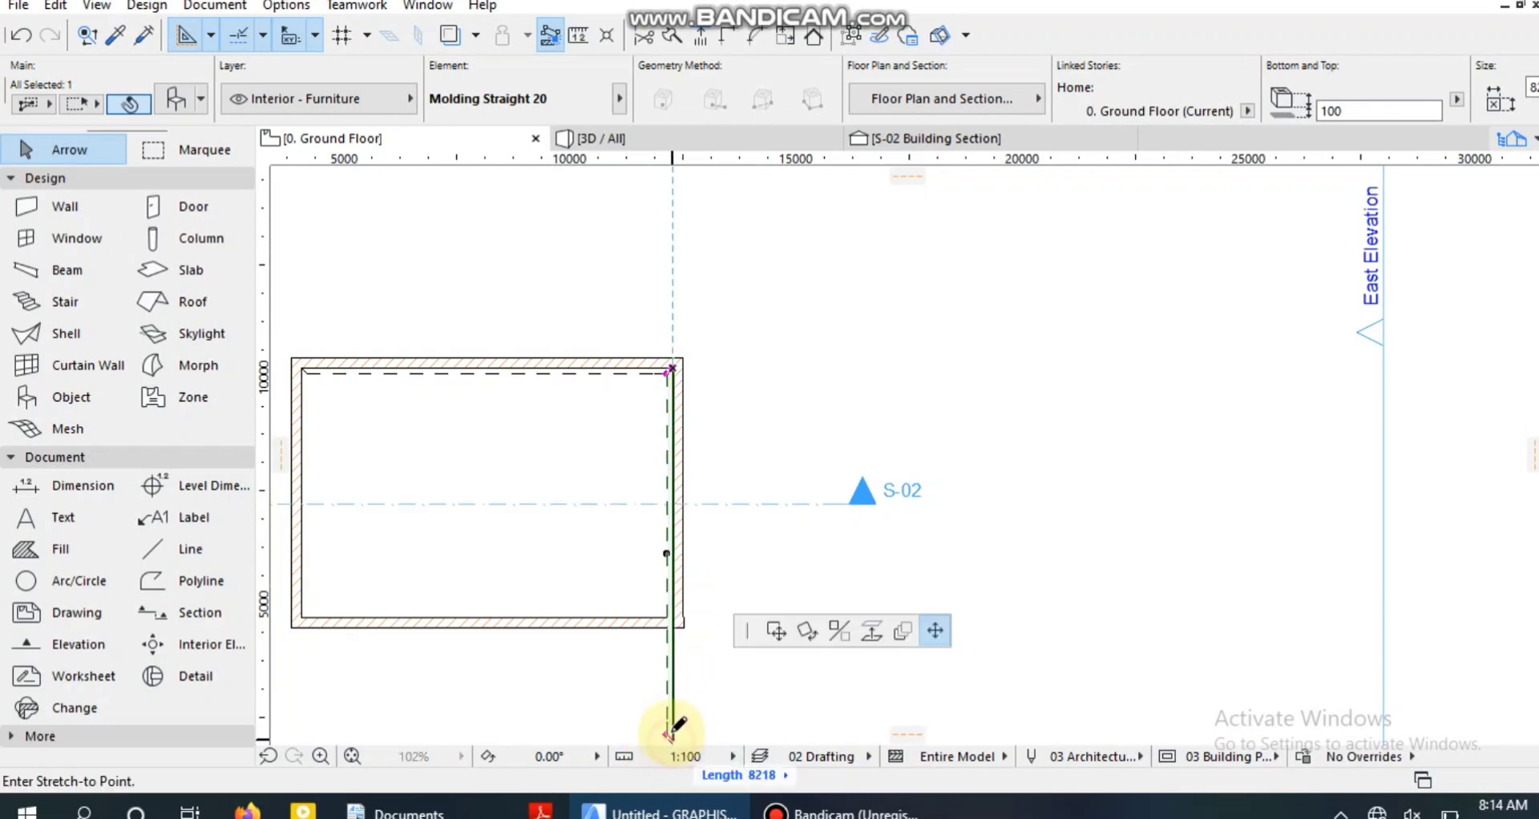
click(687, 613)
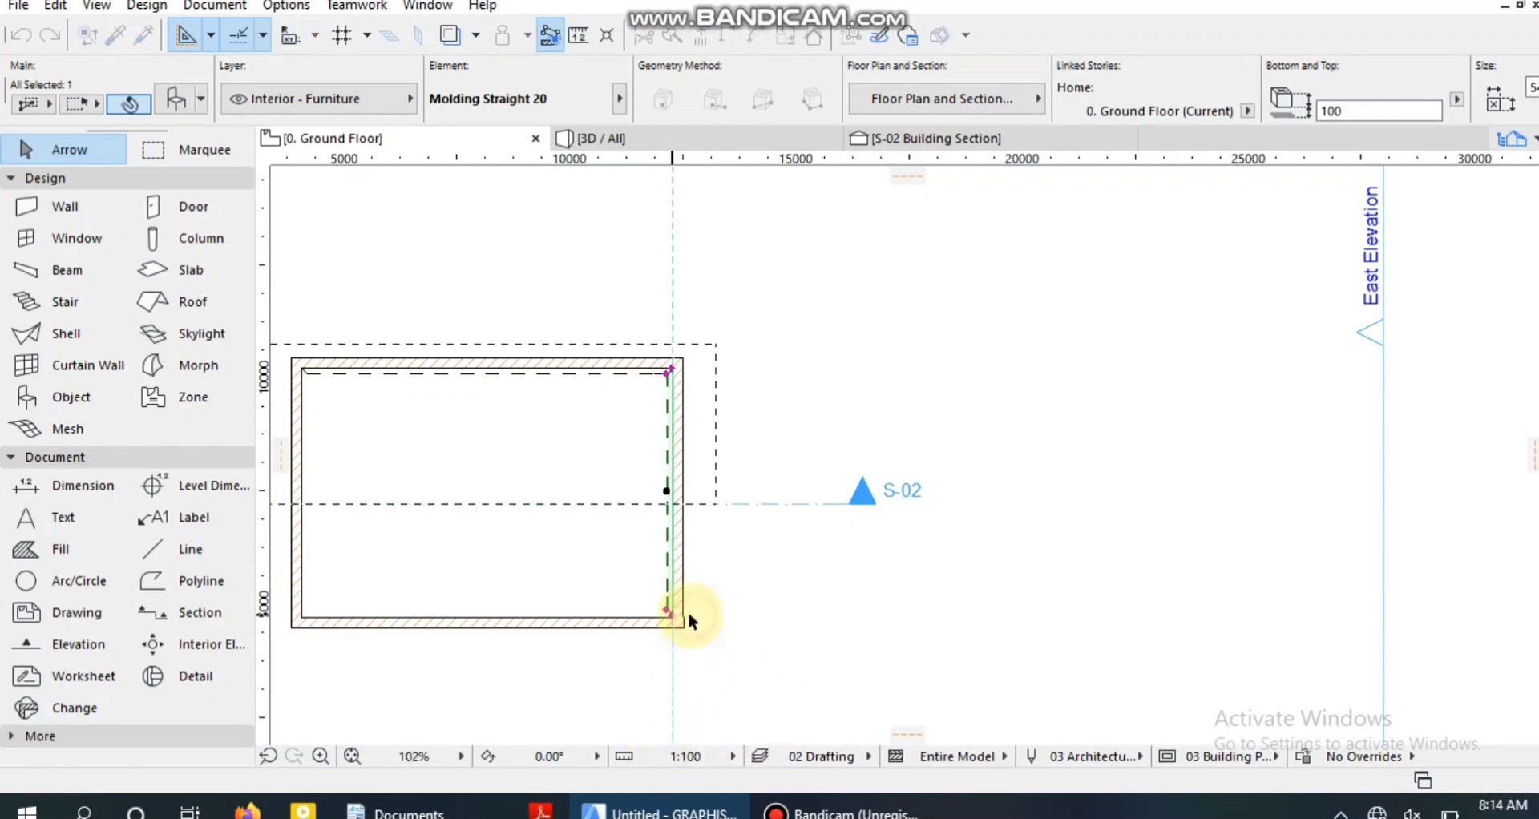
scroll(677, 615, up, 10)
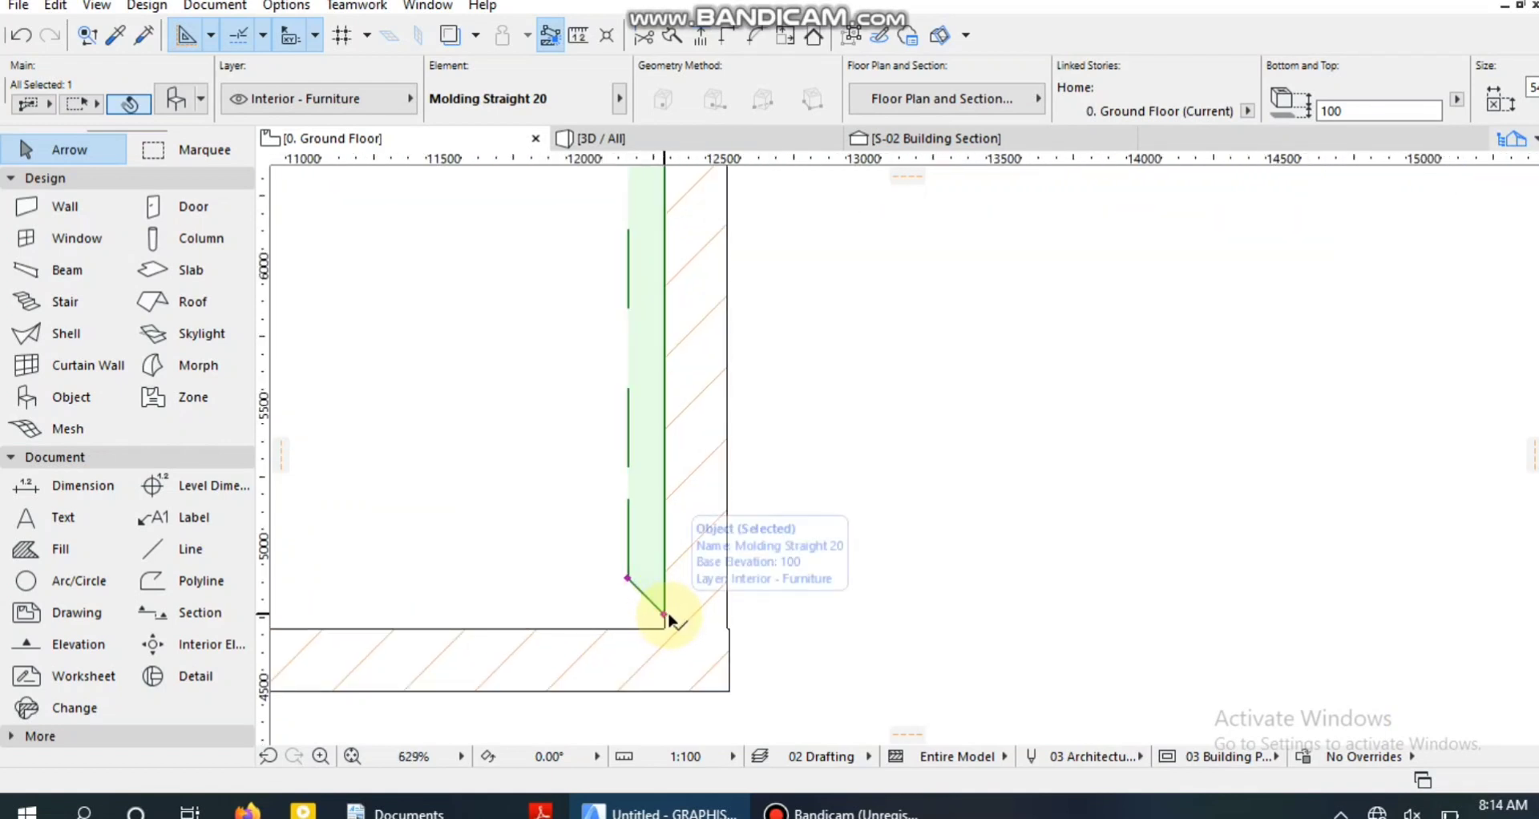
click(665, 617)
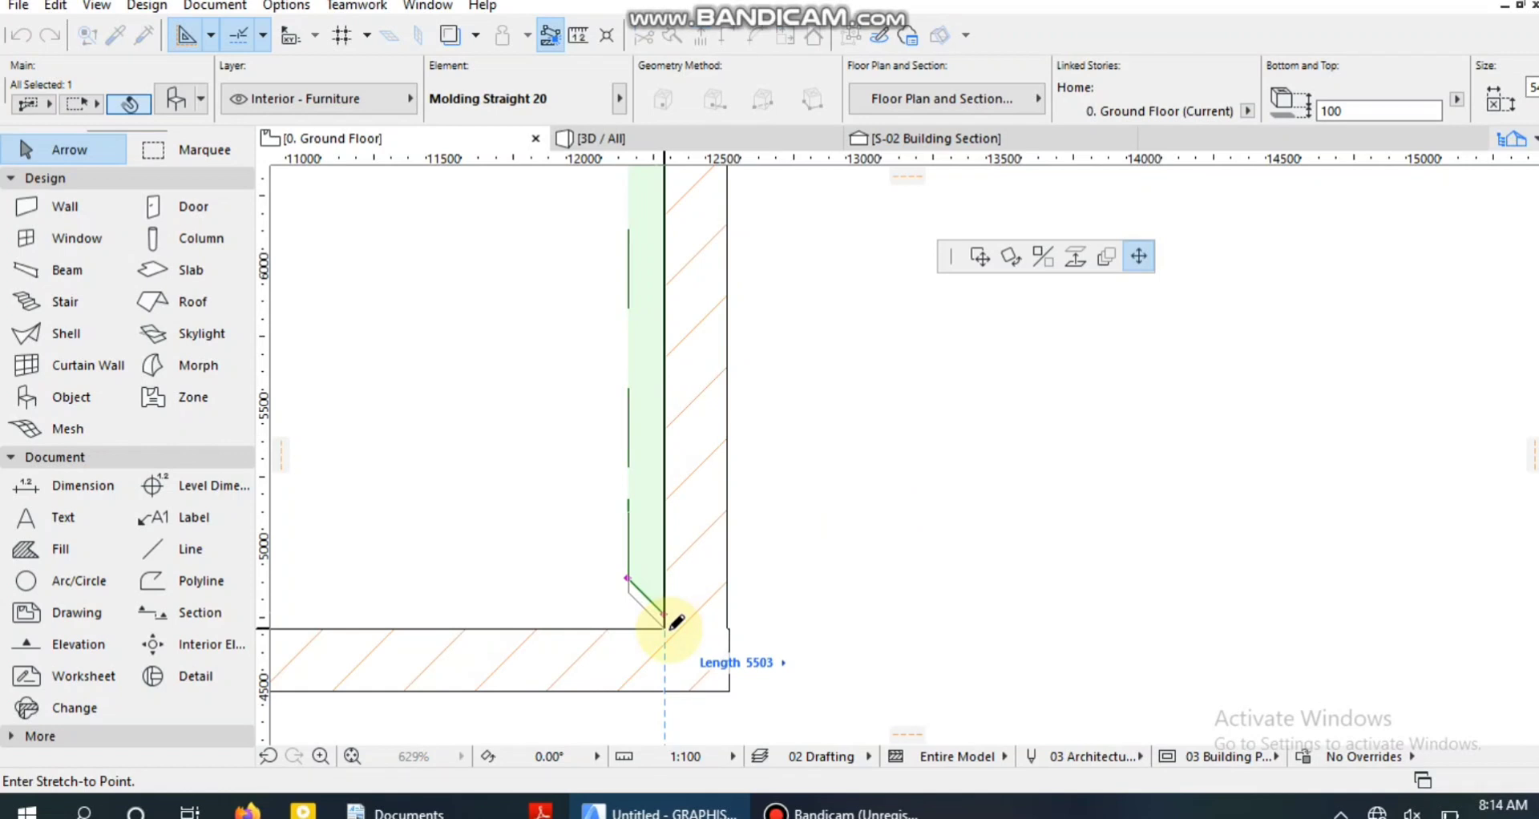
click(666, 628)
scroll(667, 627, down, 10)
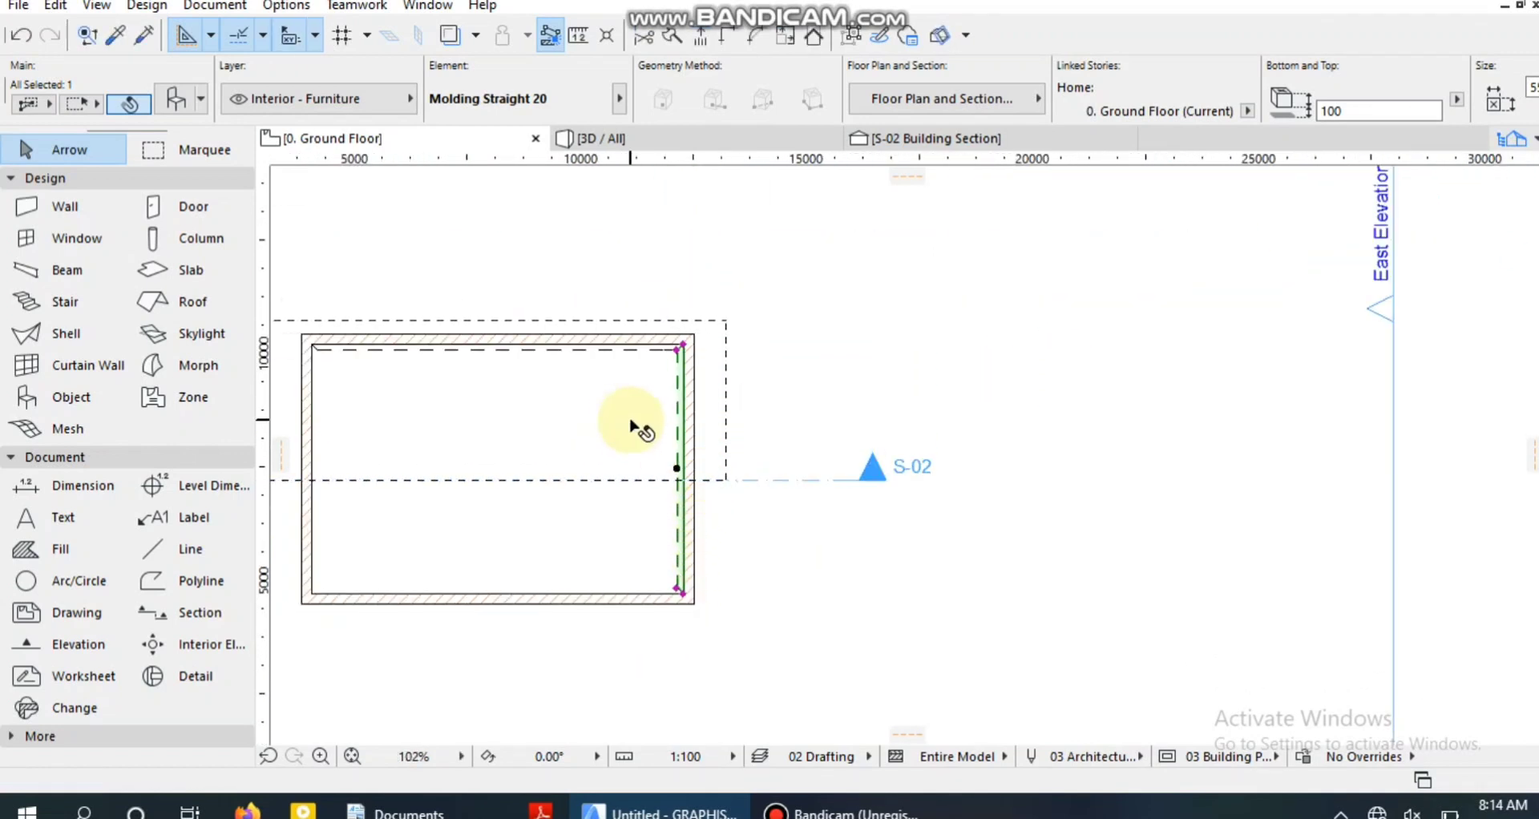
click(954, 485)
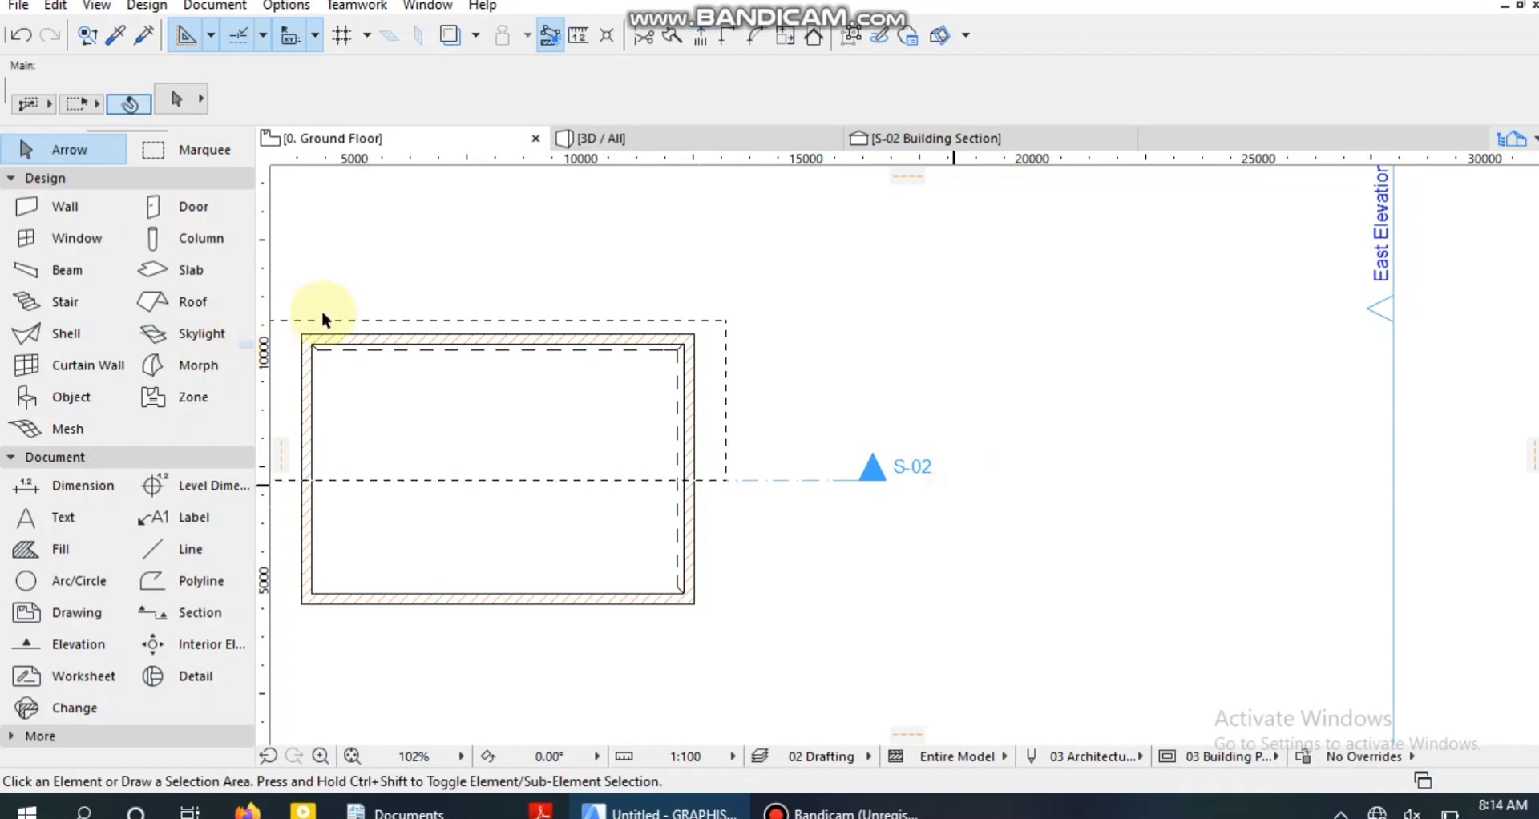
Copy the upper wall's molding to the empty area right of the room, about 11,880 mm away.
click(506, 358)
click(738, 407)
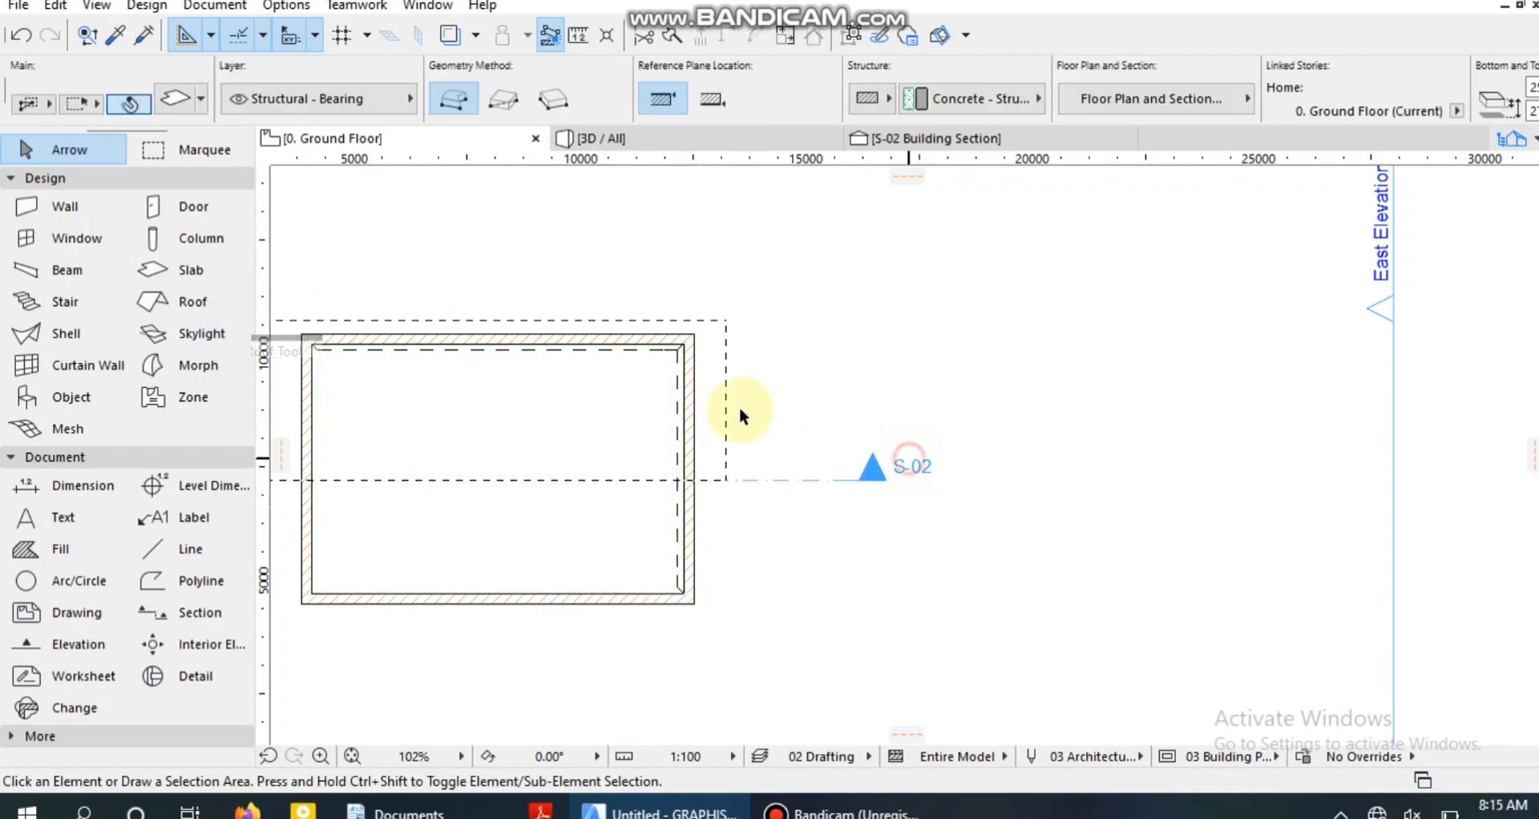
click(553, 353)
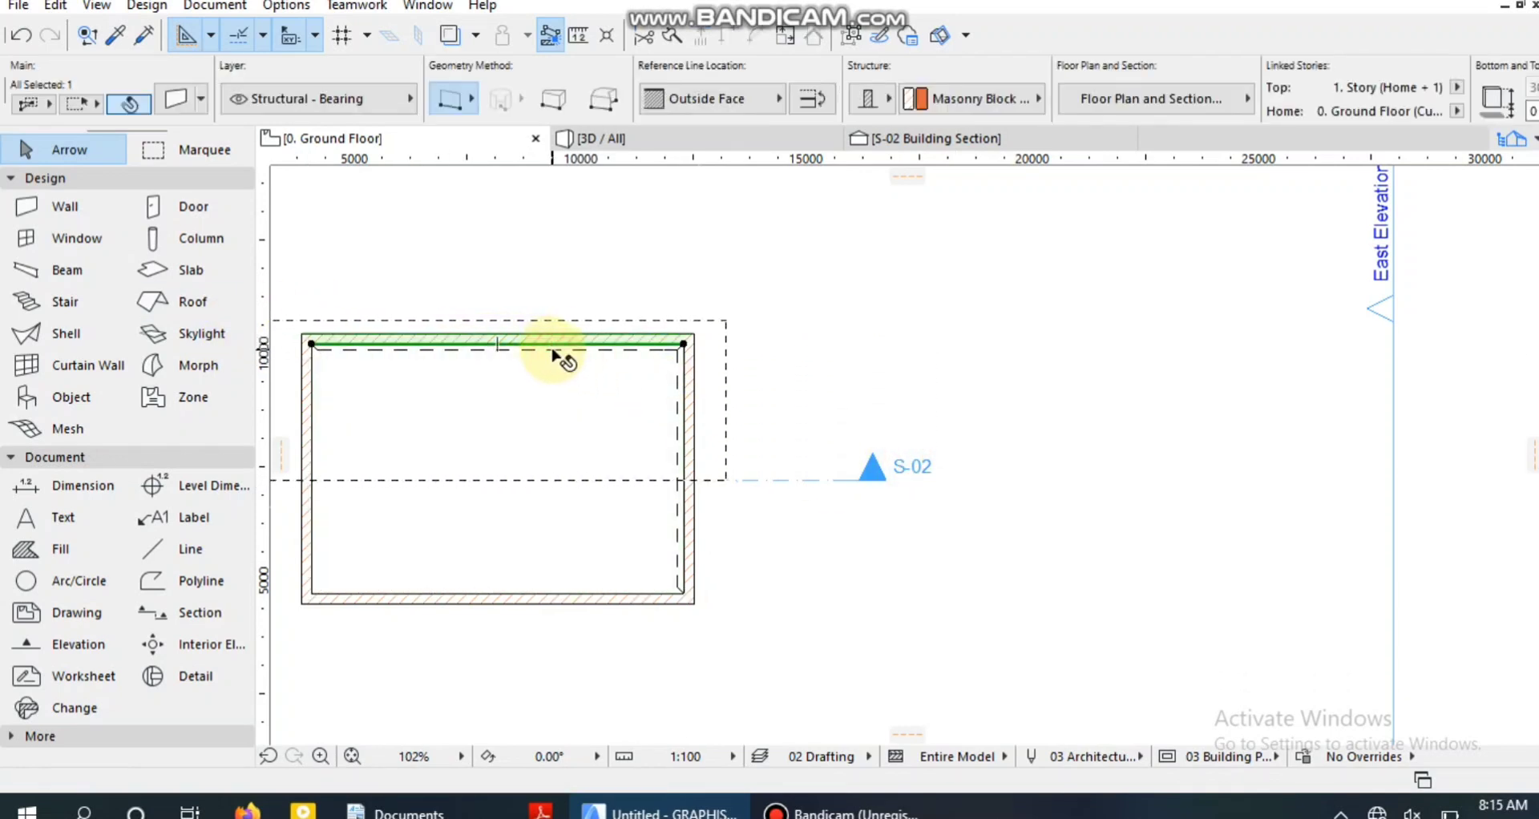
click(553, 353)
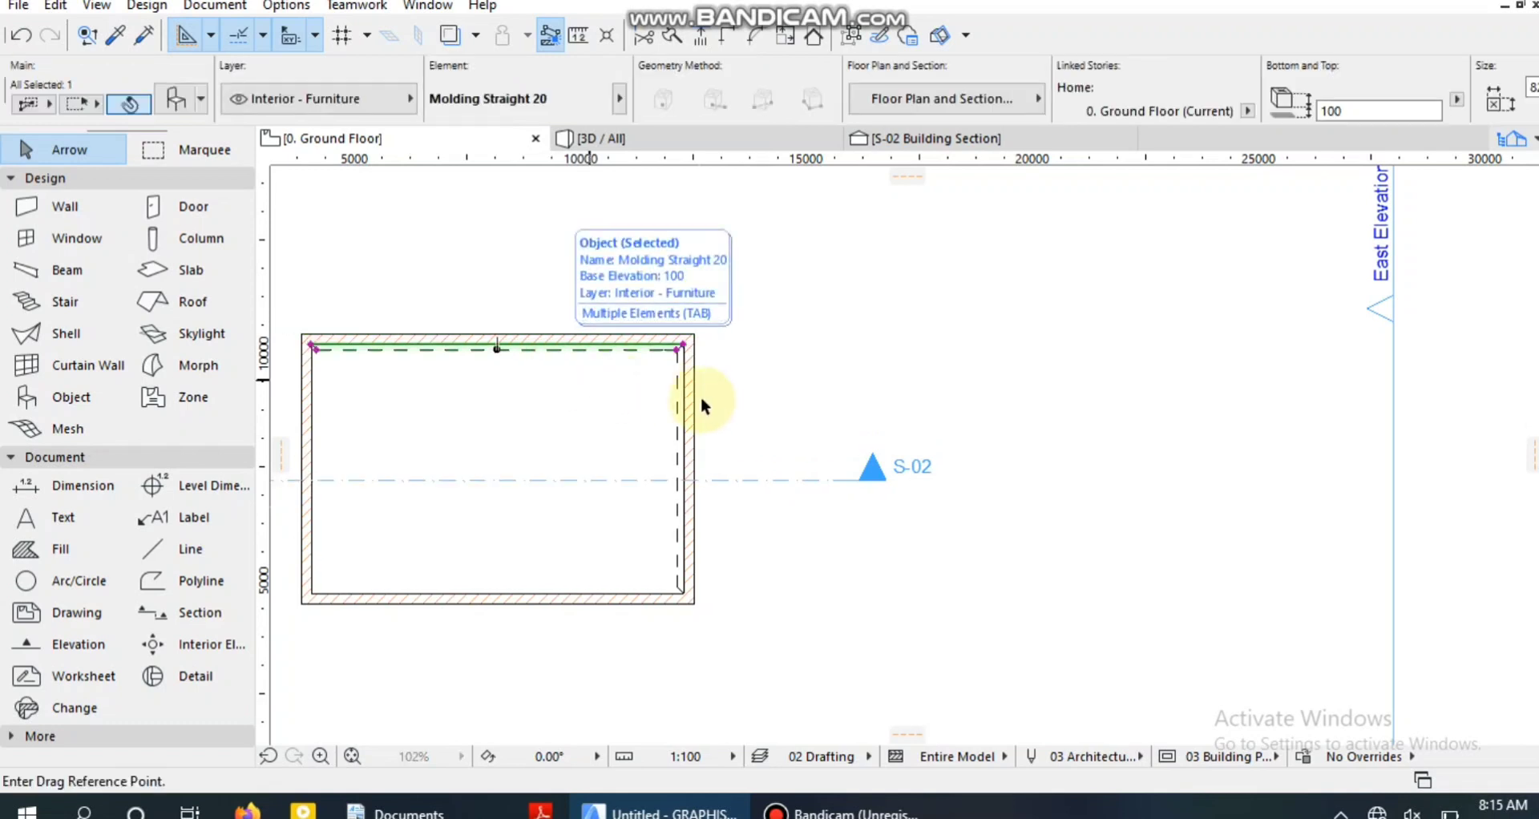
key(ctrl)
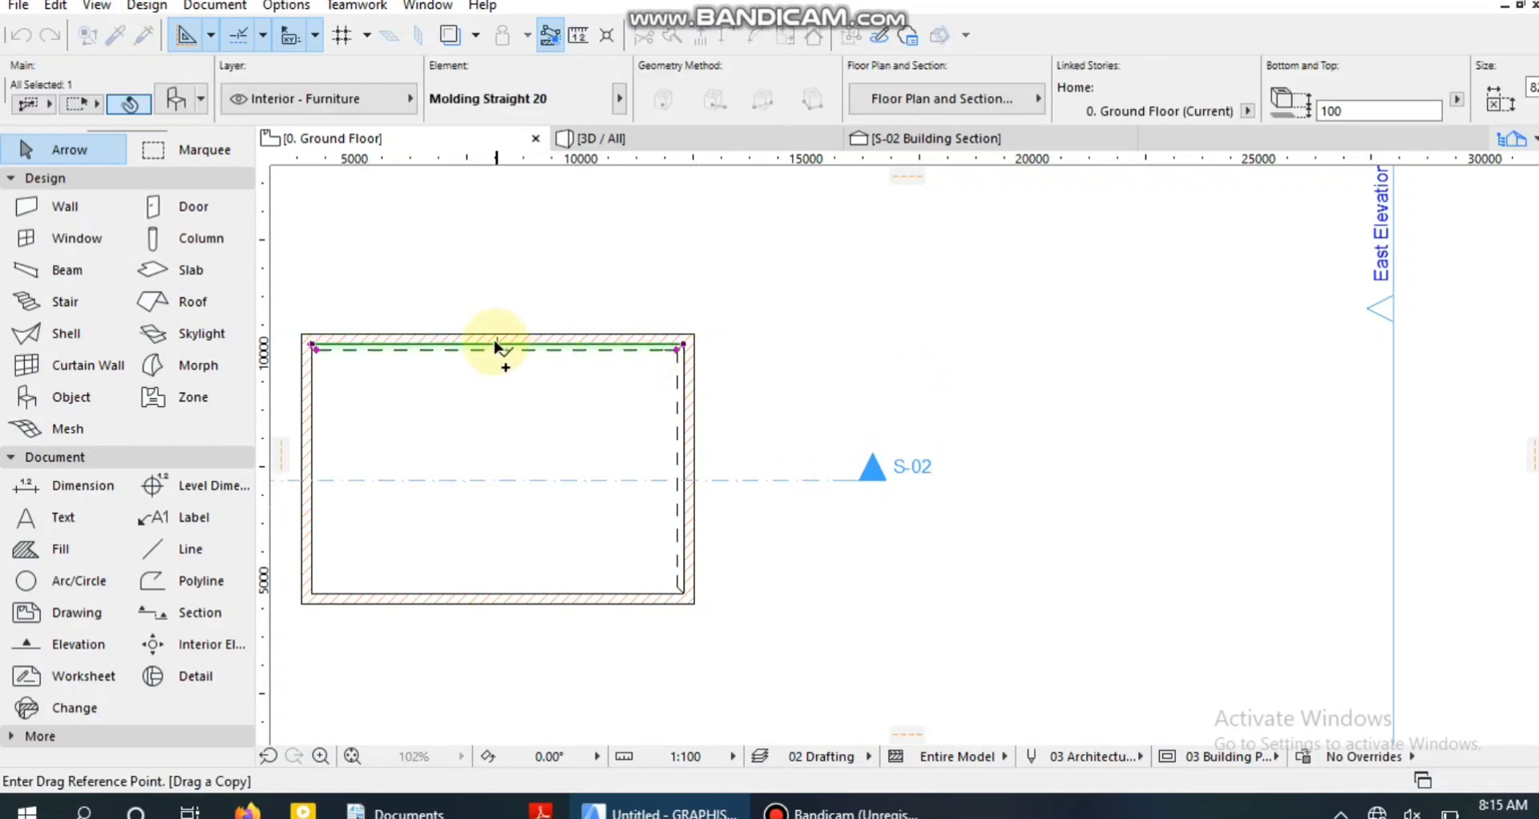
click(548, 351)
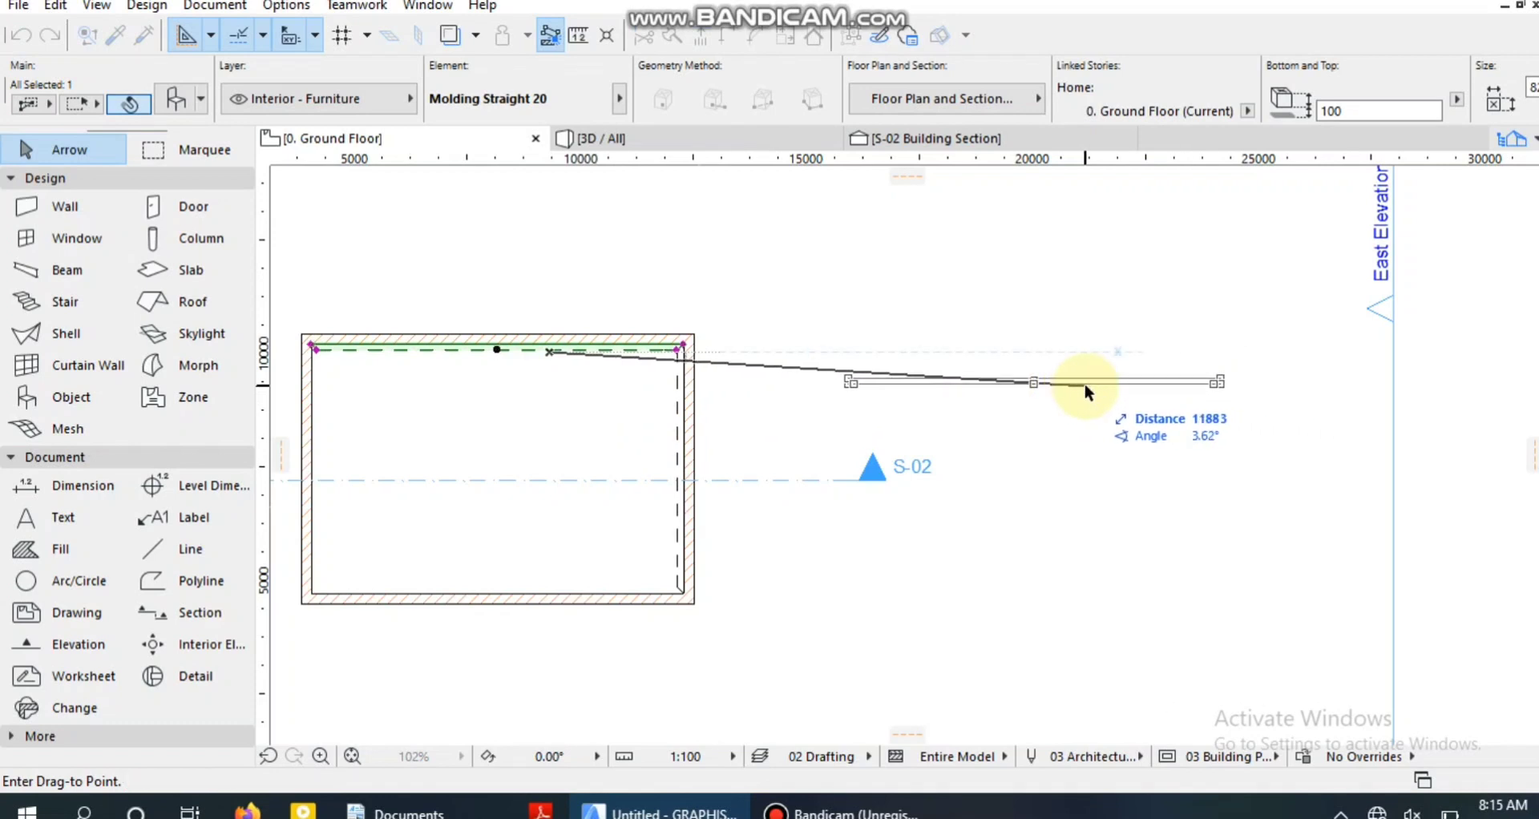
click(1084, 383)
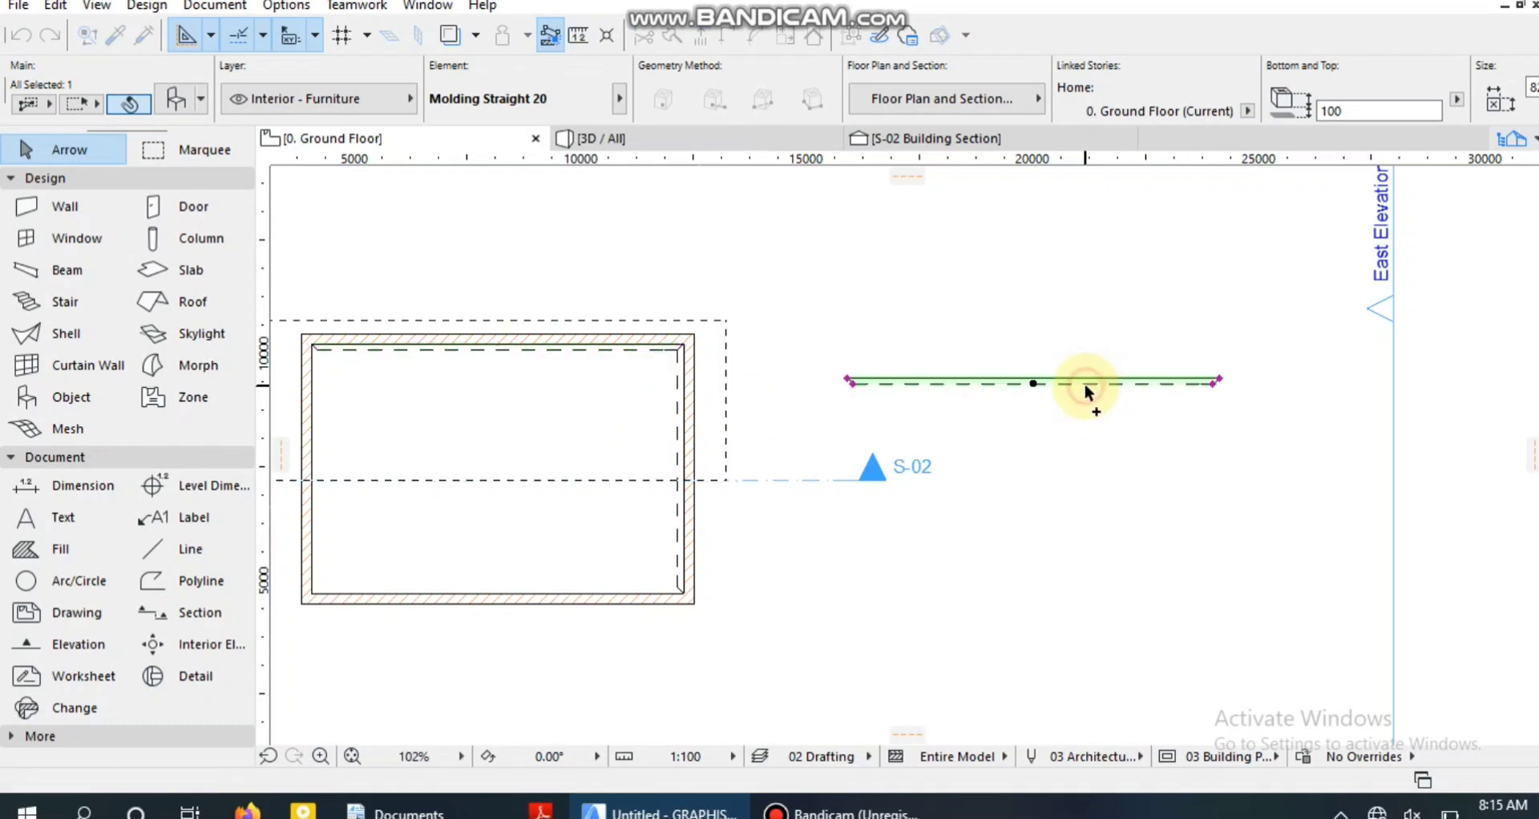
Rotate the new horizontal molding copy by 180° so its back edge faces down.
key(ctrl+e)
click(1086, 386)
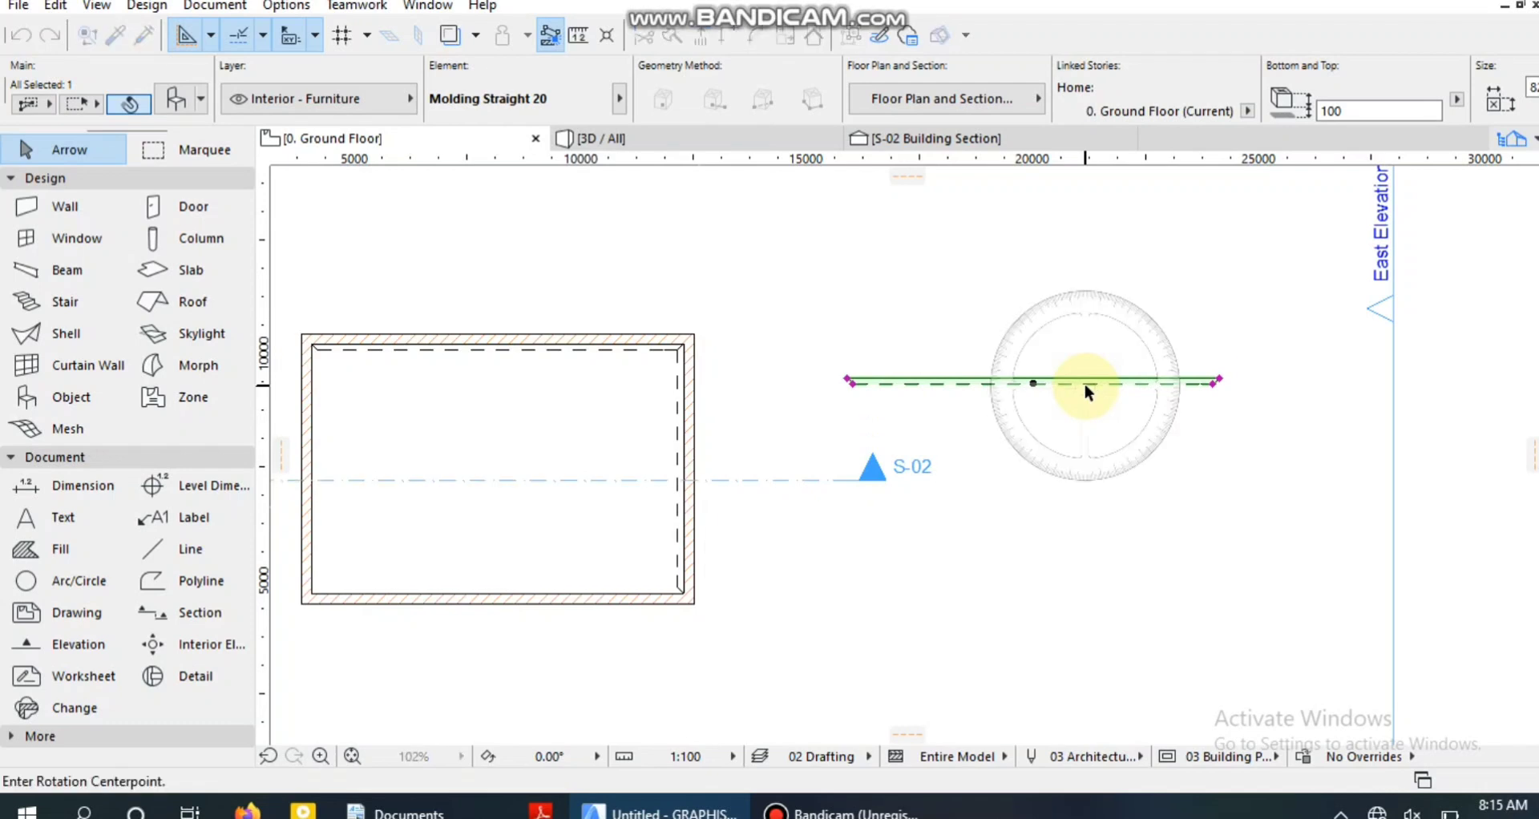
click(1256, 386)
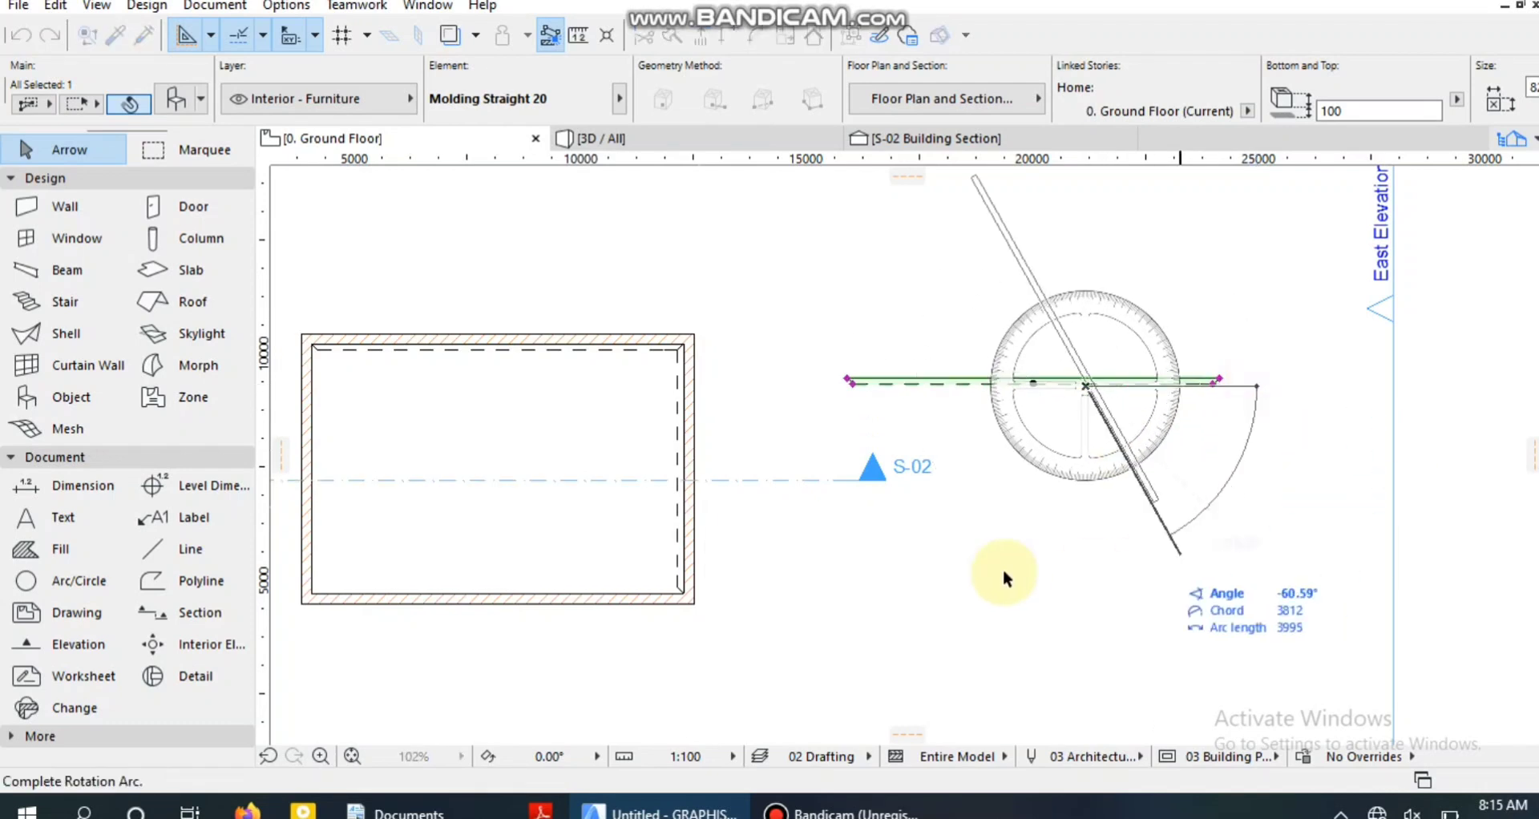
click(734, 387)
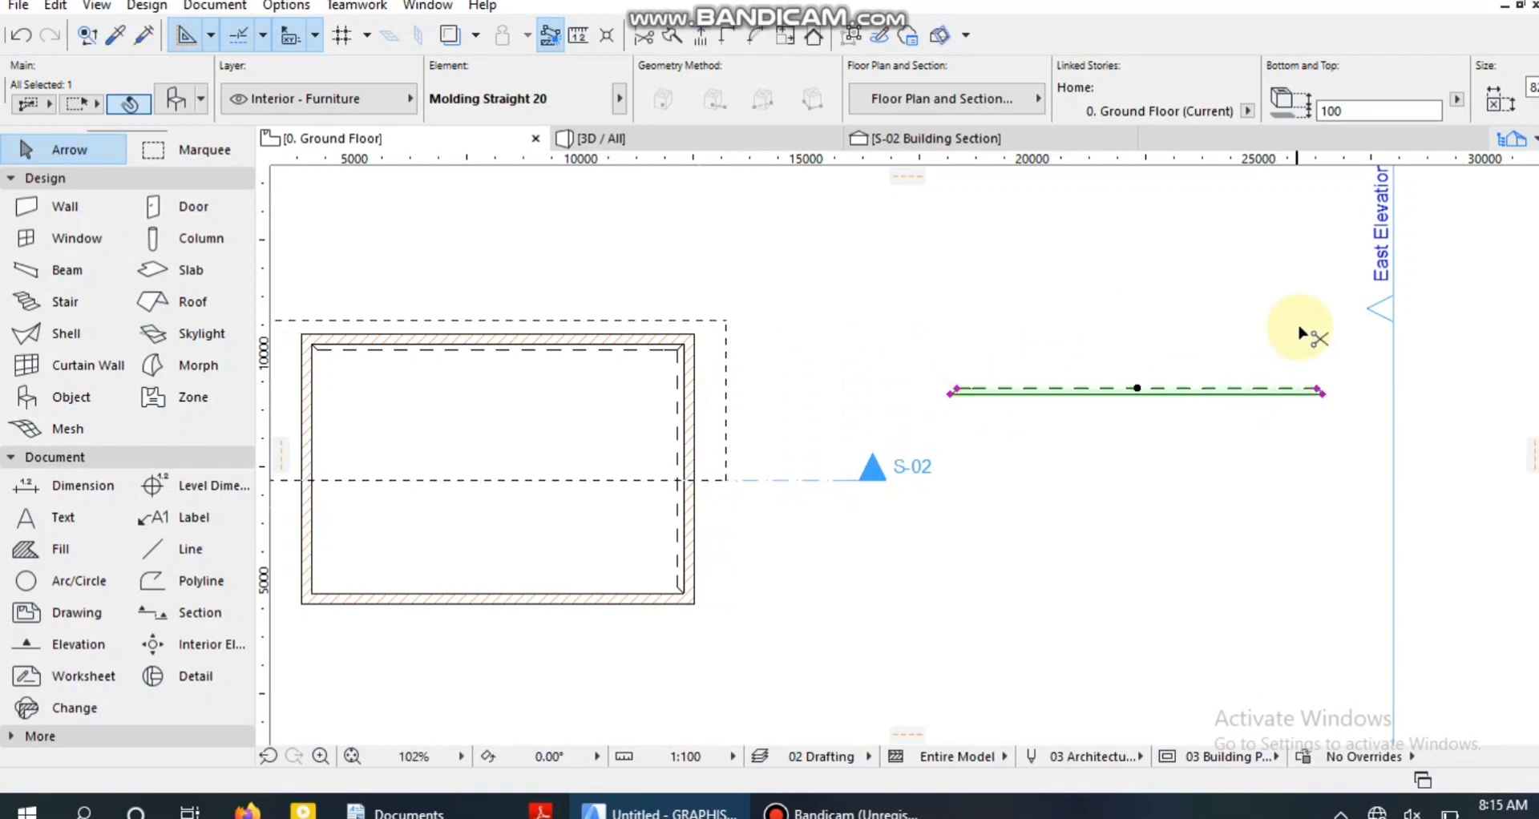
Move the rotated molding against the lower wall's inner face, fitting it between the room's two lower inside corners.
key(ctrl+d)
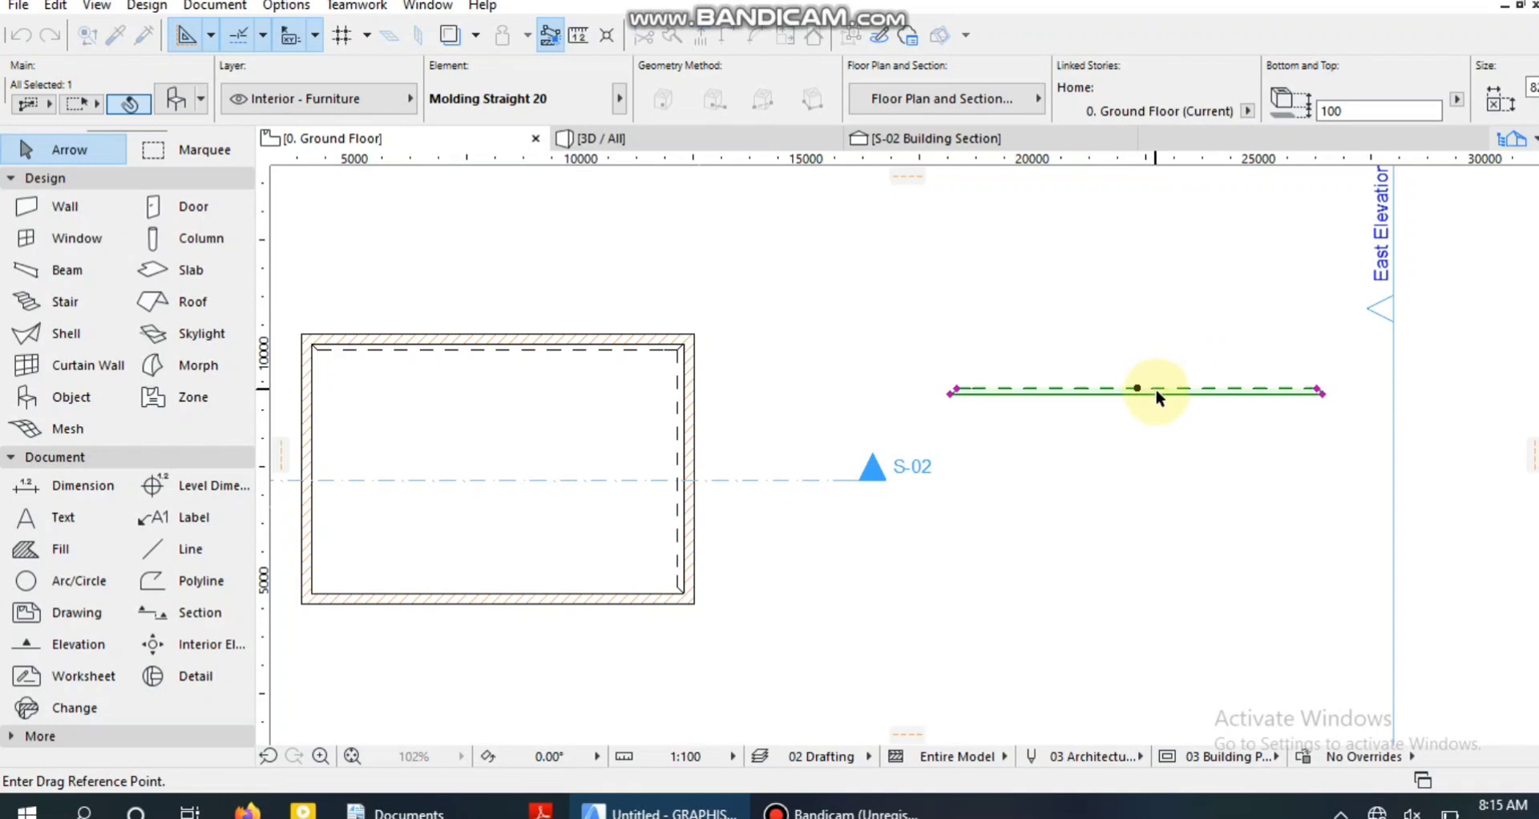
click(1156, 392)
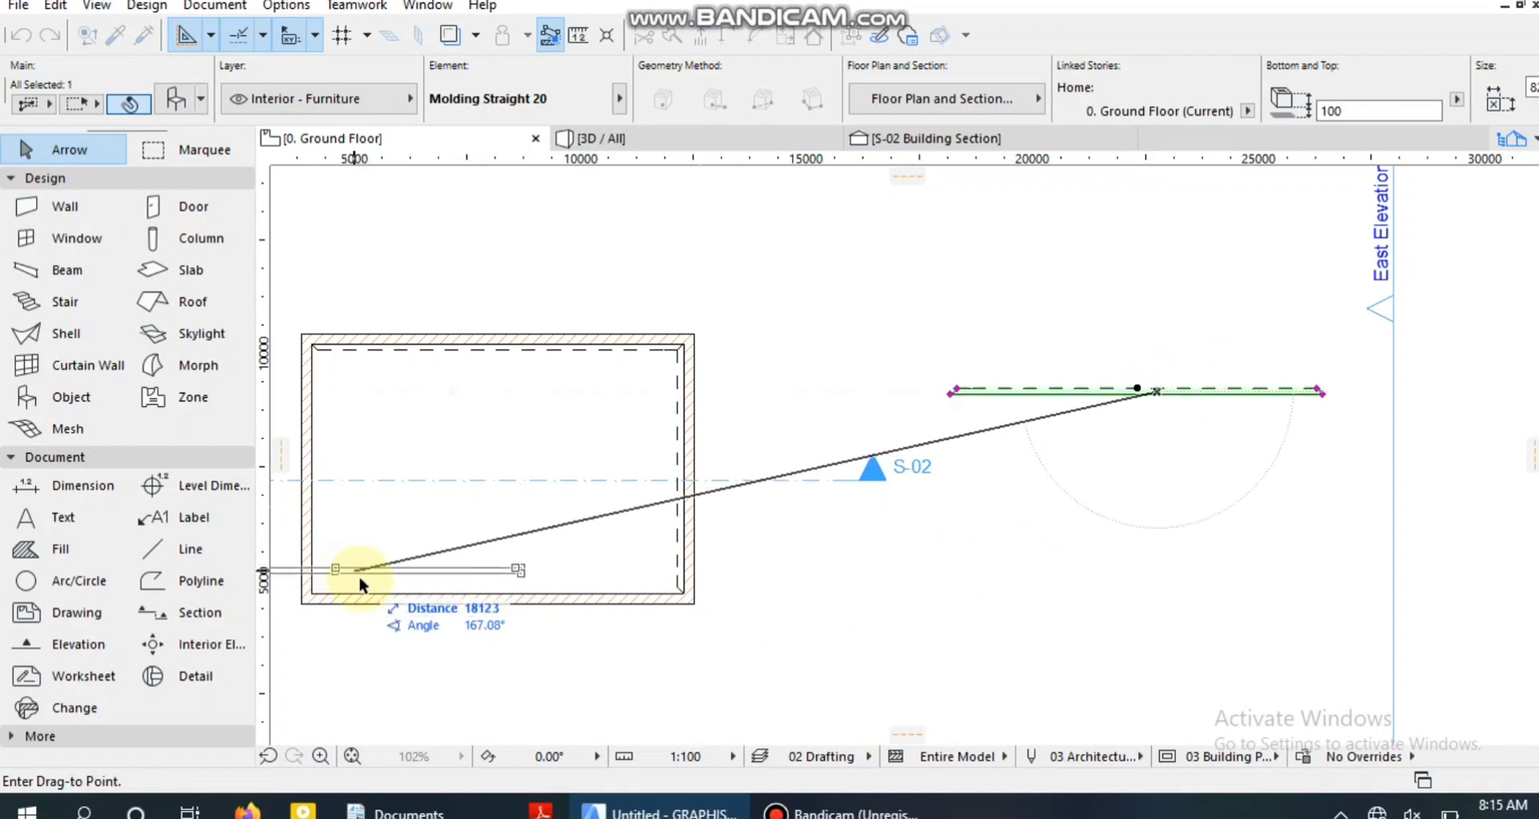
scroll(479, 574, up, 5)
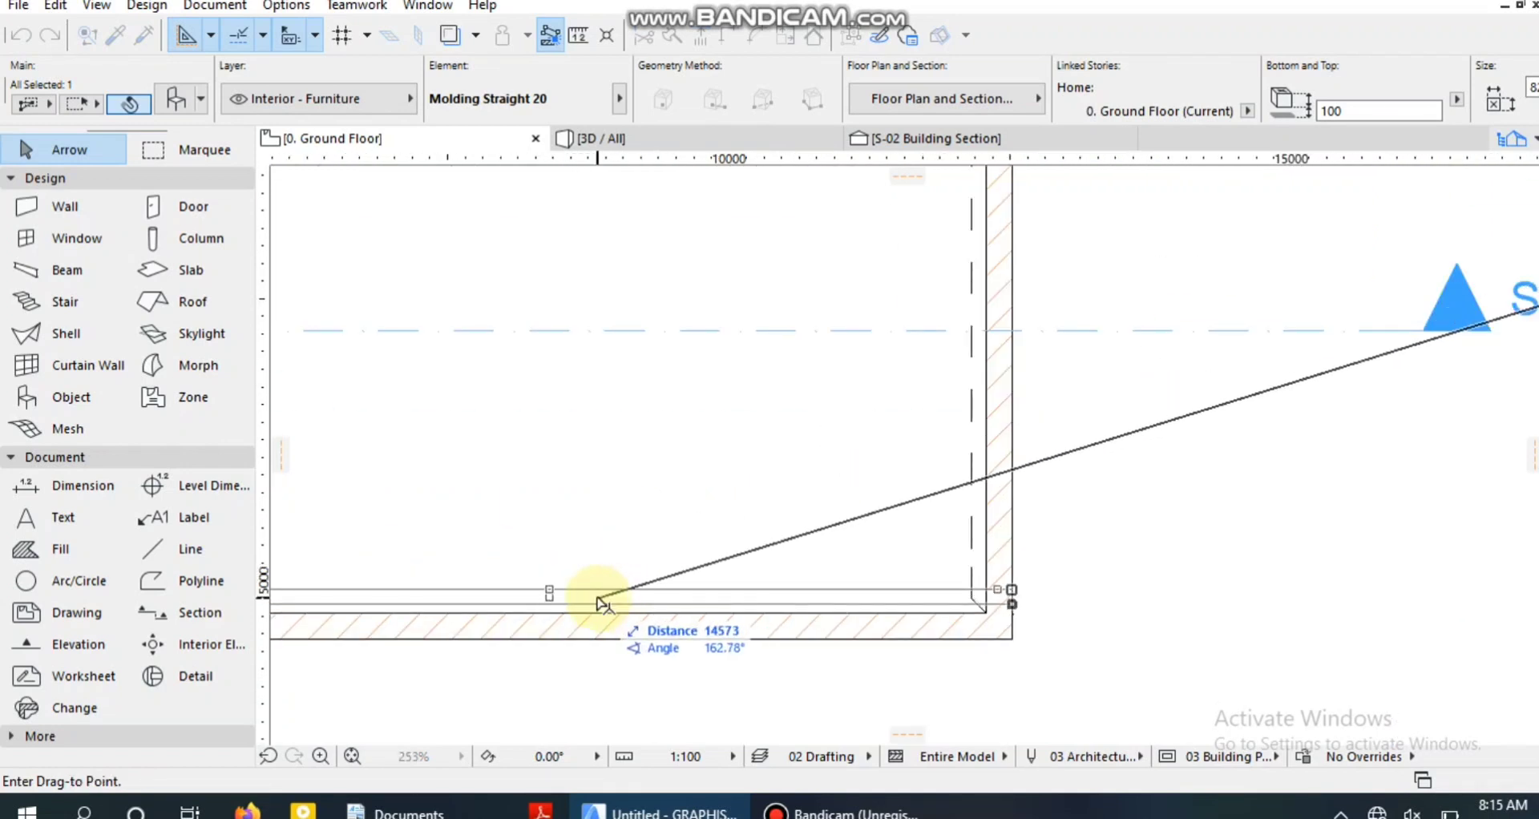
click(570, 611)
scroll(601, 465, down, 7)
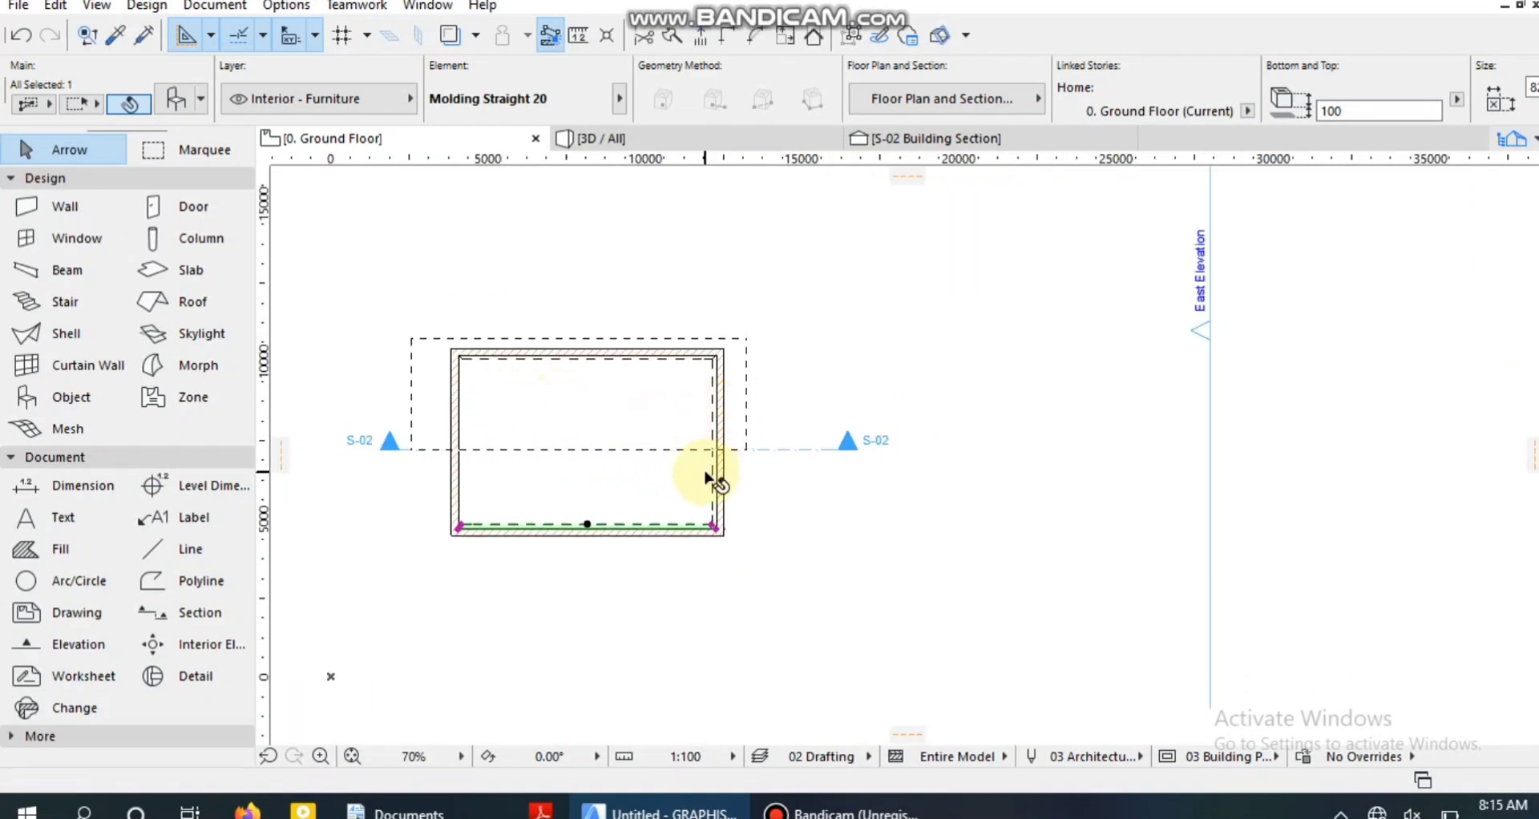
Copy the right wall's molding to the empty area right of the room.
click(714, 472)
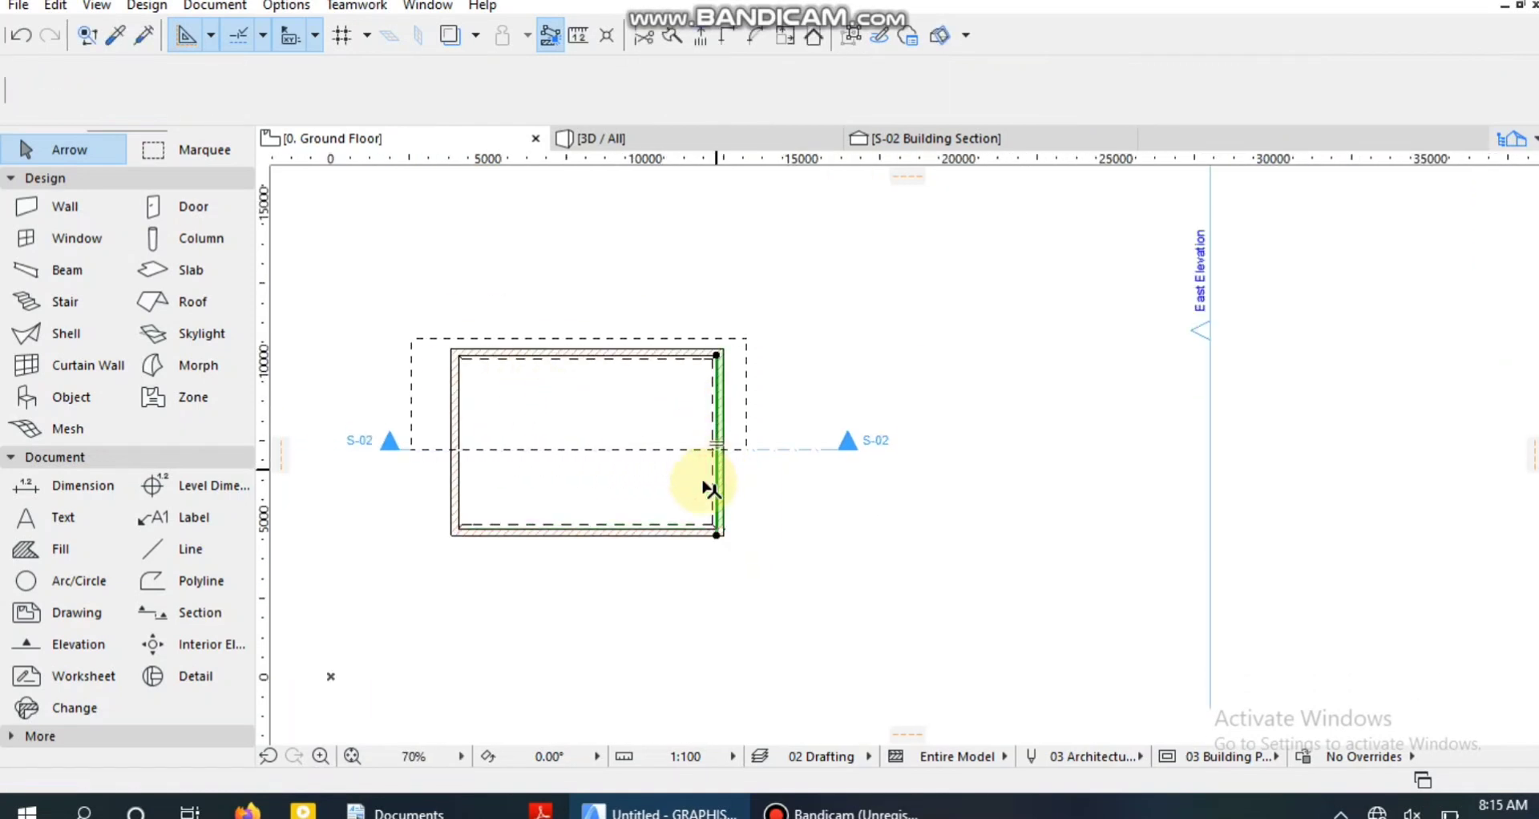
scroll(783, 567, up, 4)
click(677, 465)
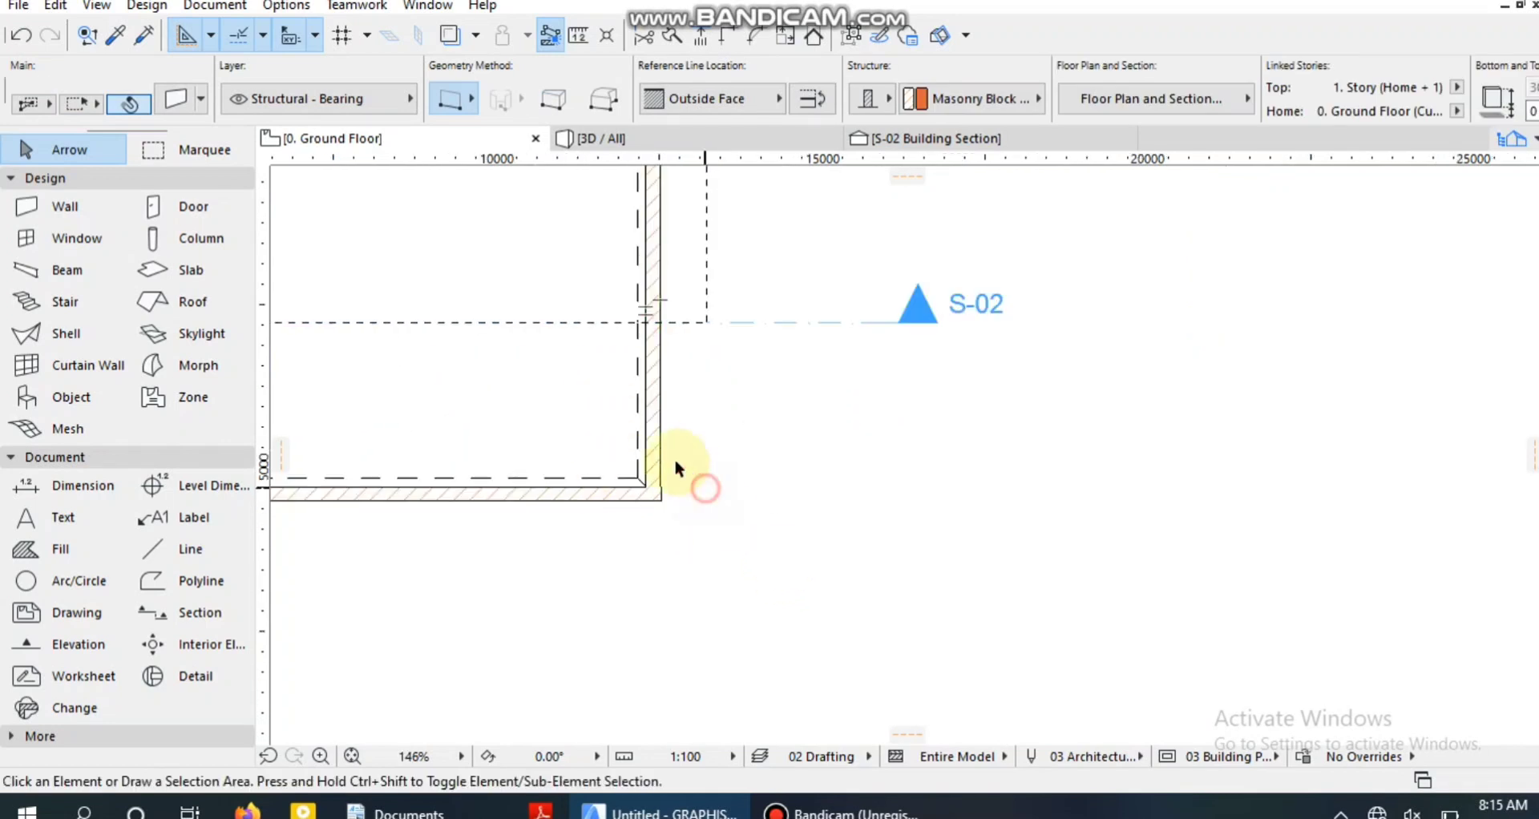
click(640, 442)
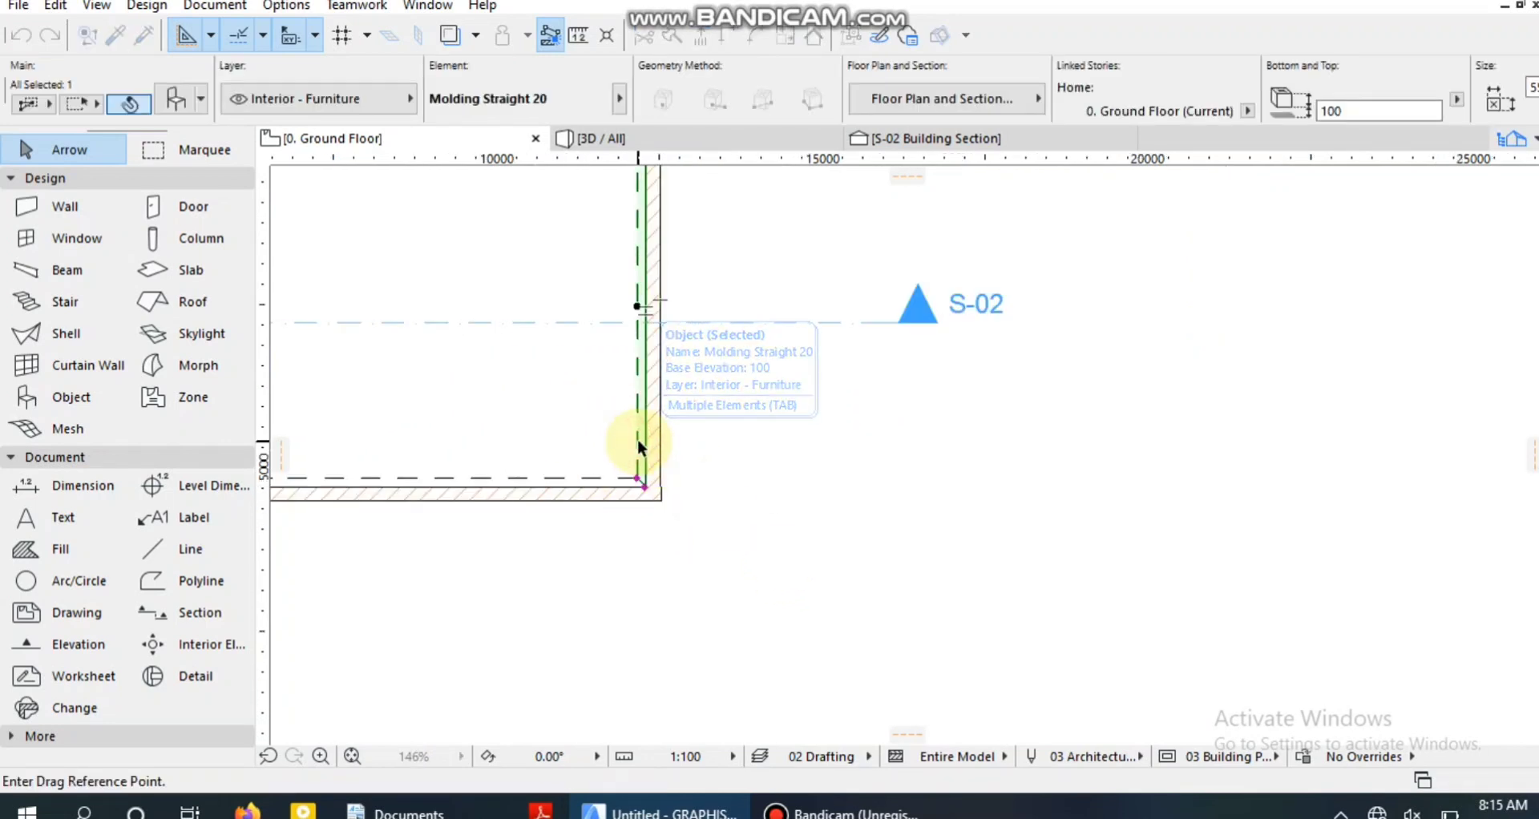
drag(638, 440, 1122, 552)
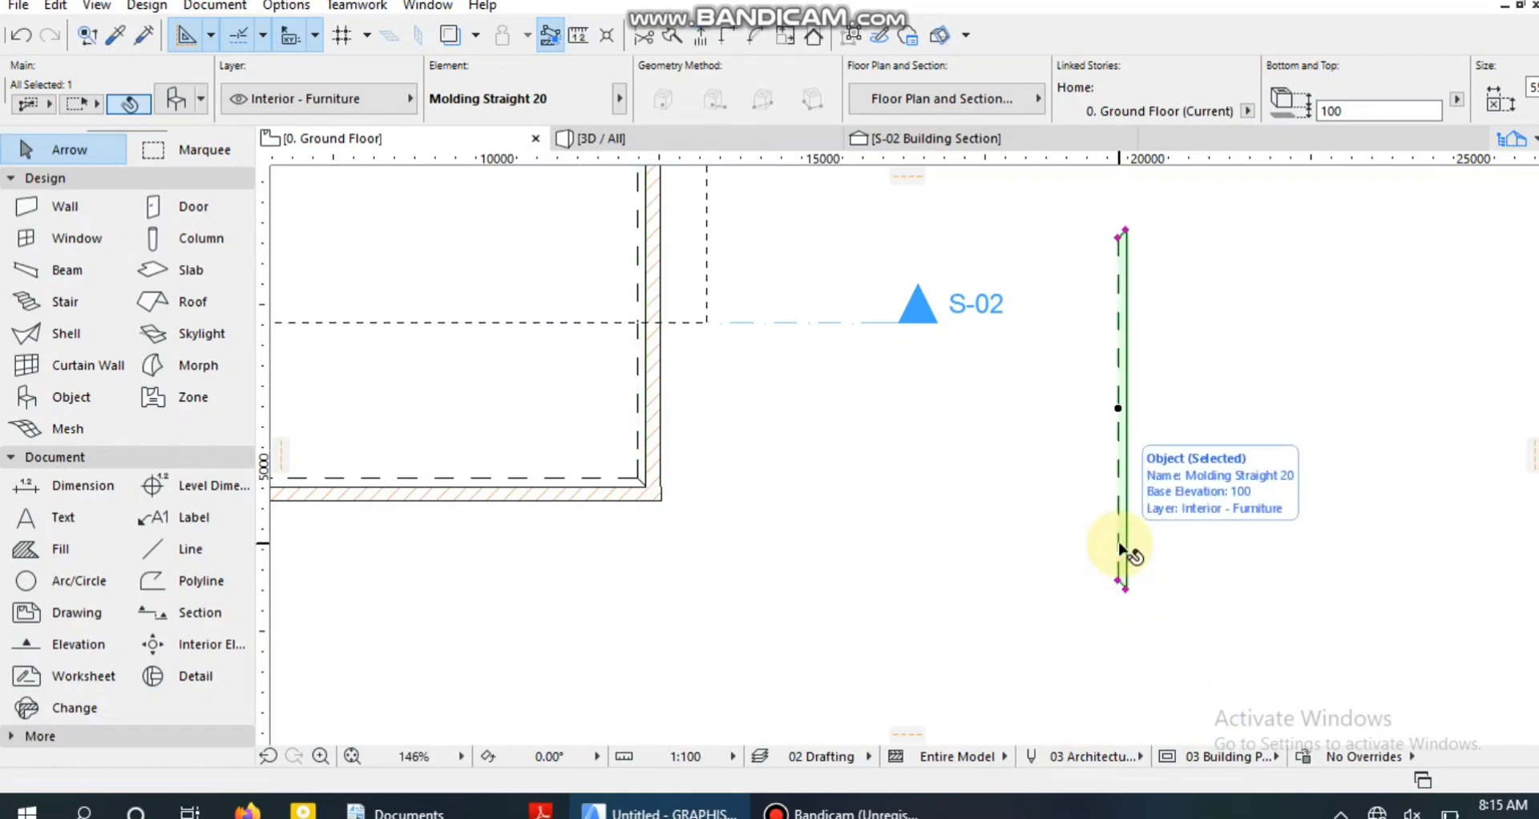
Mirror the new vertical molding copy about an upright axis along its dashed edge so its back edge faces left.
key(ctrl+m)
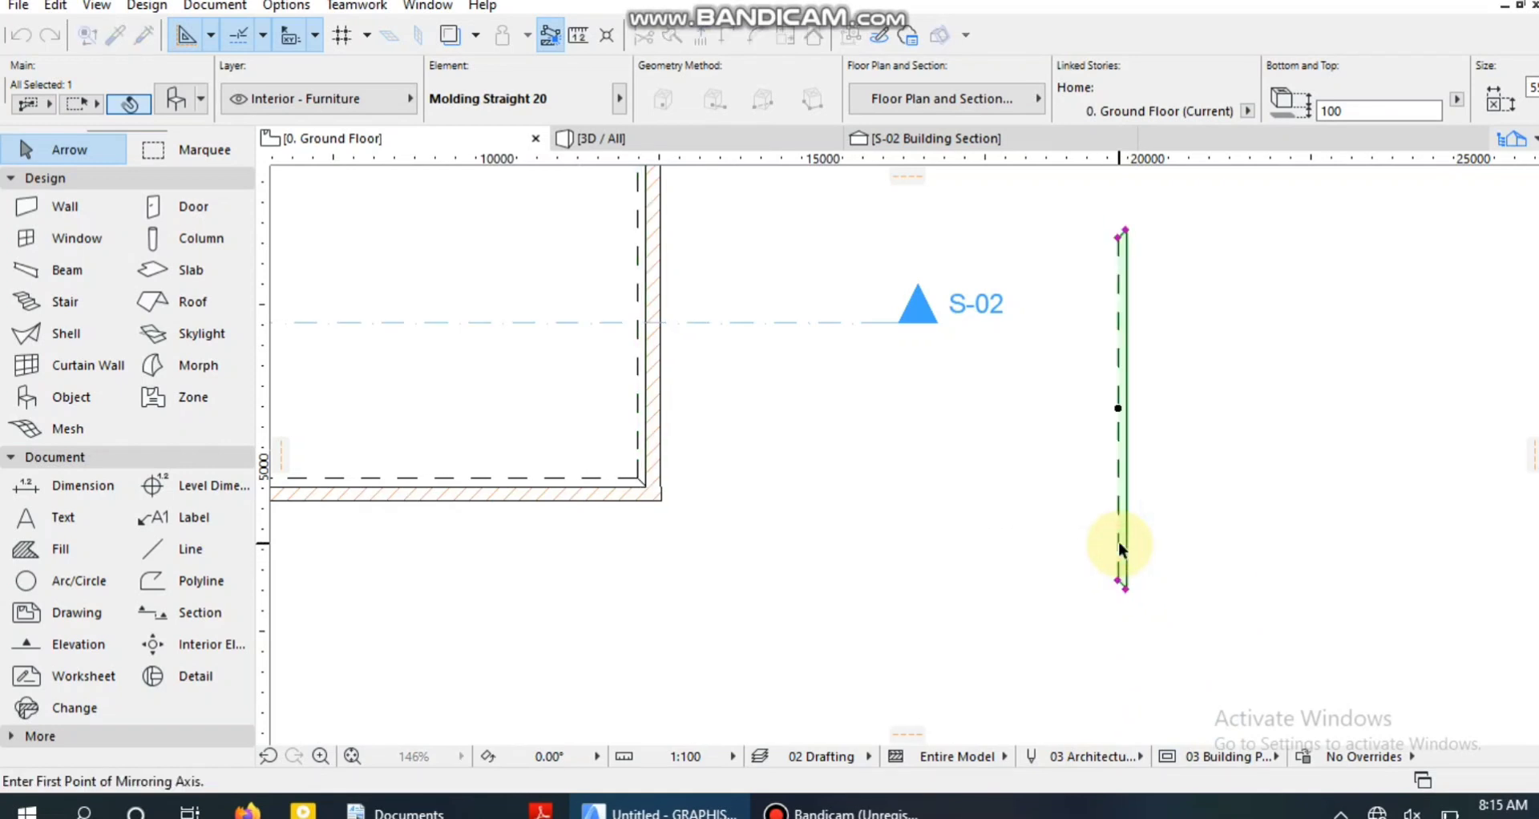
click(1120, 545)
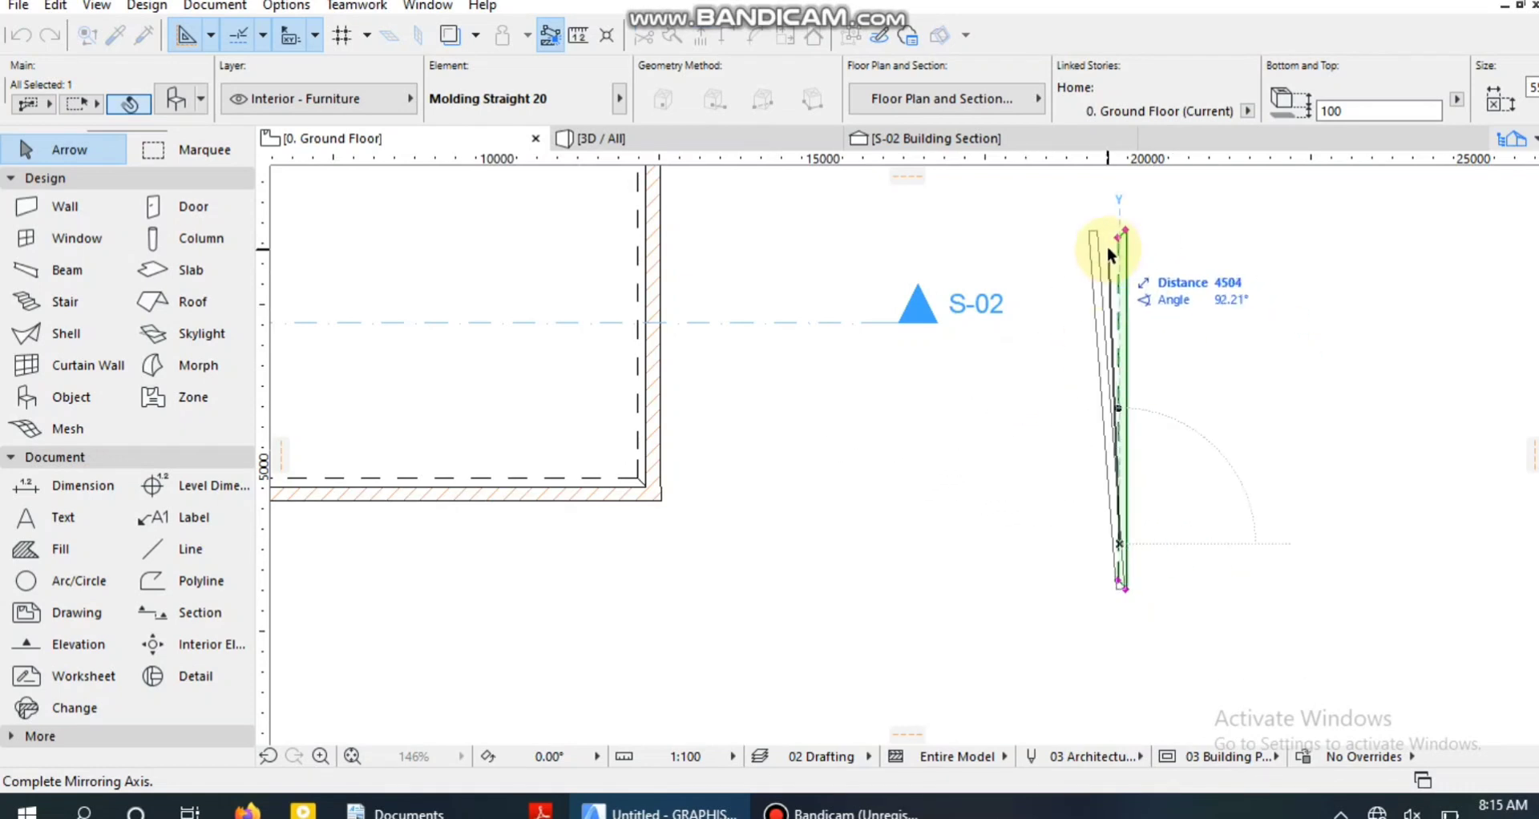
click(1112, 205)
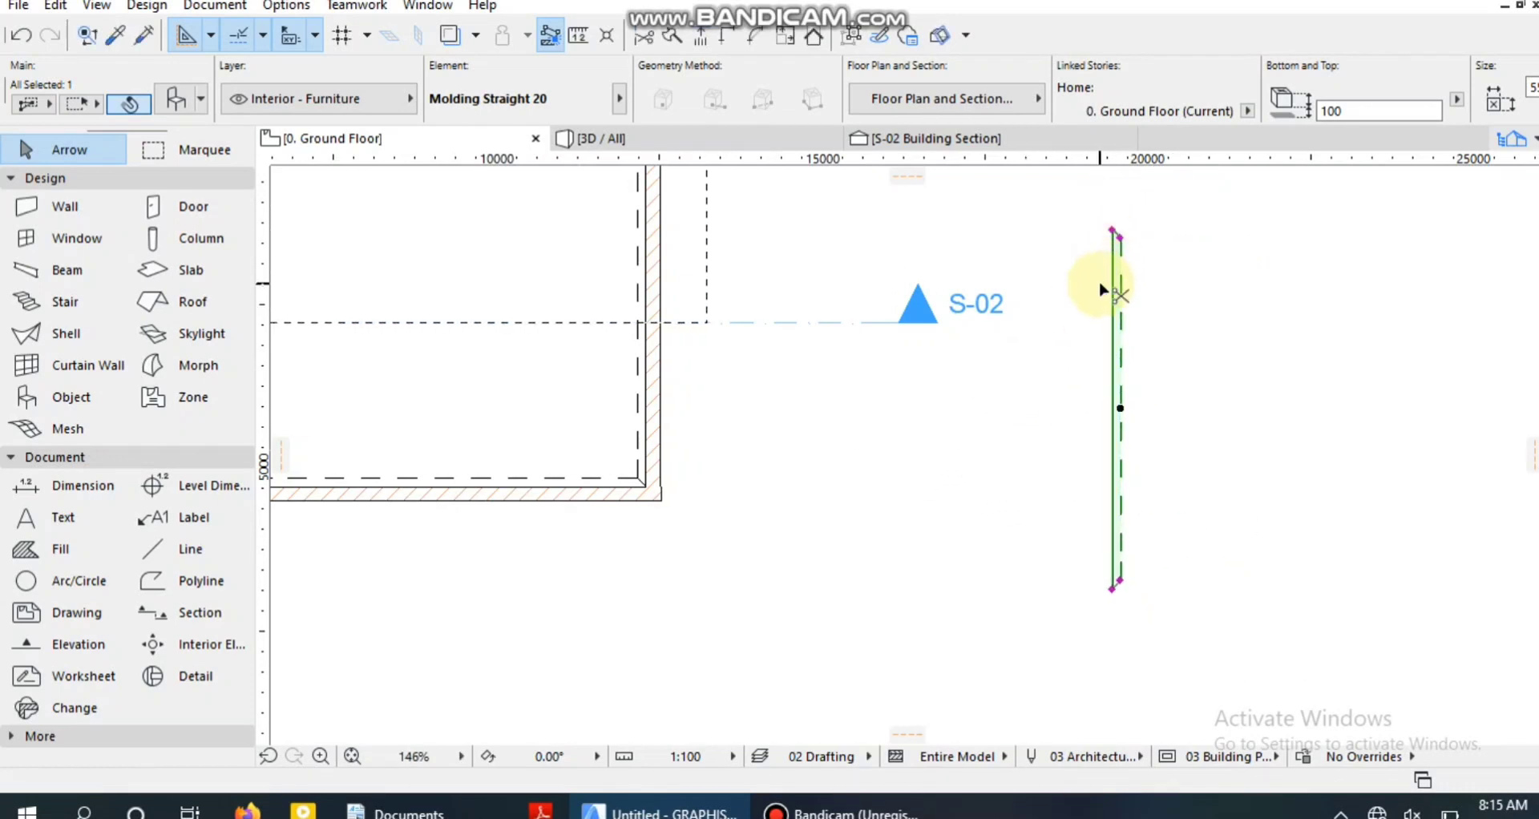
Move the mirrored molding against the left wall's inner face, fitting it between the two left inside corners, and deselect it.
key(ctrl+d)
click(1120, 314)
scroll(756, 275, down, 3)
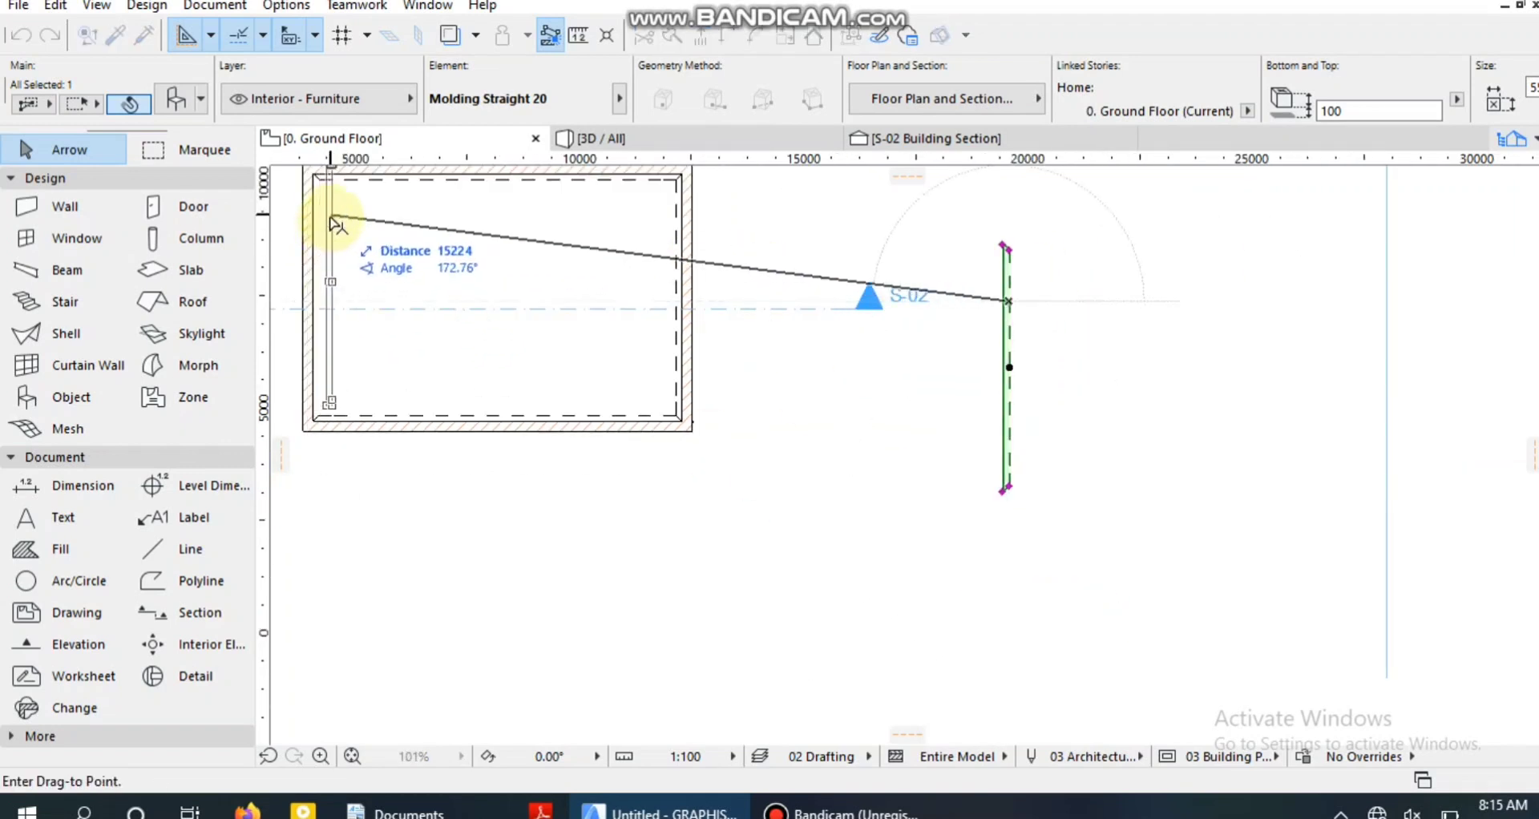
scroll(324, 239, up, 5)
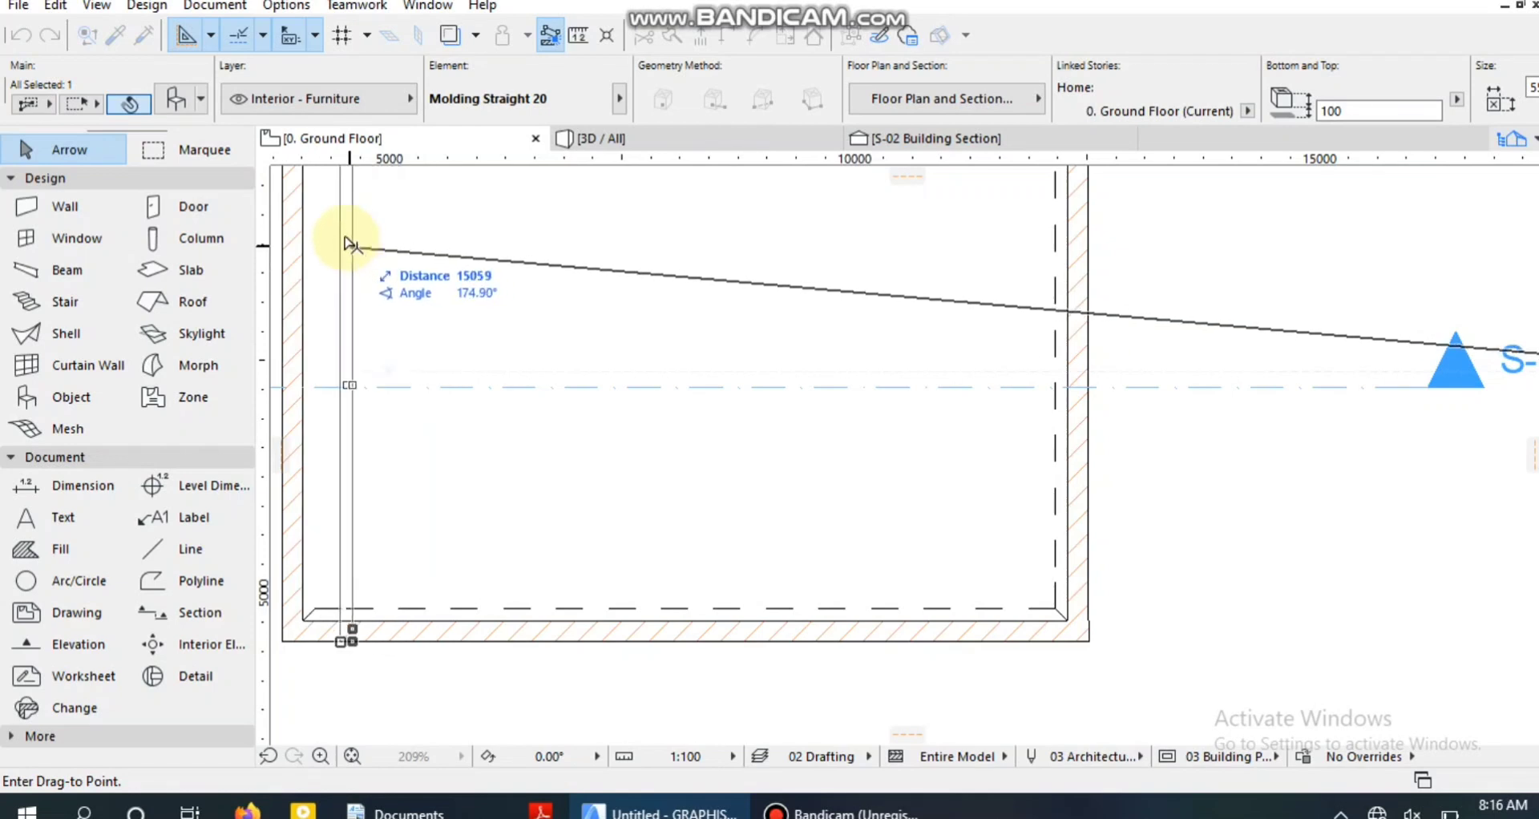
click(318, 230)
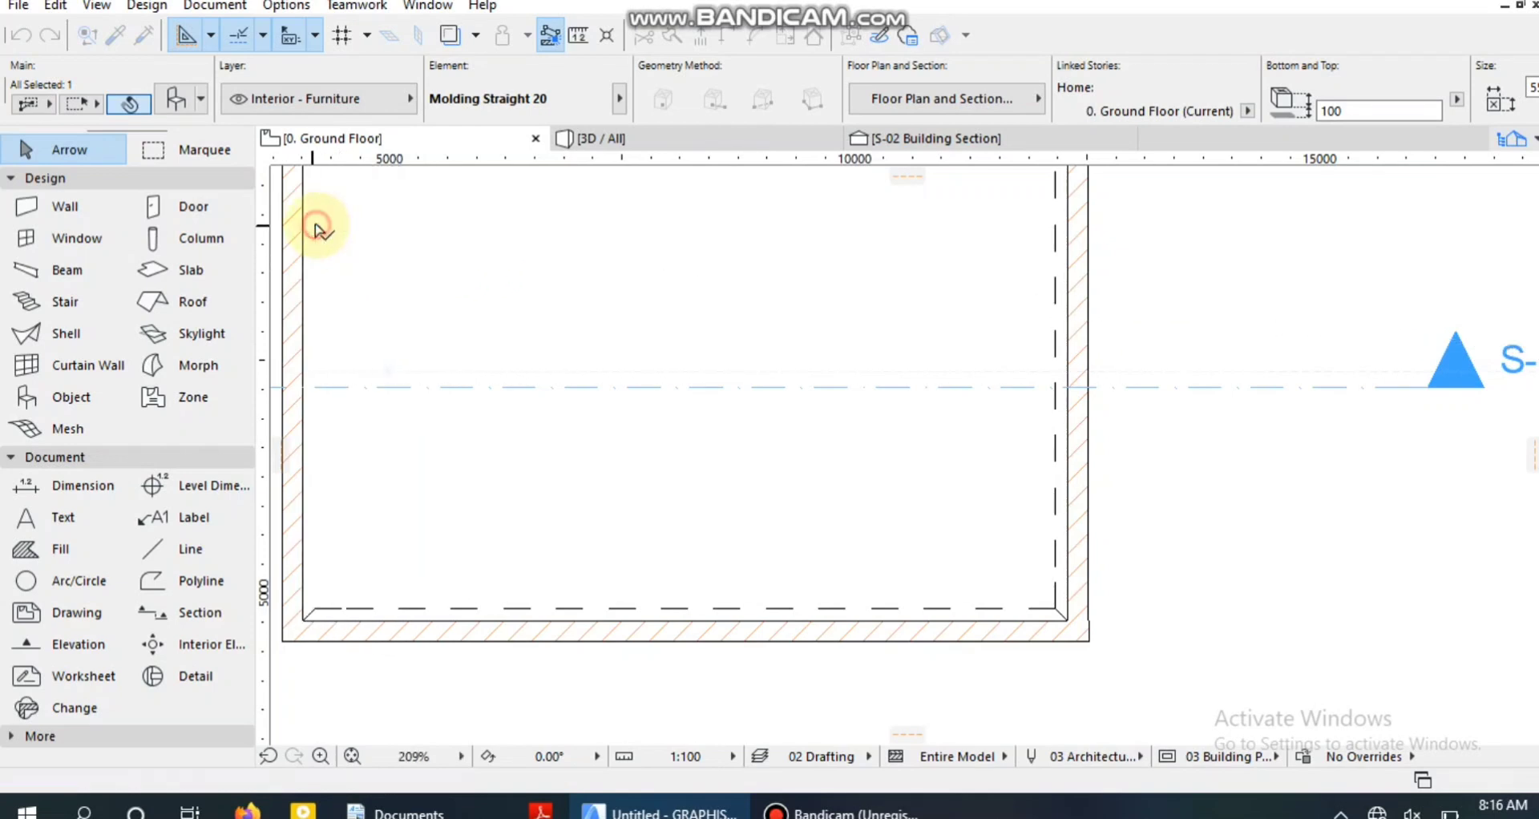
click(415, 489)
scroll(433, 465, down, 3)
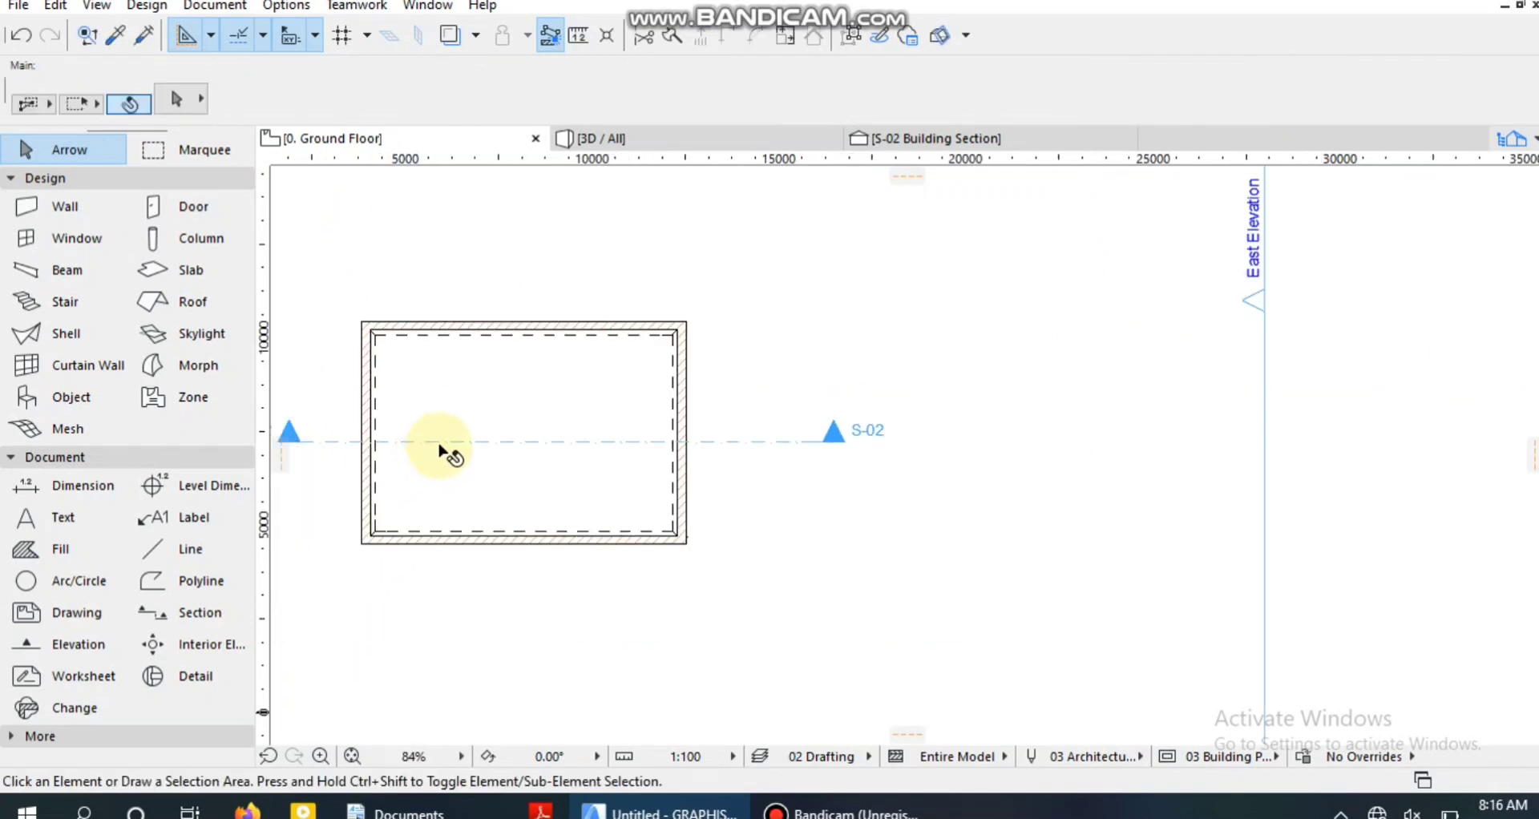
Select the four straight moldings along the room's walls and group them.
scroll(393, 364, up, 4)
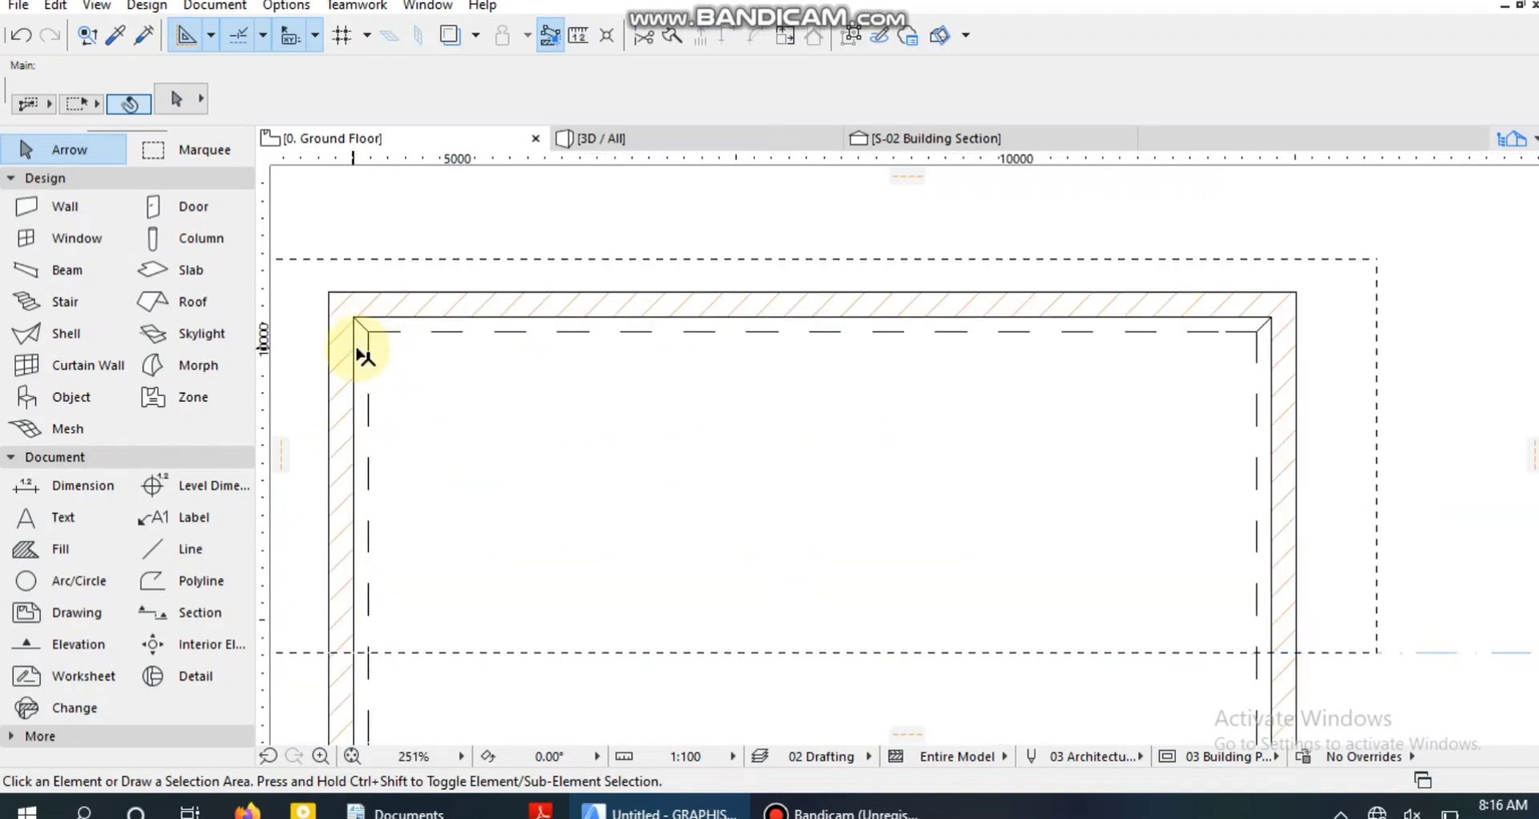
click(367, 355)
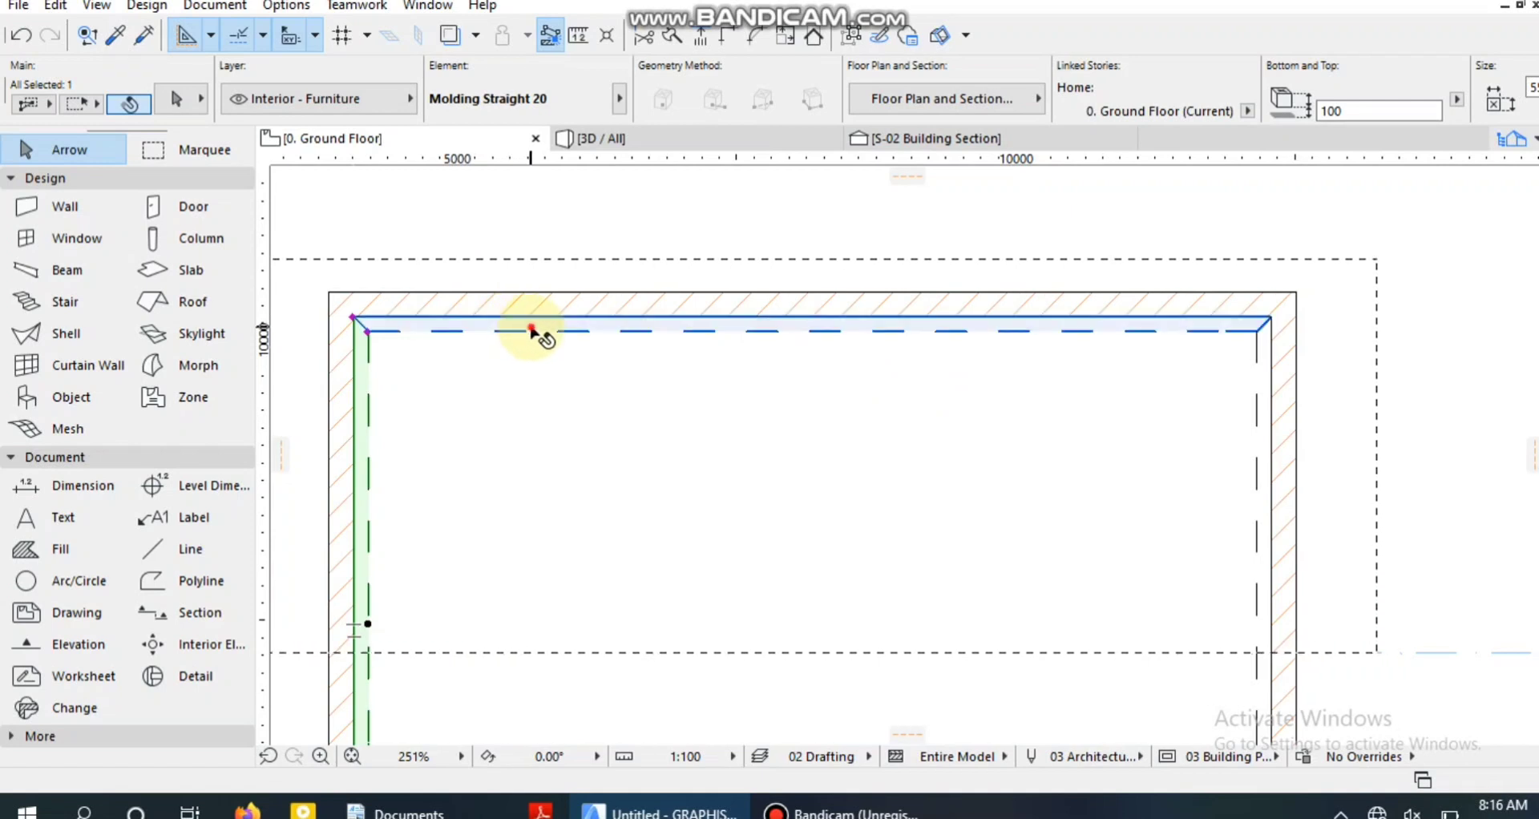
shift+click(531, 330)
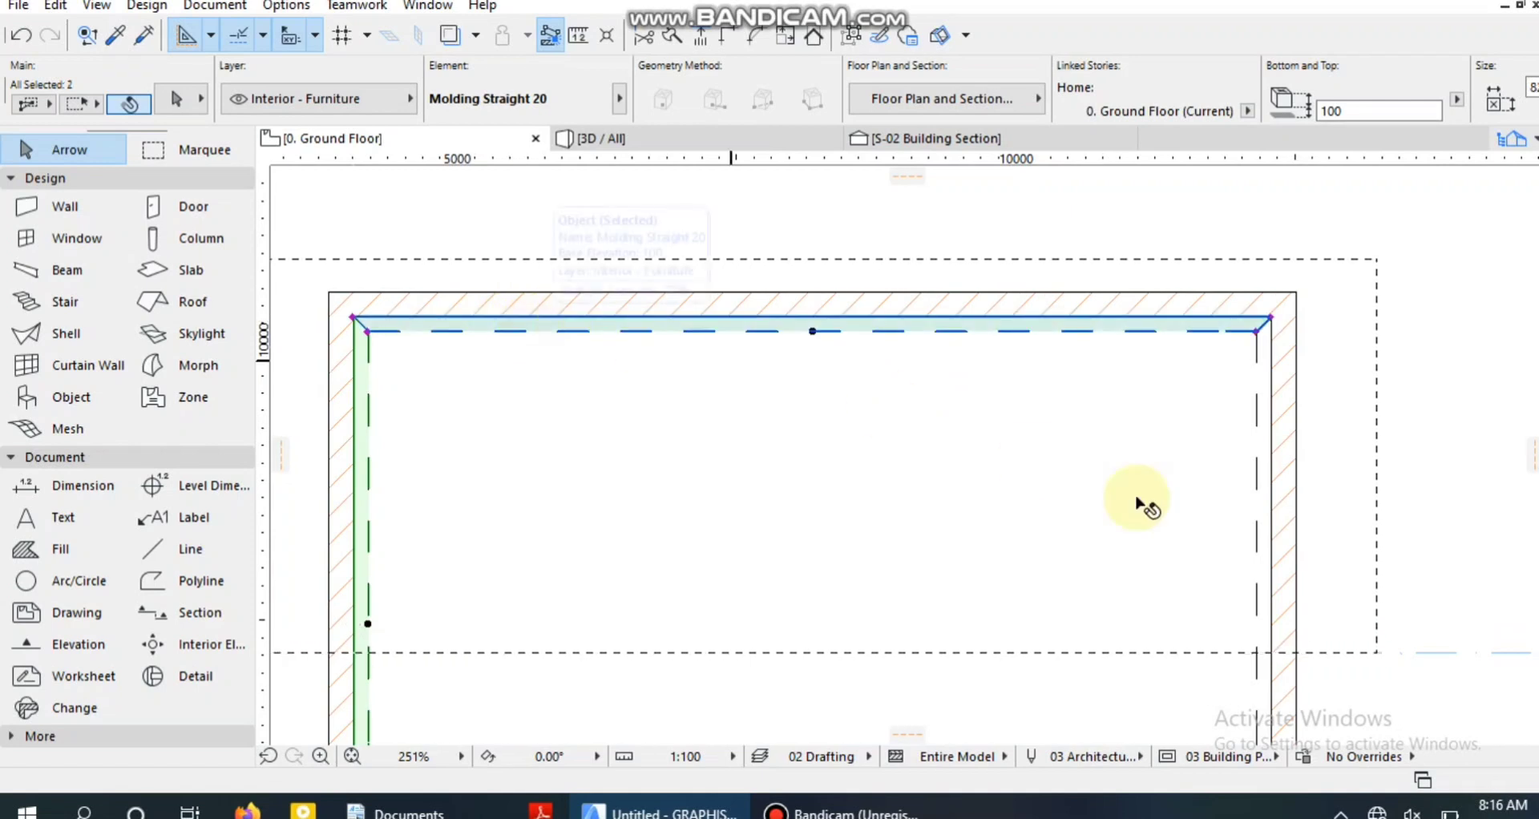
shift+click(1260, 471)
scroll(1199, 398, down, 4)
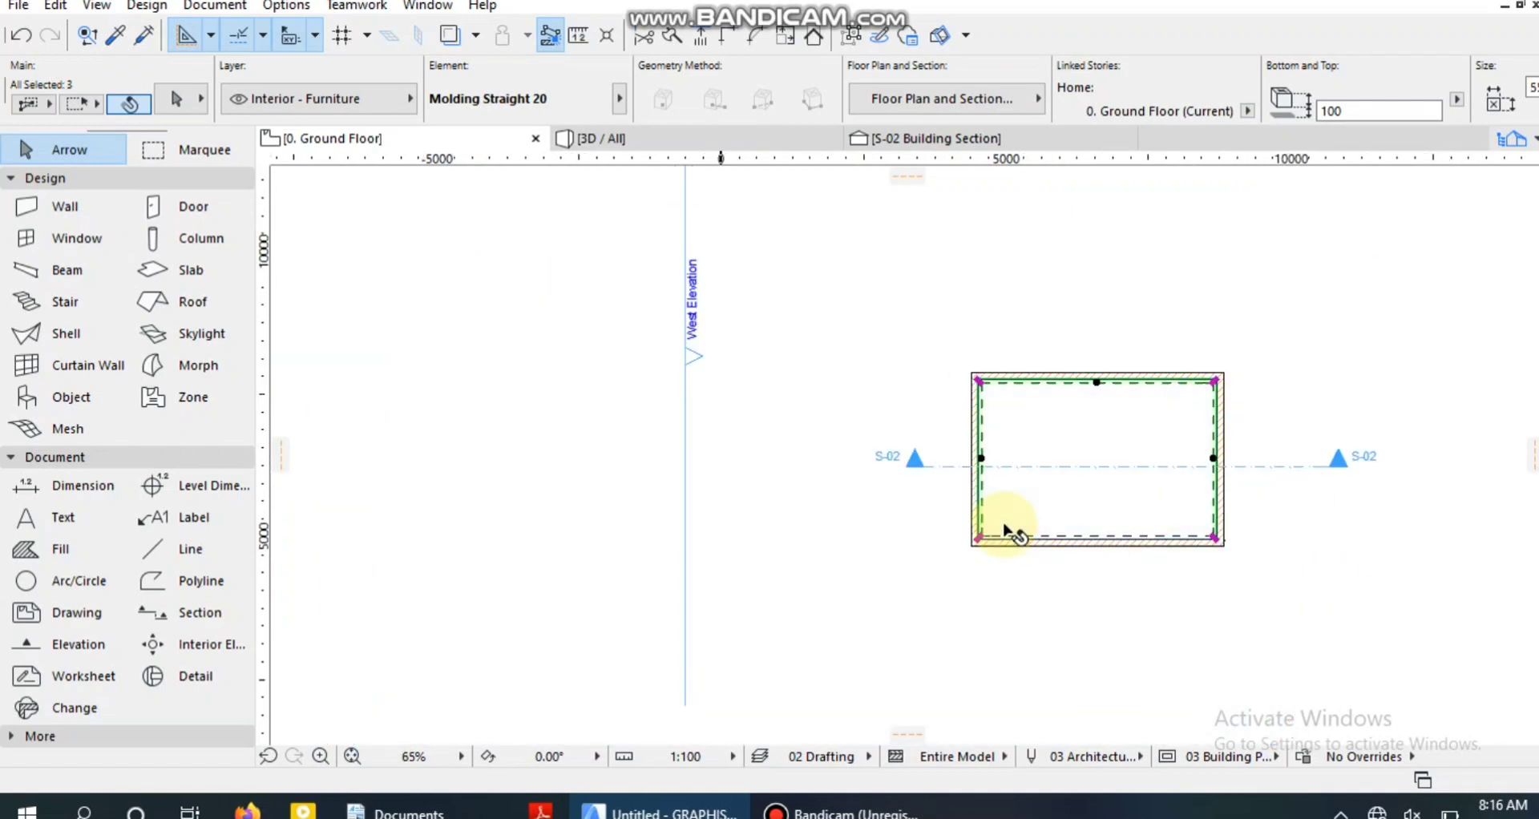
scroll(1005, 530, up, 5)
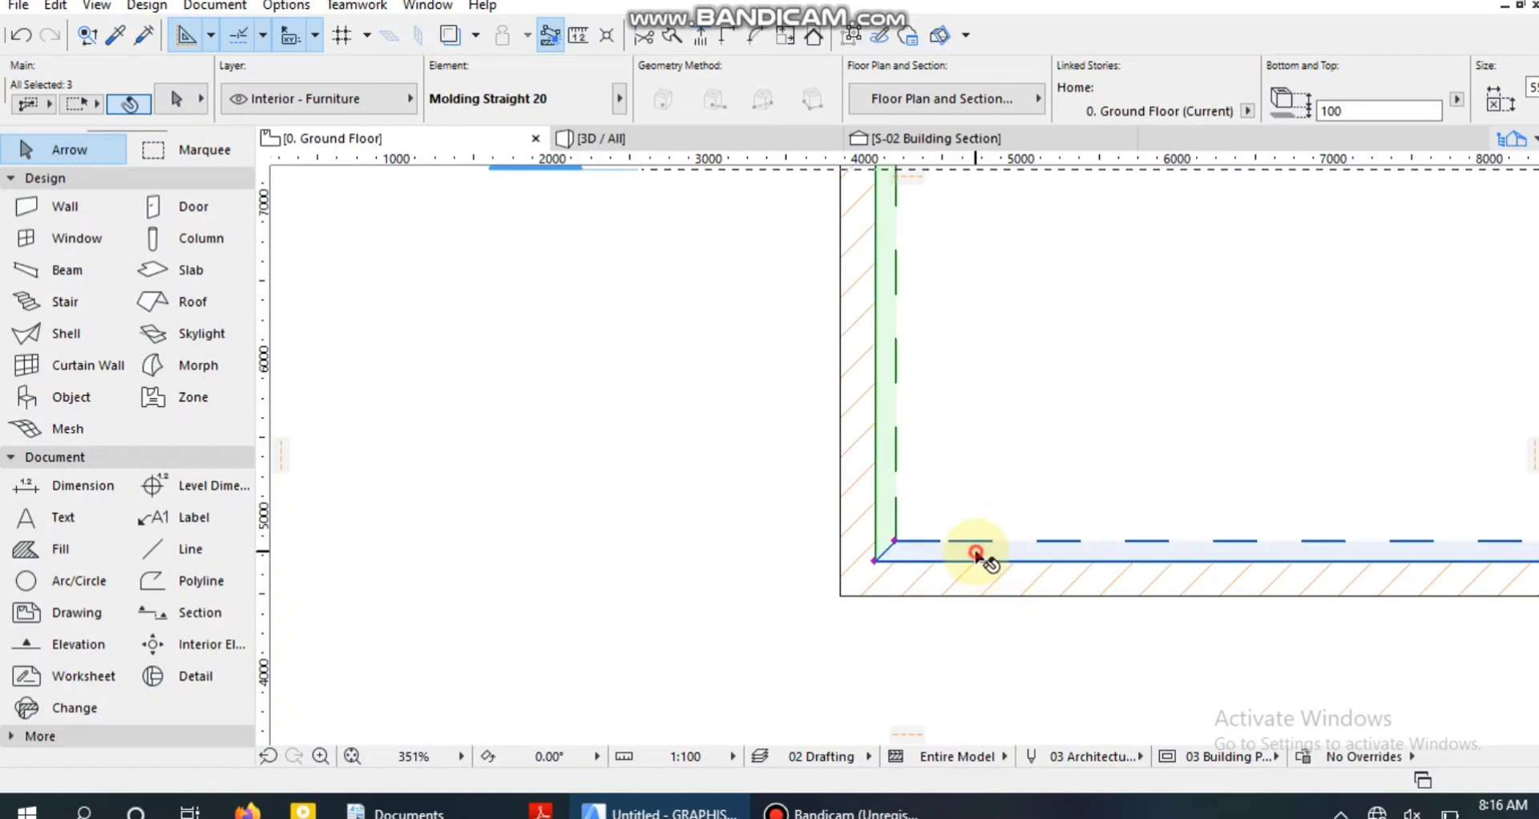
shift+click(1042, 542)
scroll(908, 525, down, 2)
scroll(792, 503, down, 2)
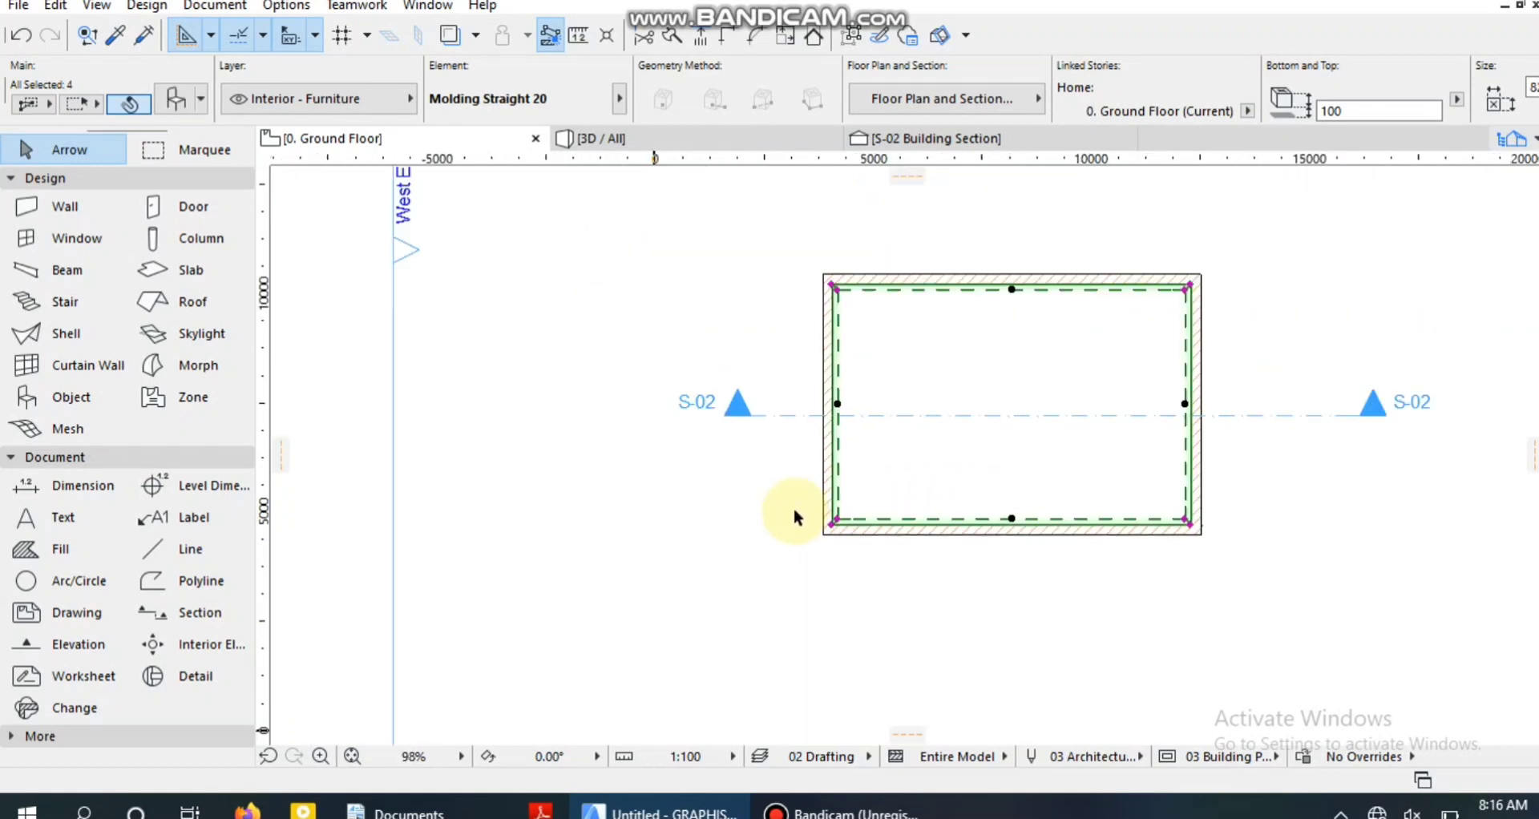
scroll(900, 405, up, 2)
scroll(1143, 417, down, 3)
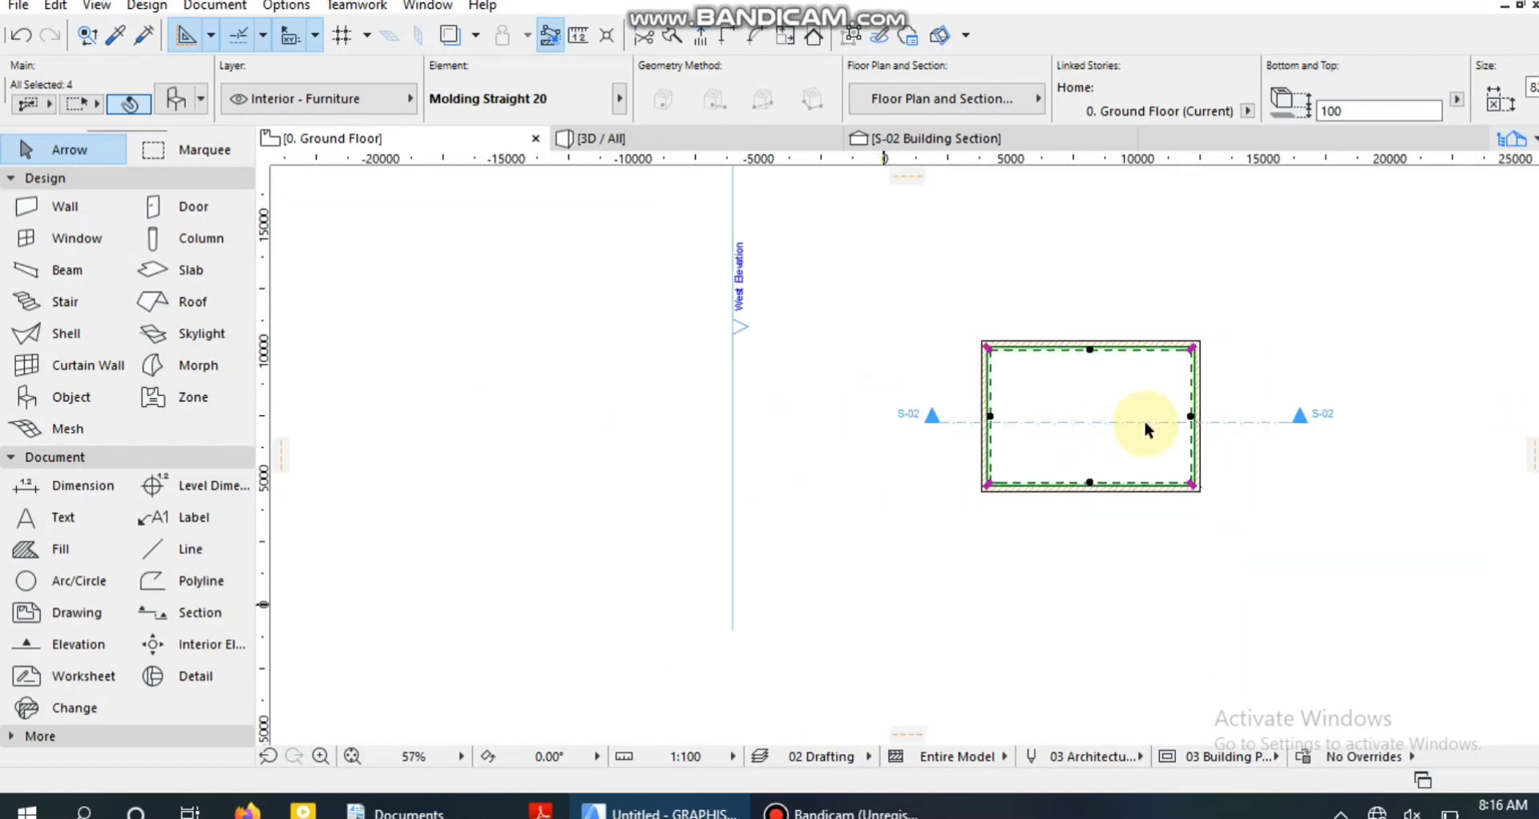
scroll(1146, 410, up, 2)
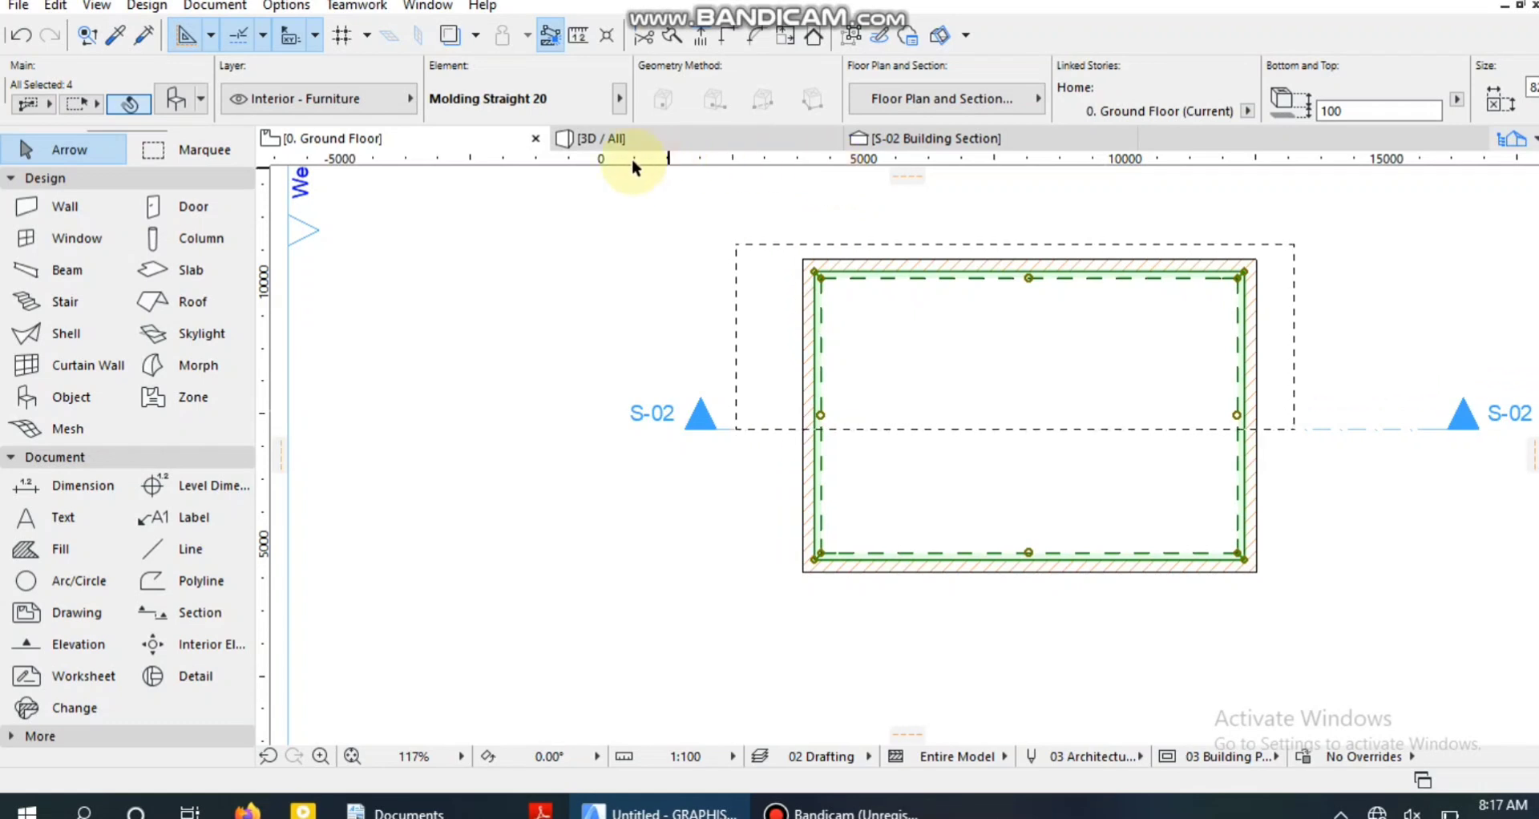
In the S-02 building section, move the grouped moldings straight up about 2,510 mm to just below the ceiling slab.
click(886, 141)
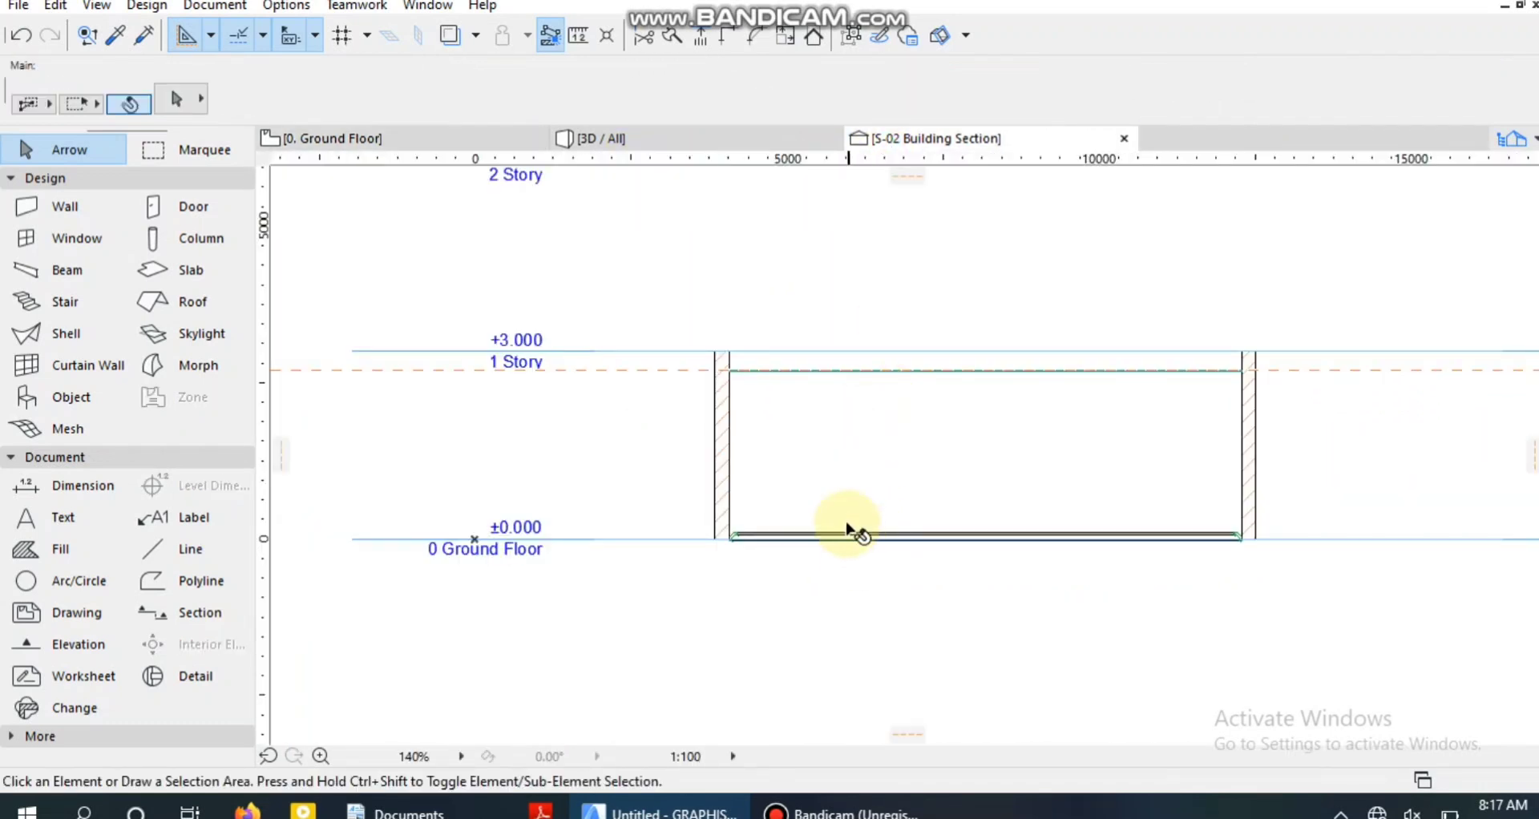
scroll(846, 527, up, 5)
scroll(843, 526, down, 5)
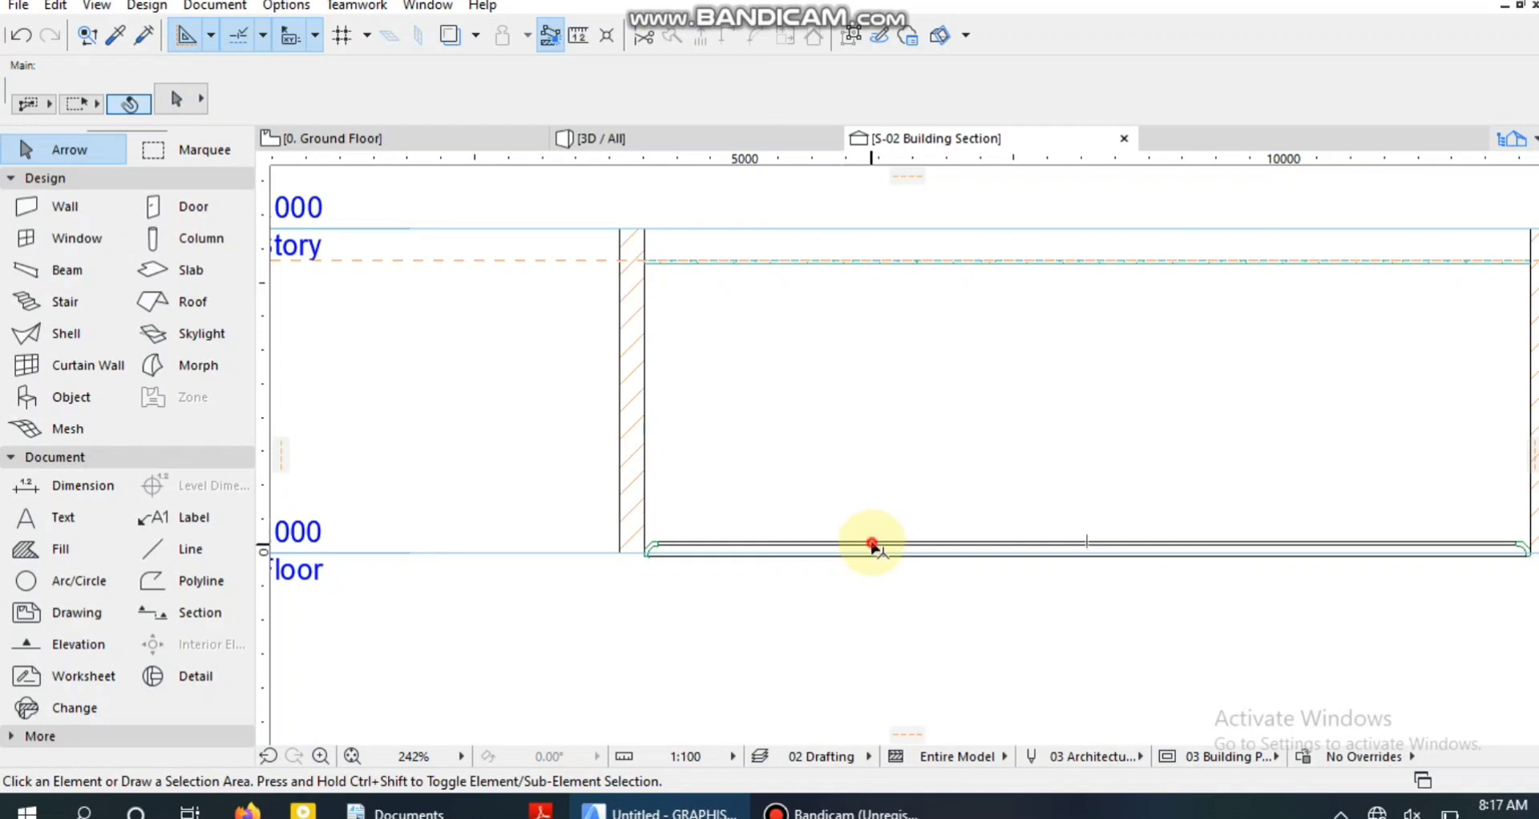
click(872, 545)
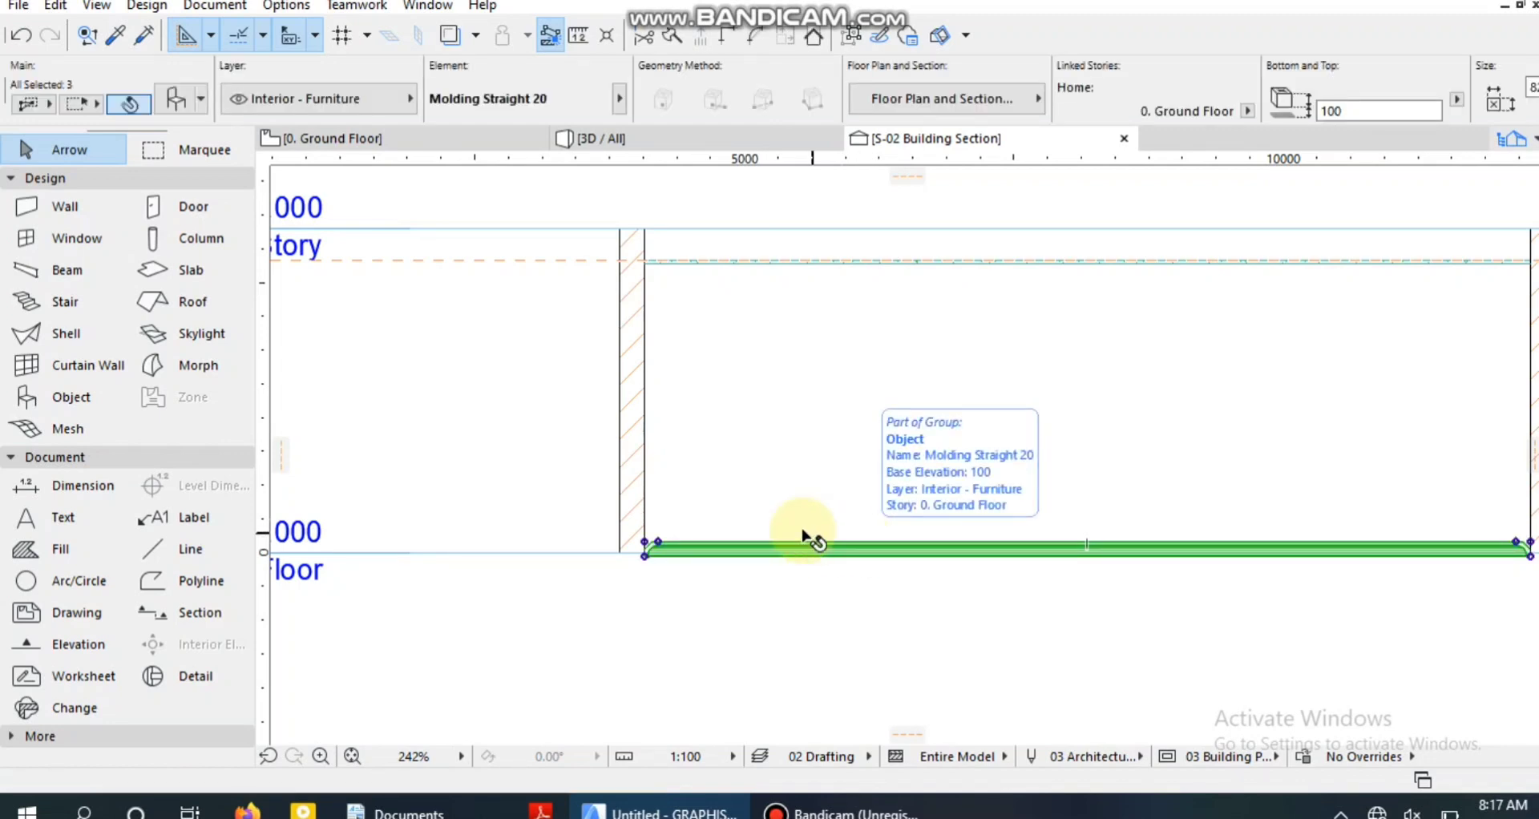
key(ctrl+d)
click(835, 551)
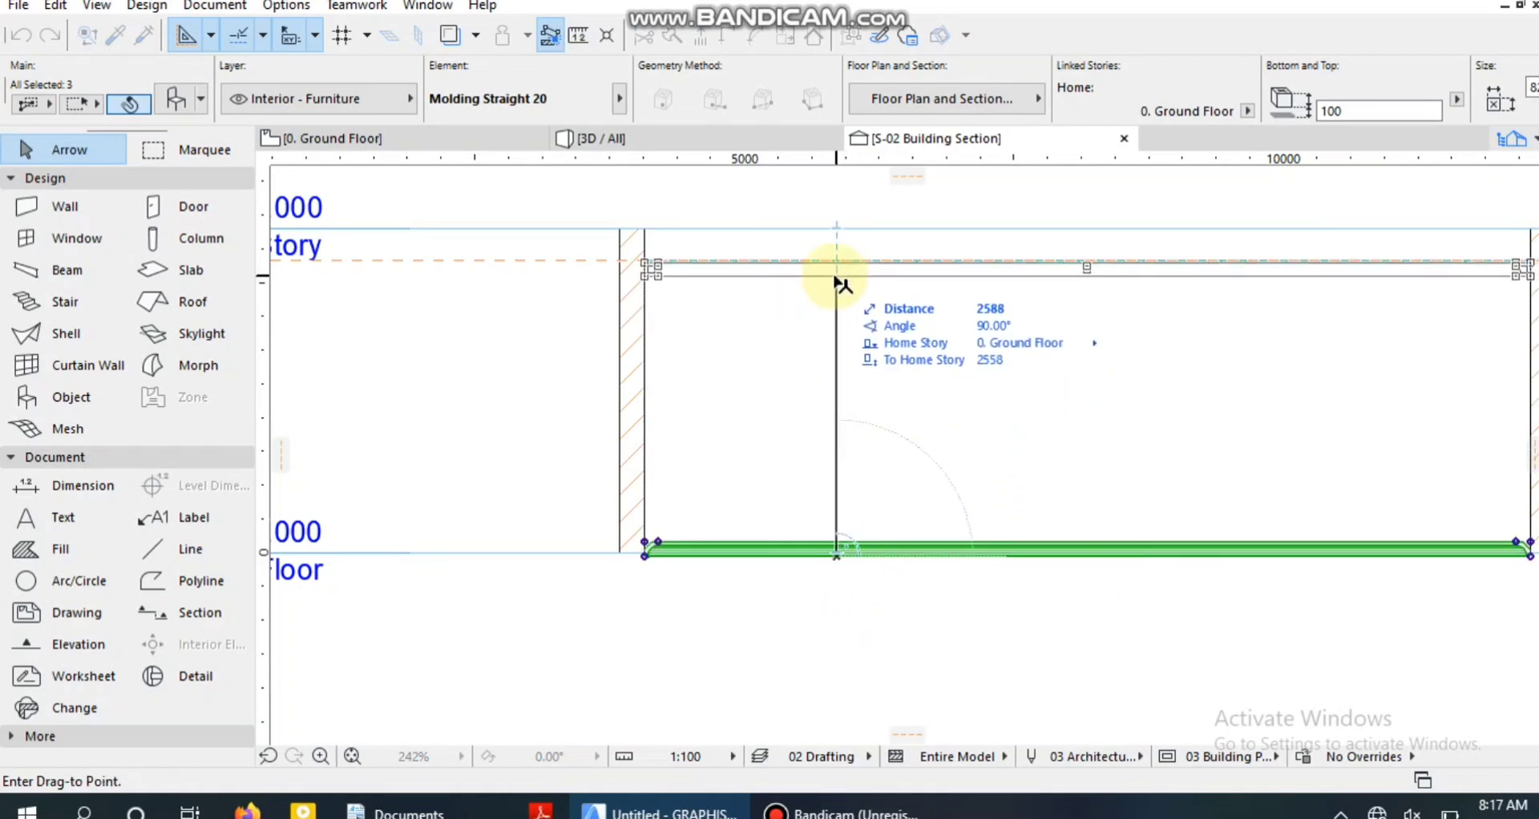
scroll(837, 280, up, 5)
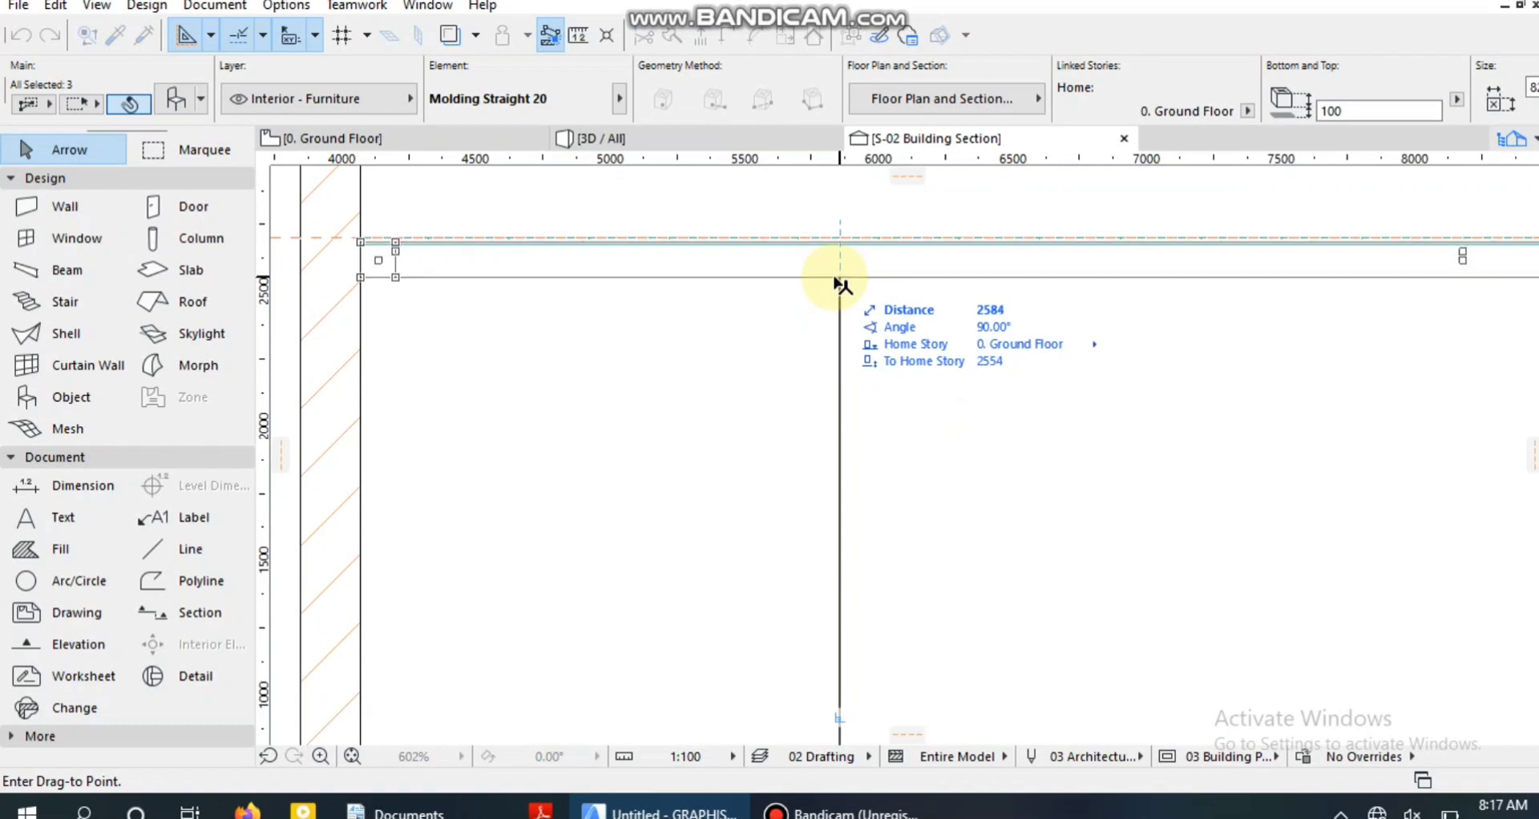
click(834, 299)
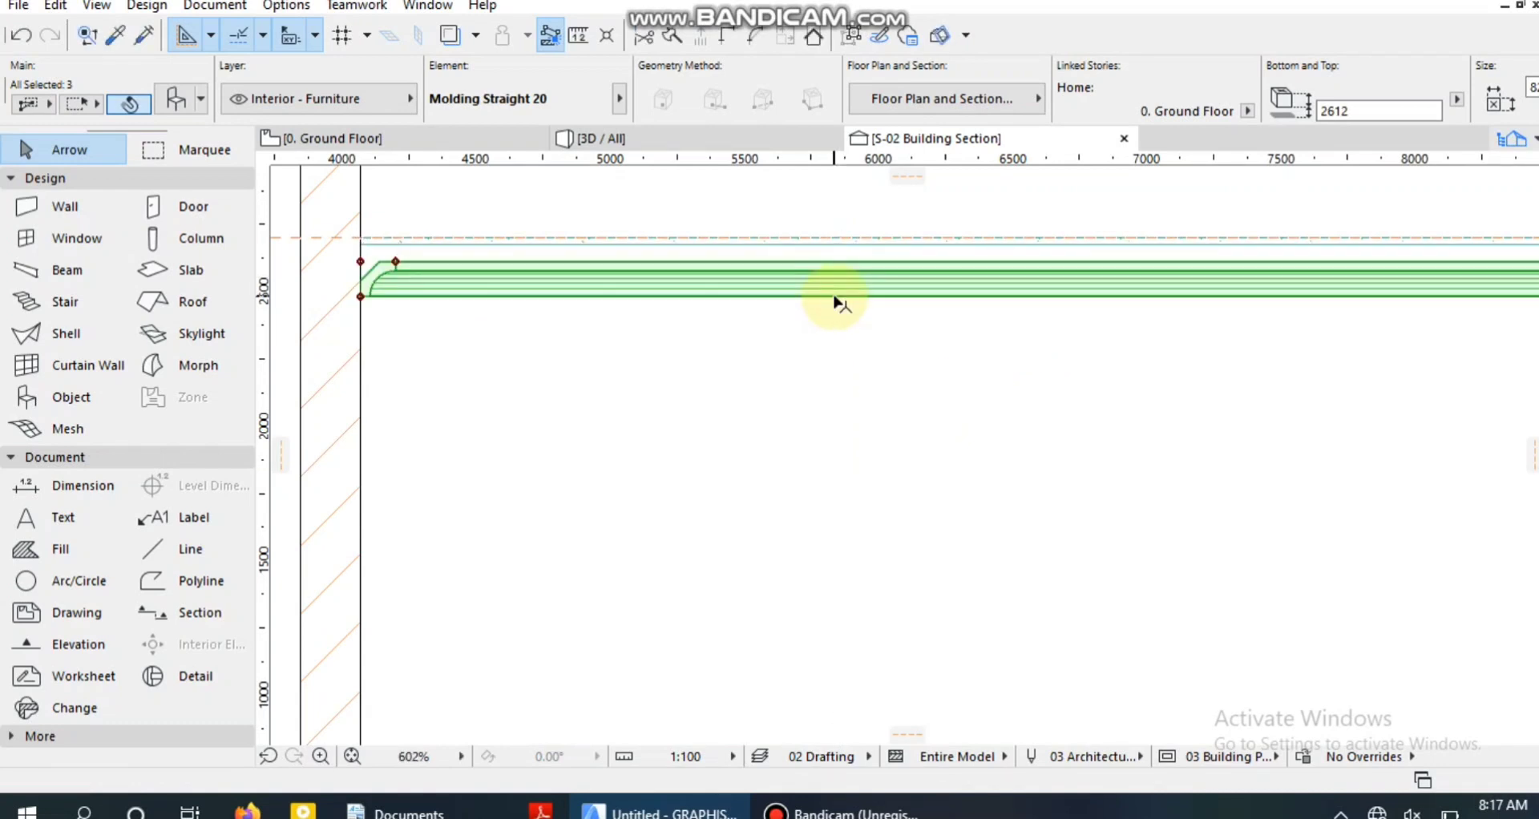
Move the grouped moldings further up until their top edge meets the ceiling slab's underside, and deselect them.
key(ctrl+d)
click(834, 298)
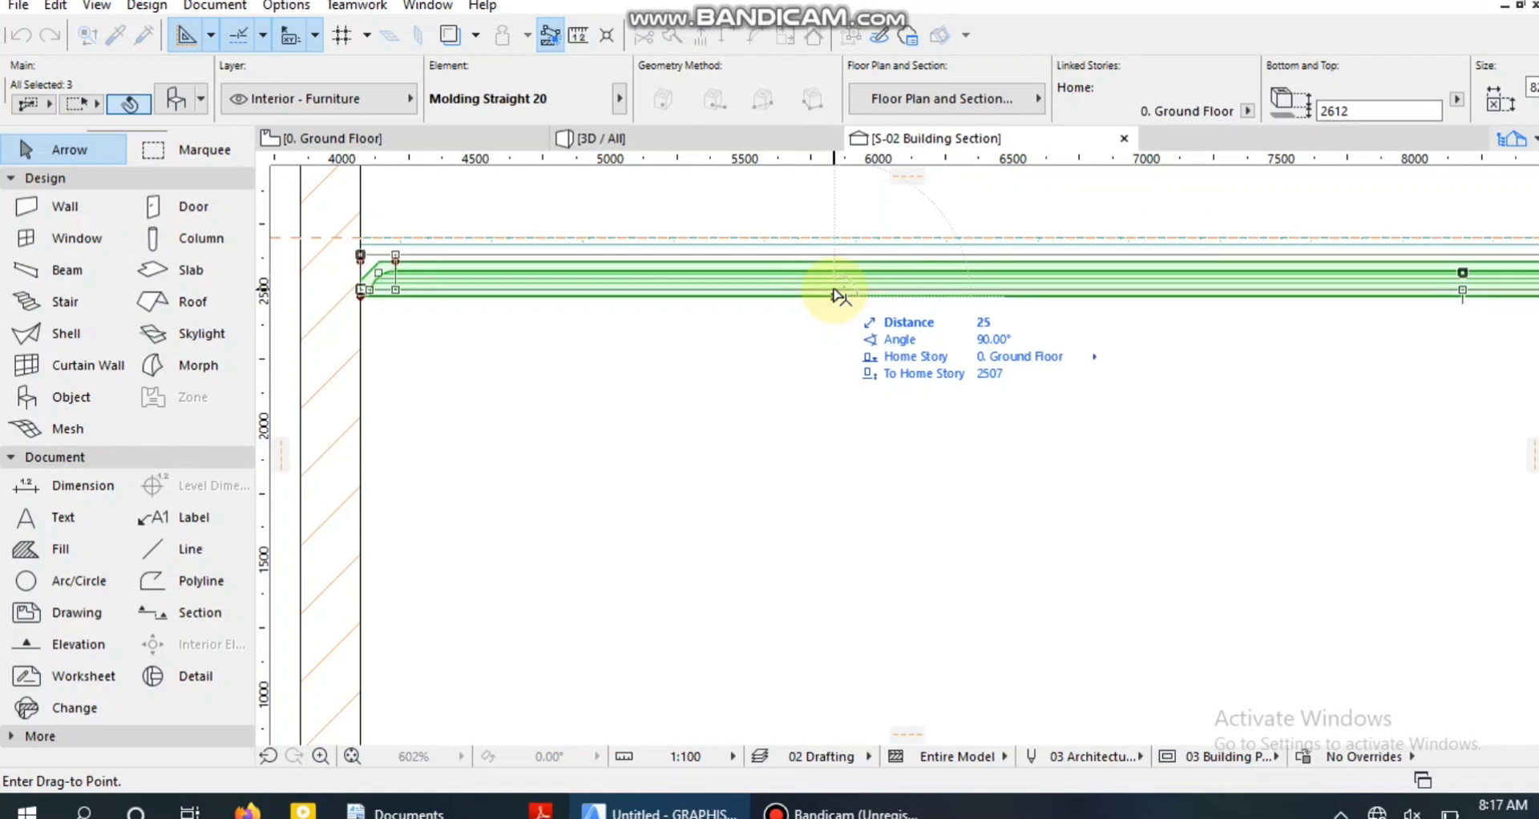
click(836, 286)
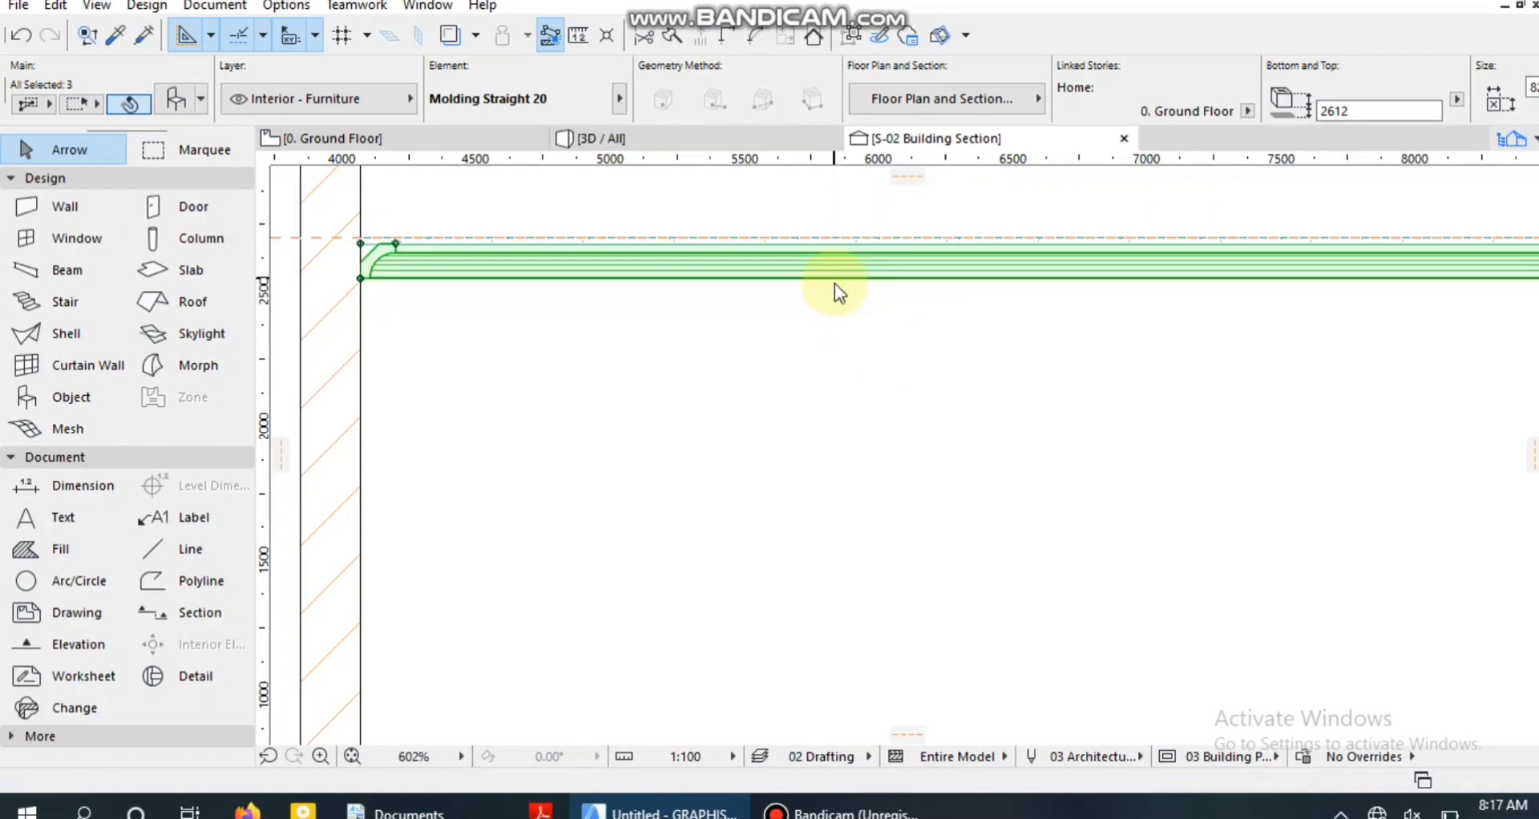
scroll(835, 283, down, 5)
click(1032, 655)
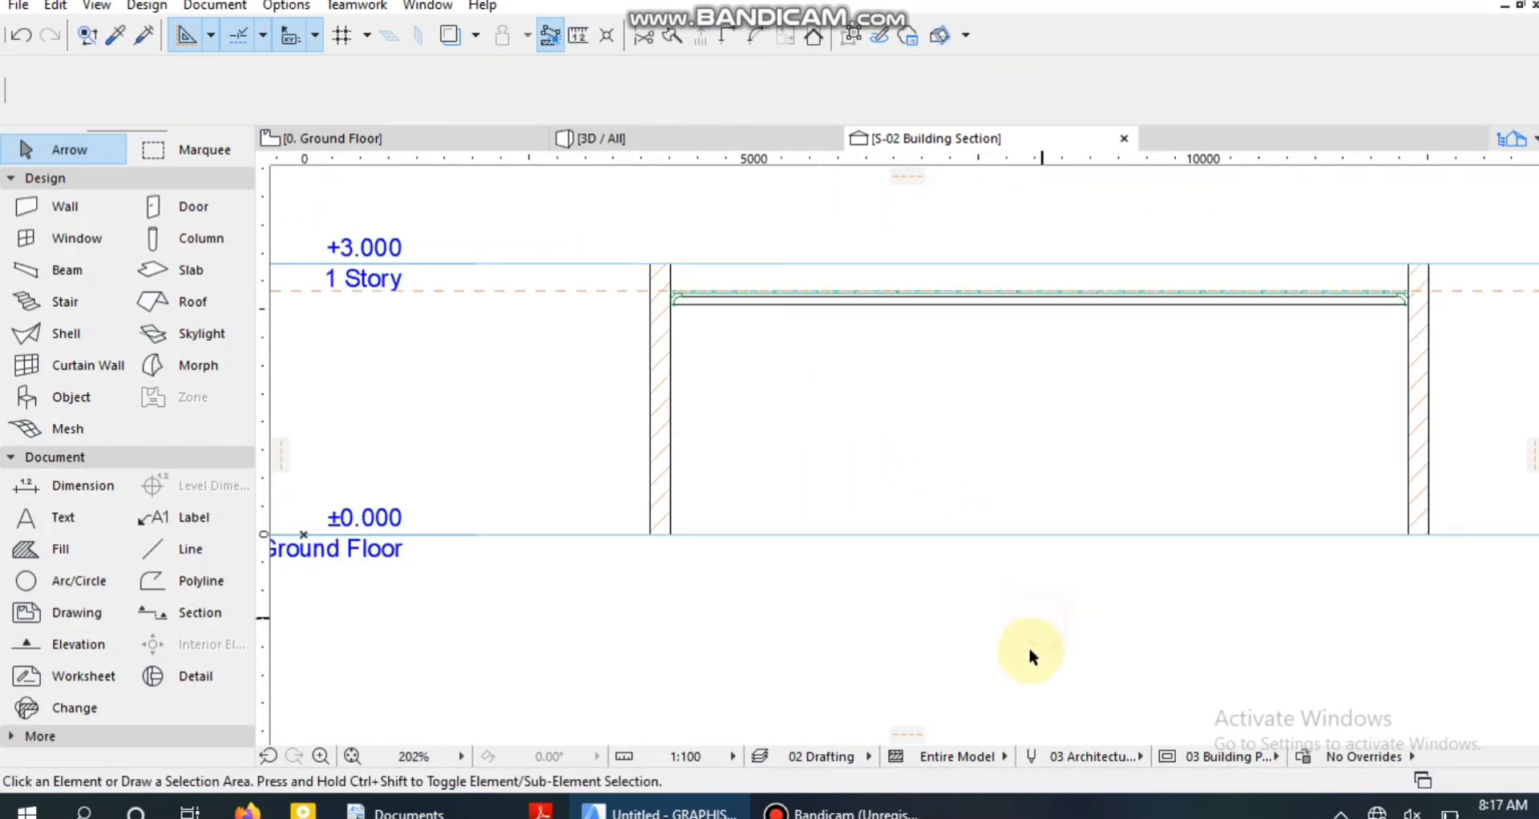
Examine the ceiling and its moldings in the 3D view from inside the room, from below and from outside.
click(800, 149)
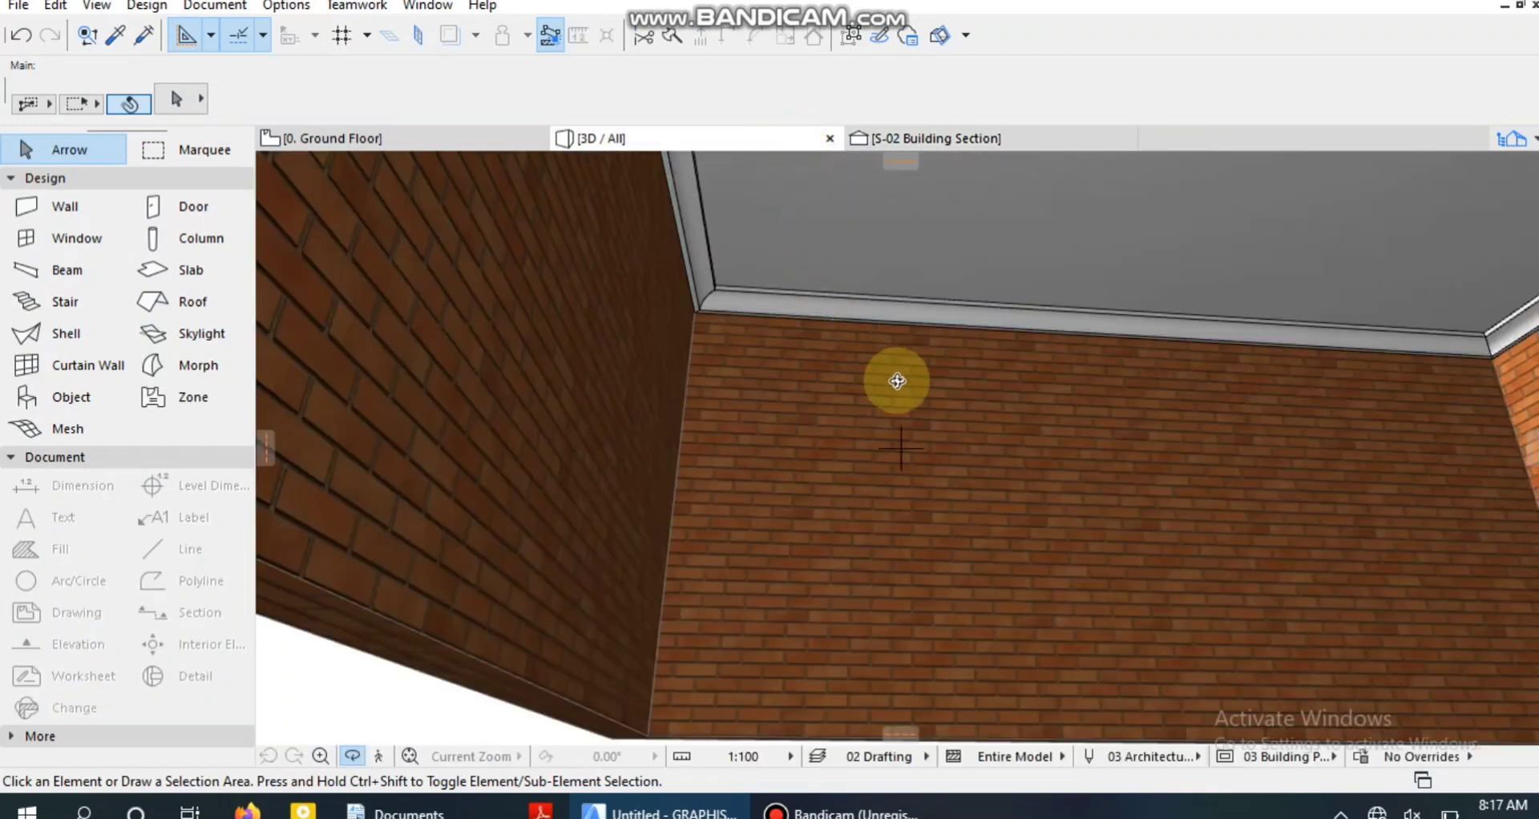
drag(1138, 303, 1387, 333)
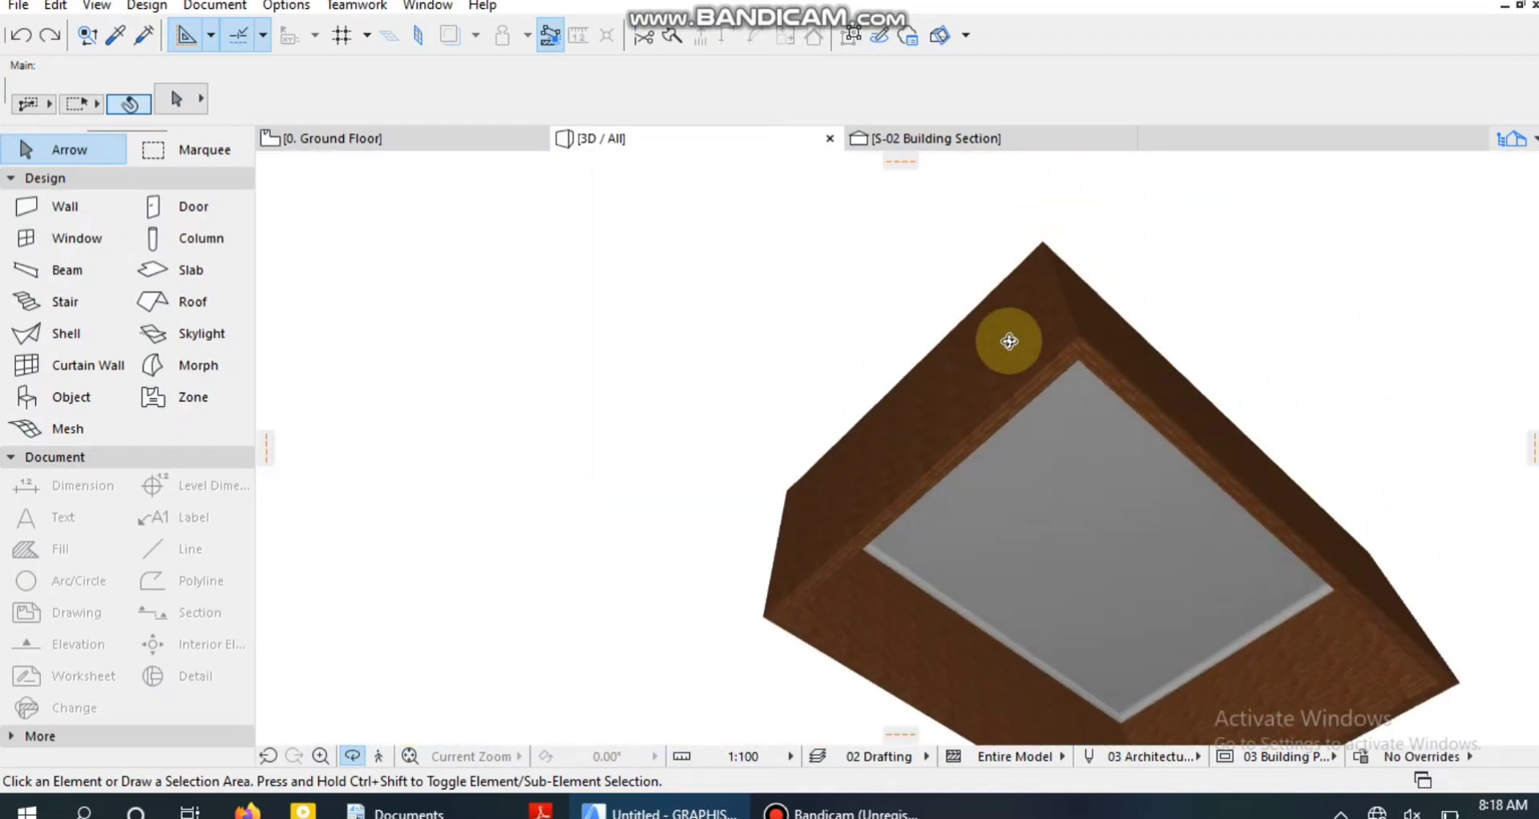
drag(959, 370, 1219, 657)
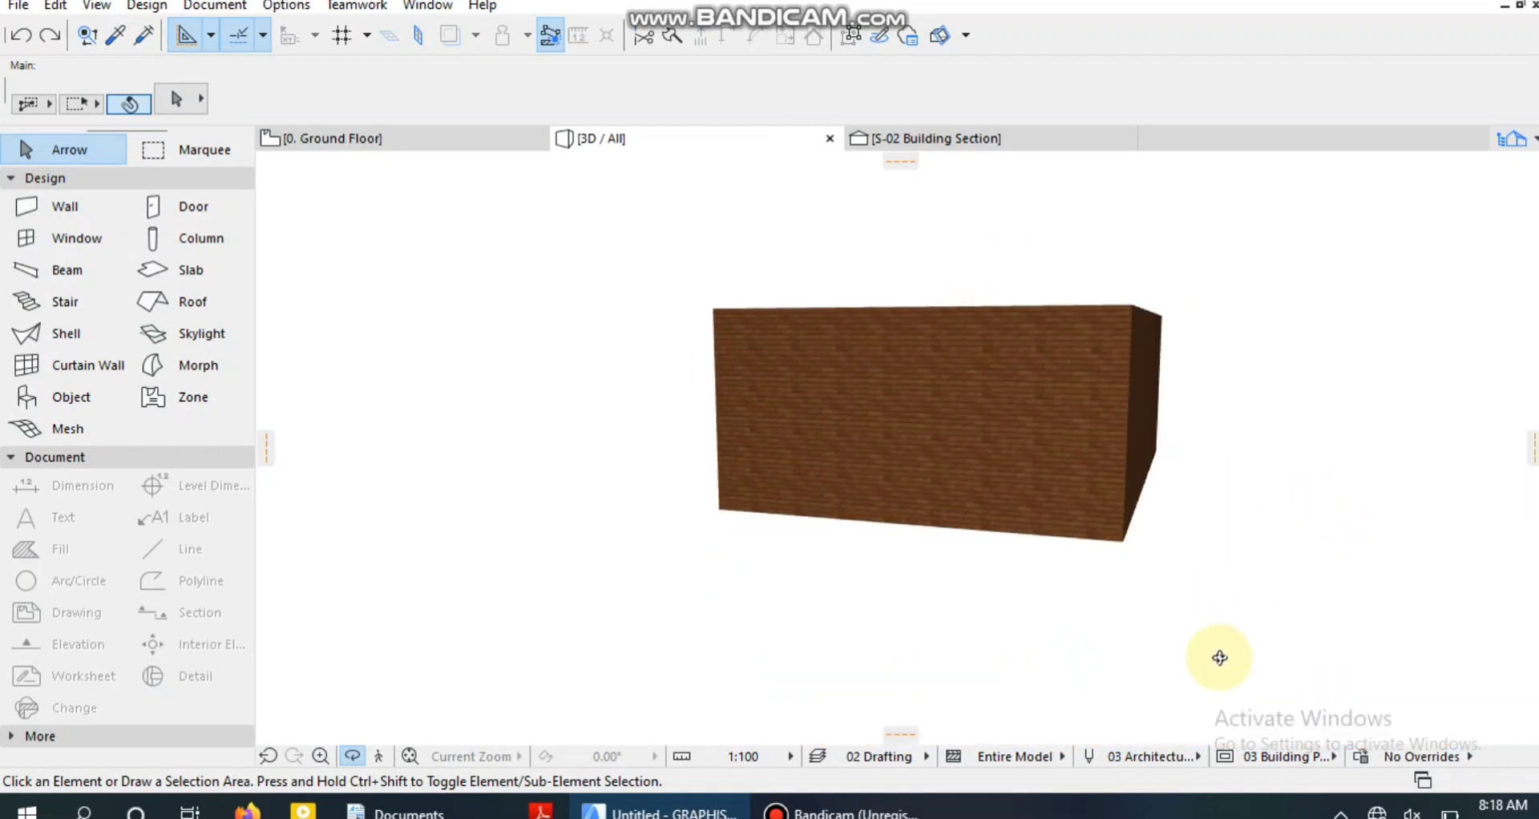
Return to the Ground Floor plan and clear the selection of the moldings and the upper wall.
click(452, 134)
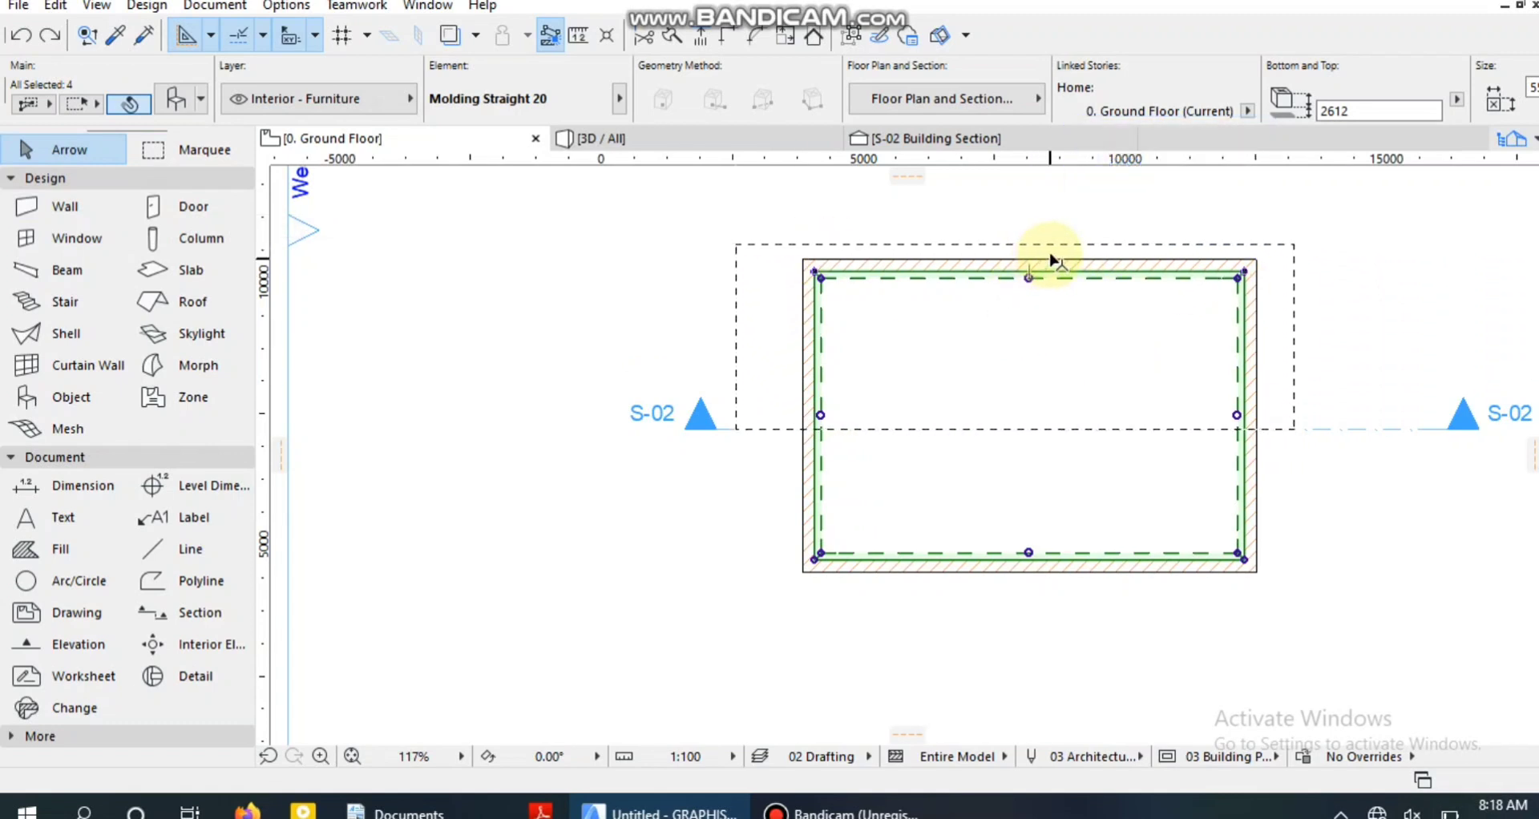
scroll(1048, 251, up, 4)
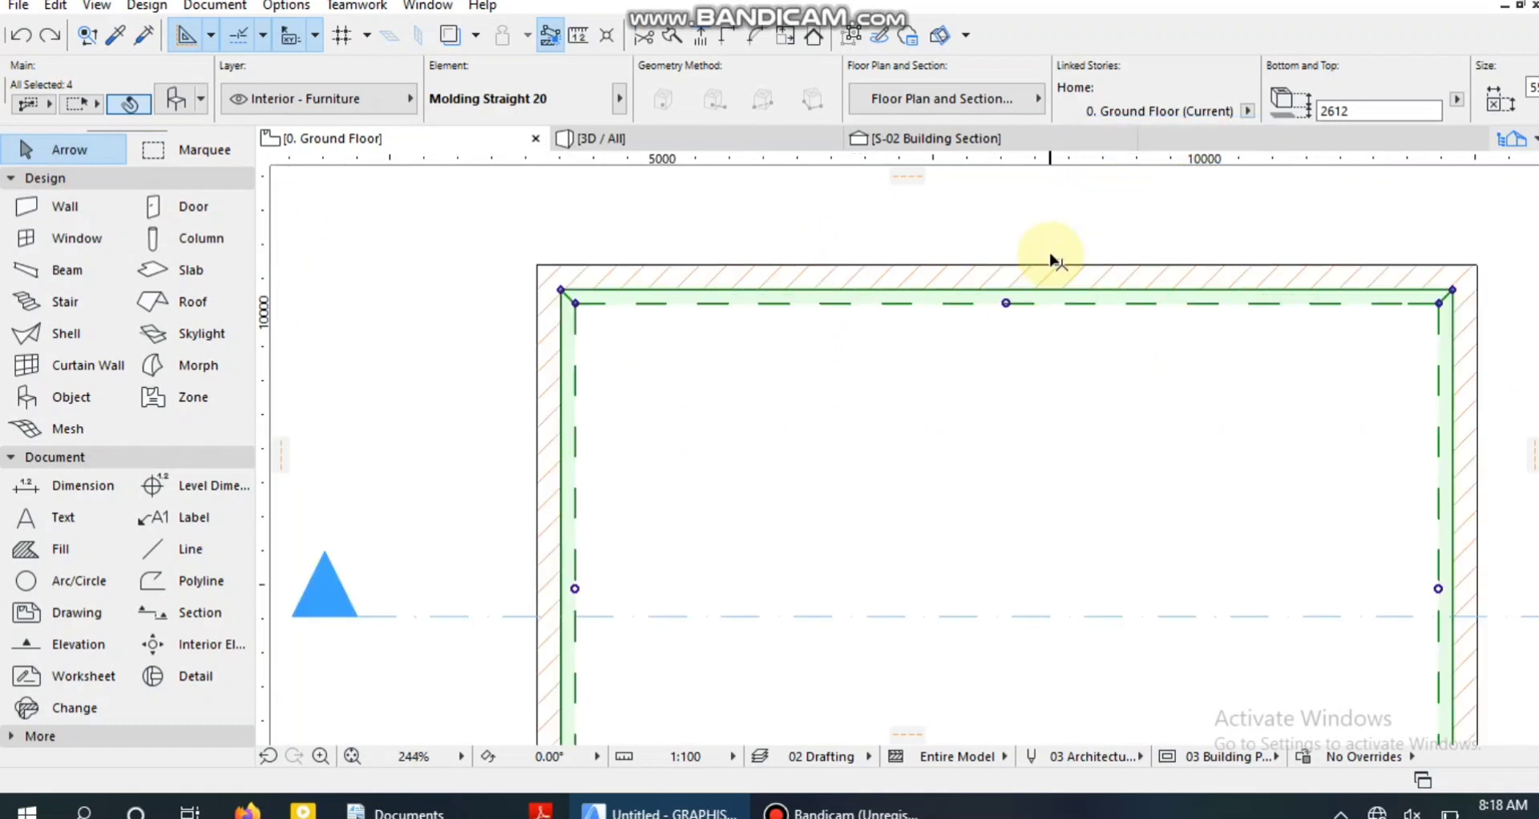
click(1005, 272)
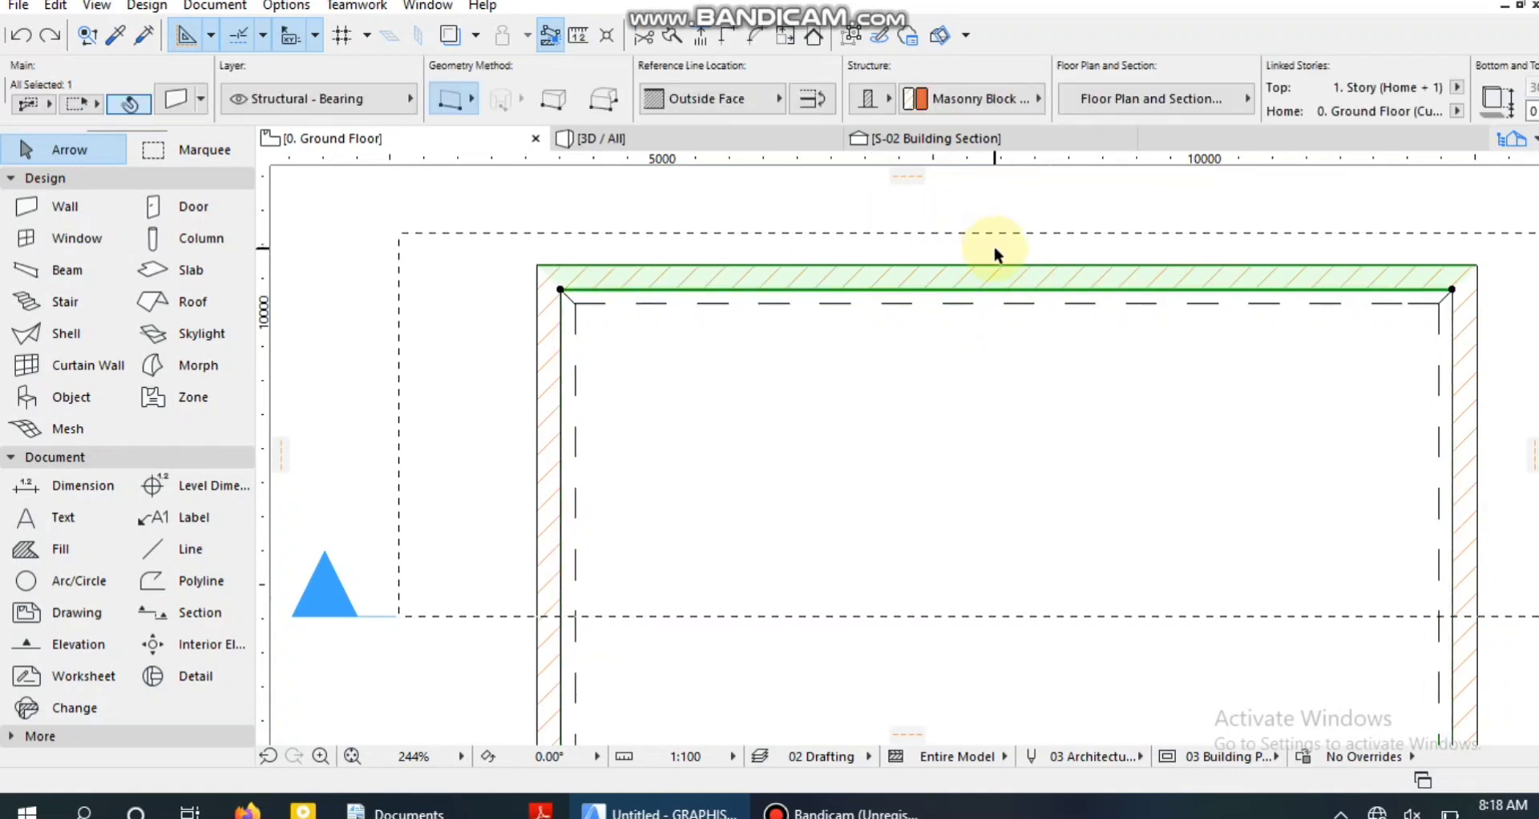
click(359, 215)
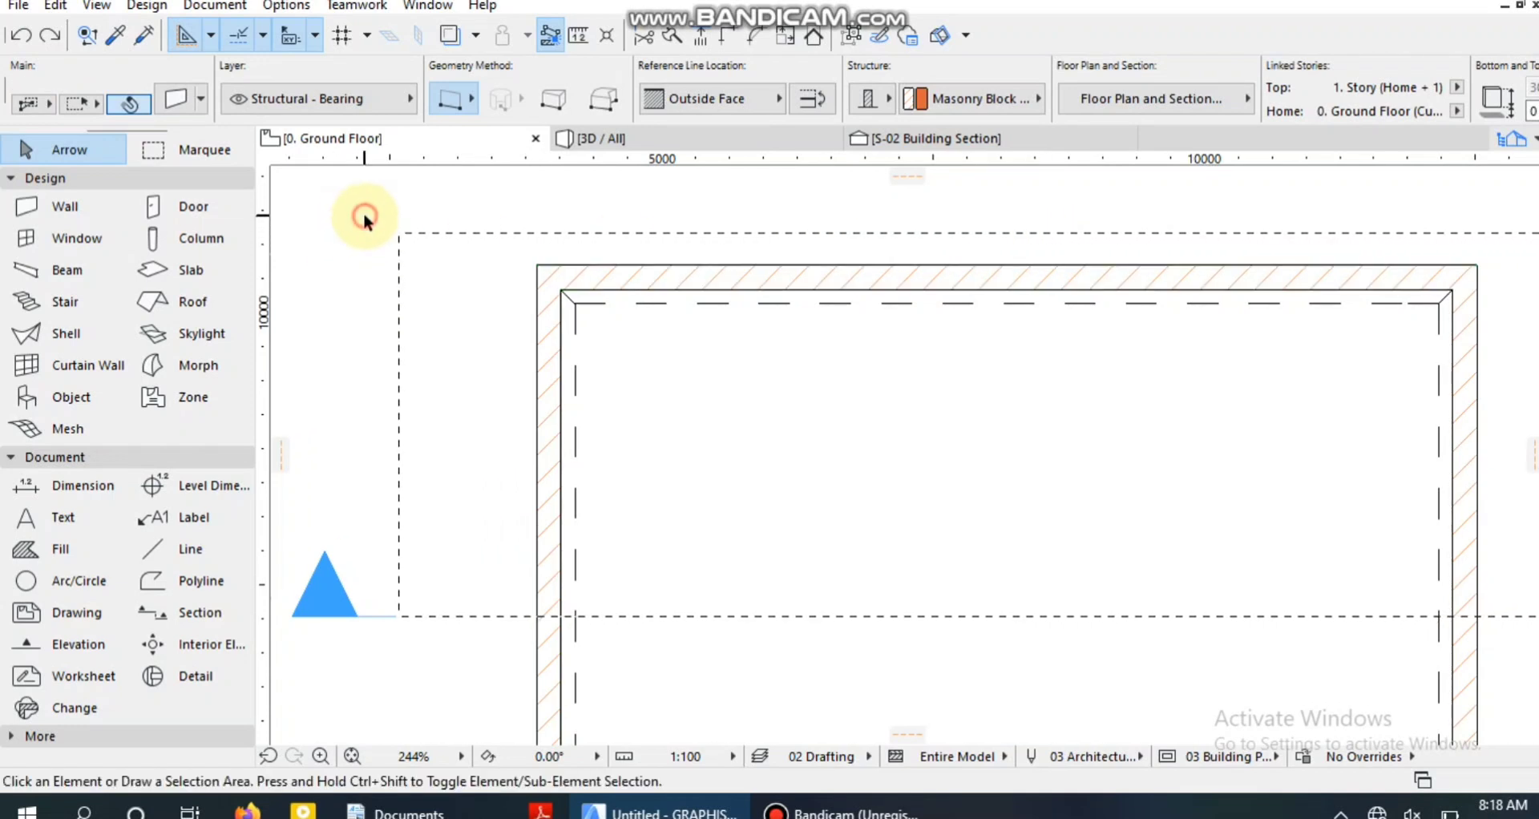
click(1118, 277)
click(1047, 360)
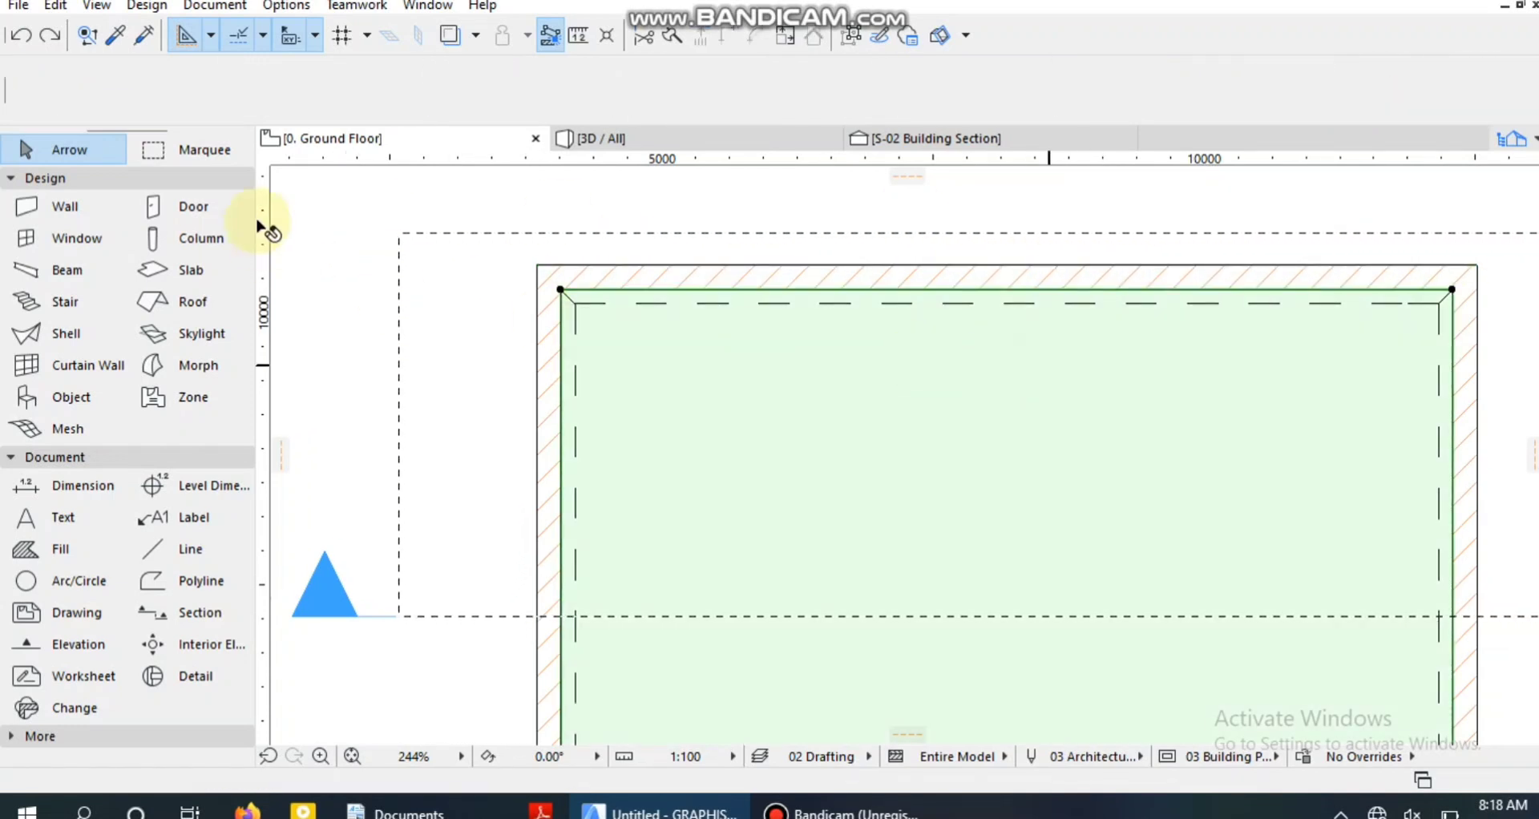
click(353, 202)
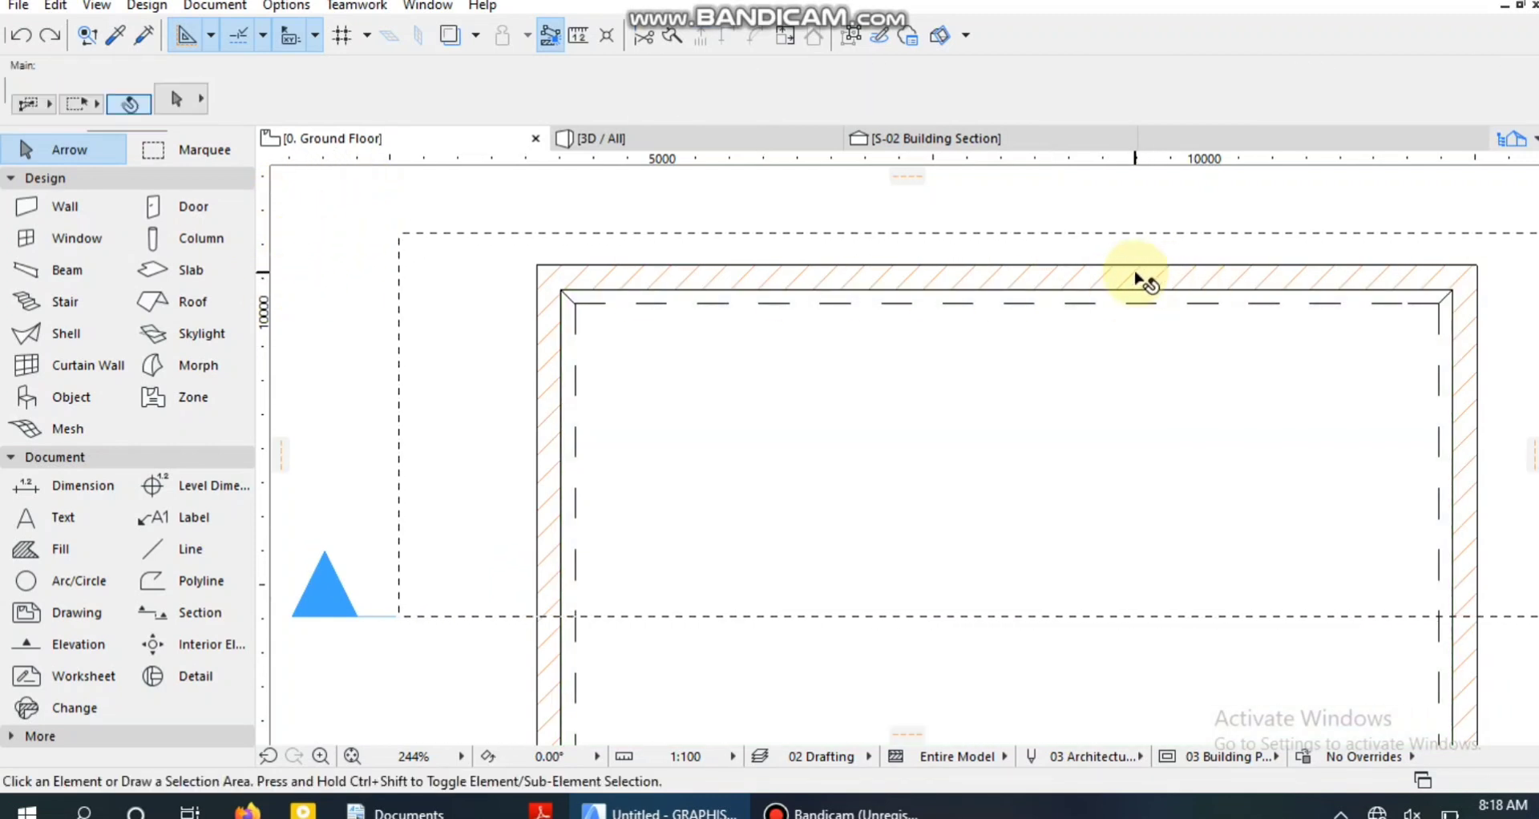
click(994, 292)
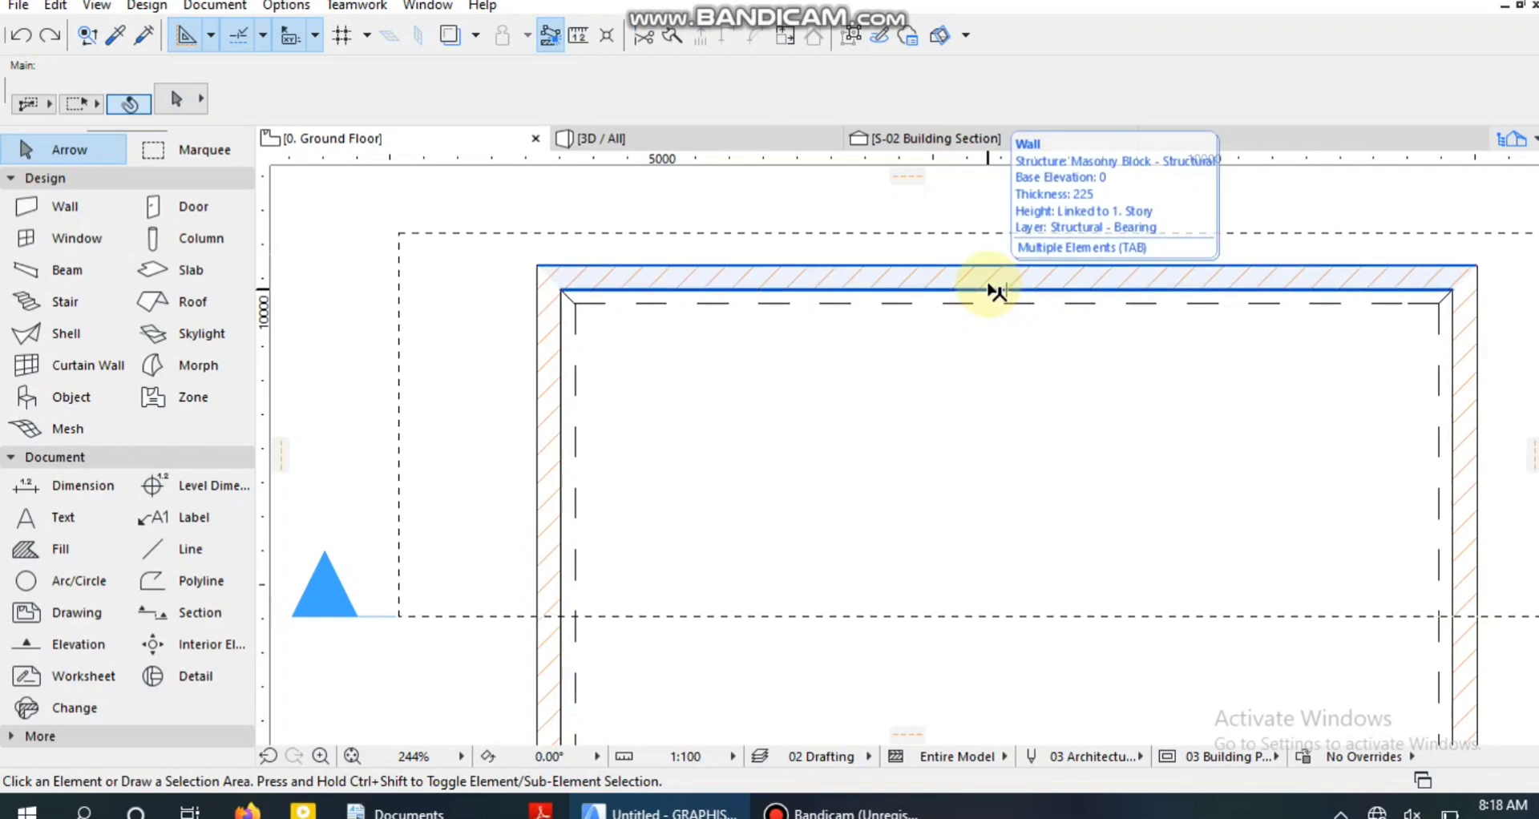
click(432, 262)
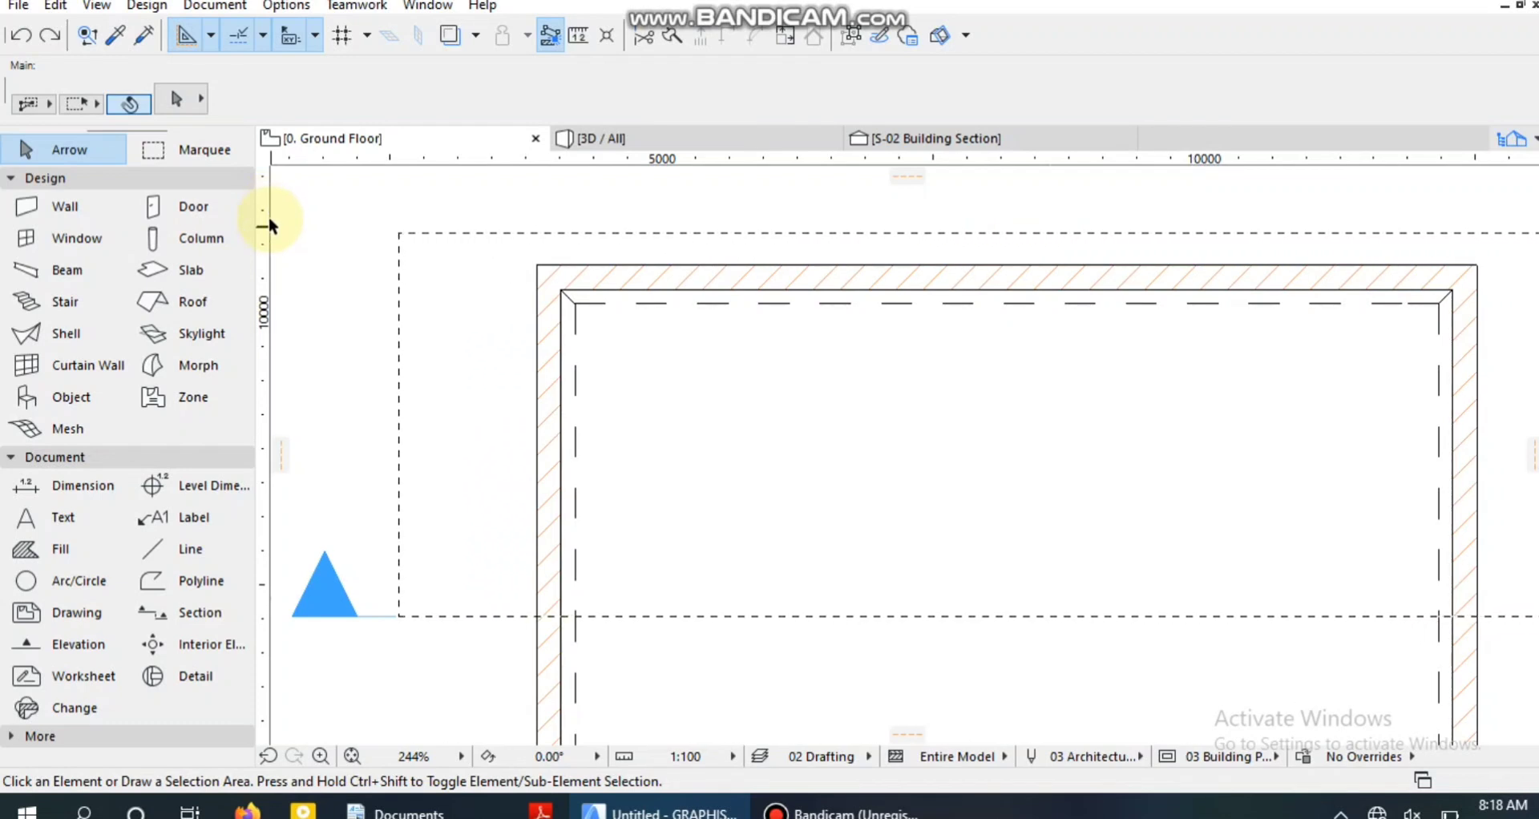
Hide the rulers around the Ground Floor plan and turn them back on.
click(96, 8)
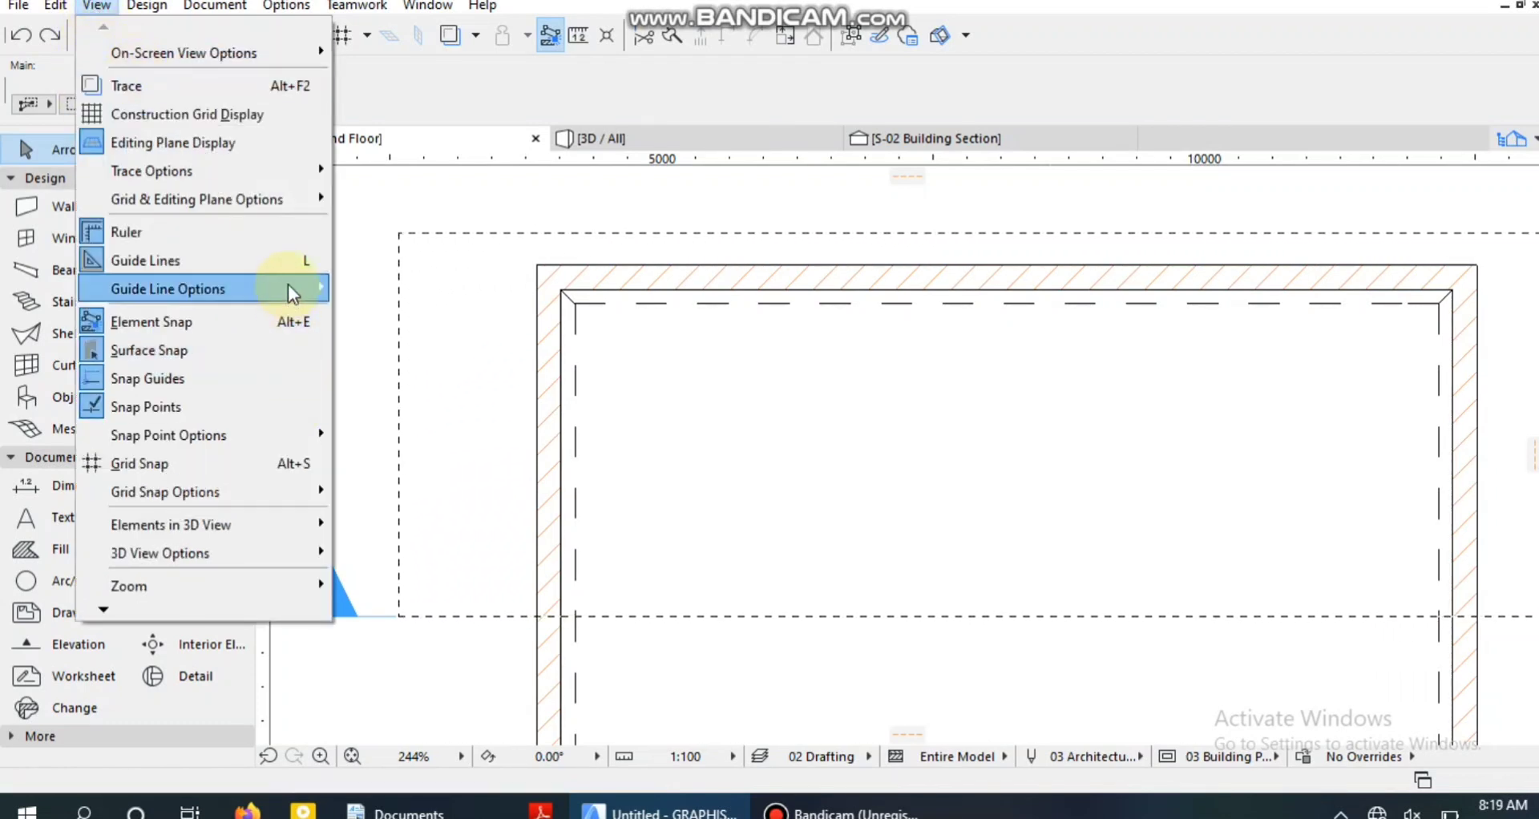
click(225, 239)
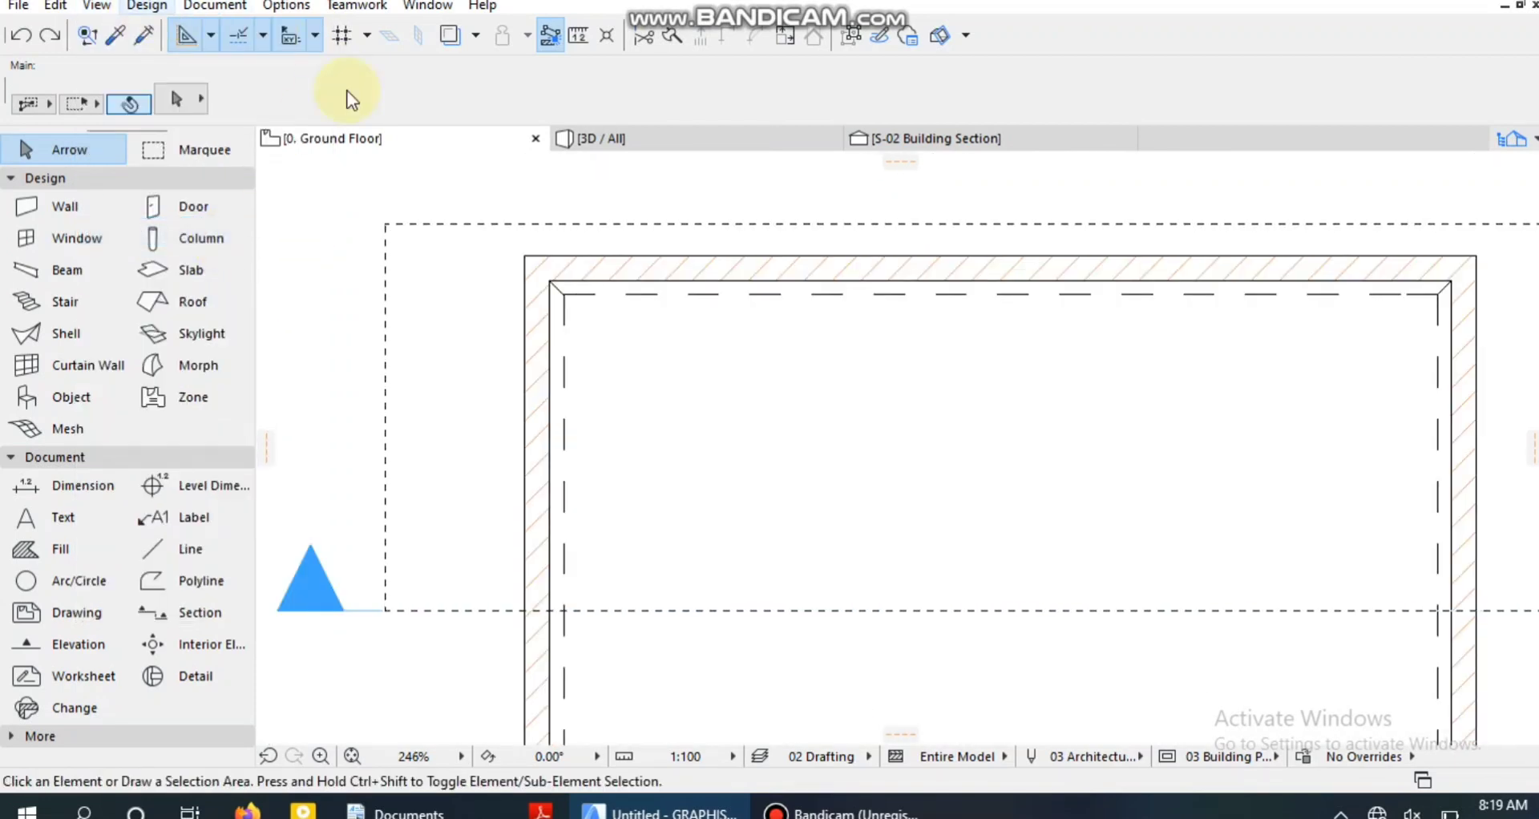
click(90, 8)
mouse_move(99, 6)
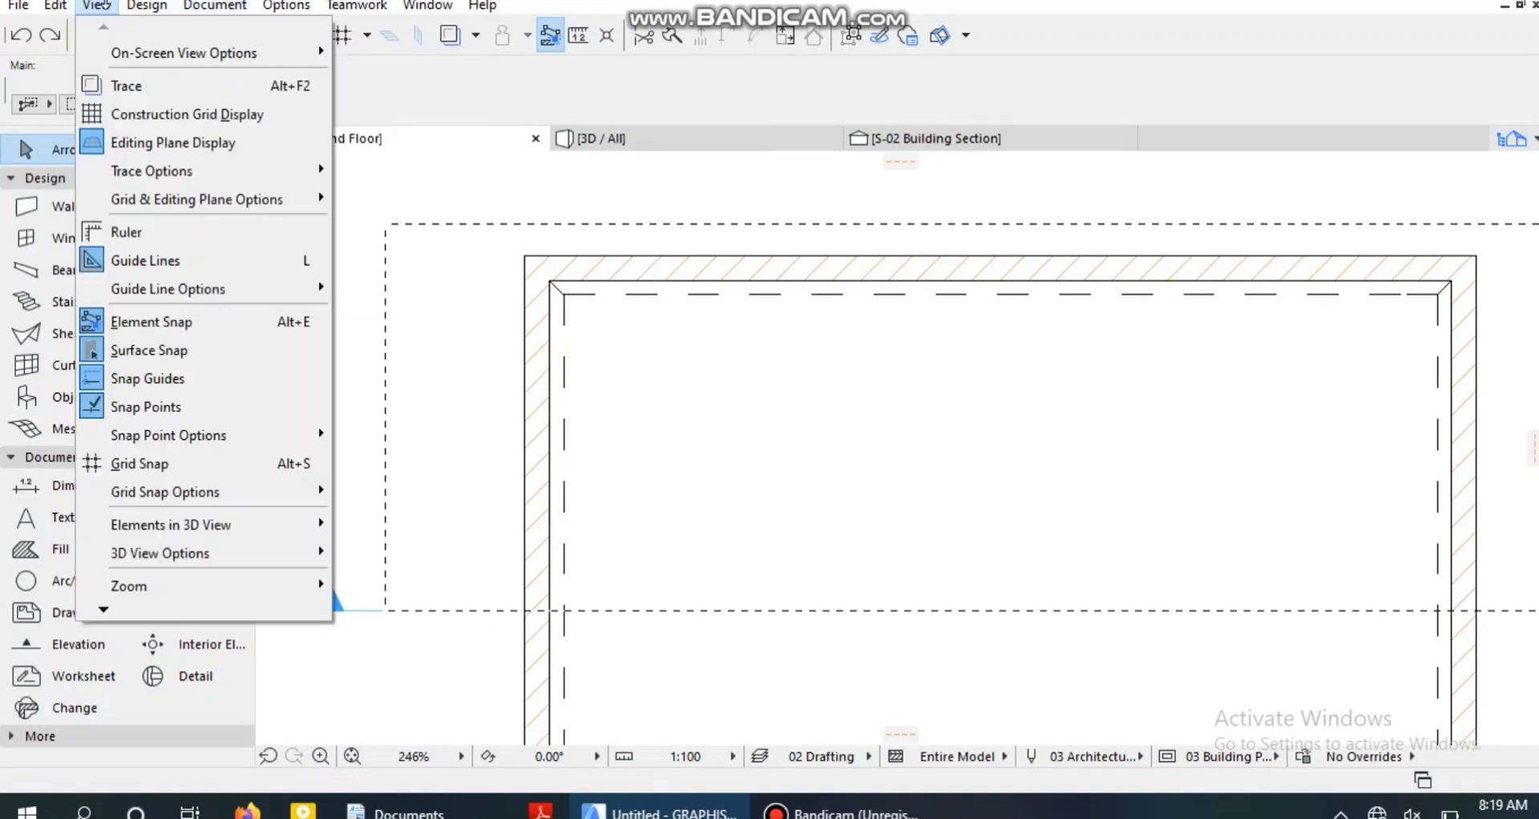
click(112, 231)
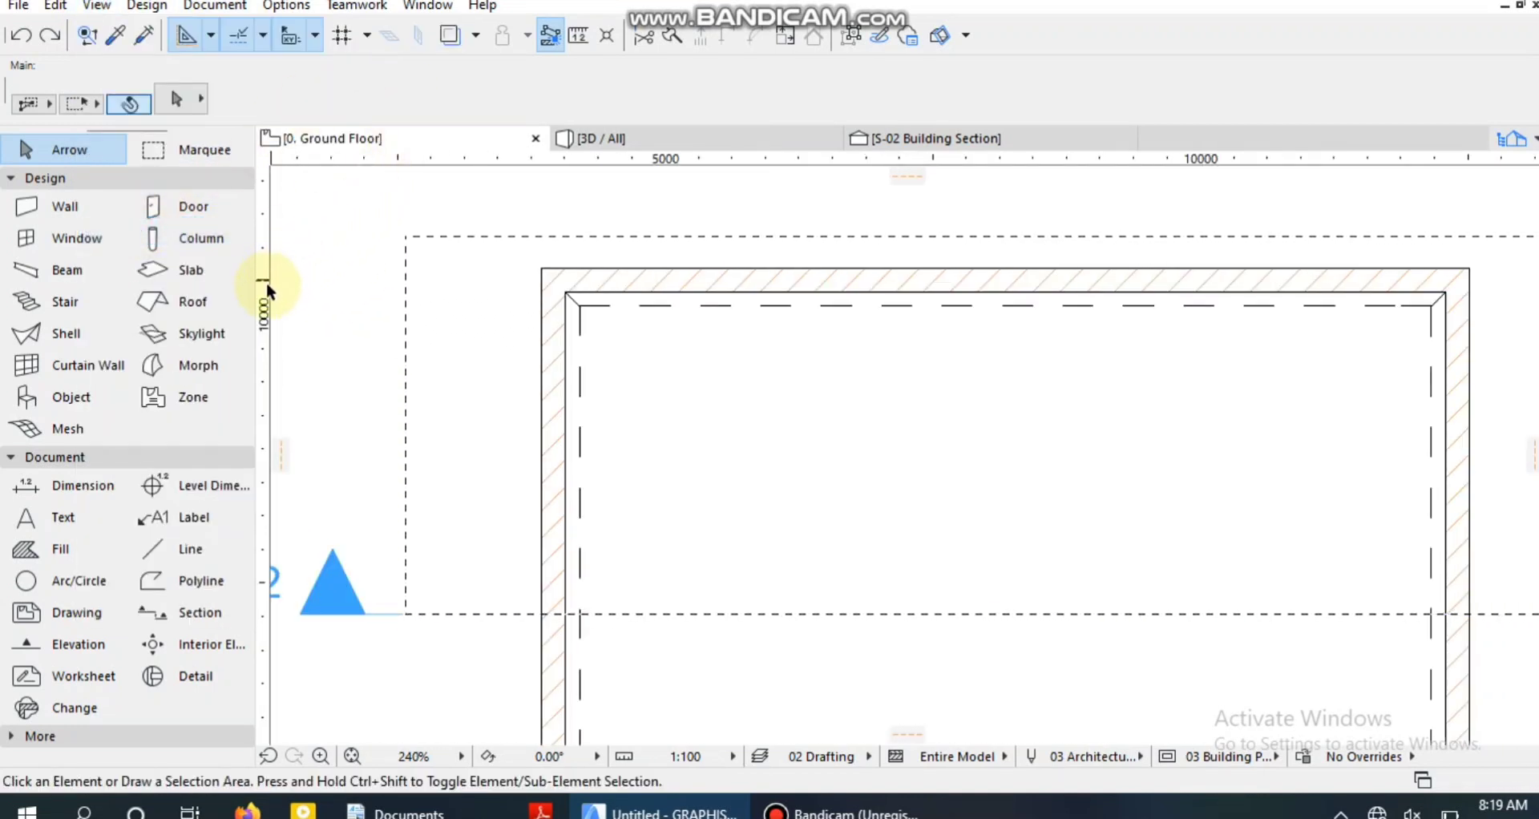
Place a vertical guide line through the midpoint of the upper wall's outer edge.
drag(267, 282, 747, 243)
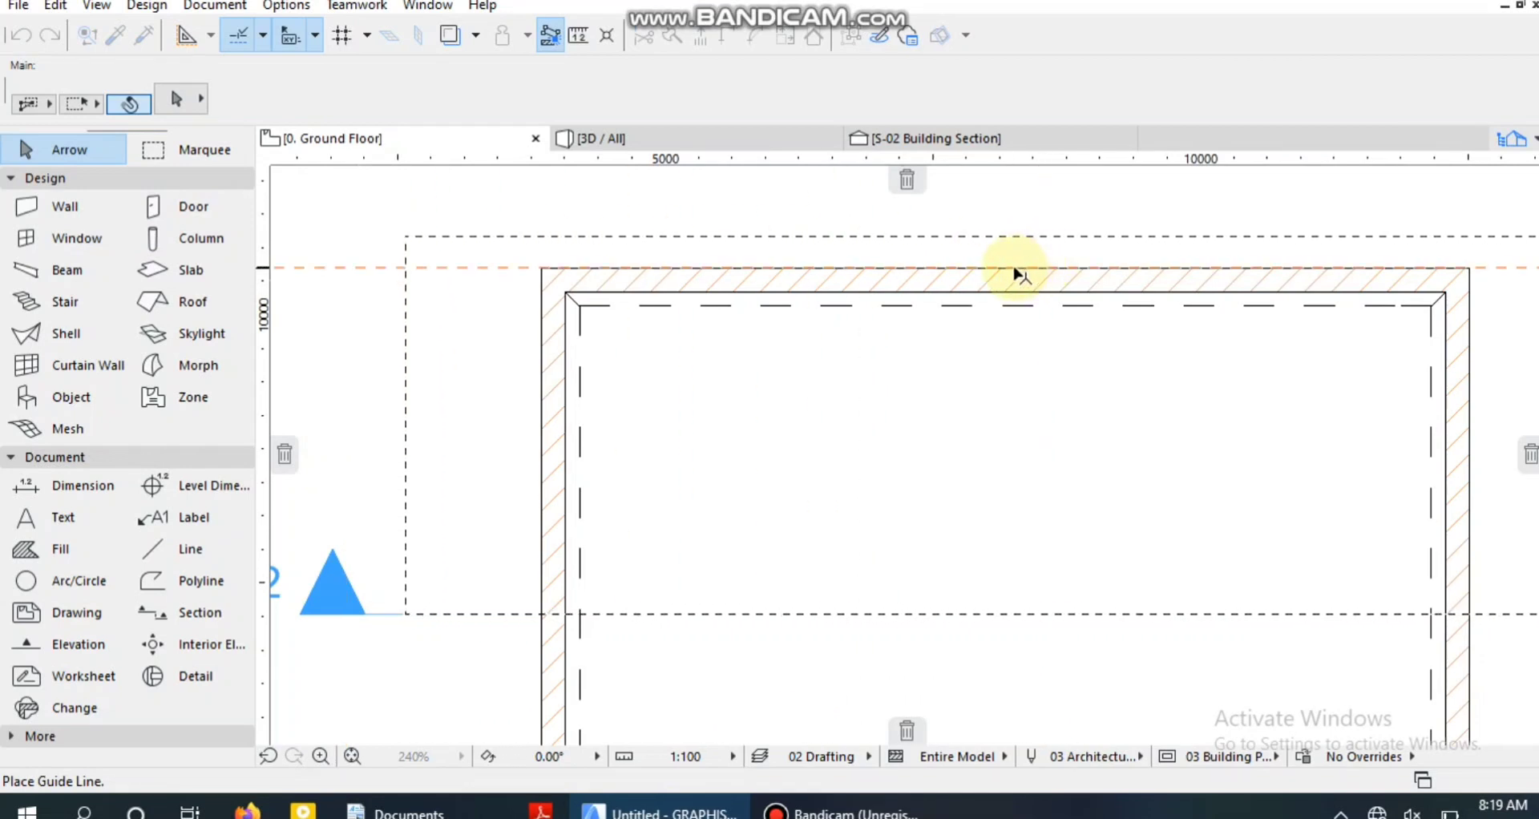
drag(1007, 282, 1004, 271)
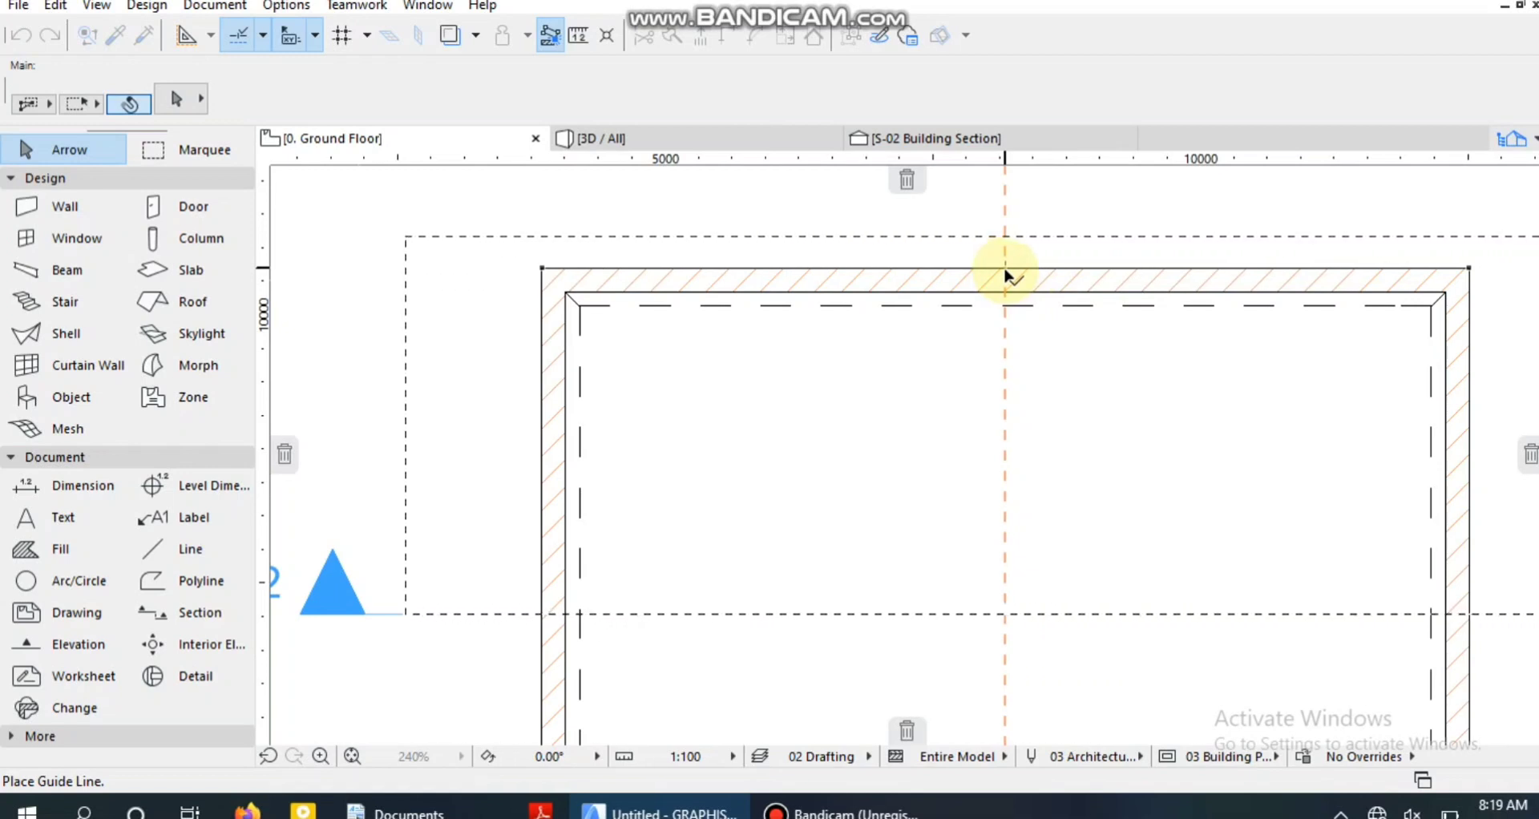
drag(1006, 274, 1006, 274)
scroll(1011, 321, down, 3)
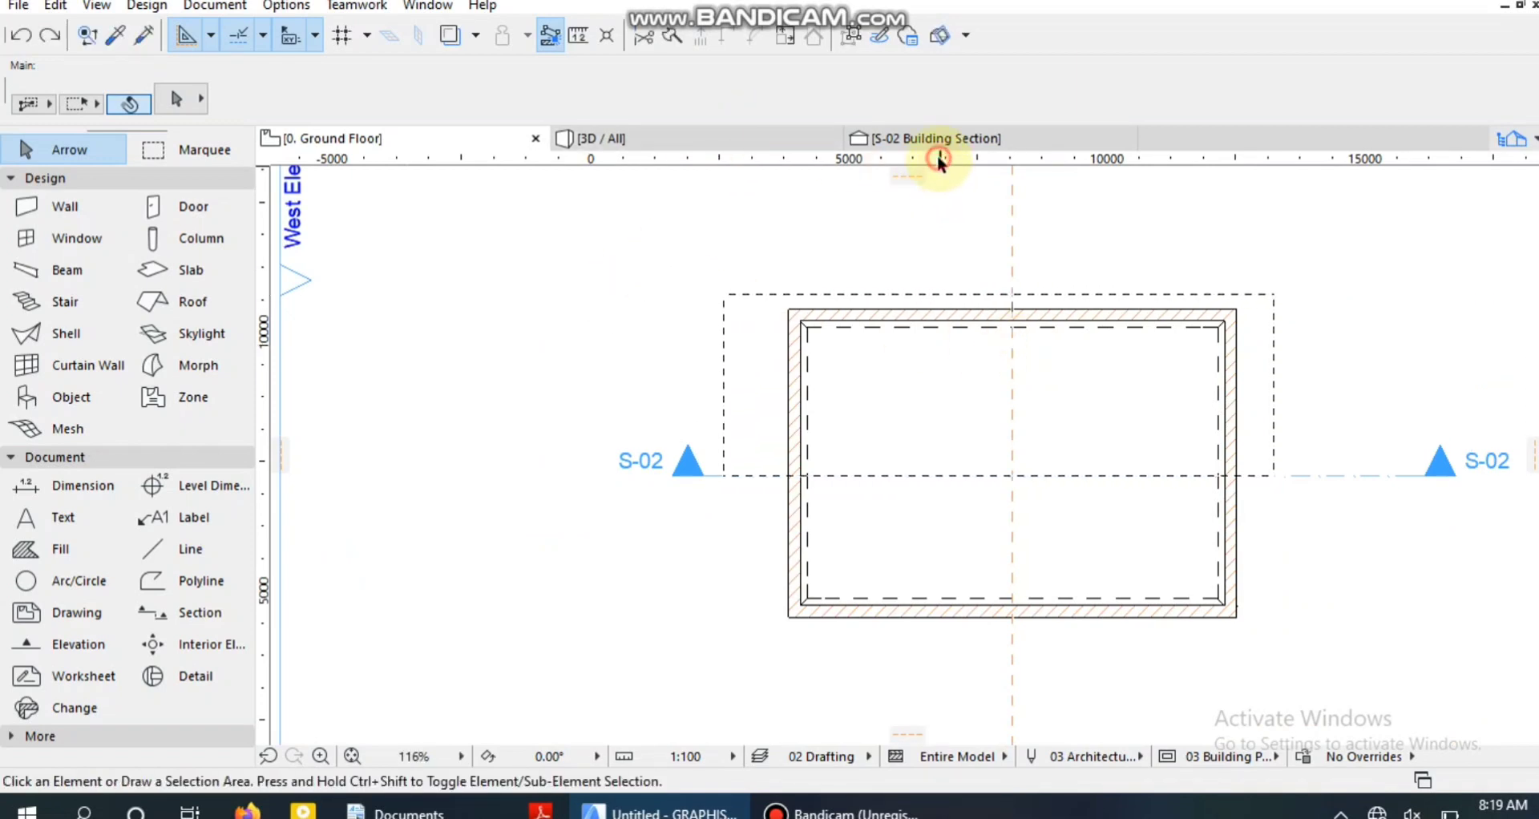
Place a horizontal guide line through the midpoint of the left wall's inner edge.
drag(936, 157, 799, 463)
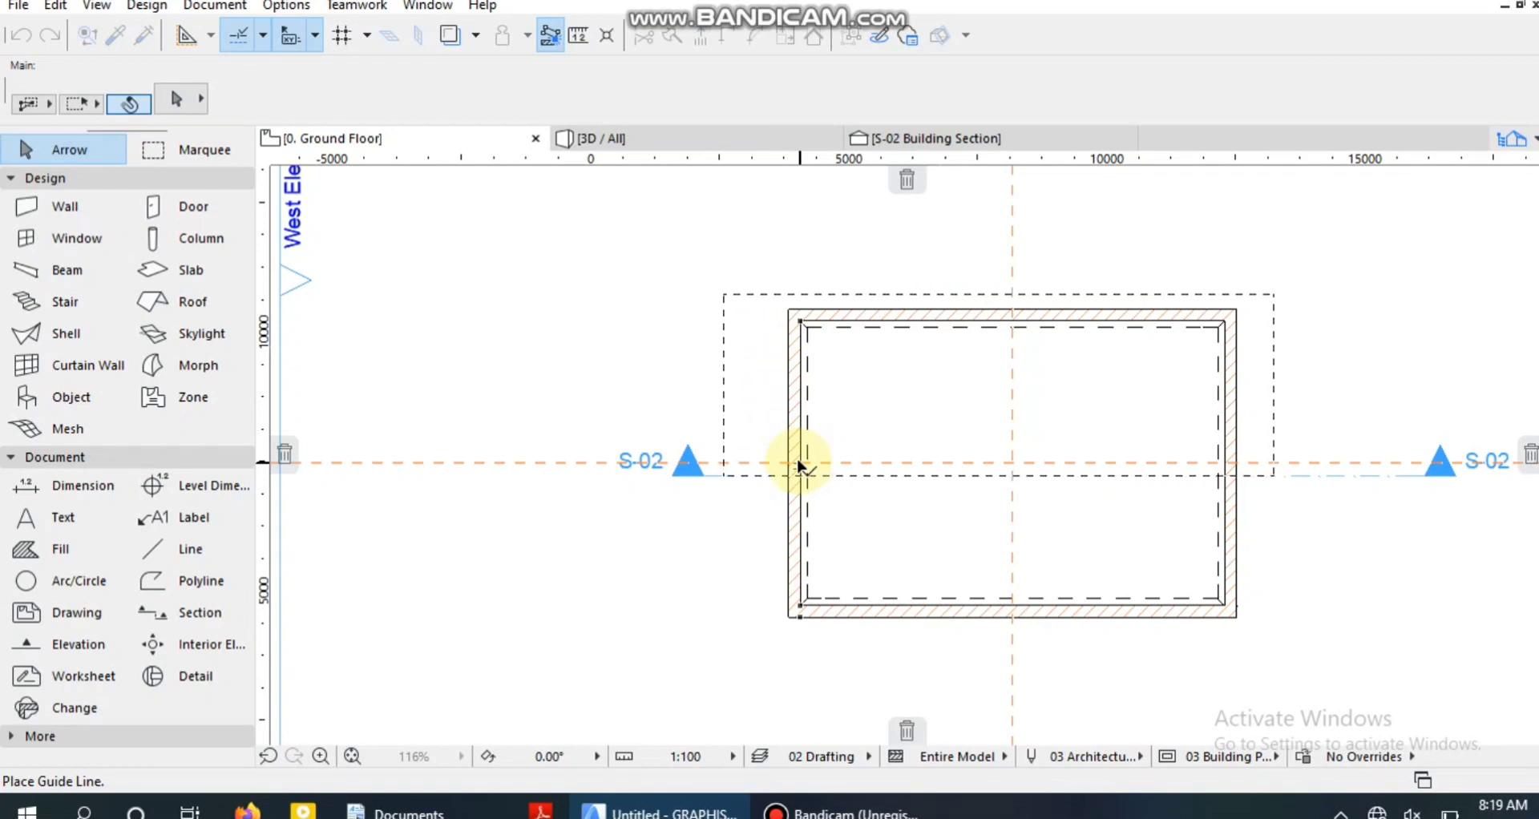
scroll(799, 463, up, 3)
scroll(799, 464, up, 1)
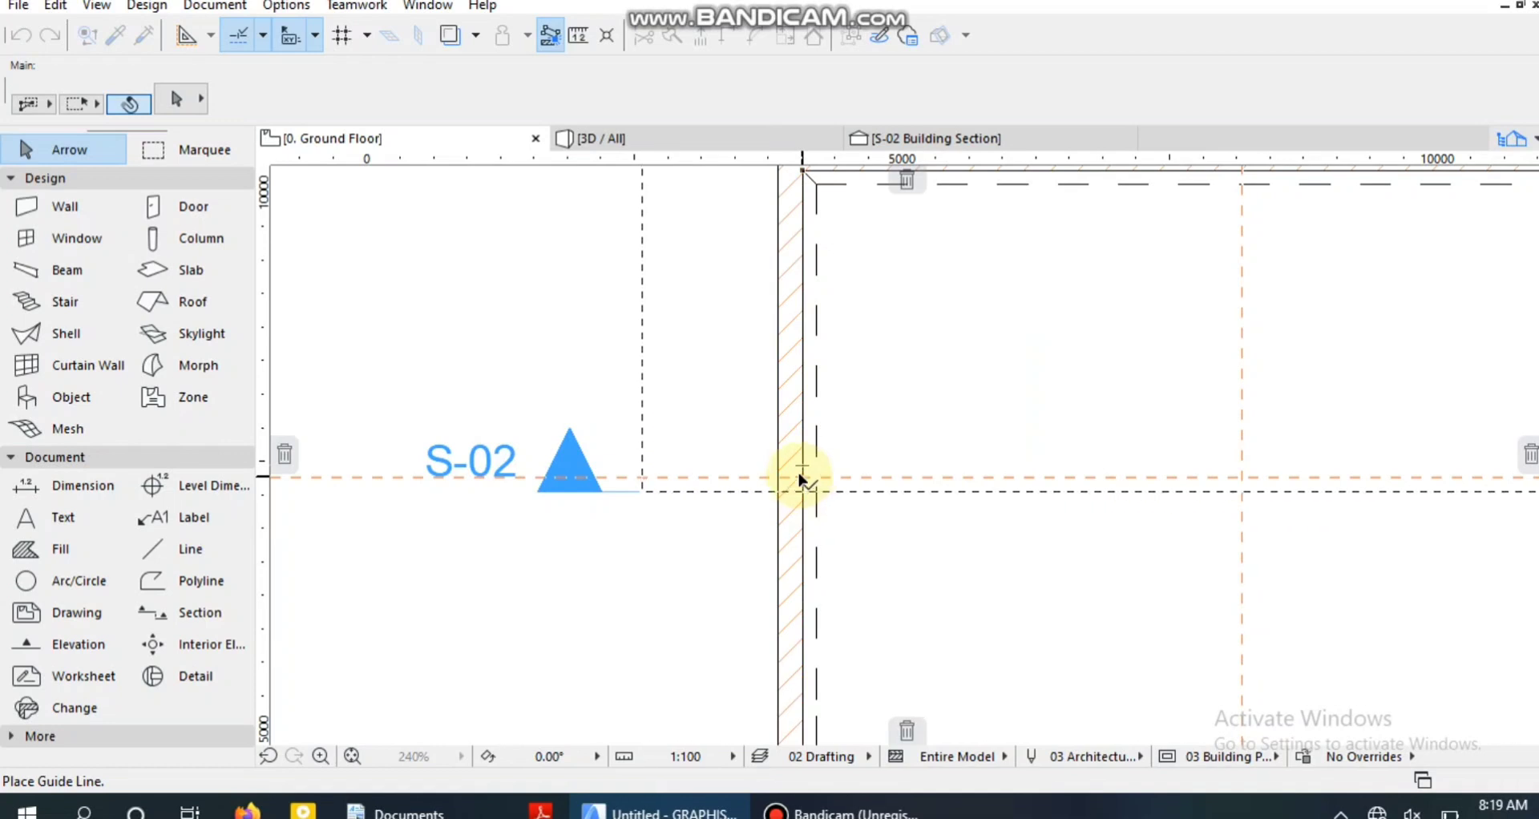
click(799, 479)
scroll(1277, 433, down, 6)
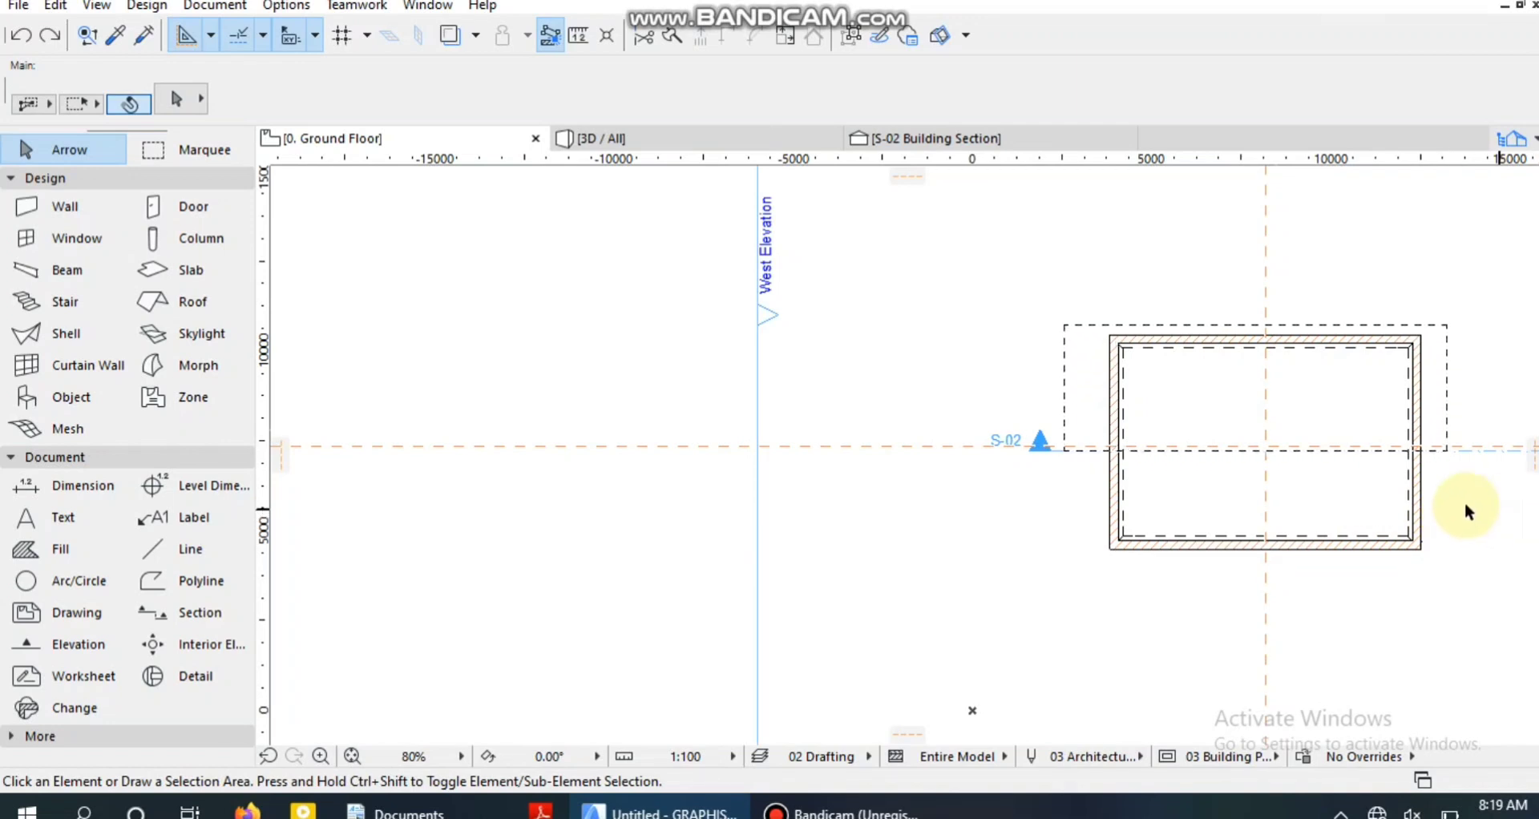
scroll(944, 590, up, 7)
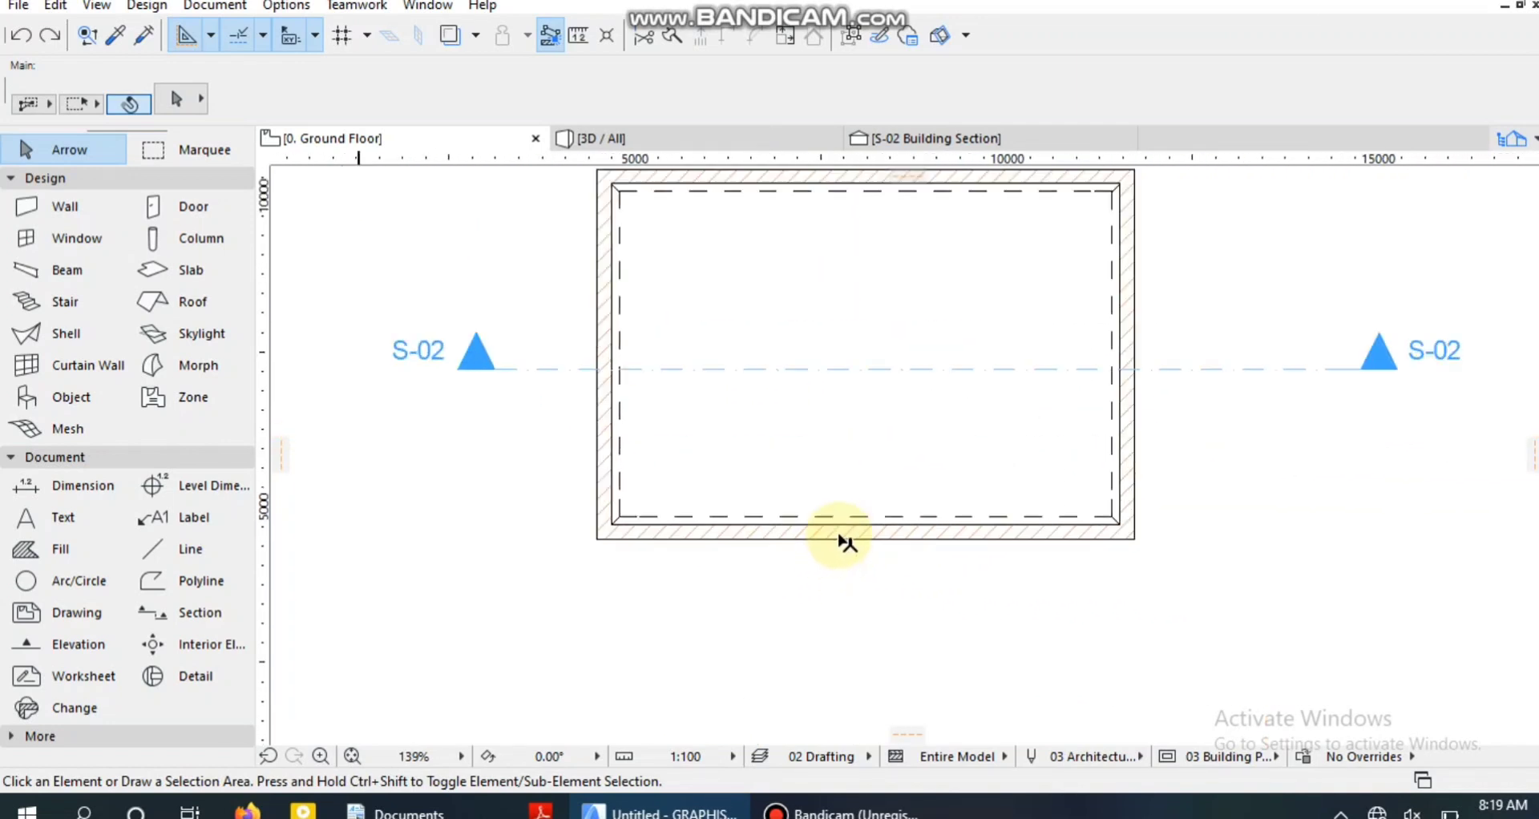
scroll(882, 645, down, 2)
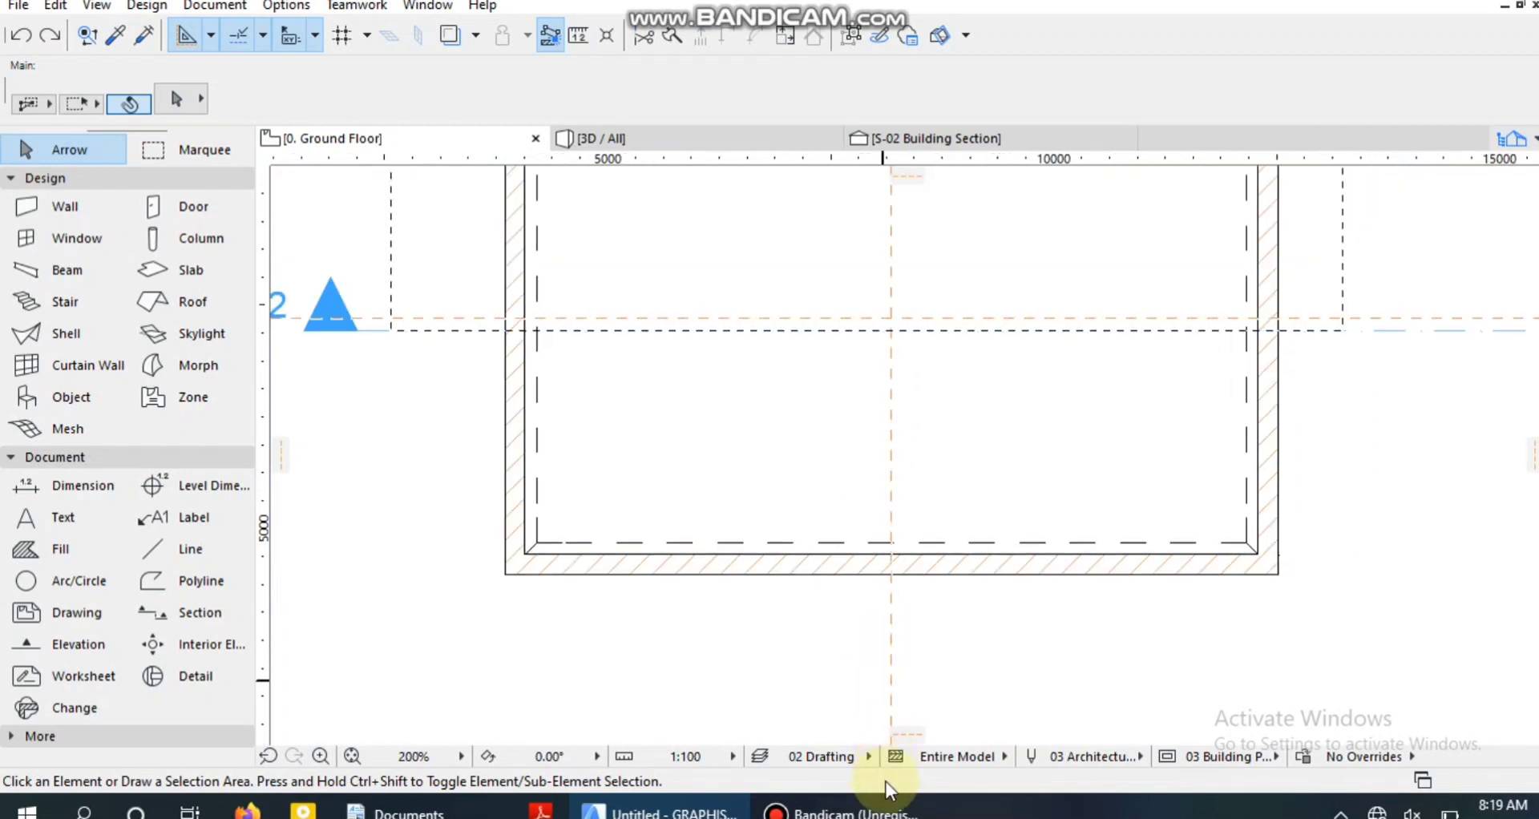
scroll(1036, 645, down, 2)
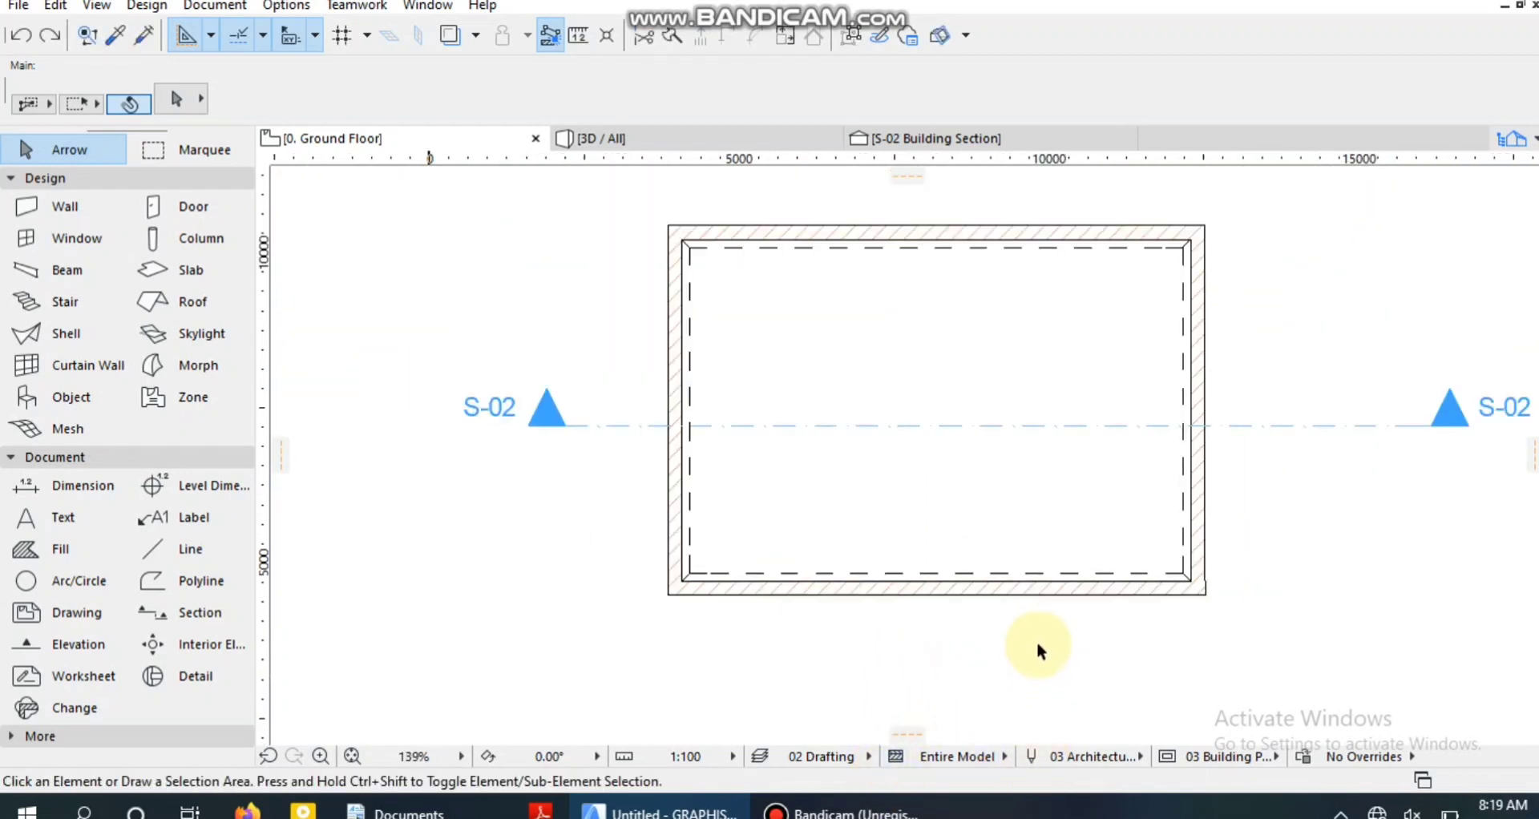
scroll(1040, 731, up, 1)
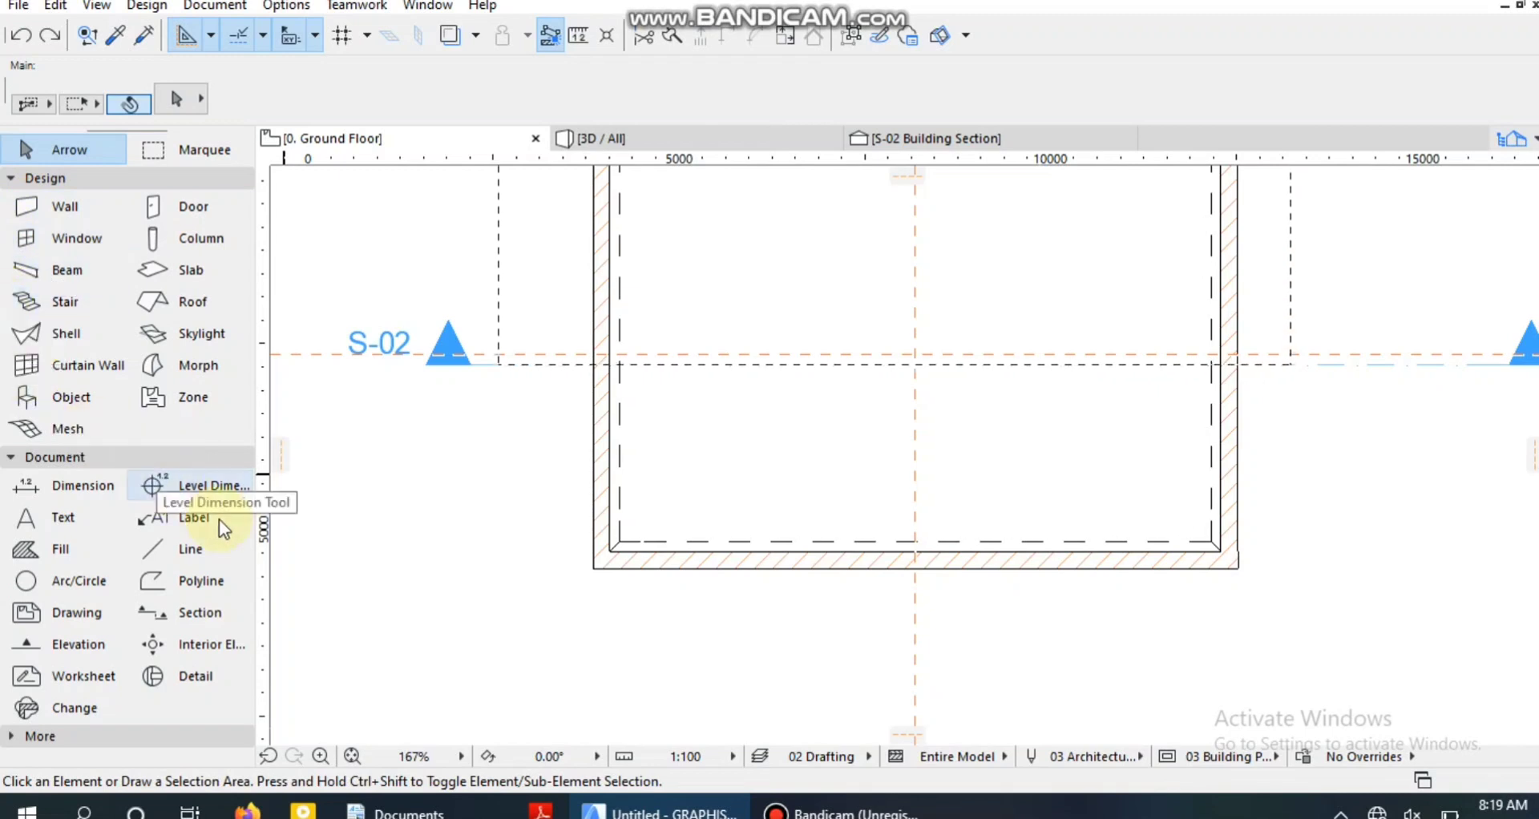
Draw a rectangular slab about 2,980 by 2,630 mm in the middle of the room, around the guide lines' crossing, and finish with the Slab tool.
click(190, 273)
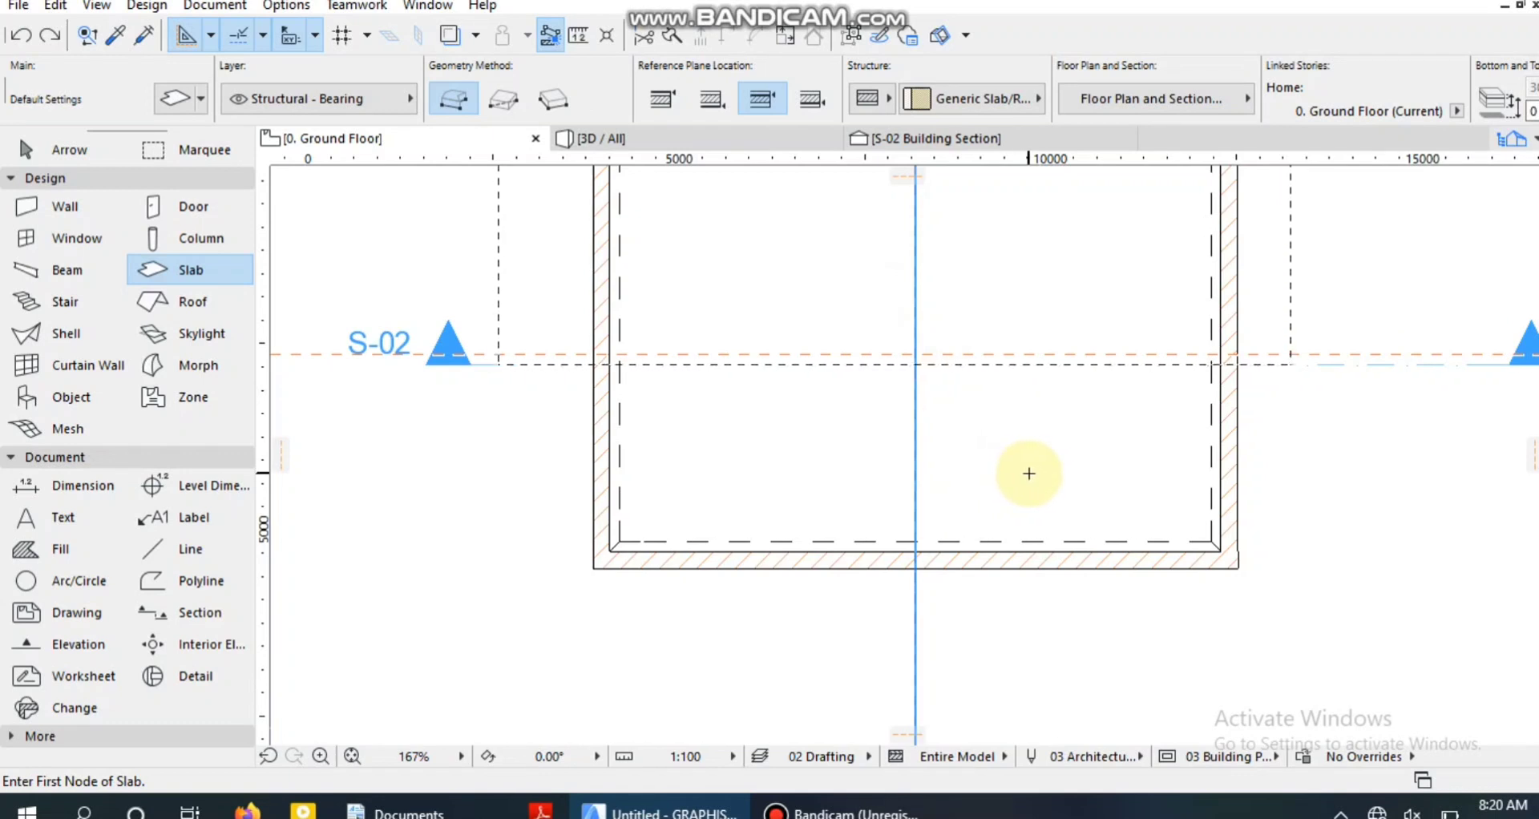
click(1027, 440)
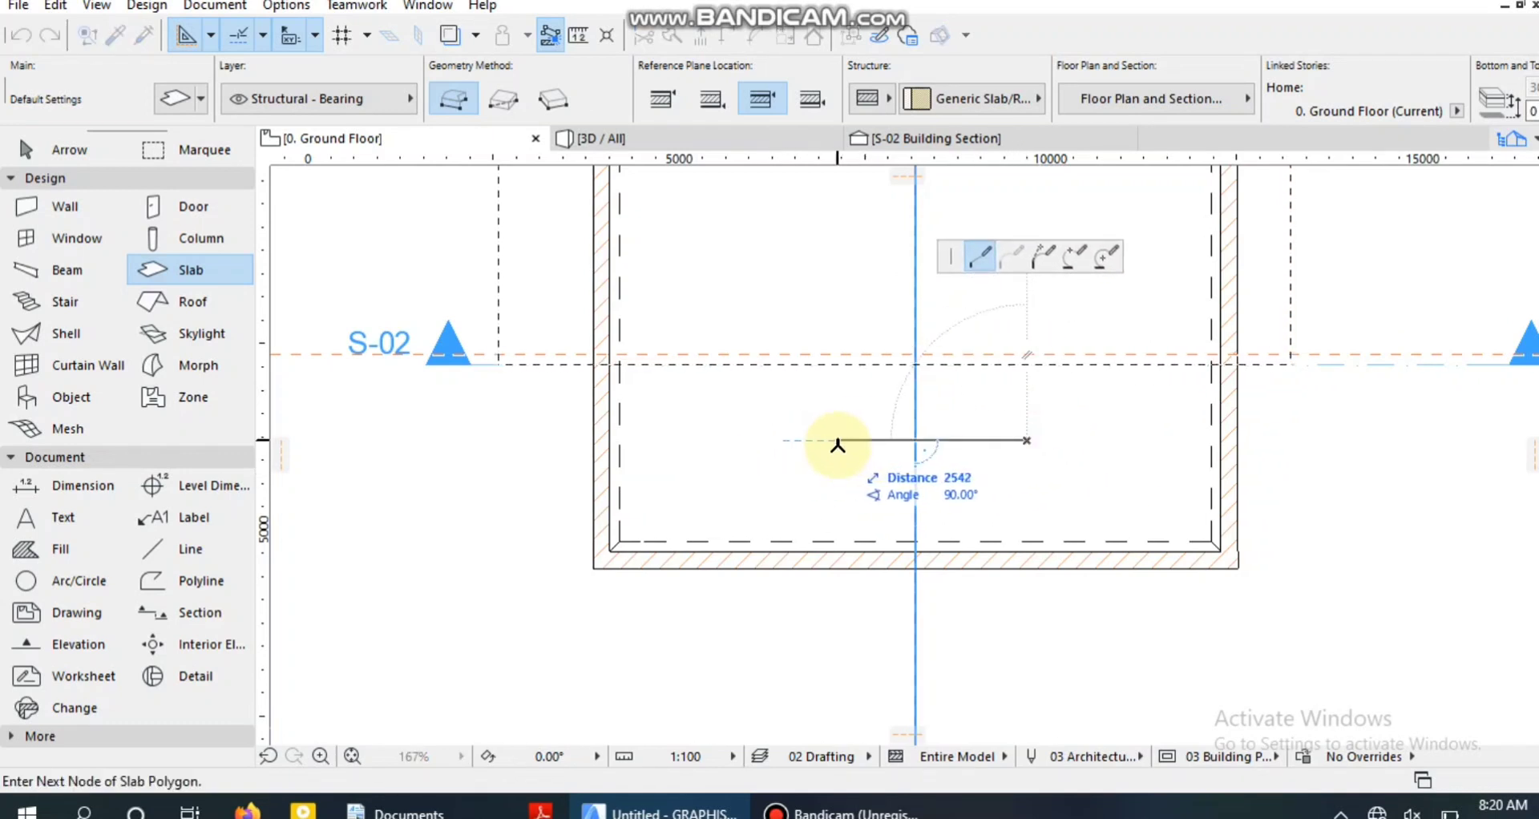
click(805, 440)
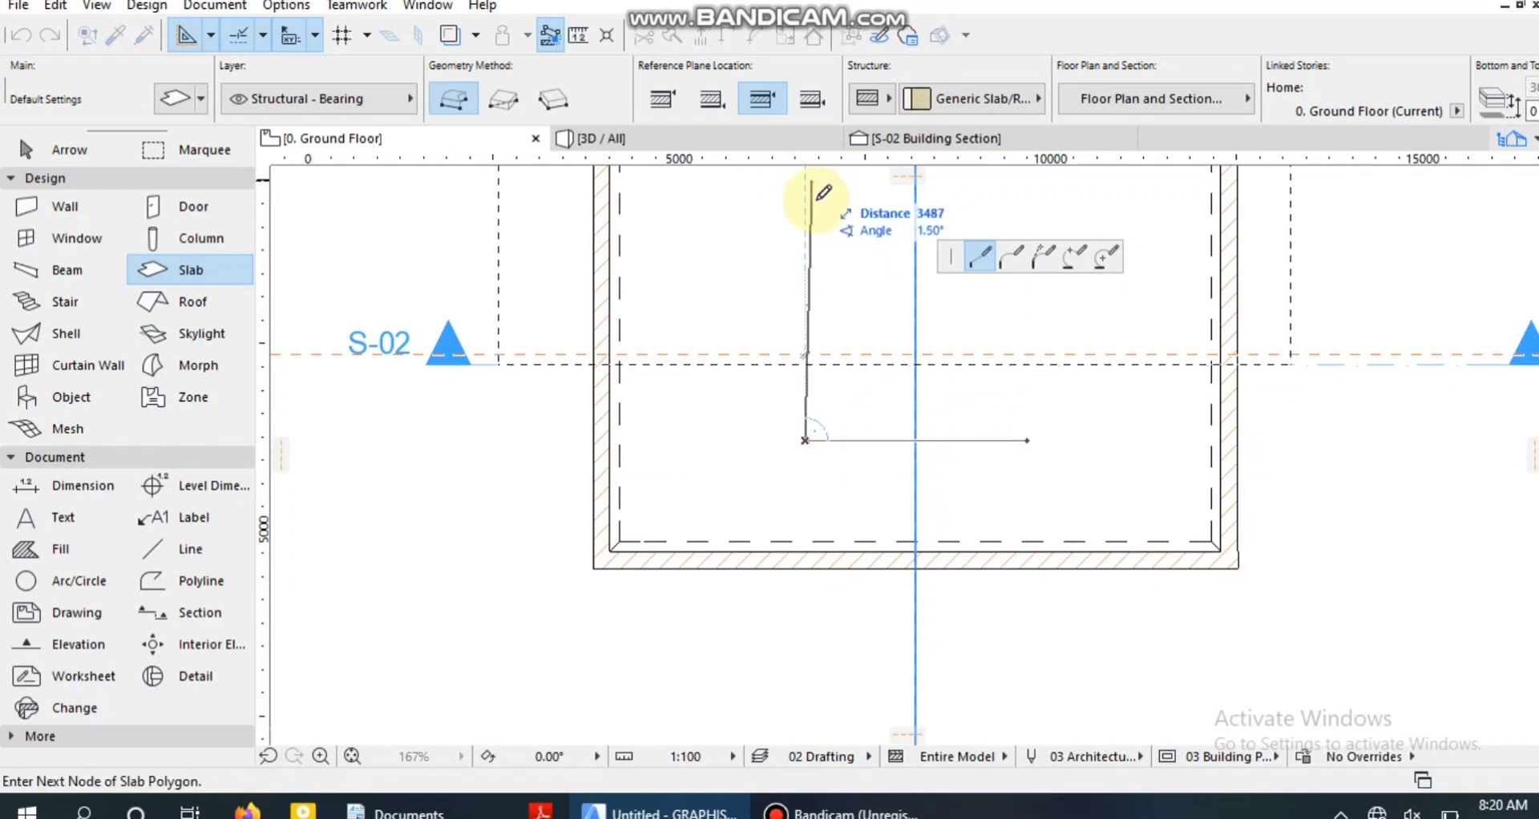
scroll(815, 186, up, 1)
middle_drag(814, 186, 823, 455)
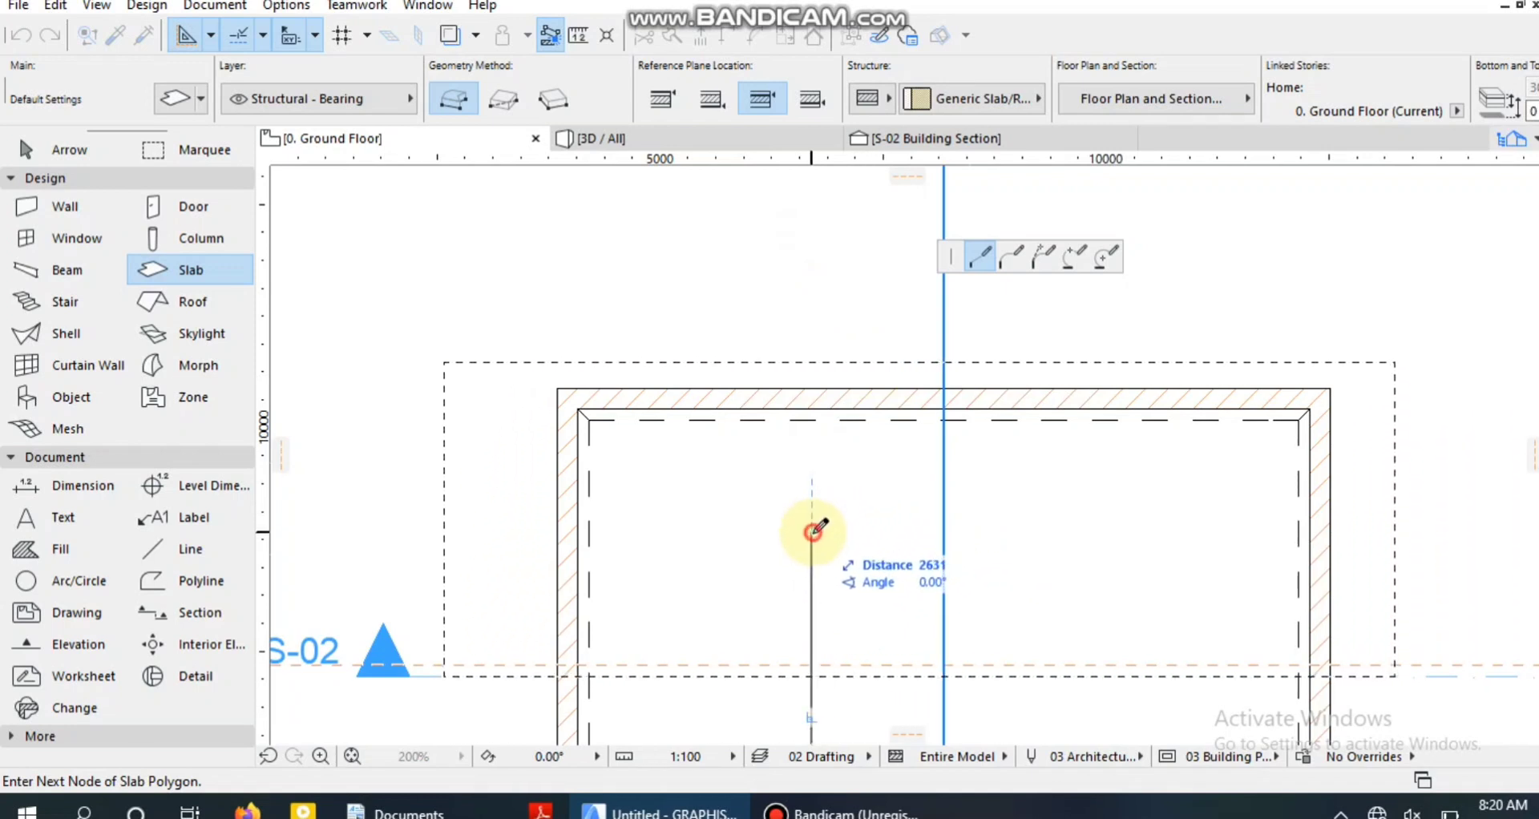
click(812, 532)
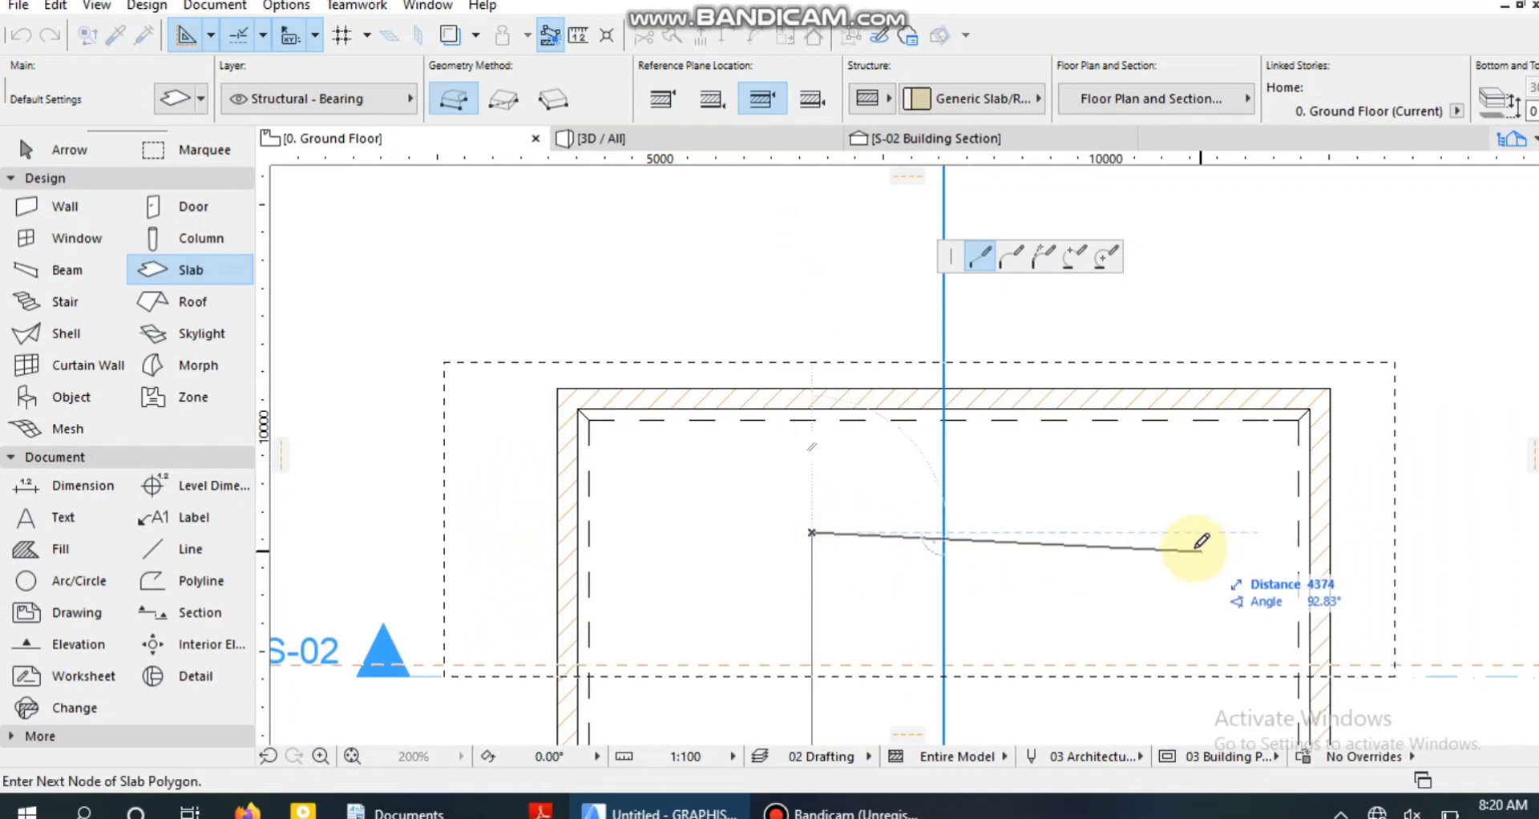
click(1076, 532)
scroll(1078, 531, down, 4)
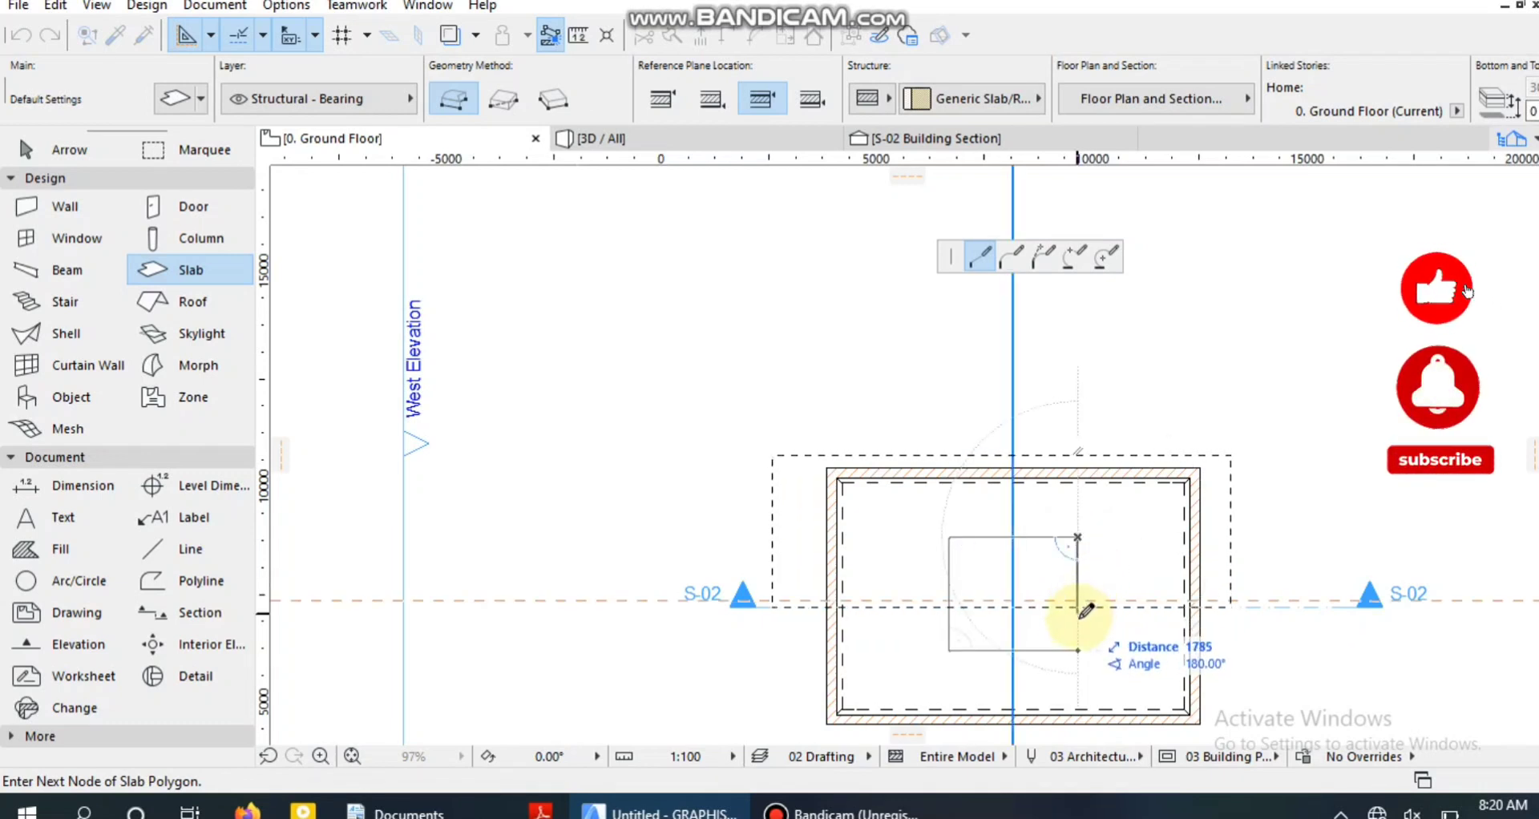
click(1077, 650)
click(676, 463)
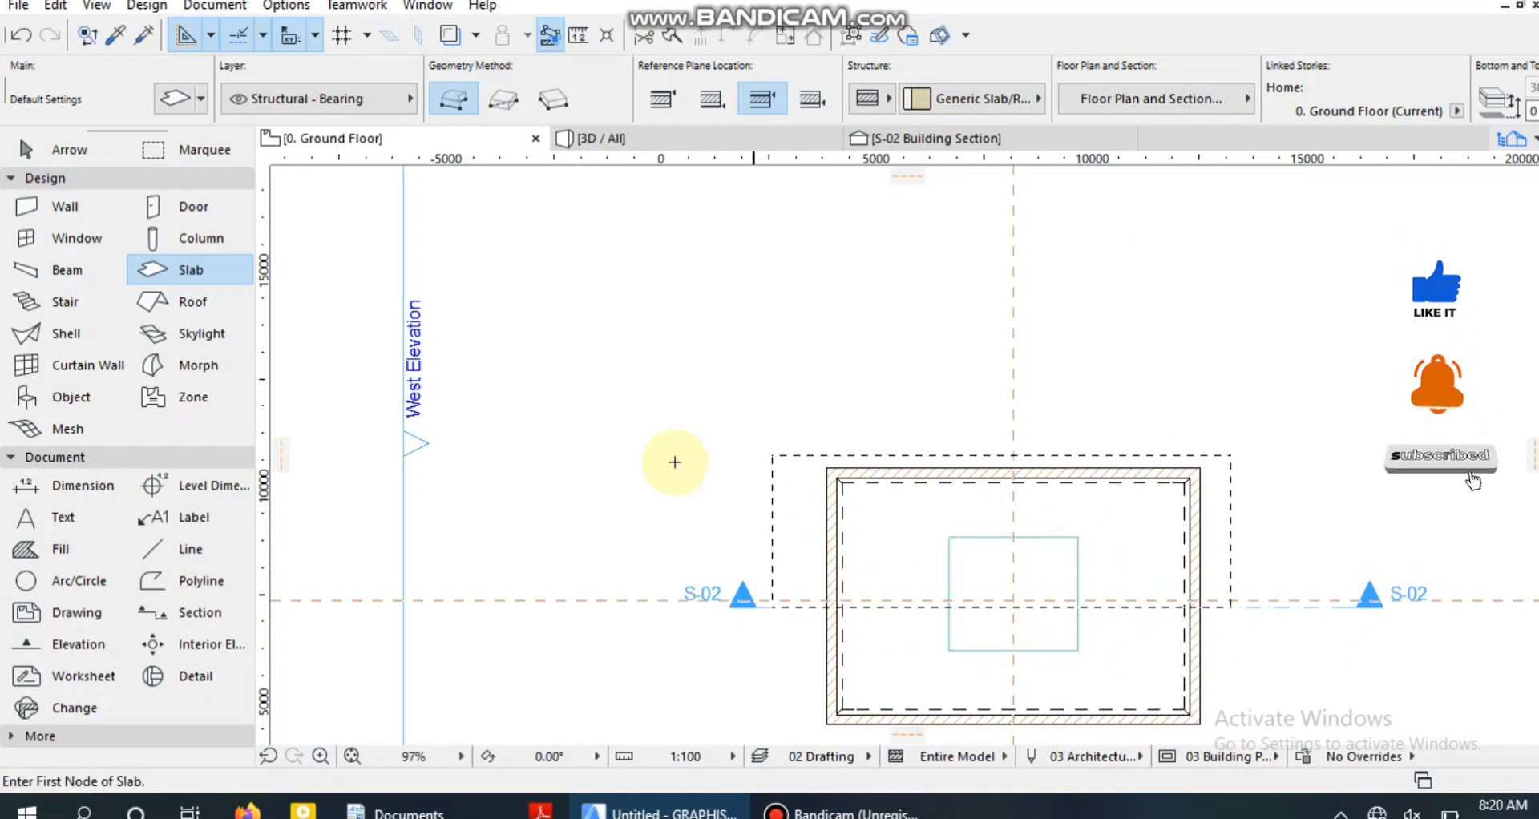
click(66, 149)
click(676, 277)
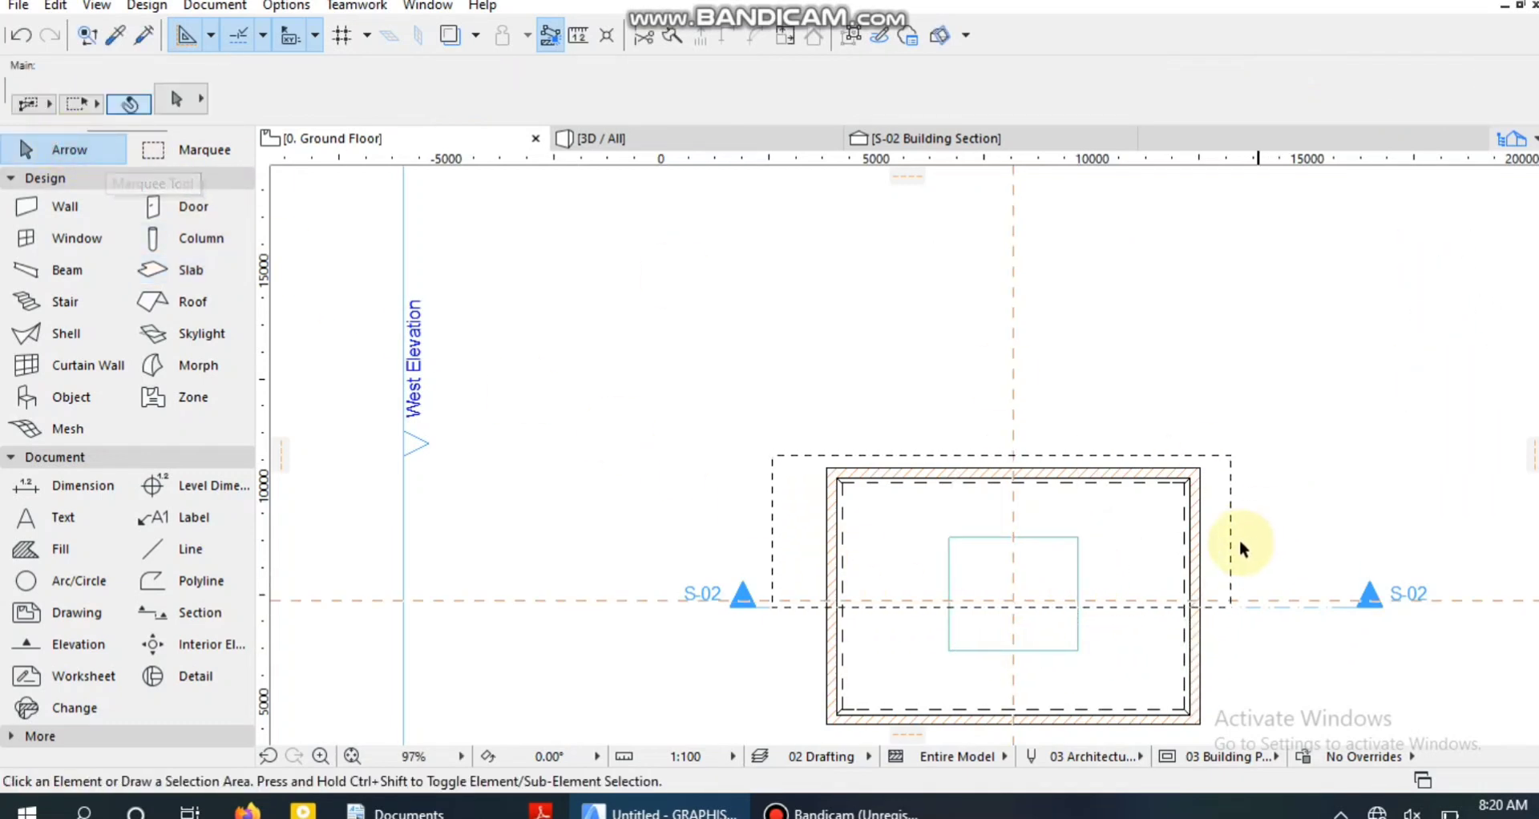
Select the S-02 section line in the plan and open its section view with the current settings.
click(1078, 601)
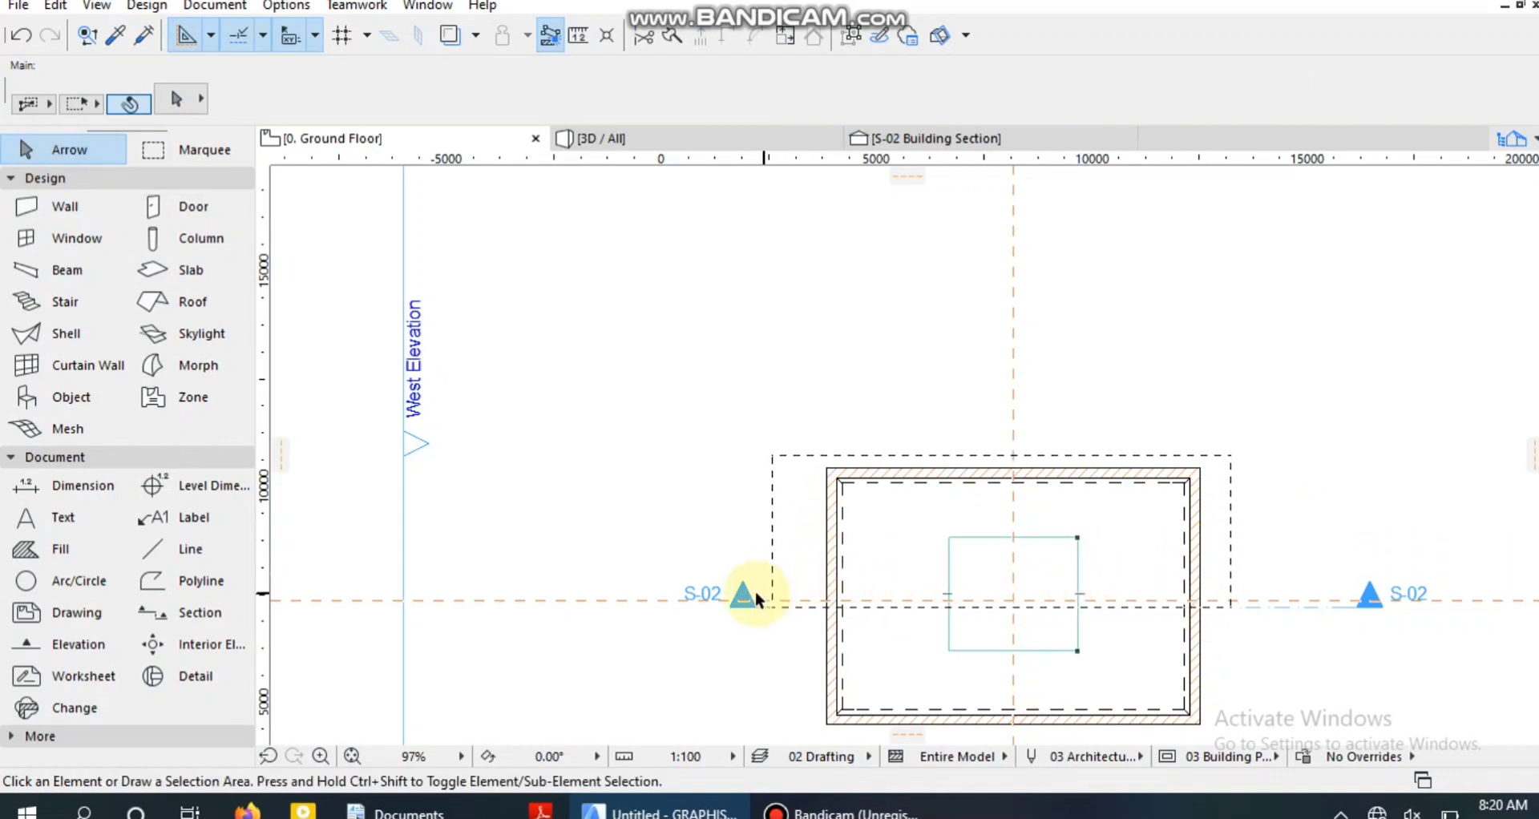
click(738, 606)
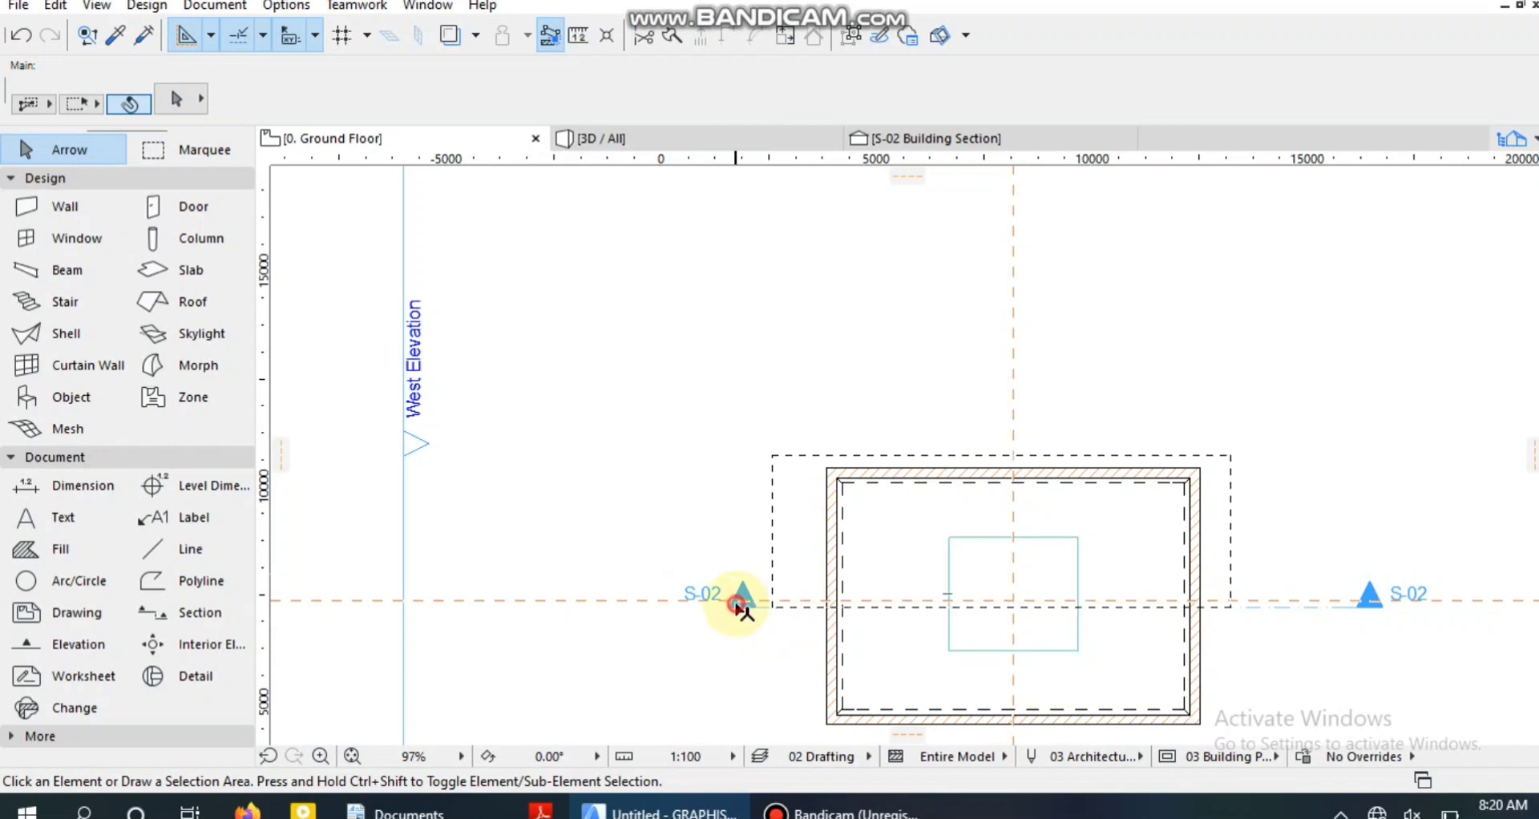
click(765, 609)
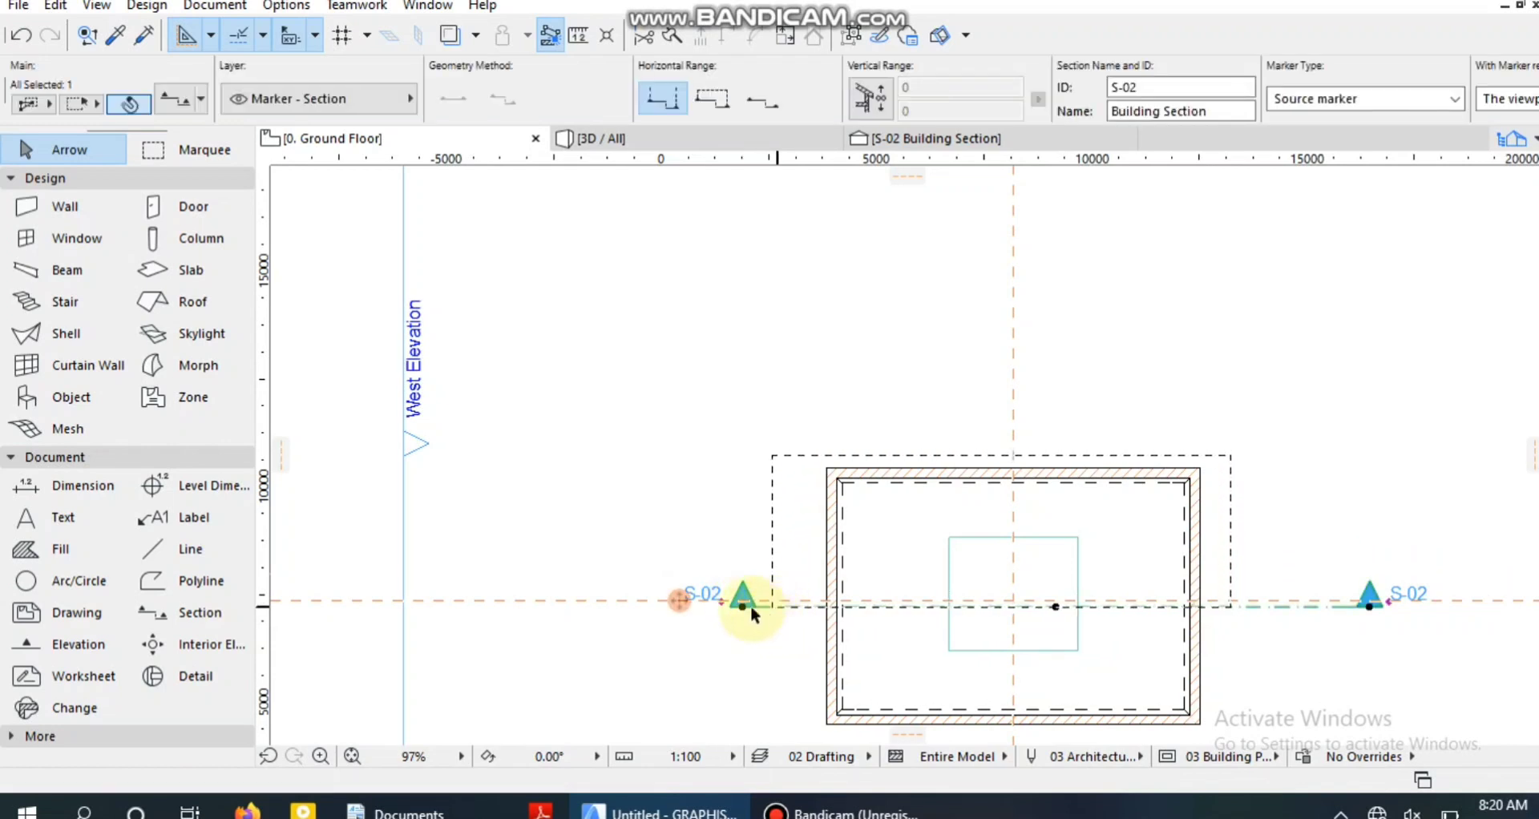
right_click(749, 605)
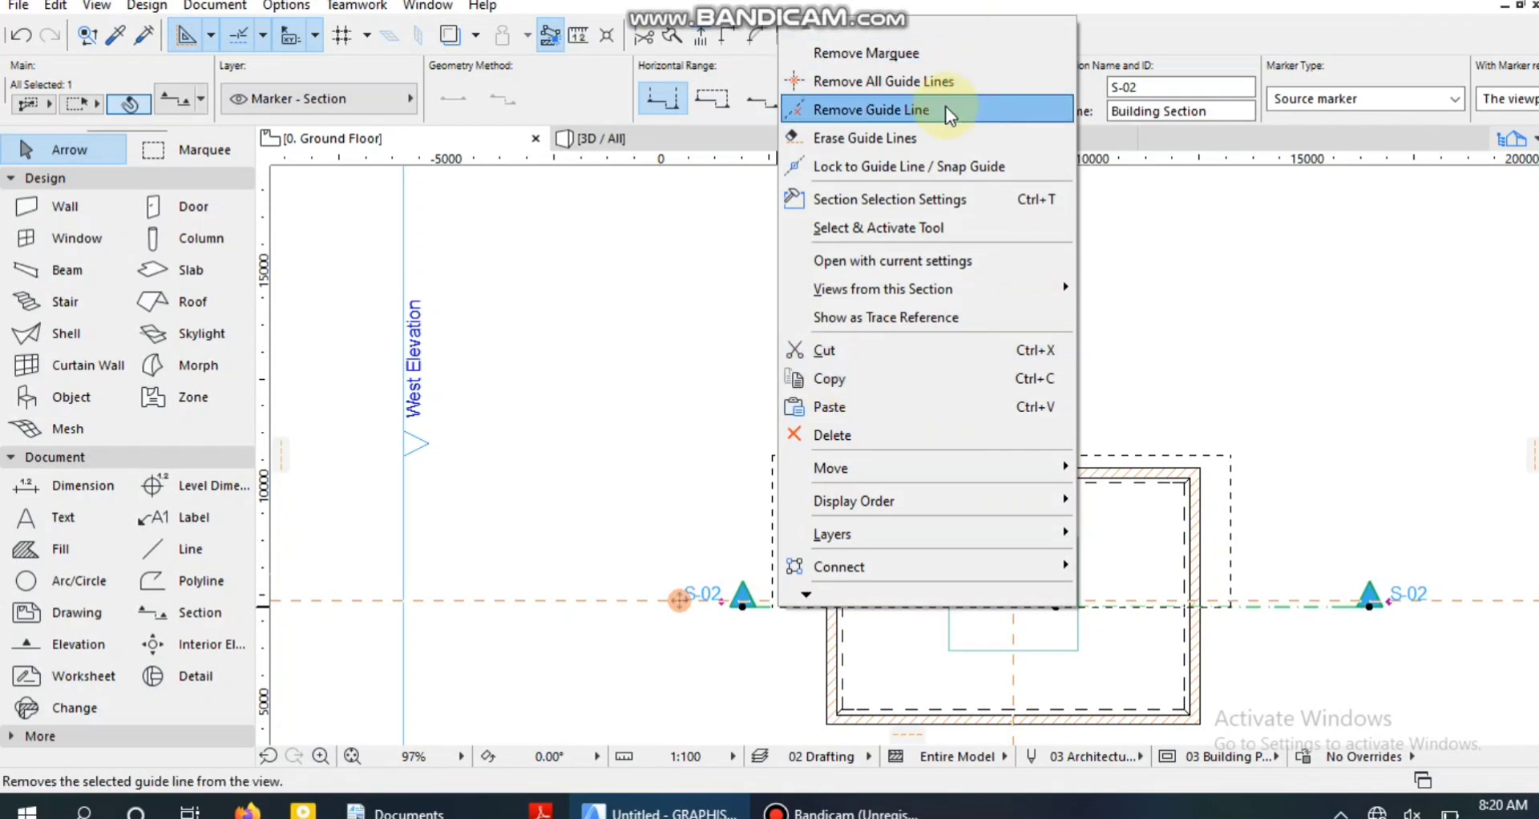
click(593, 416)
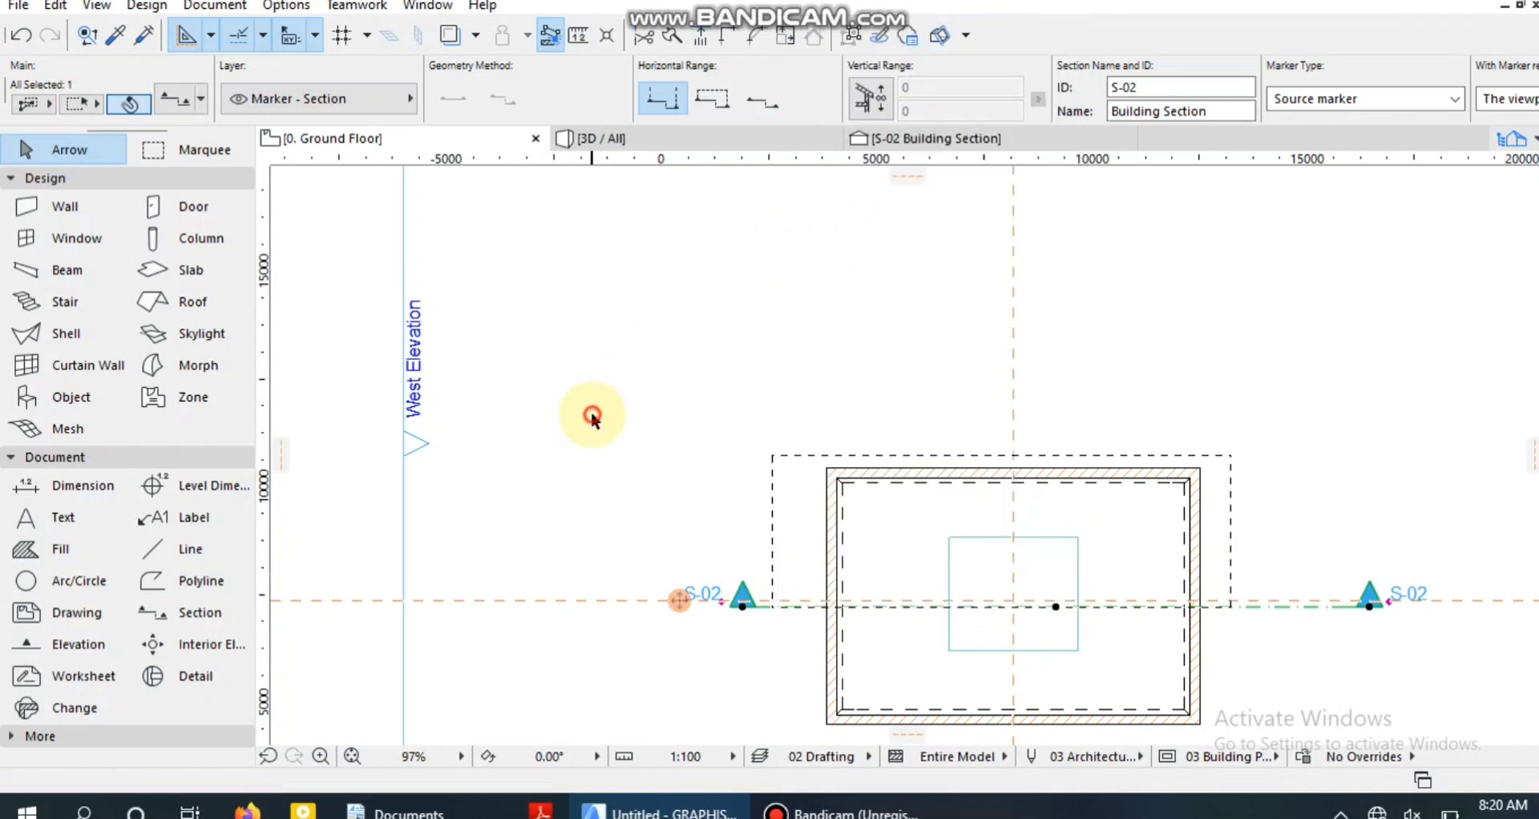
right_click(745, 607)
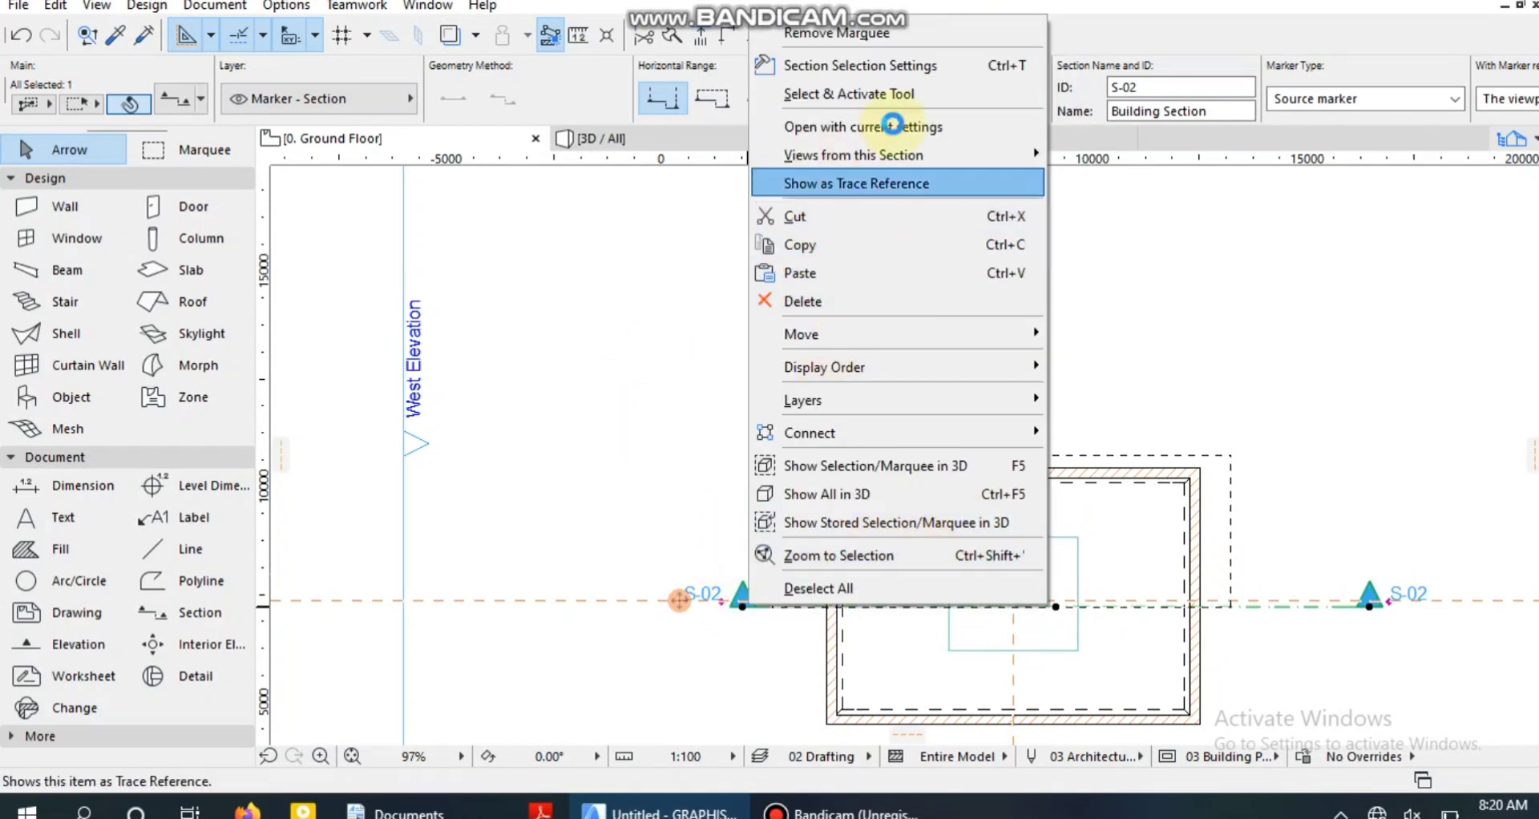
click(901, 126)
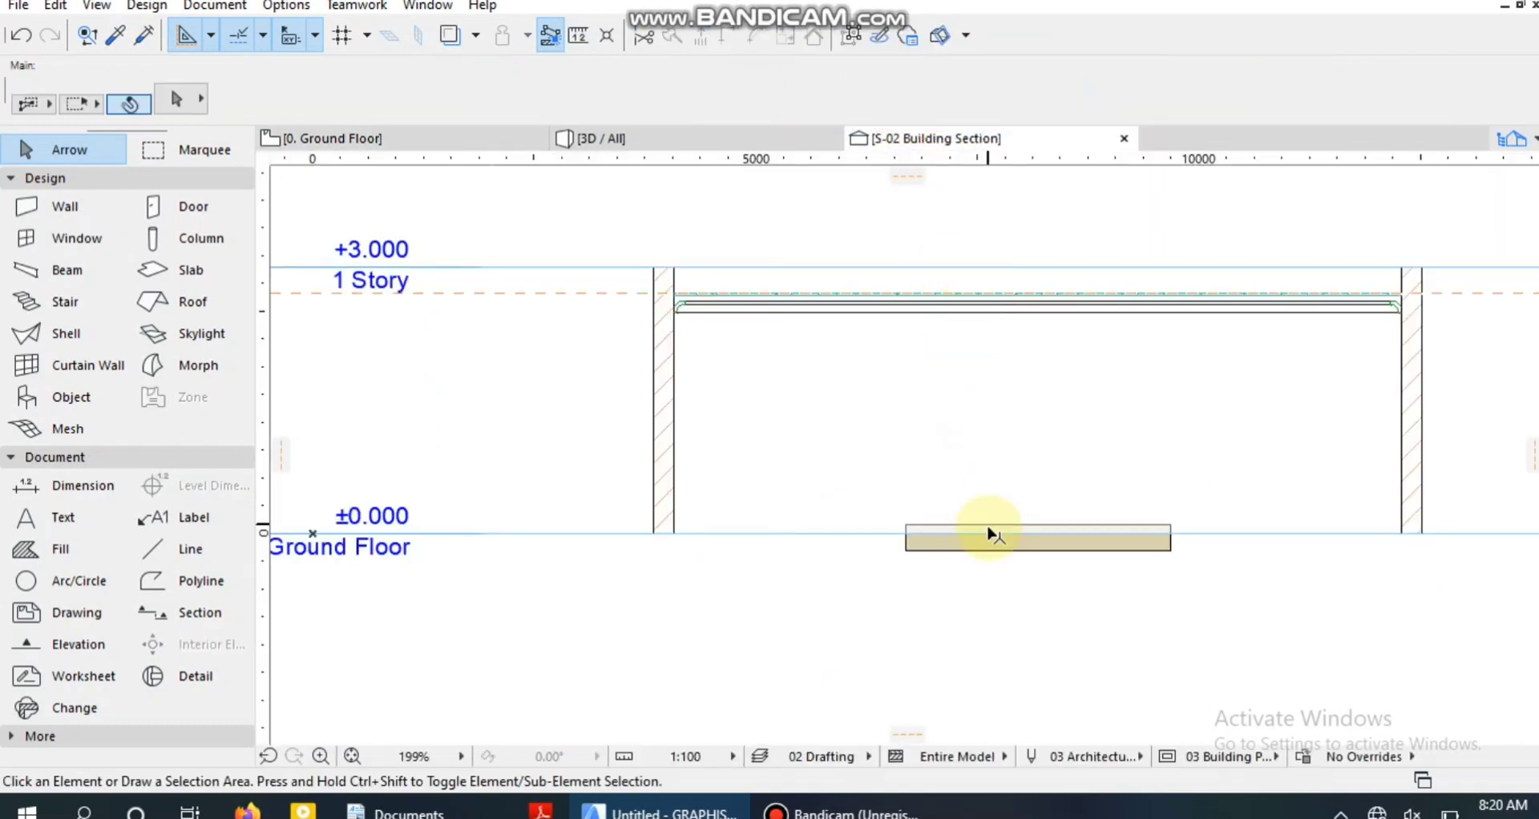
Select the small slab in the section view and change it to a basic structure 25 mm thick.
scroll(991, 533, up, 2)
click(991, 533)
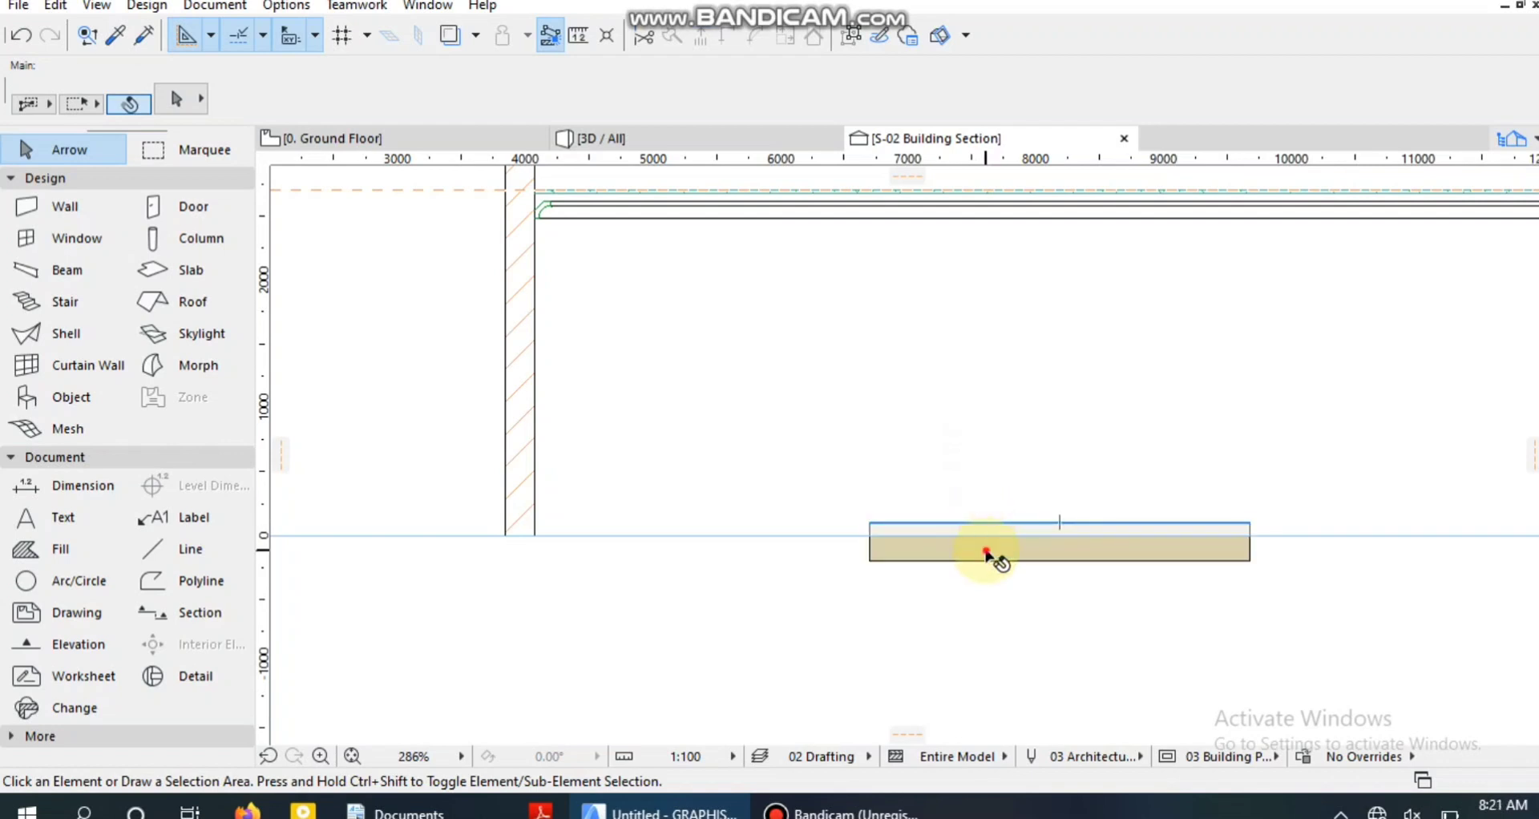
click(989, 548)
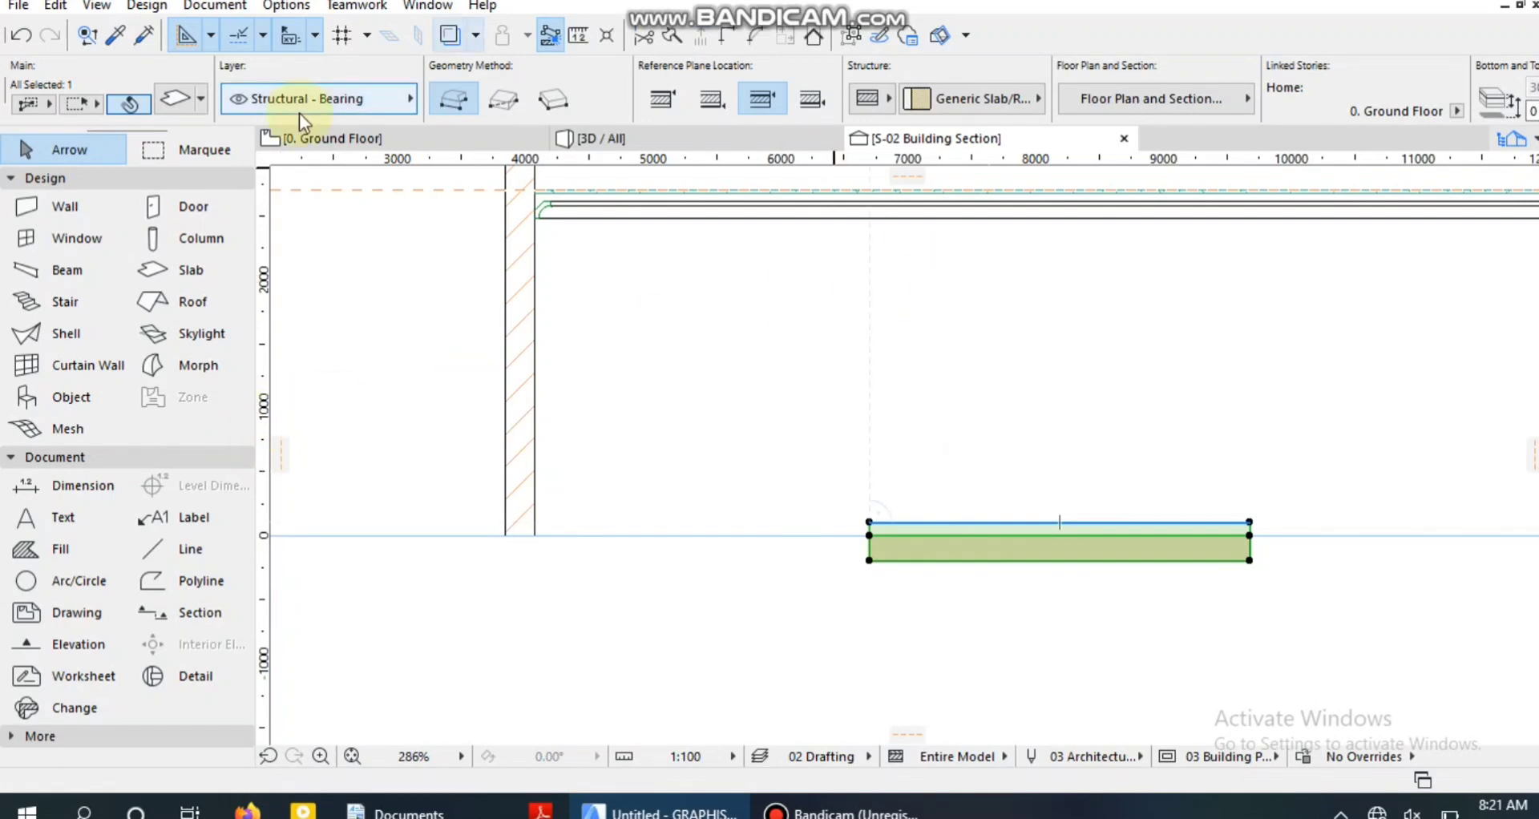
click(173, 100)
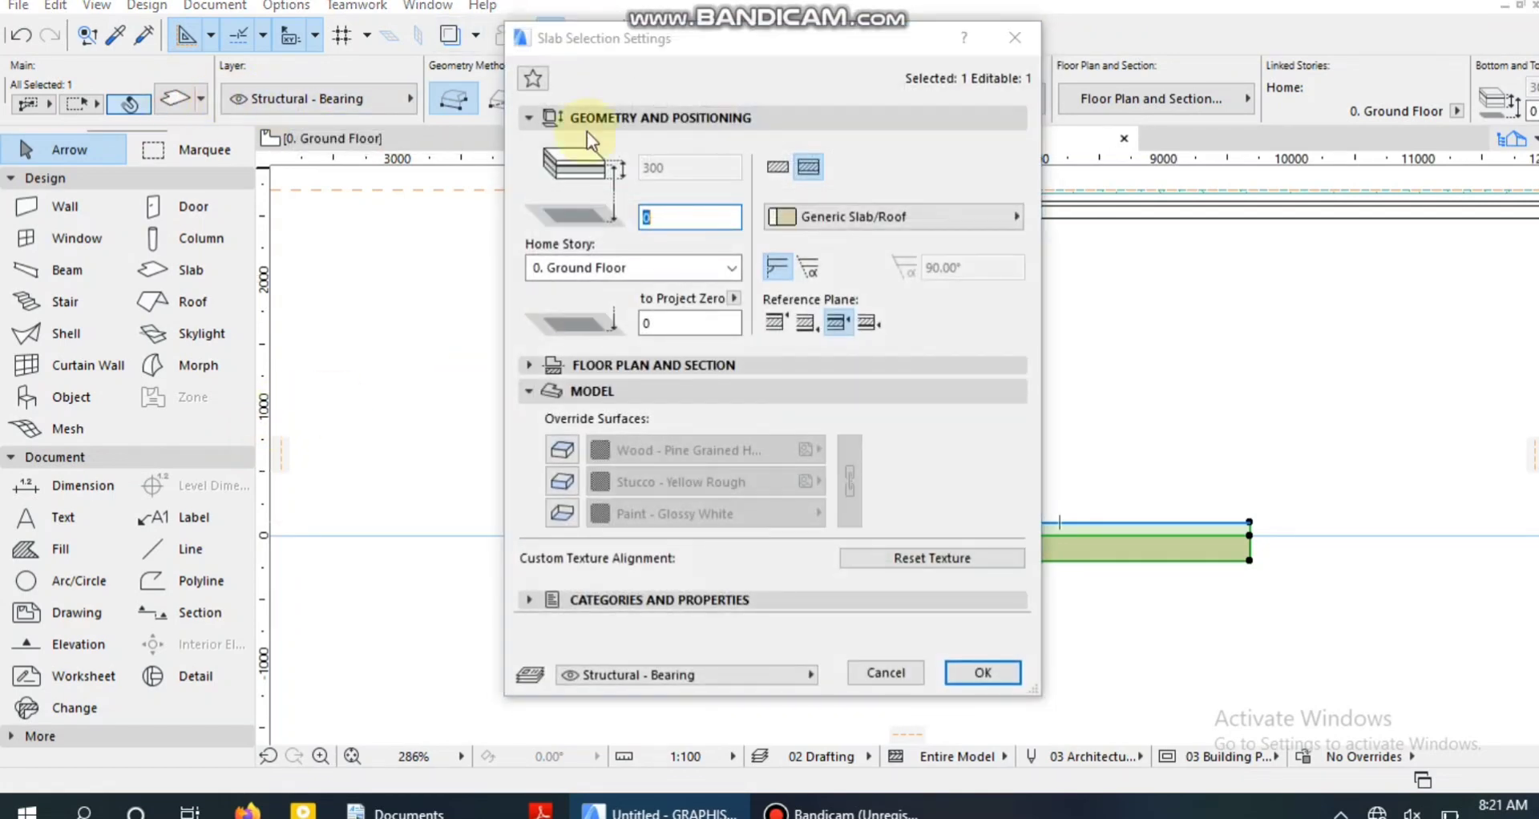
click(774, 170)
click(693, 161)
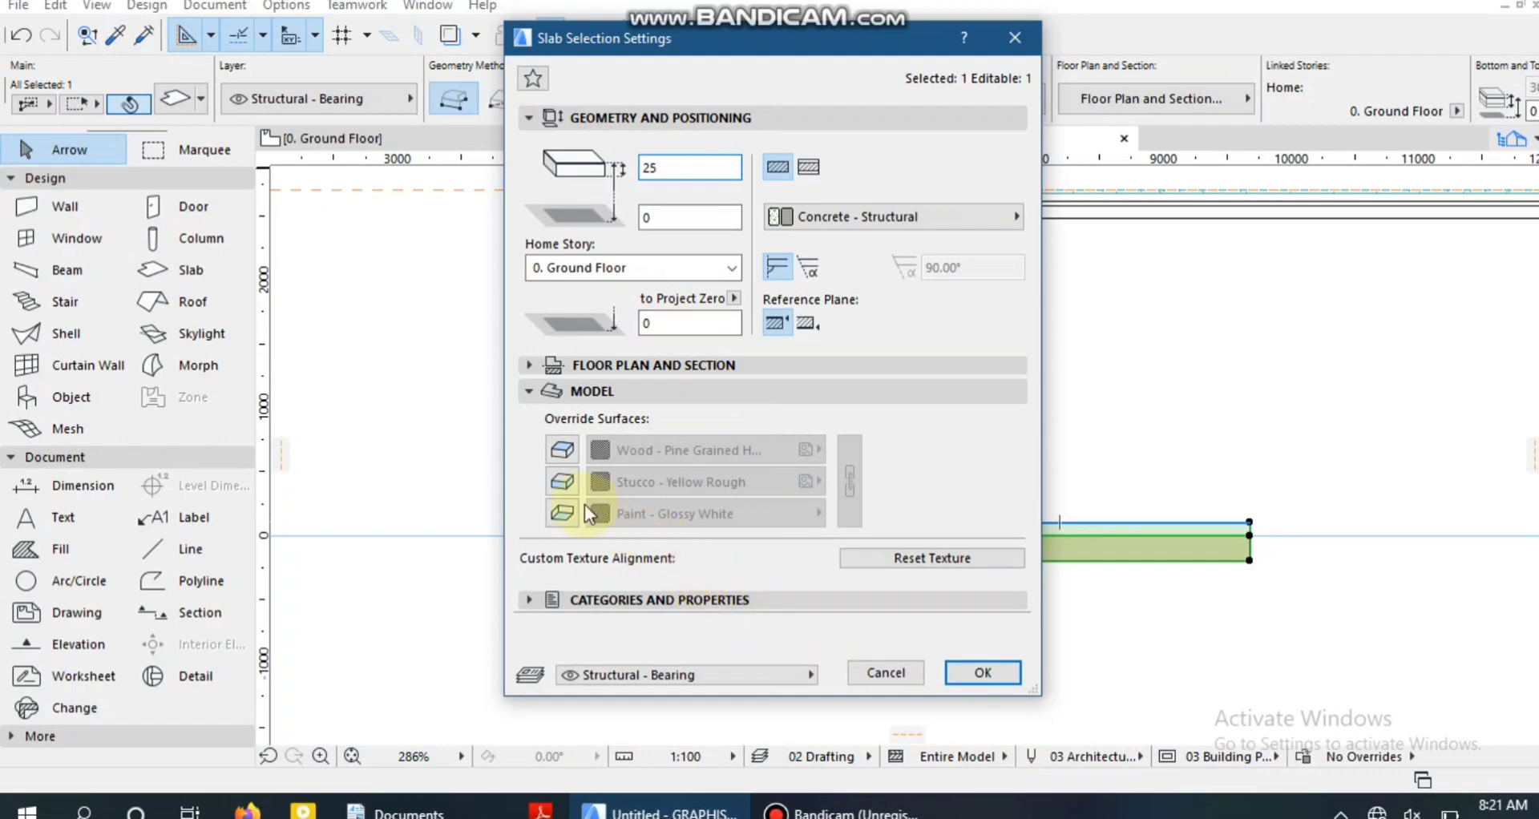
Override the slab's edge surface with Stucco - Yellow Rough and its bottom surface with Stucco - White Rough.
click(563, 485)
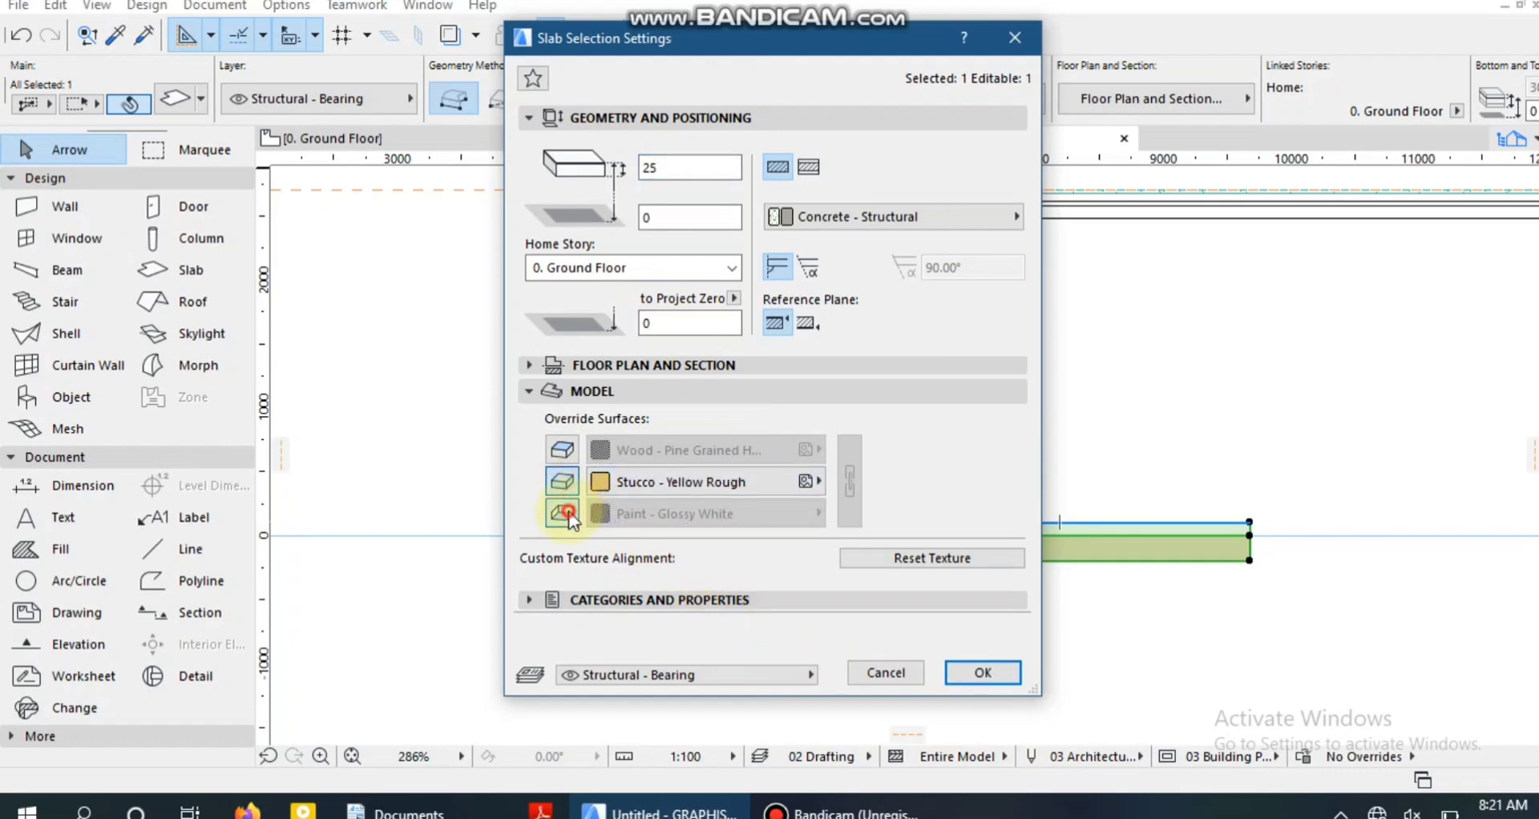
click(568, 514)
click(656, 513)
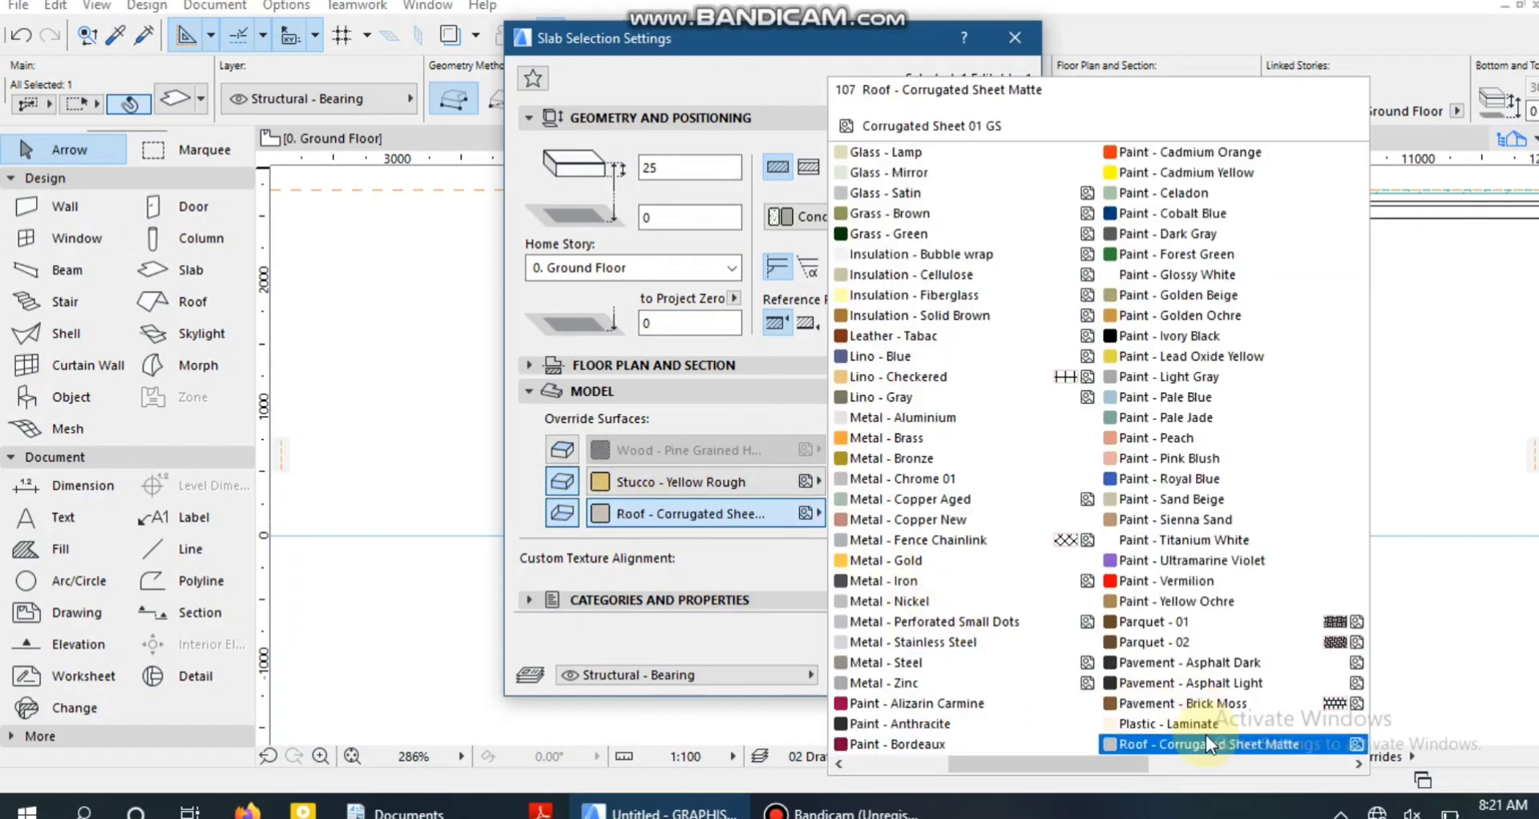
scroll(1202, 721, down, 2)
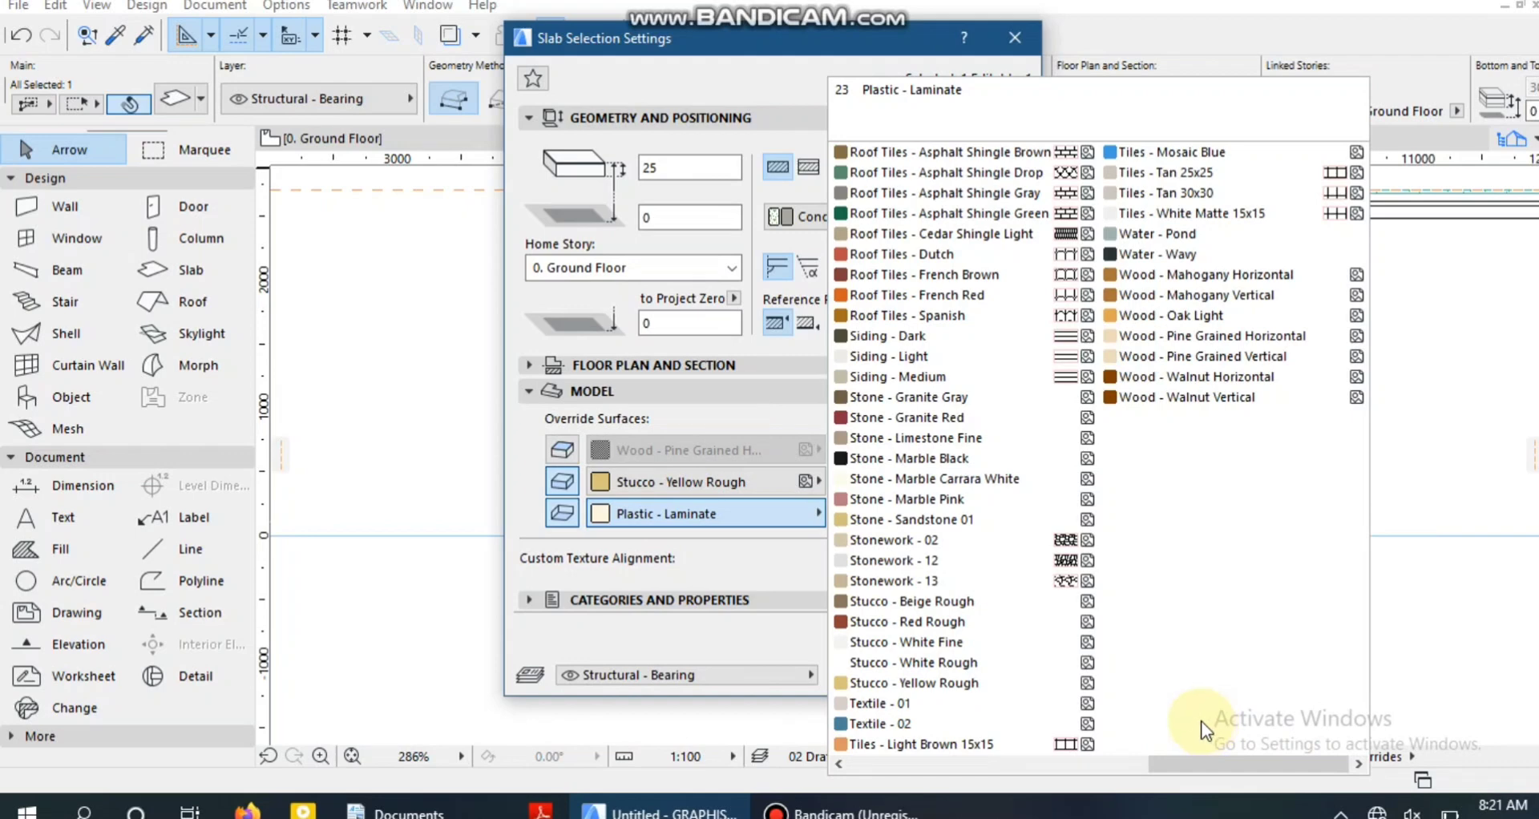
click(973, 662)
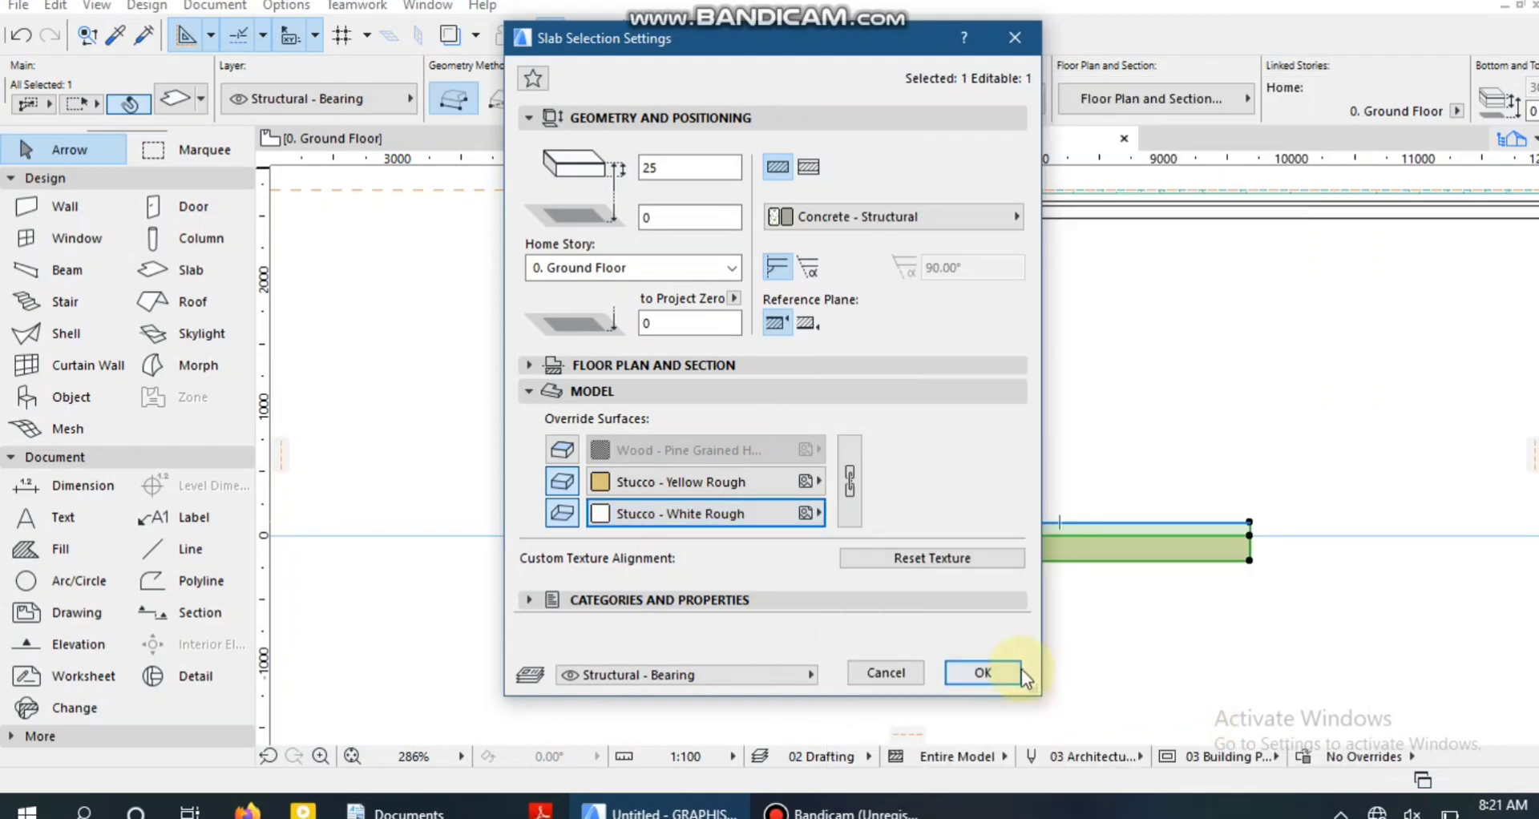
click(982, 673)
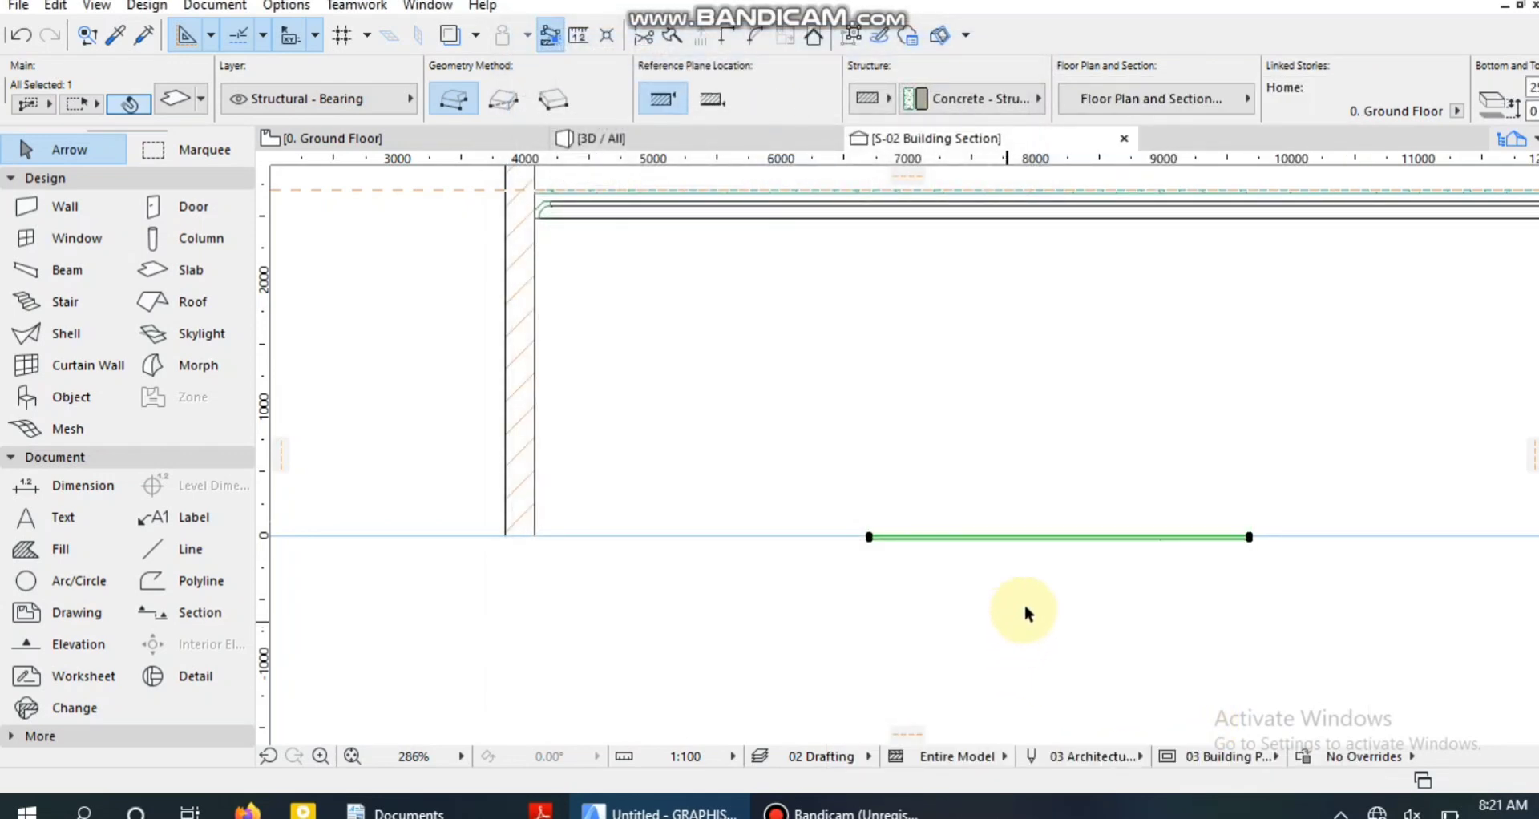
Move the slab straight up 2,543 mm to just below the ceiling slab and view it from beneath in 3D.
key(ctrl+d)
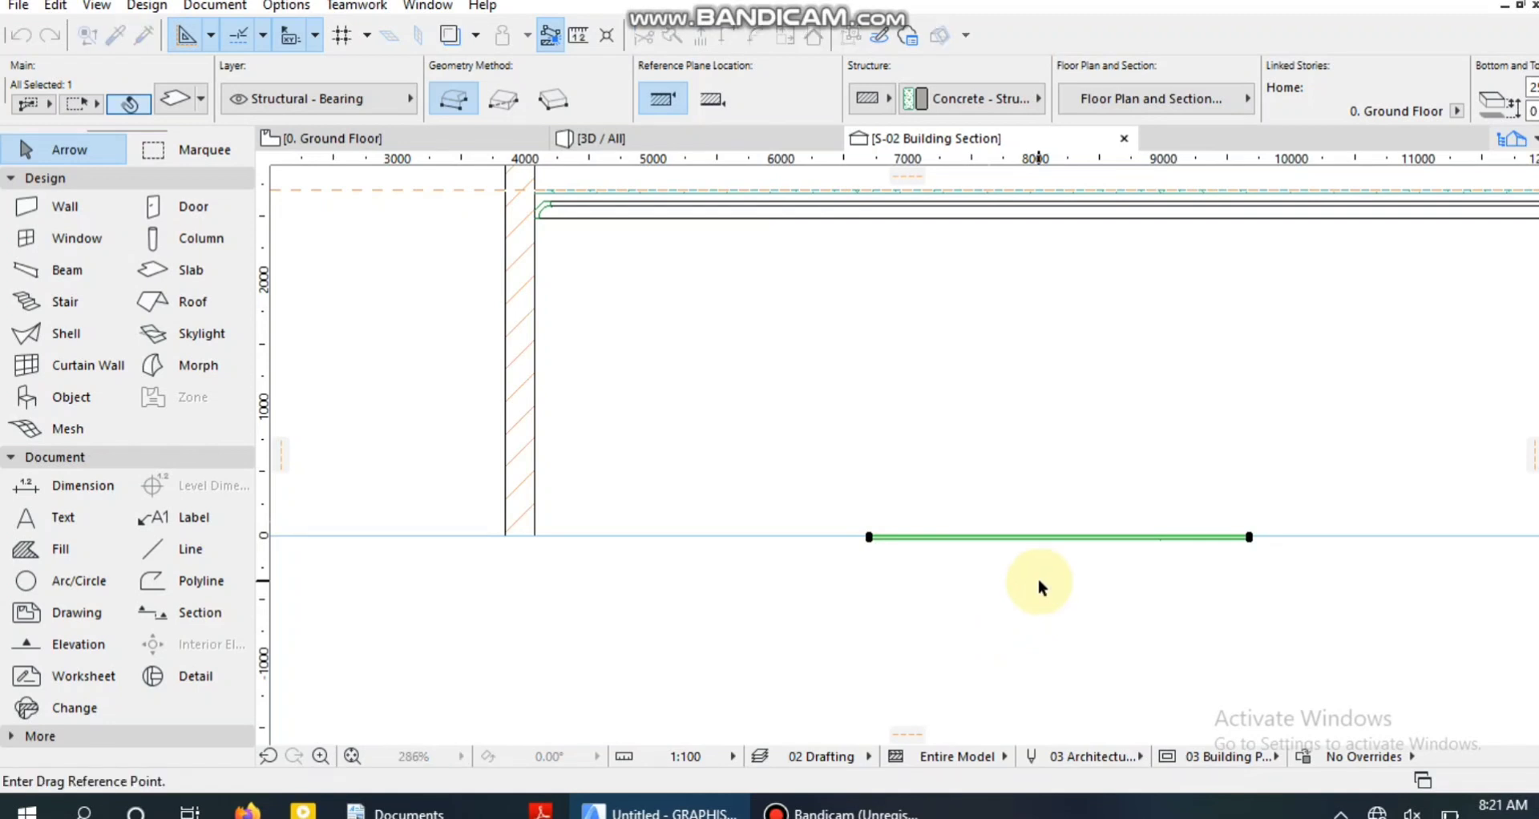
click(1034, 535)
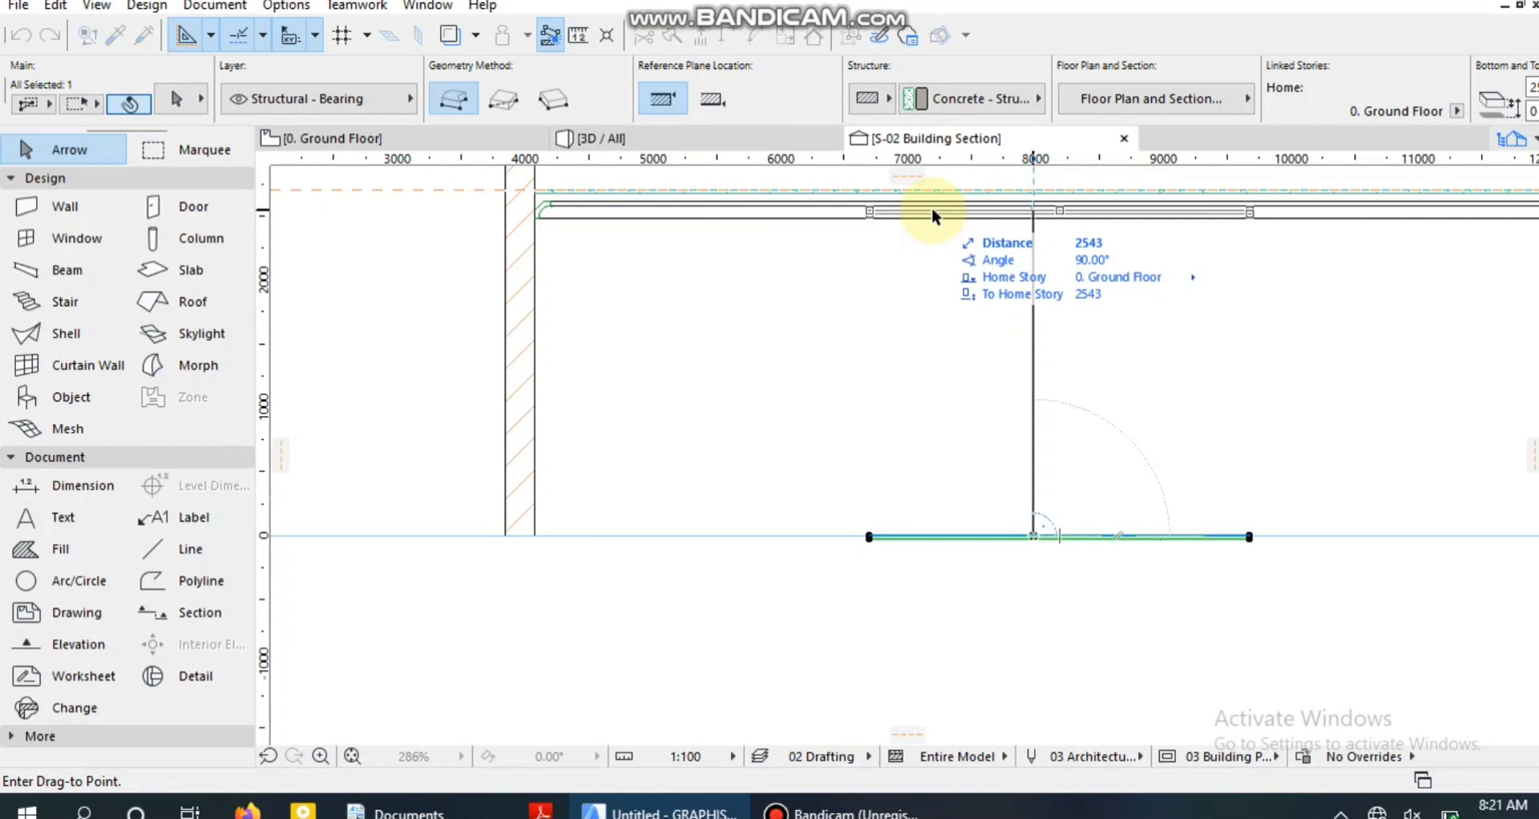
click(932, 207)
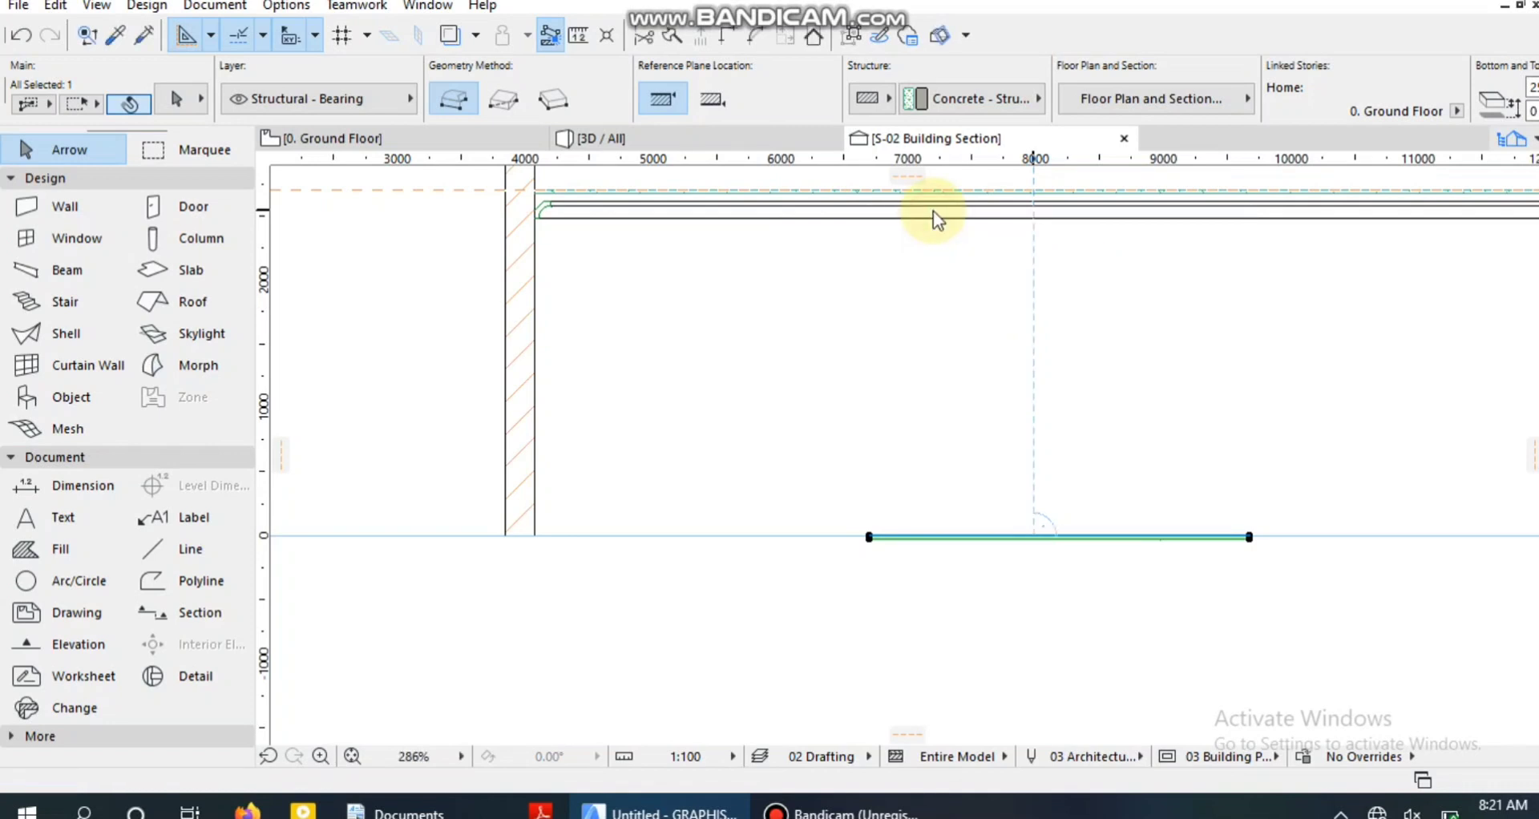
scroll(932, 210, up, 3)
scroll(934, 217, up, 3)
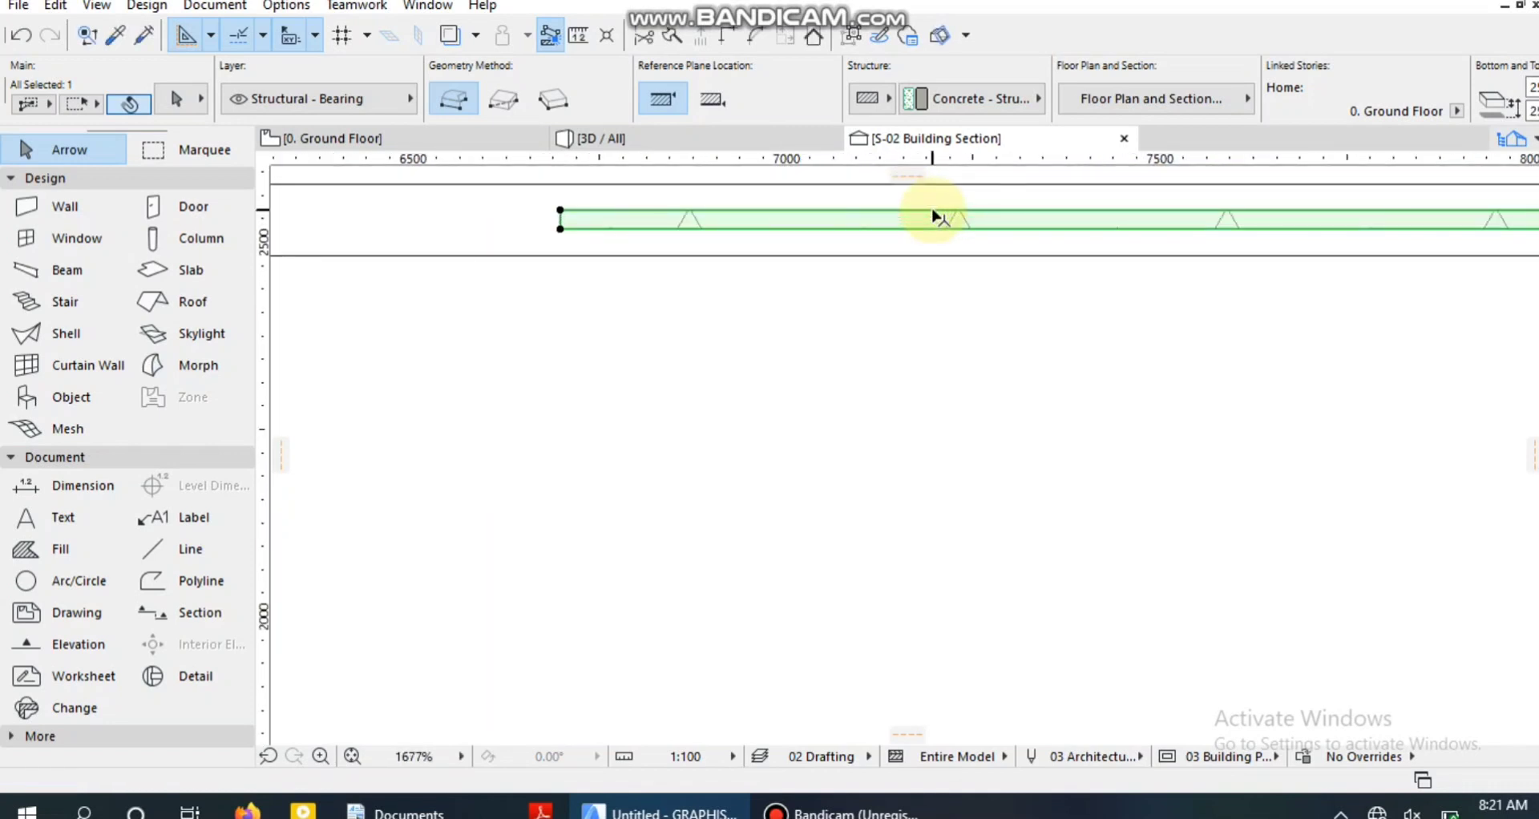
middle_drag(912, 404, 914, 725)
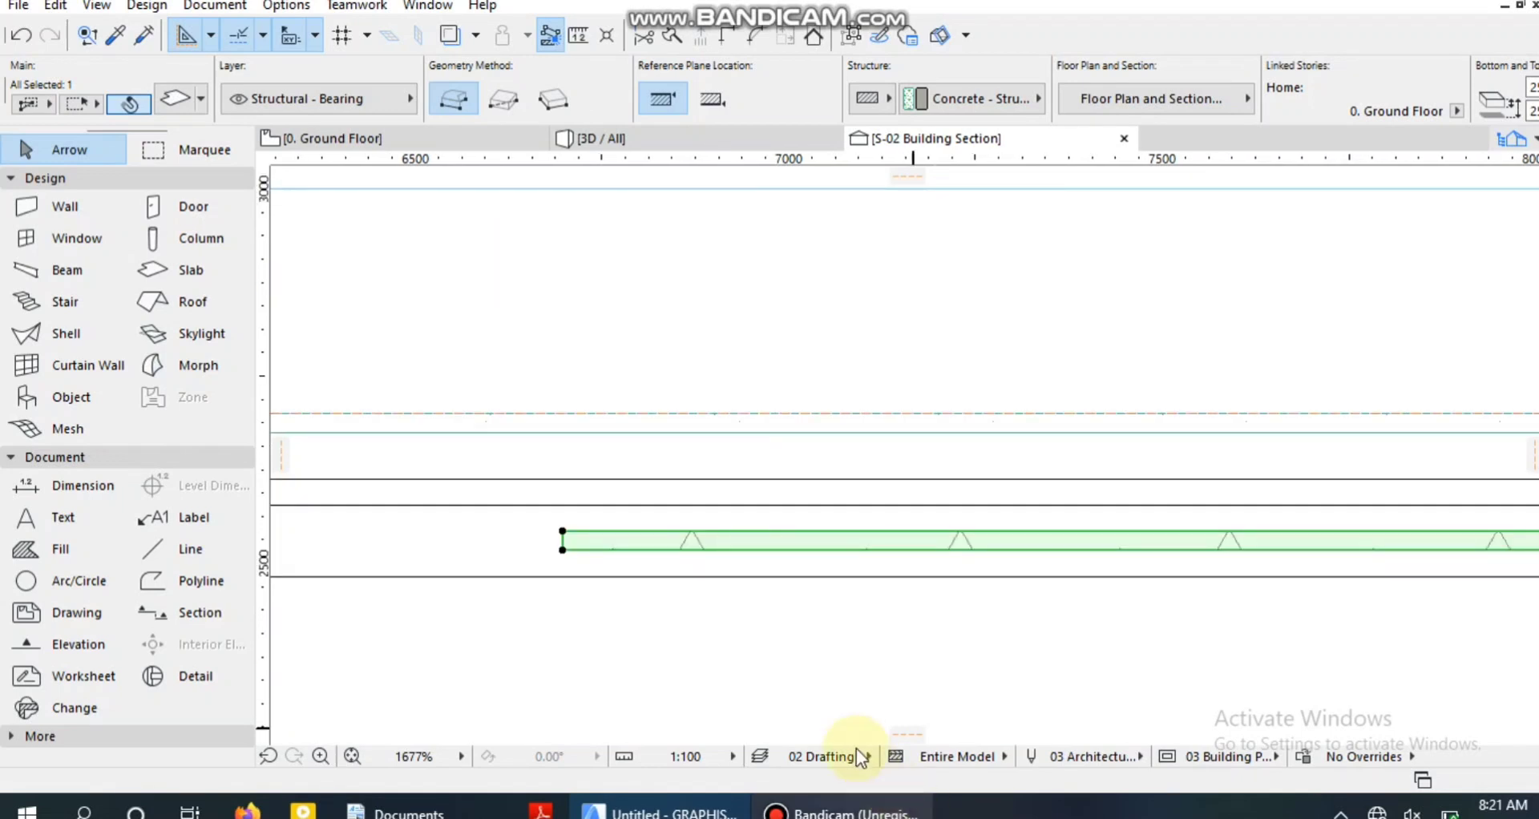
click(662, 137)
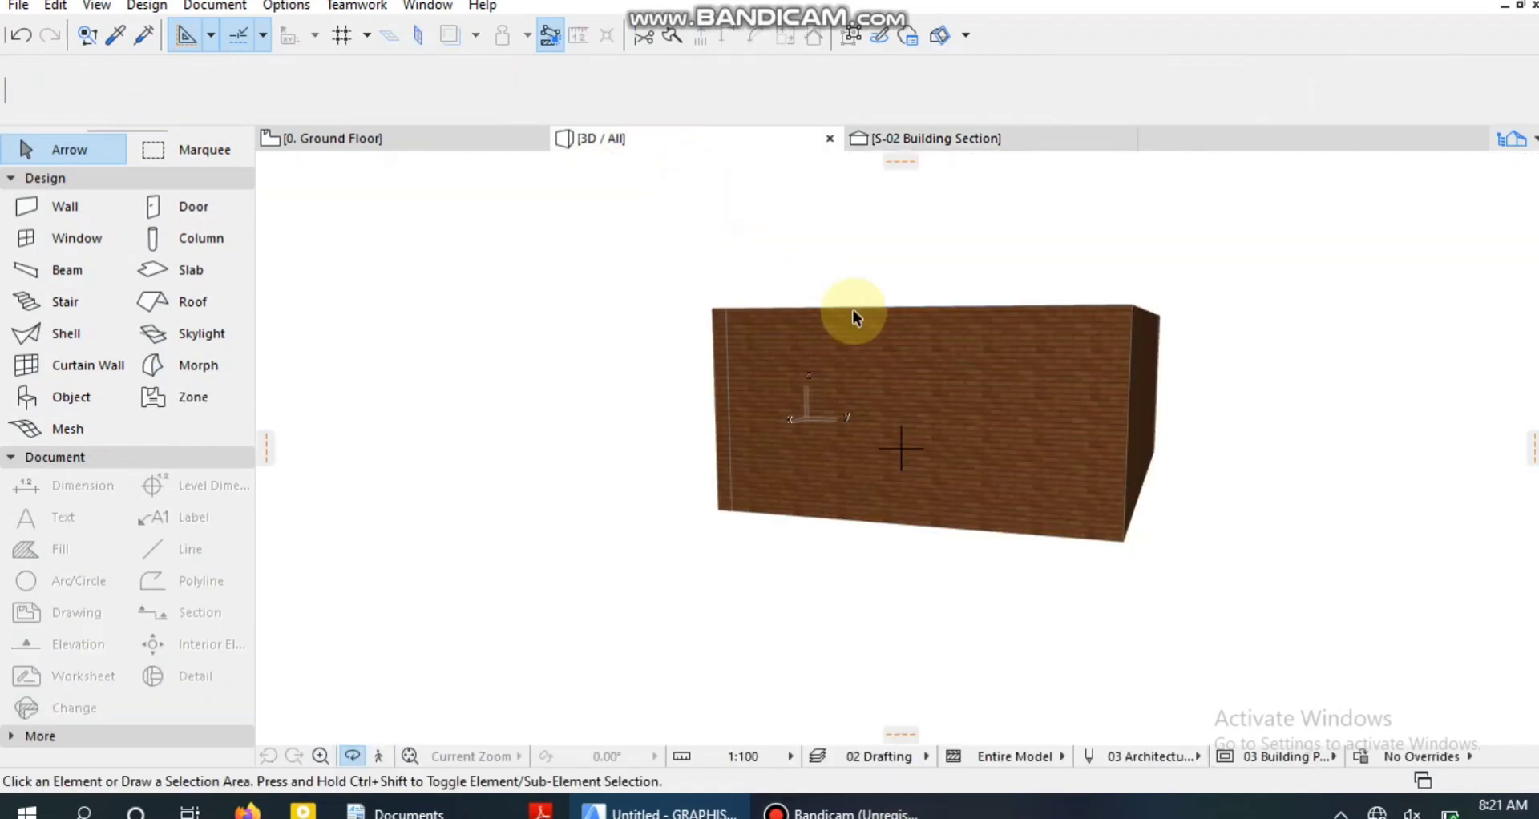
shift+middle_drag(852, 309, 862, 558)
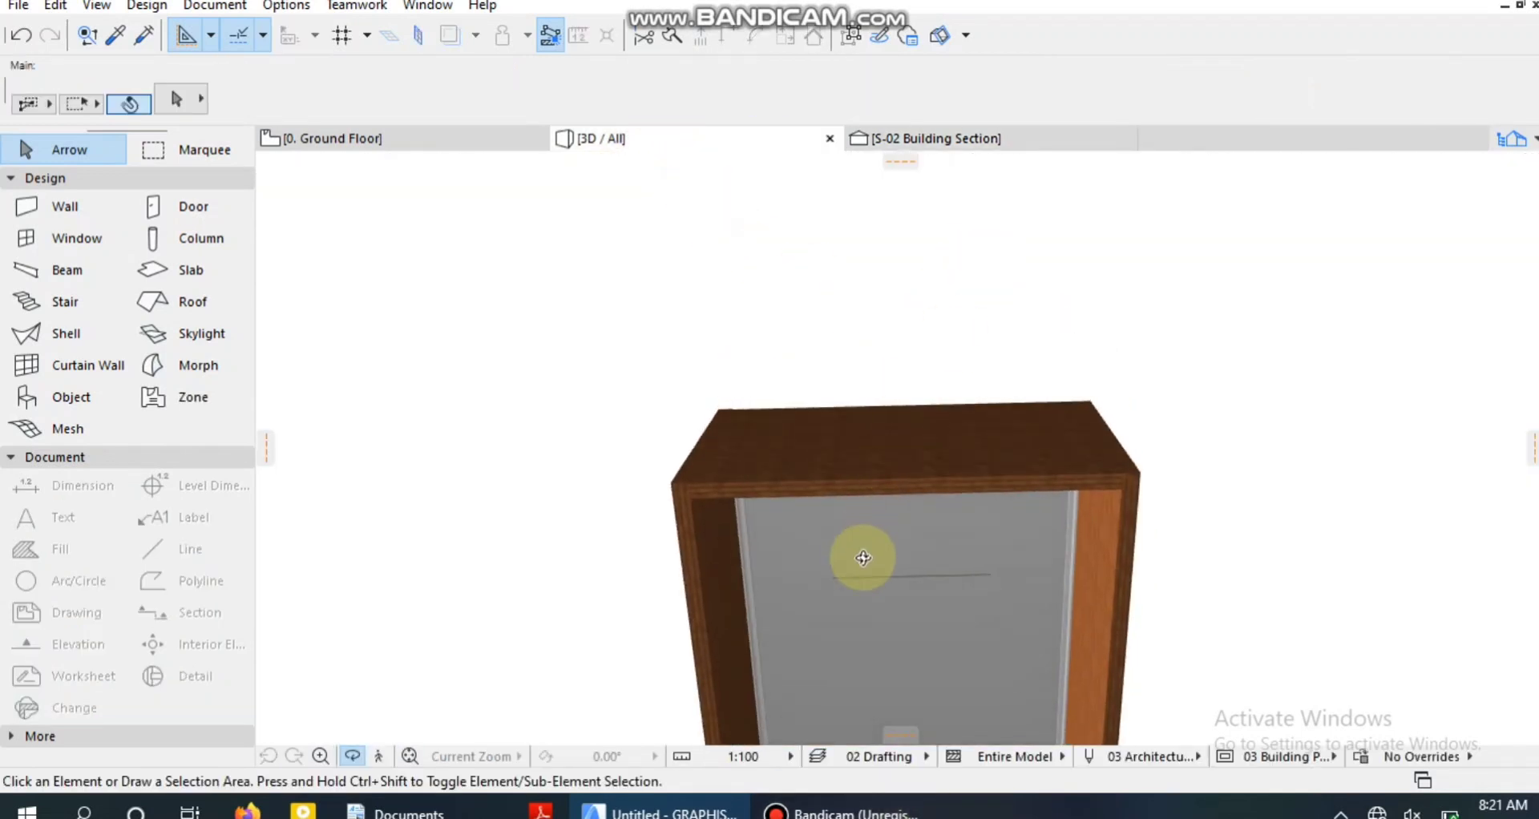
scroll(887, 583, up, 10)
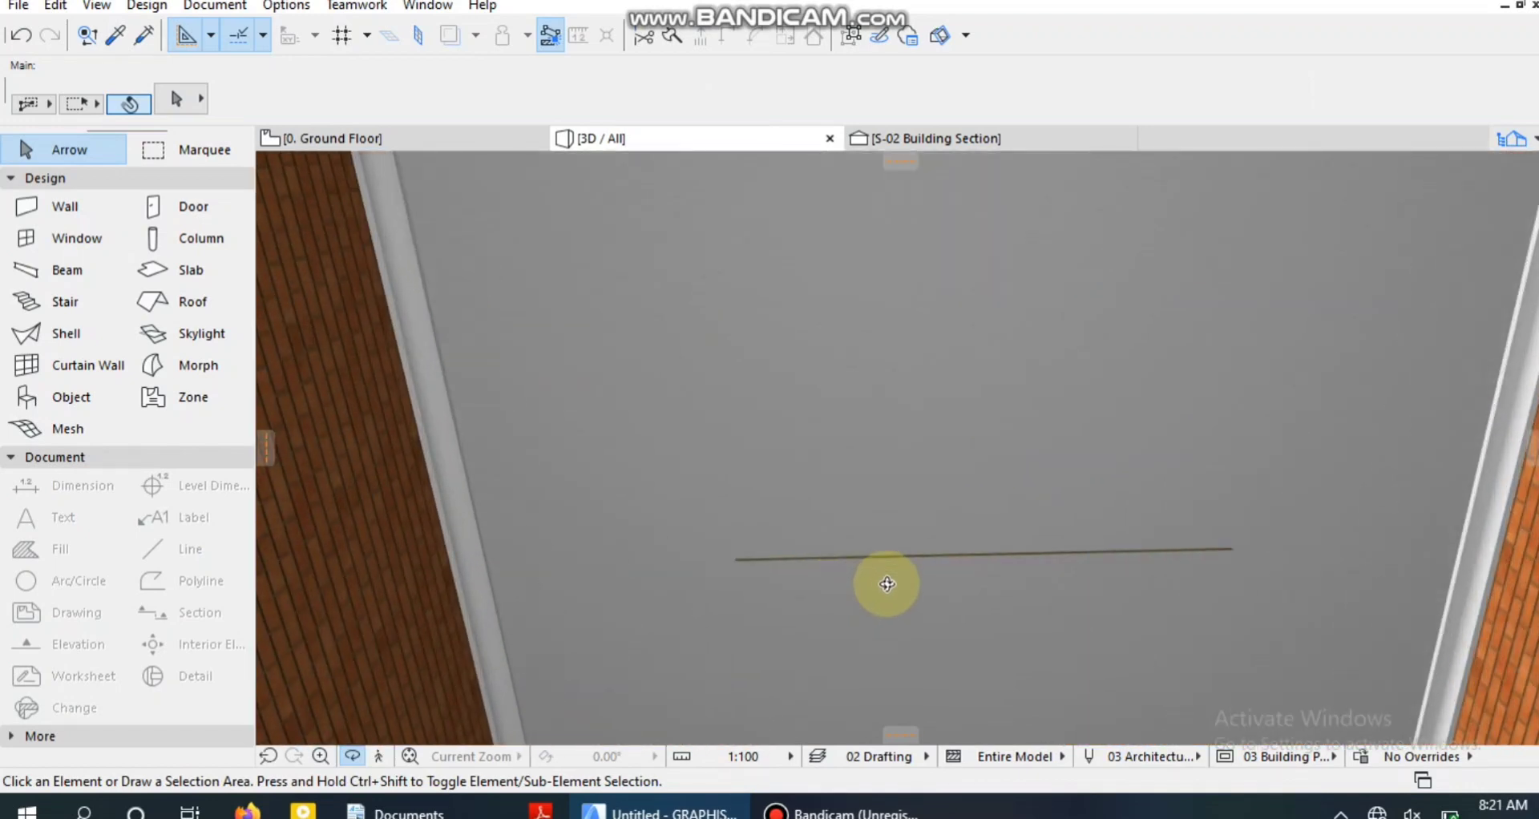
shift+middle_drag(948, 540, 1084, 623)
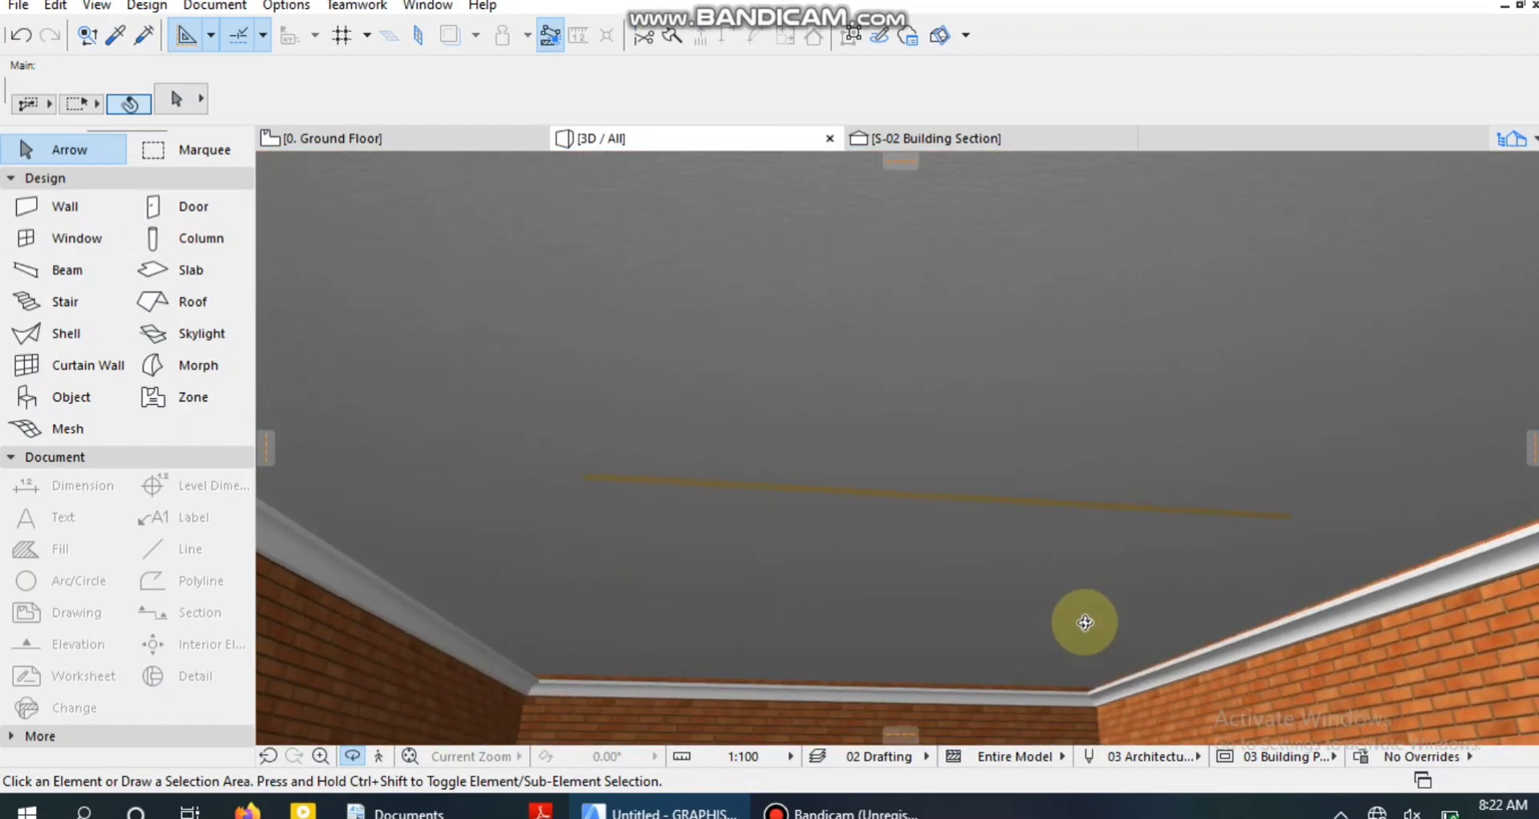
Select the small slab in the ground floor plan and set its bottom surface to Stonework - 12.
click(396, 138)
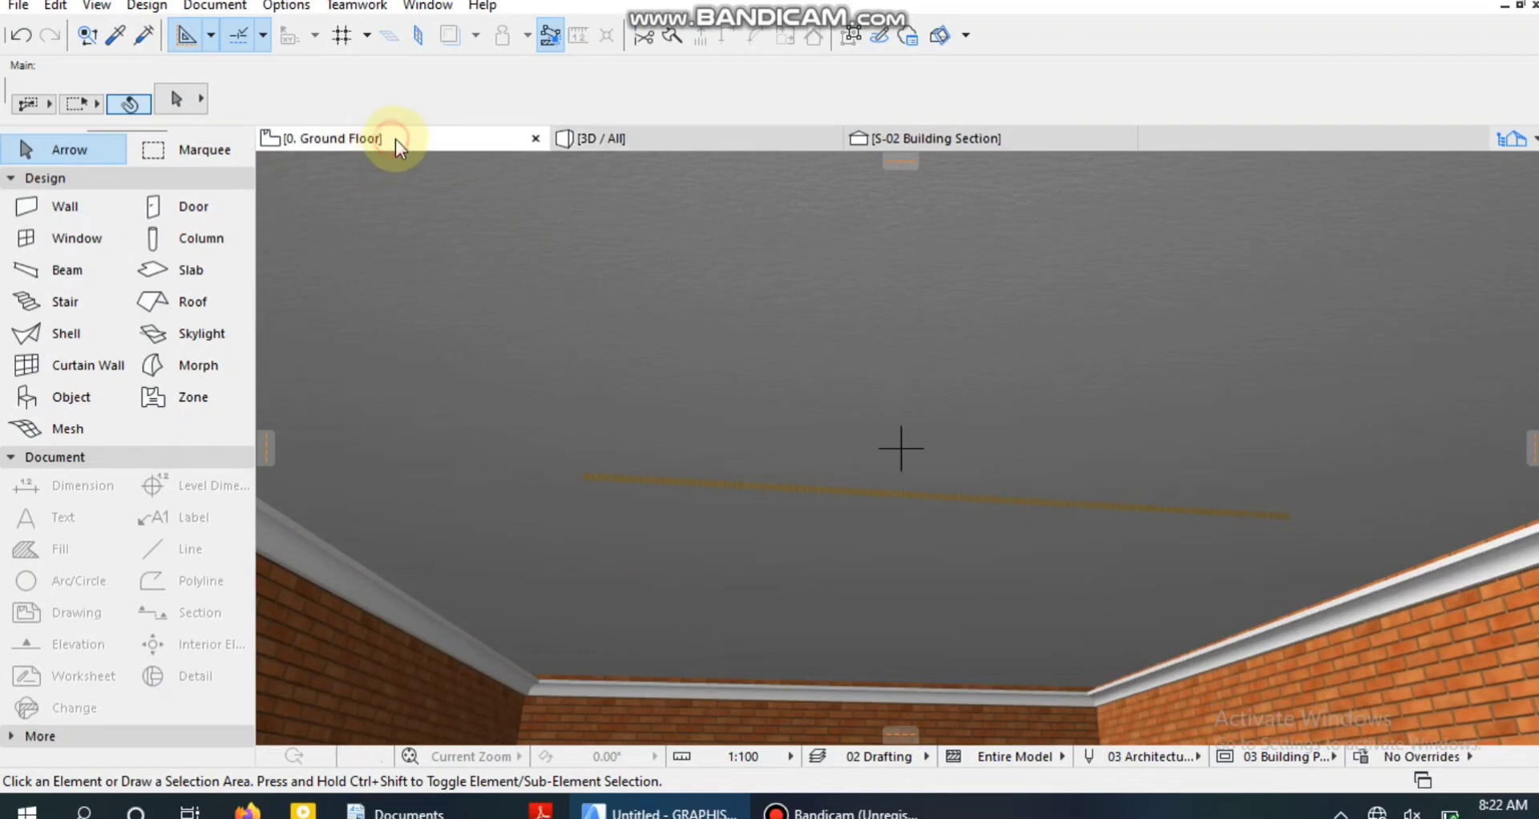
click(983, 535)
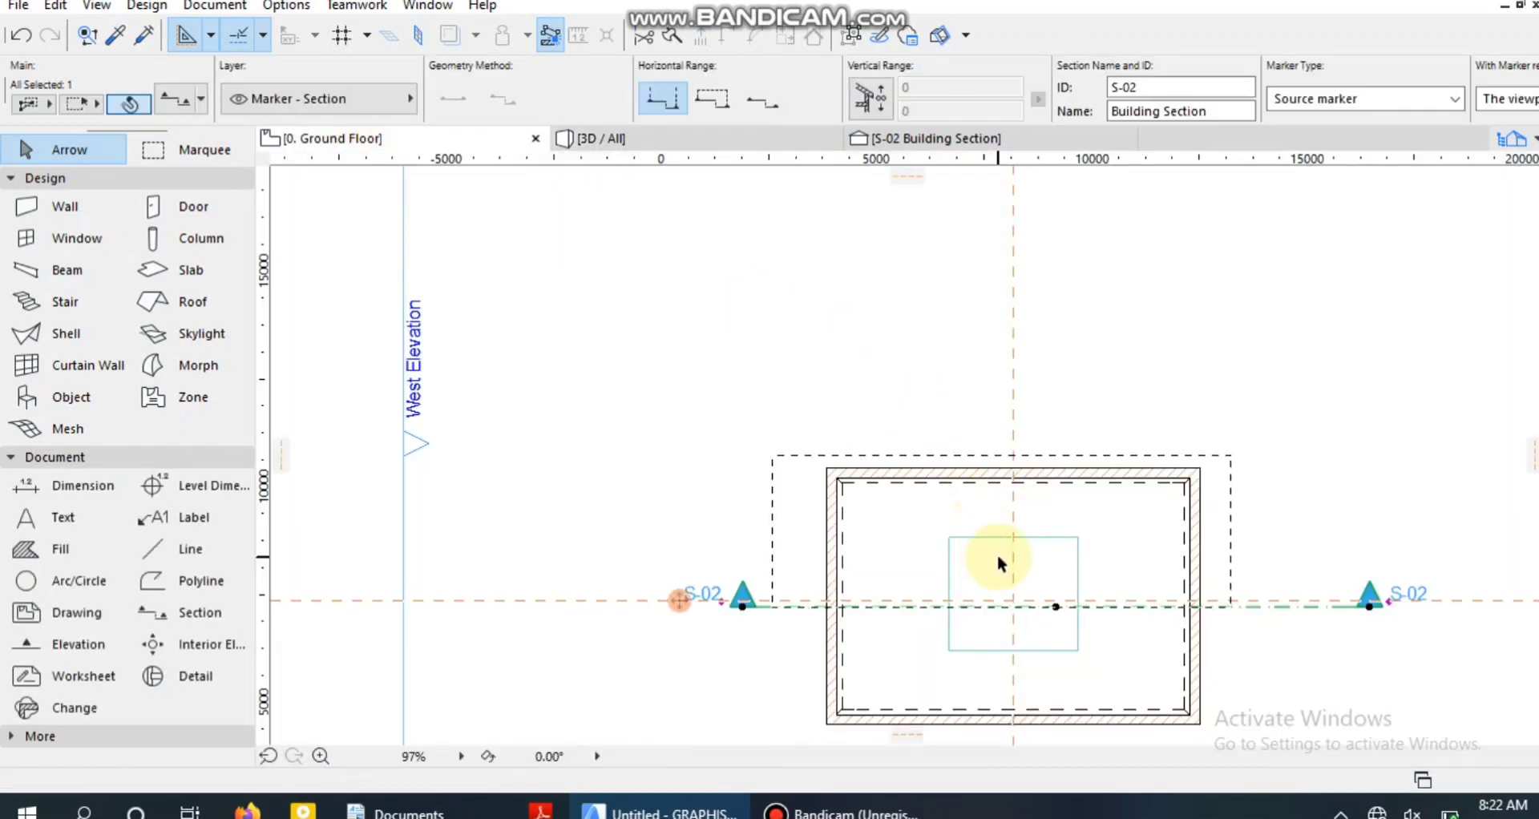
click(1027, 609)
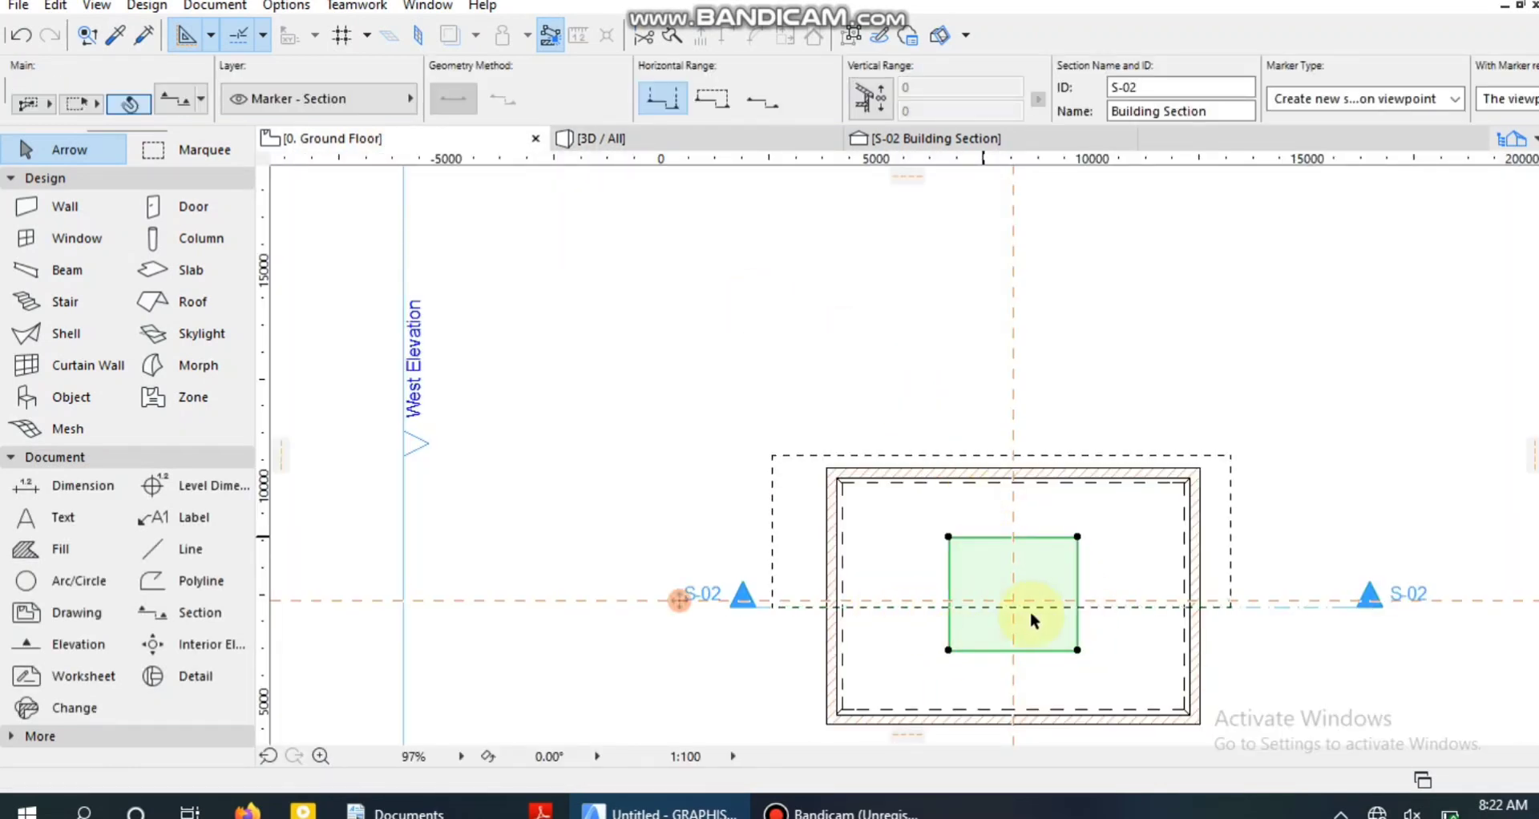
click(737, 309)
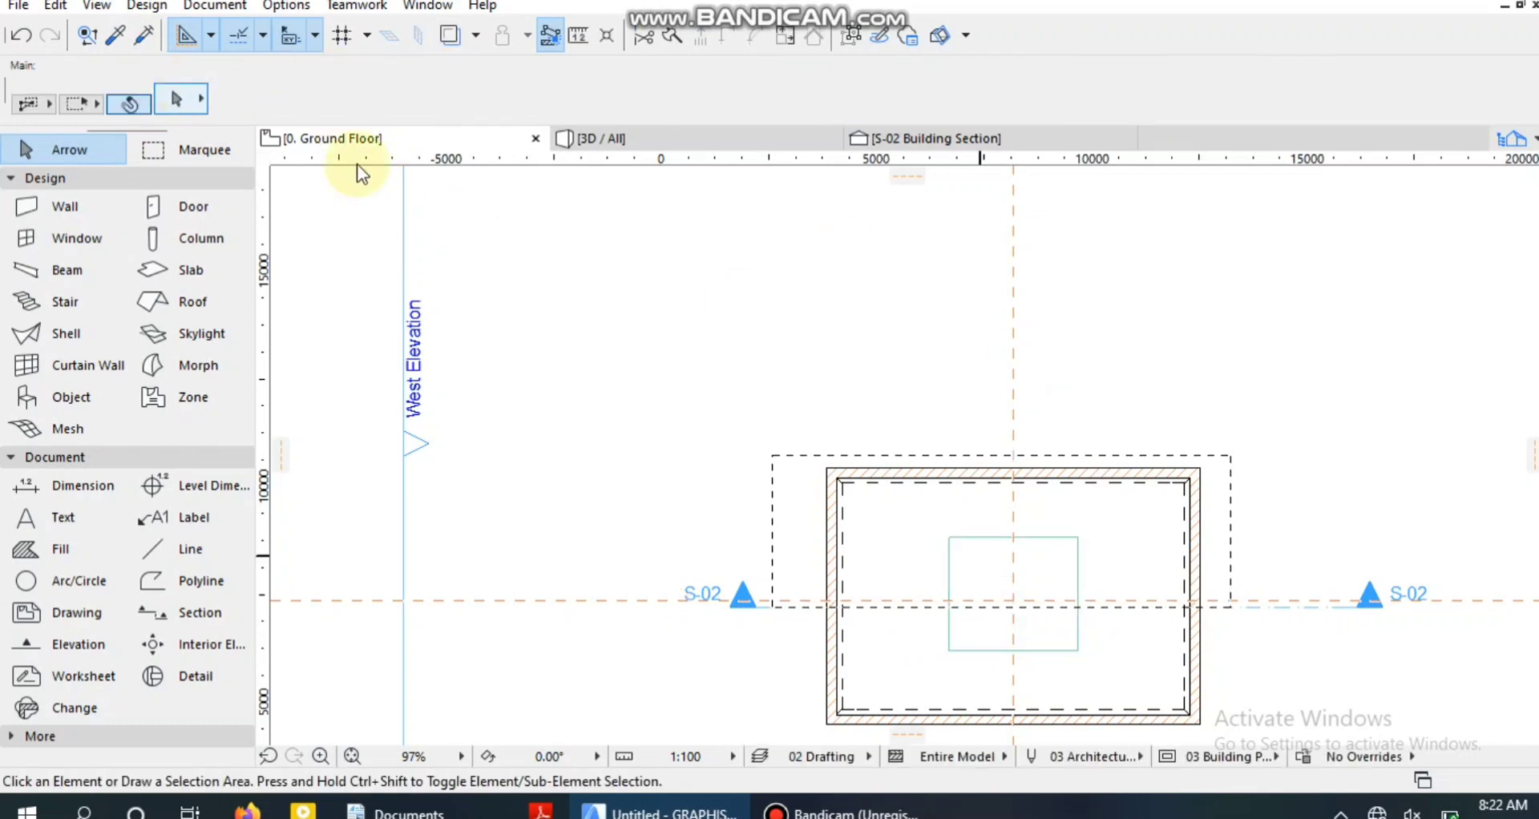
click(988, 615)
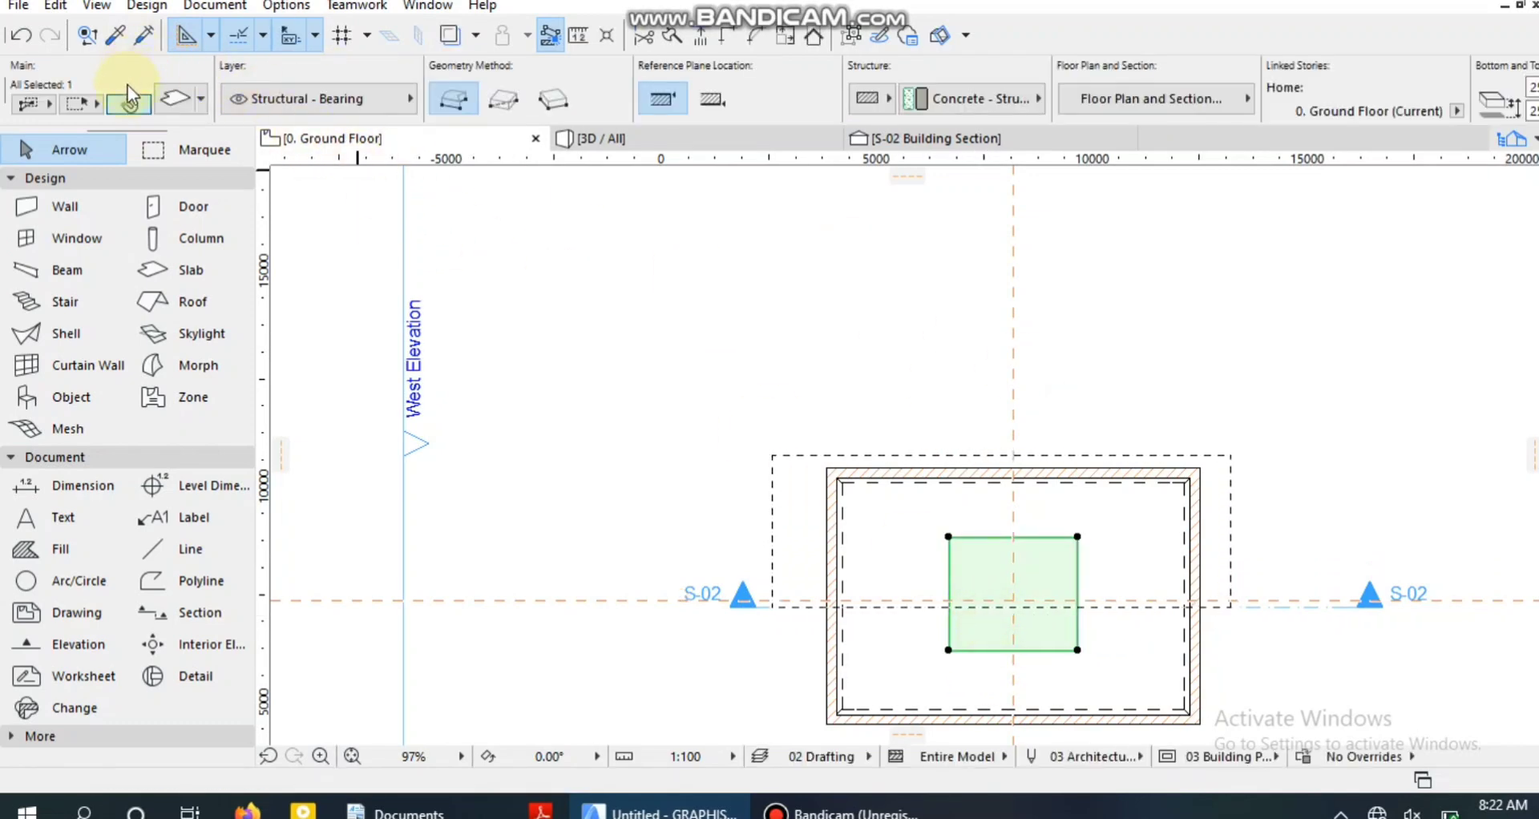
click(164, 98)
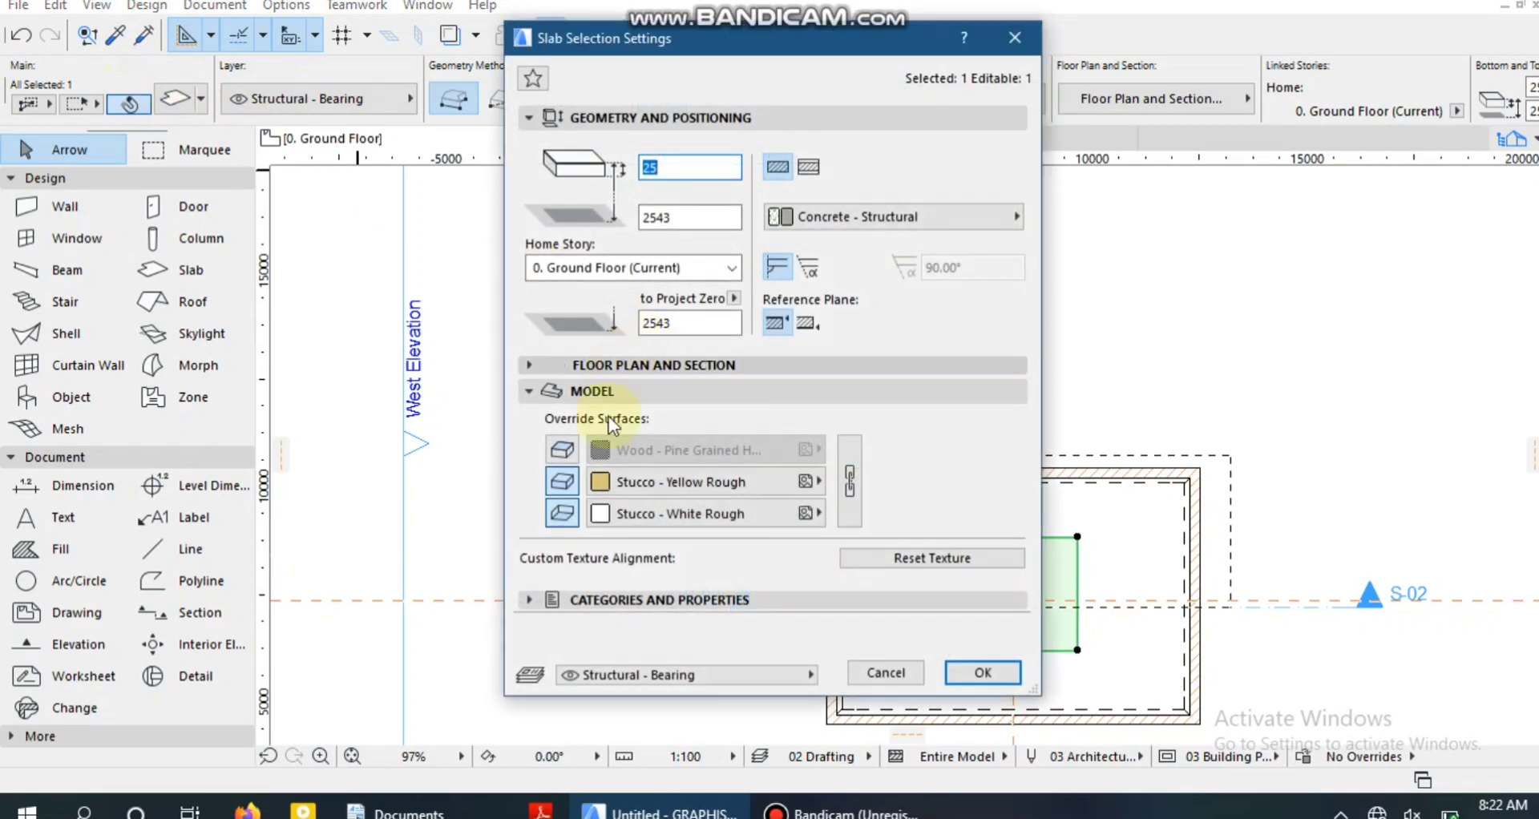
click(633, 511)
click(641, 511)
click(1043, 722)
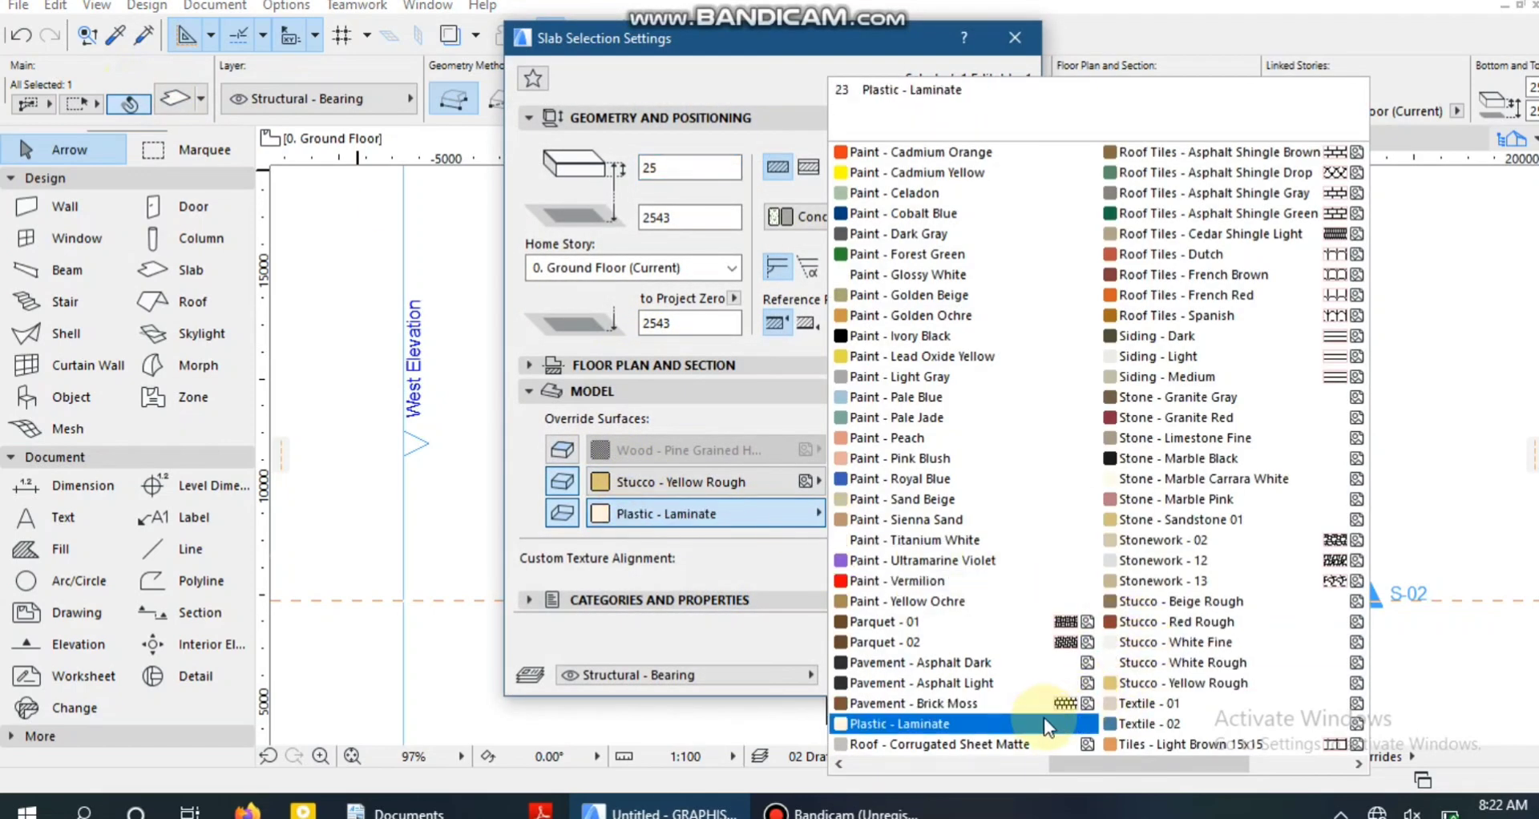
click(979, 737)
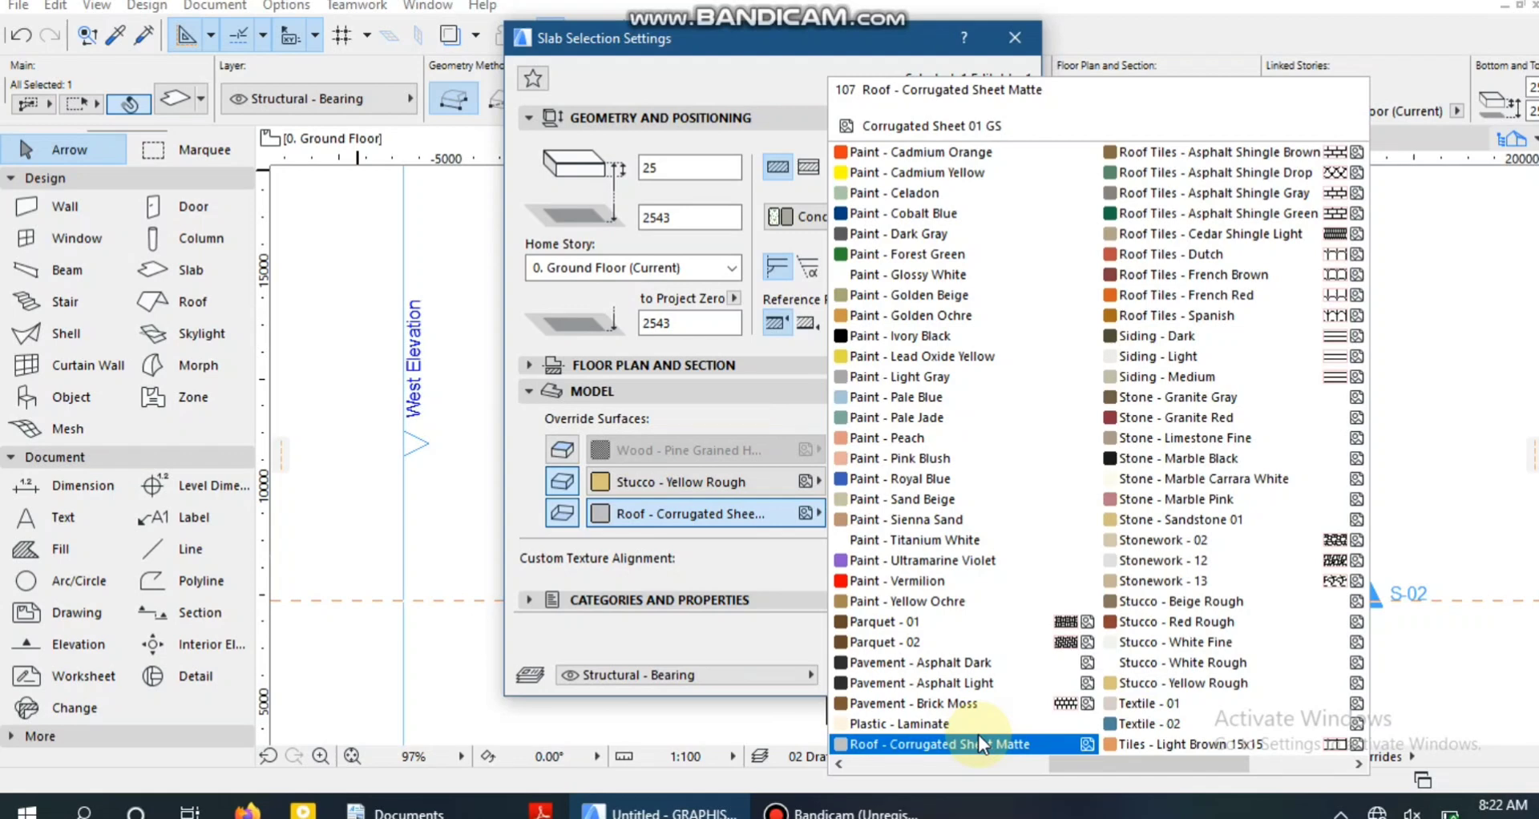
click(1138, 561)
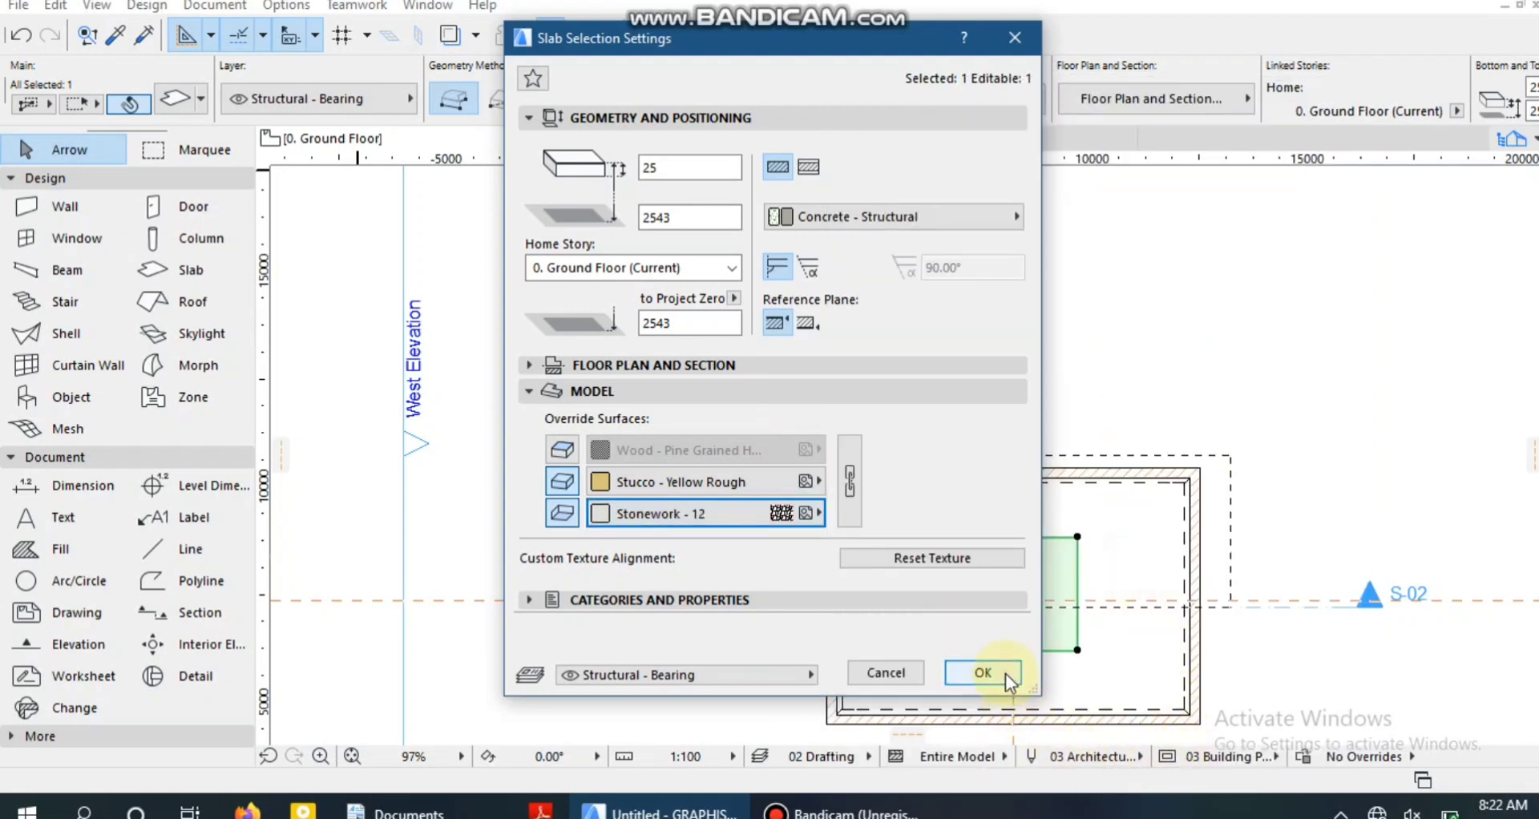
click(984, 672)
Examine the small slab's bottom surface and height below the ceiling in 3D, and return to the ground floor plan.
click(605, 146)
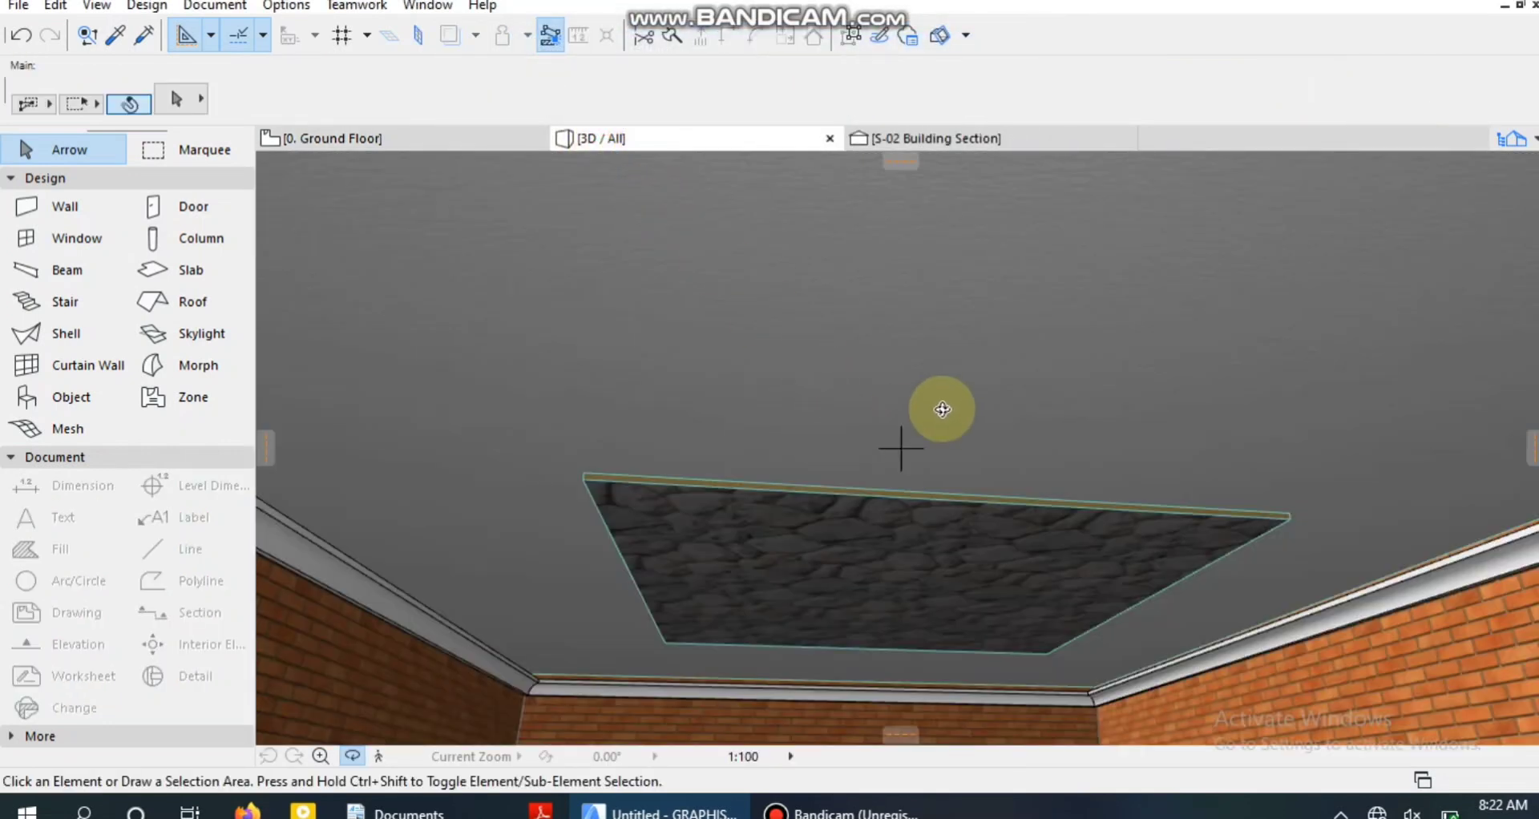
drag(944, 413, 897, 440)
scroll(783, 678, down, 5)
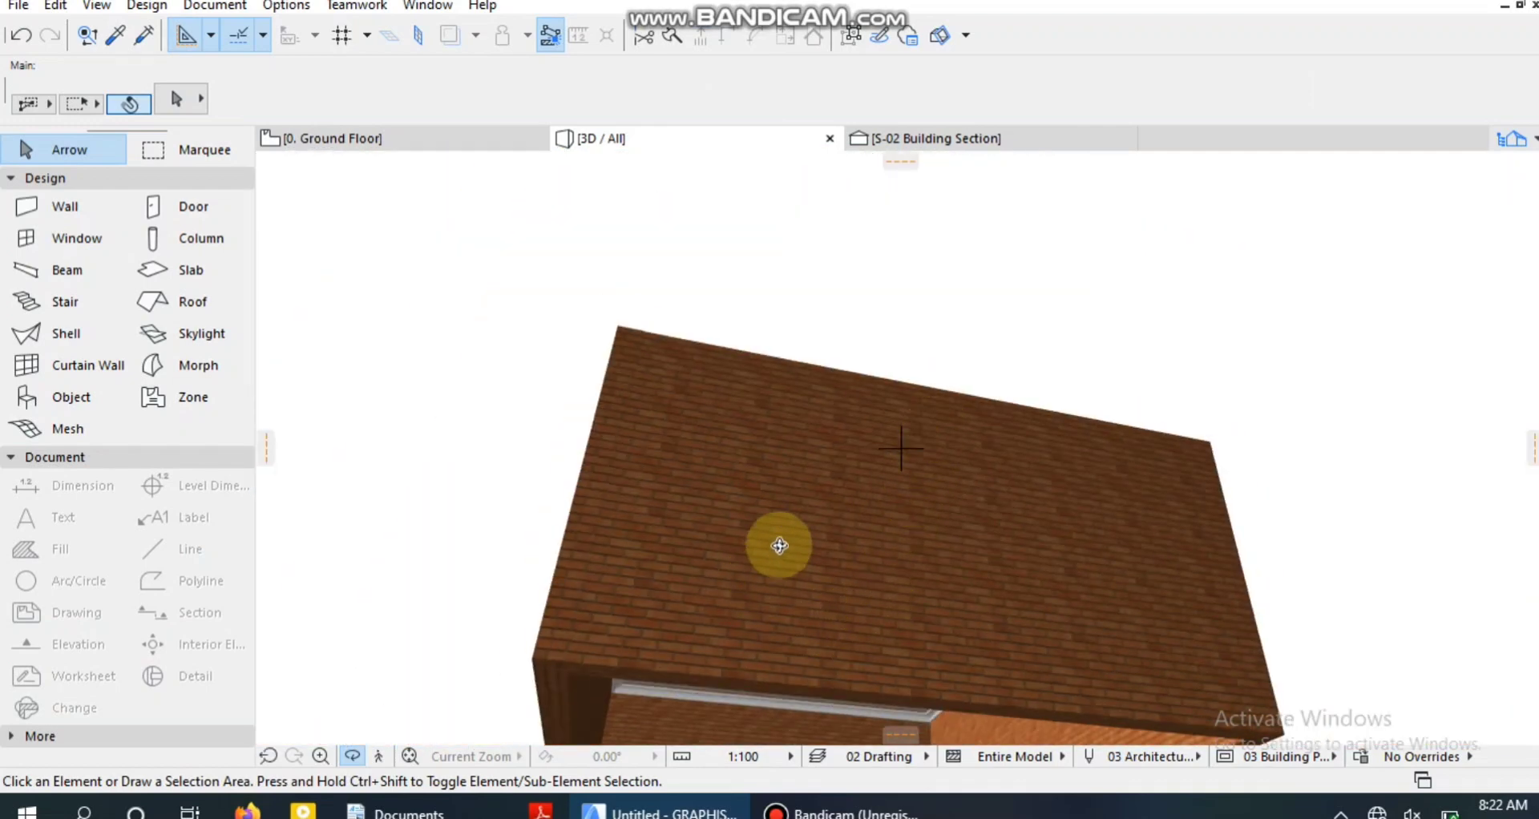
scroll(810, 665, down, 3)
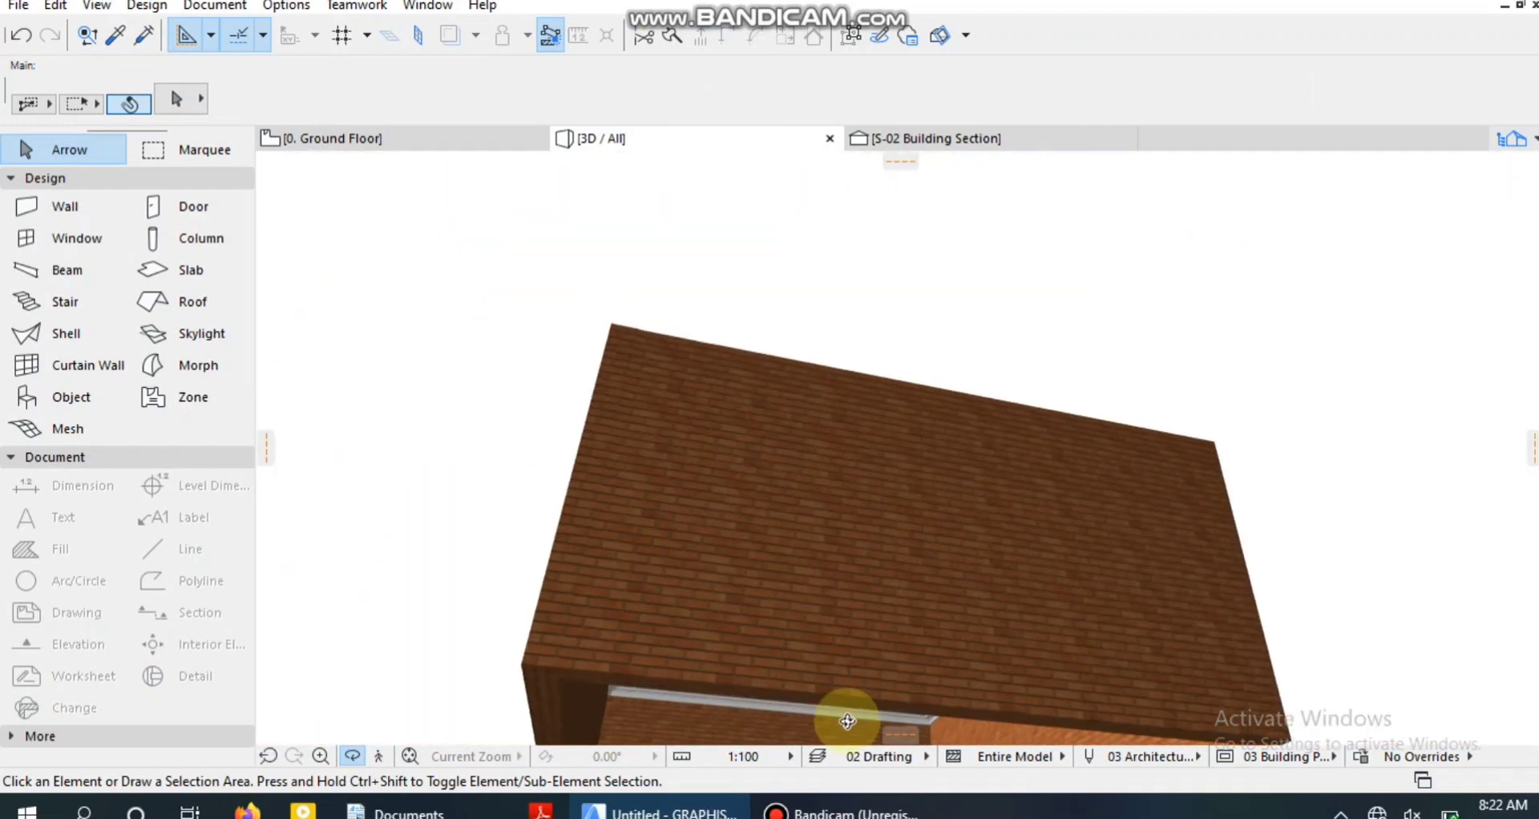
drag(850, 726, 900, 460)
scroll(930, 214, up, 6)
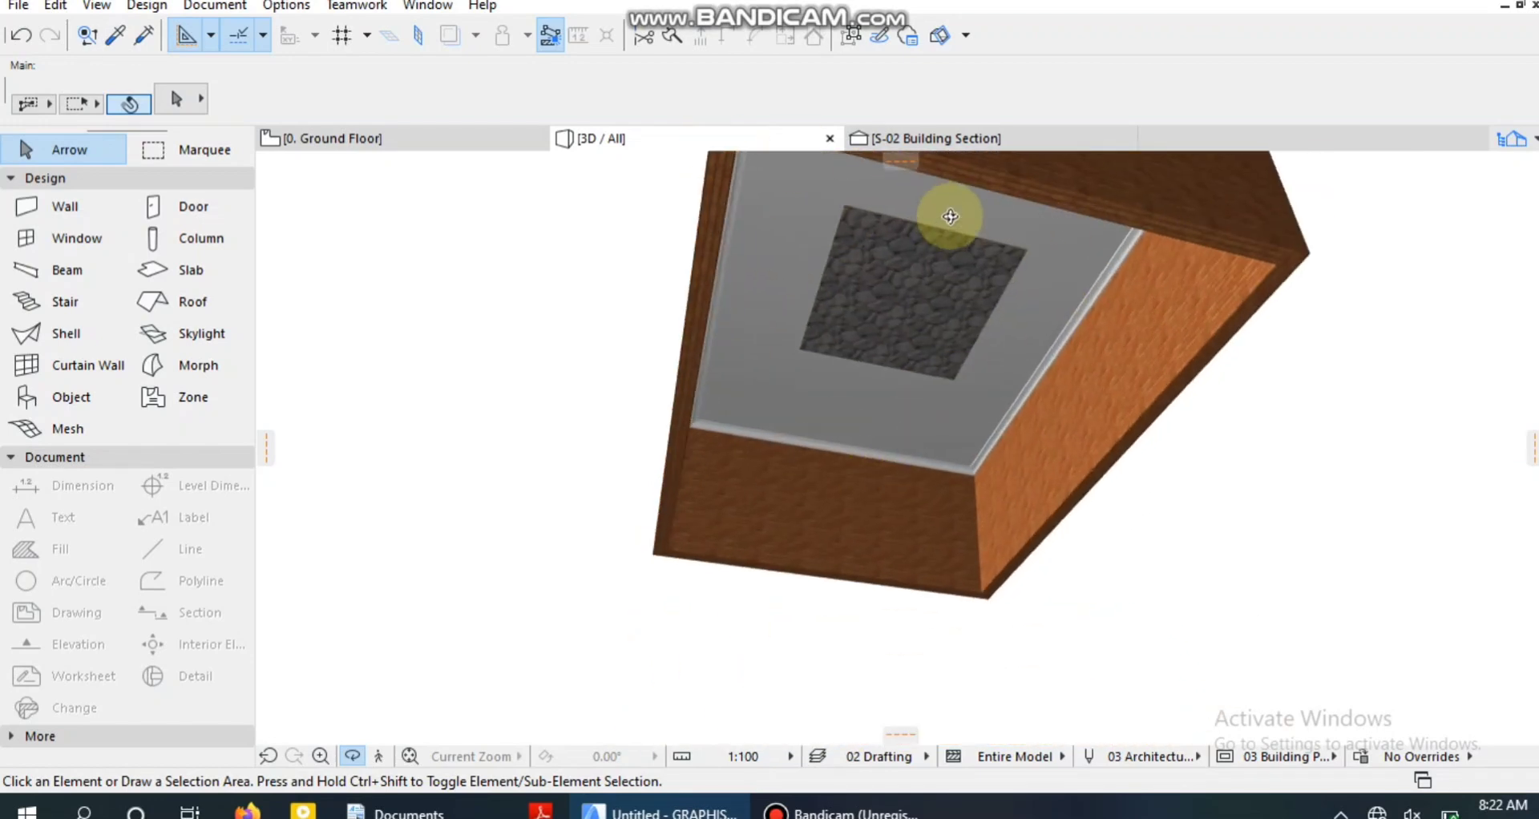
scroll(929, 213, up, 6)
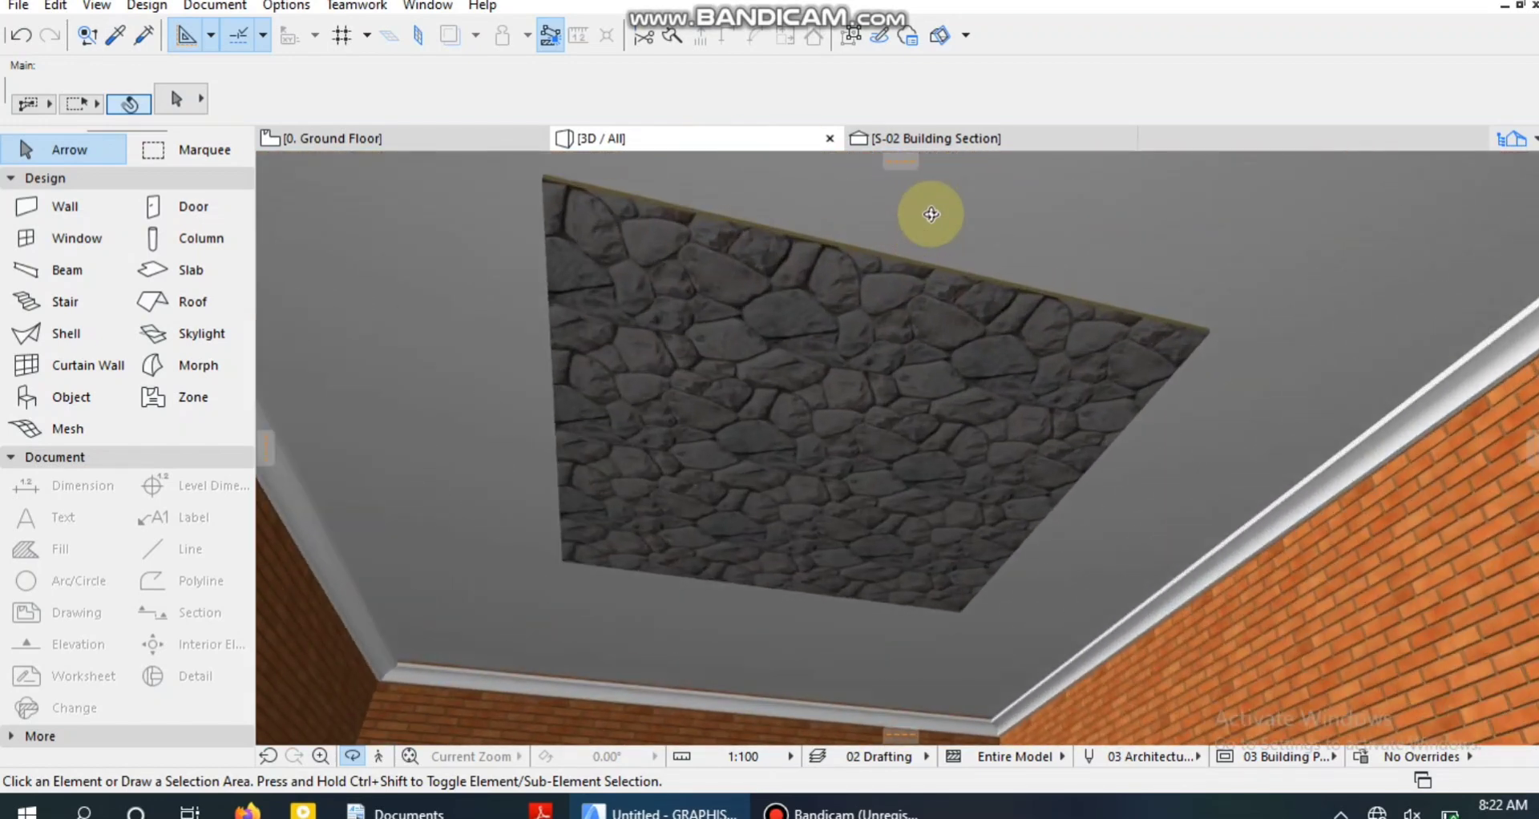
drag(1022, 211, 999, 325)
click(563, 144)
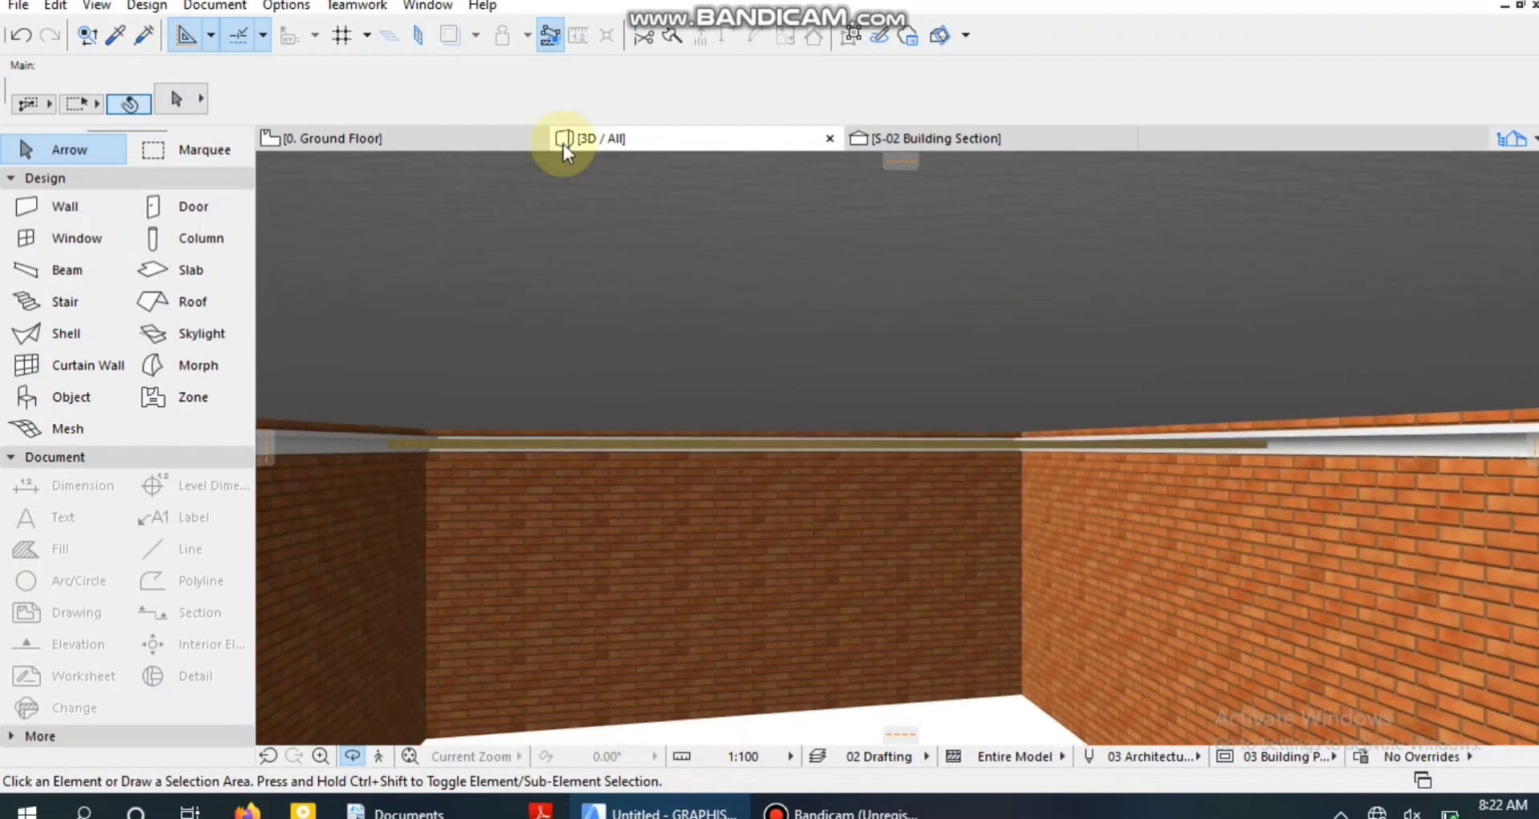
click(476, 138)
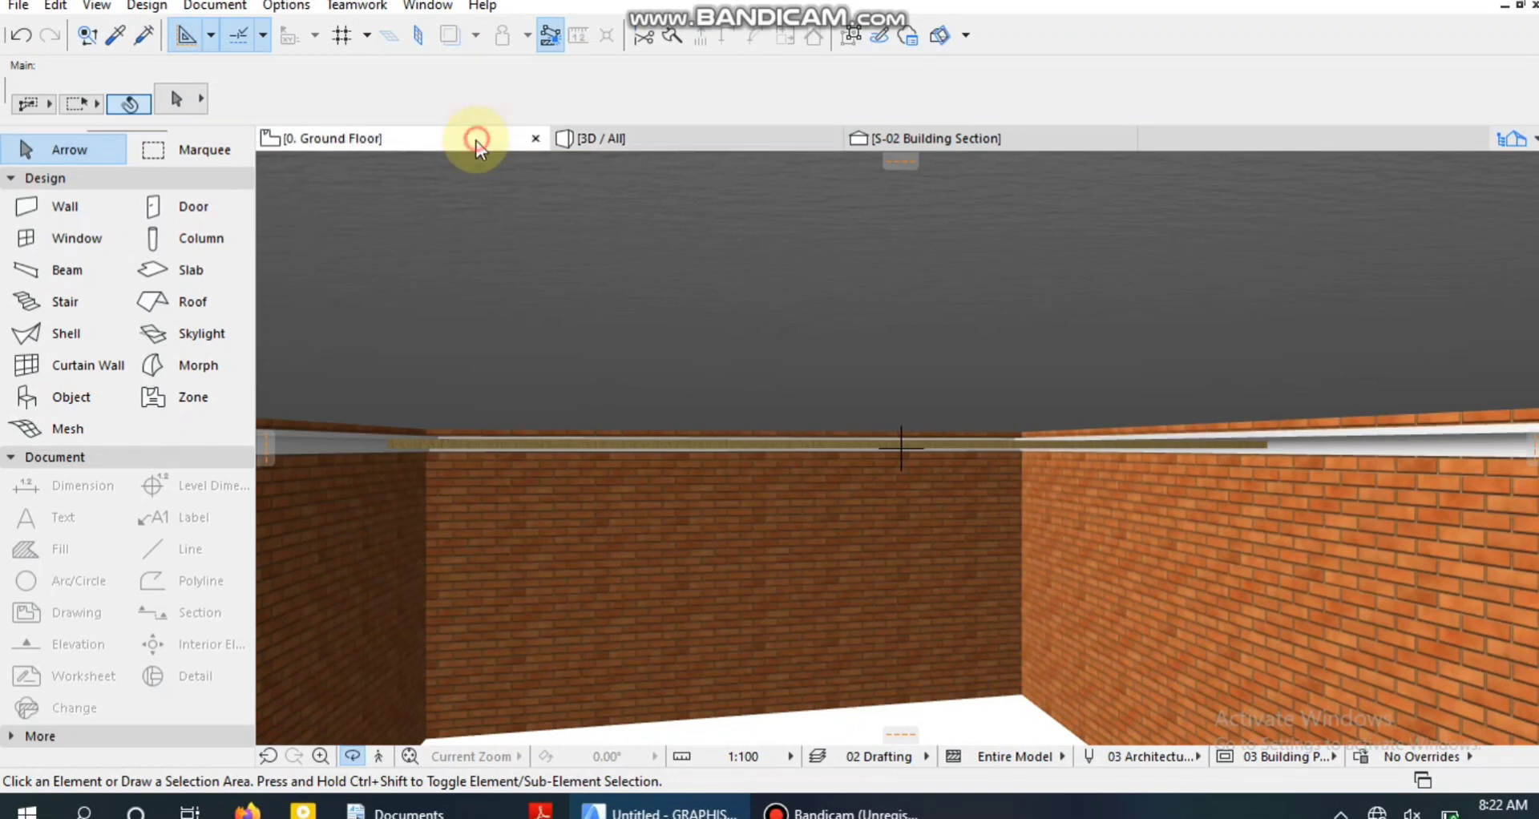
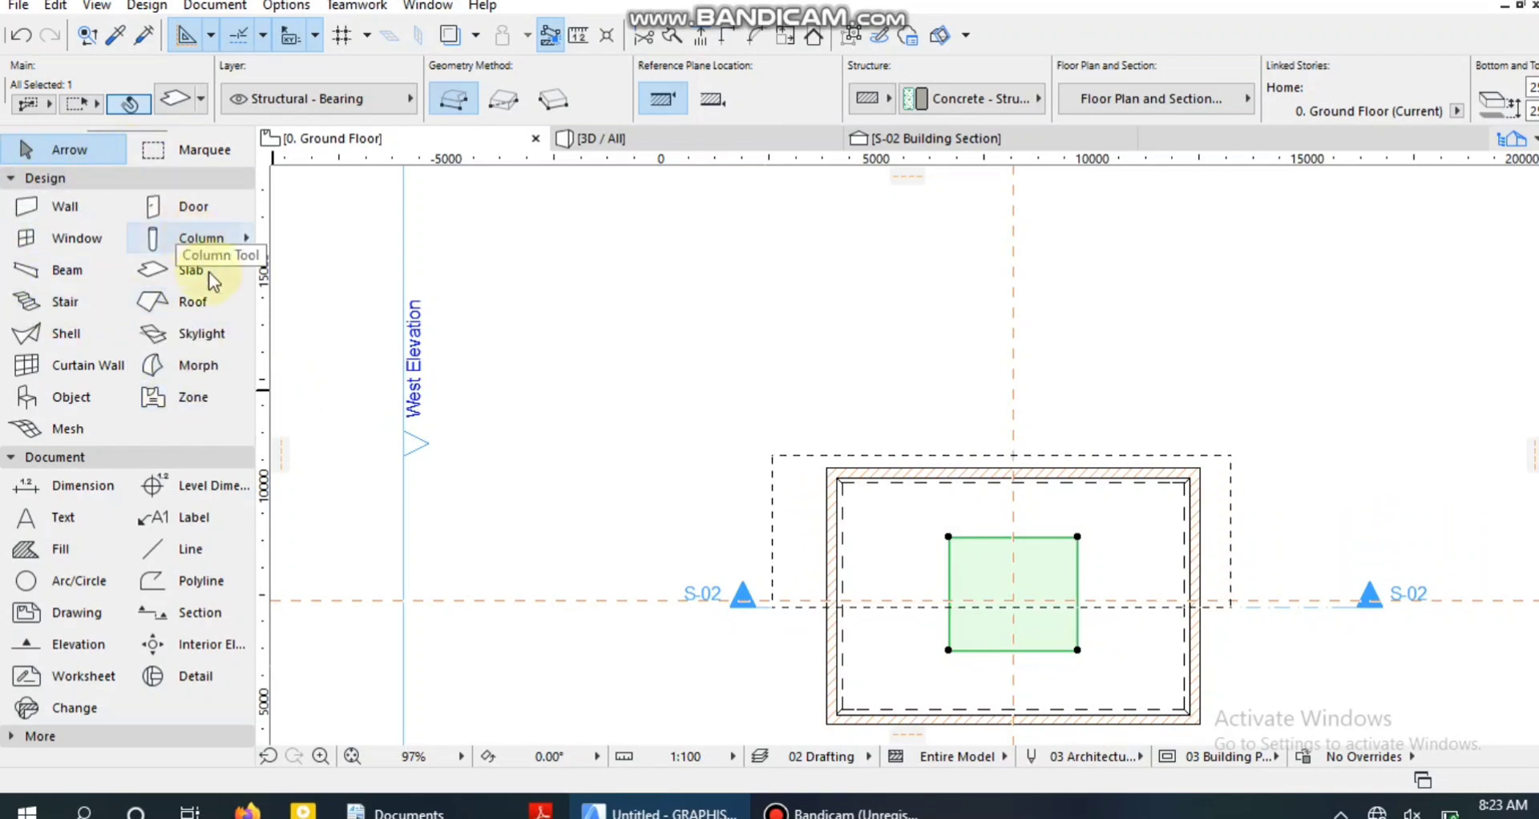
Open the Lamp tool's default settings and look through the light types in the General Light Sources 20 library.
click(10, 177)
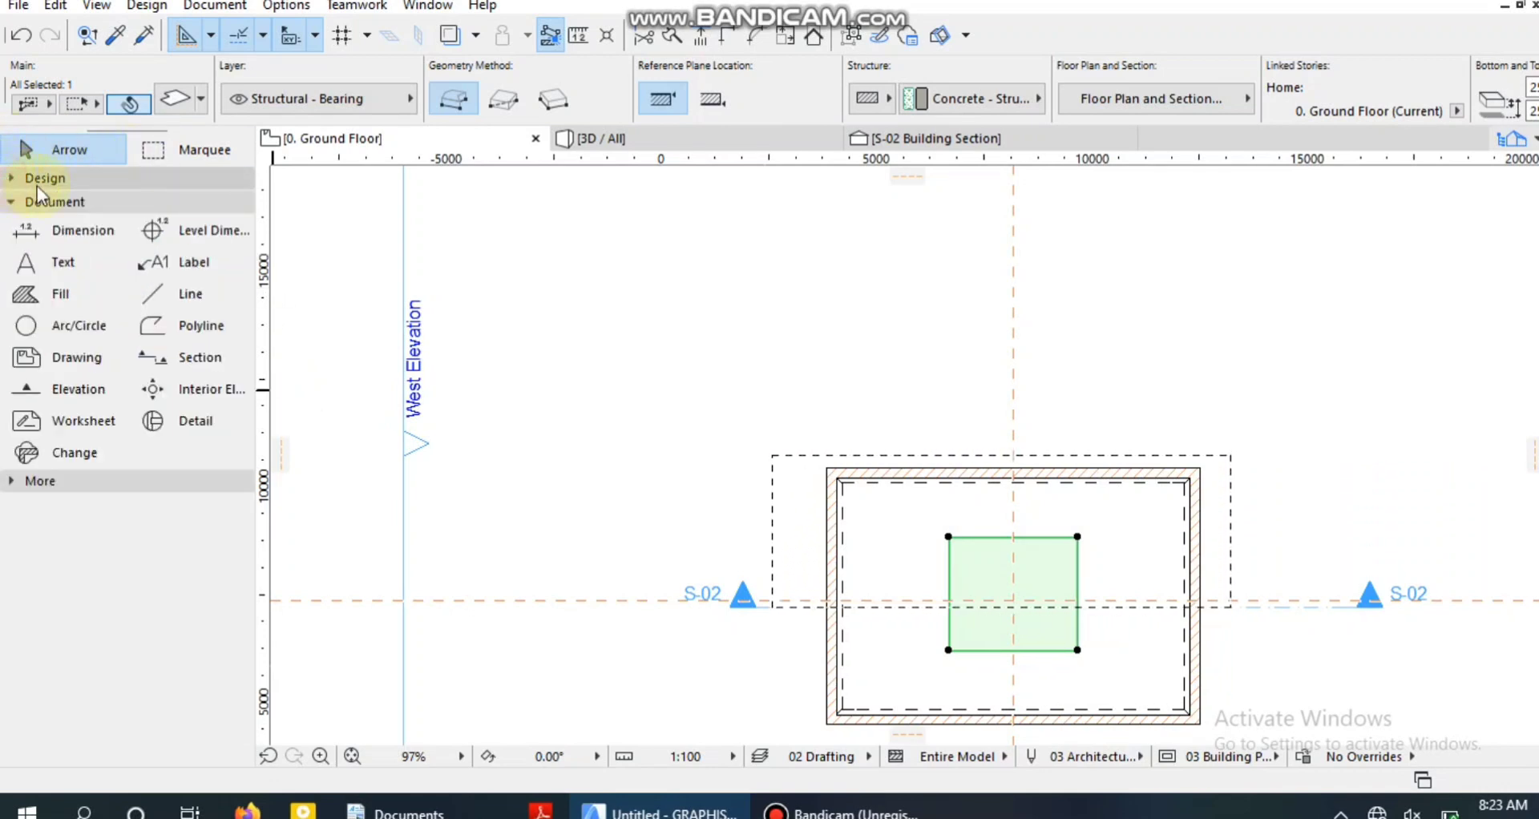
click(53, 484)
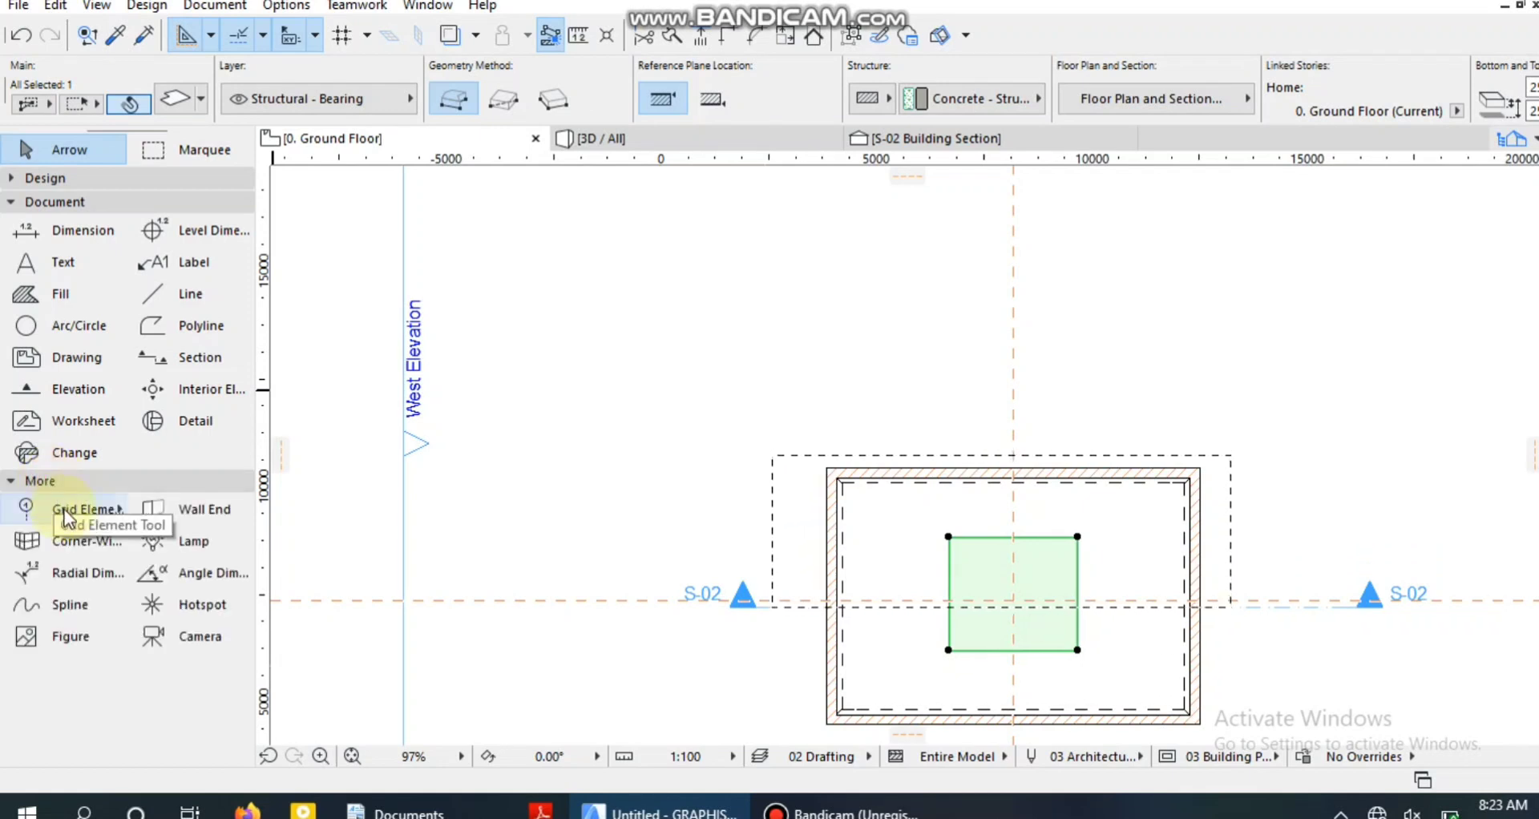
click(227, 551)
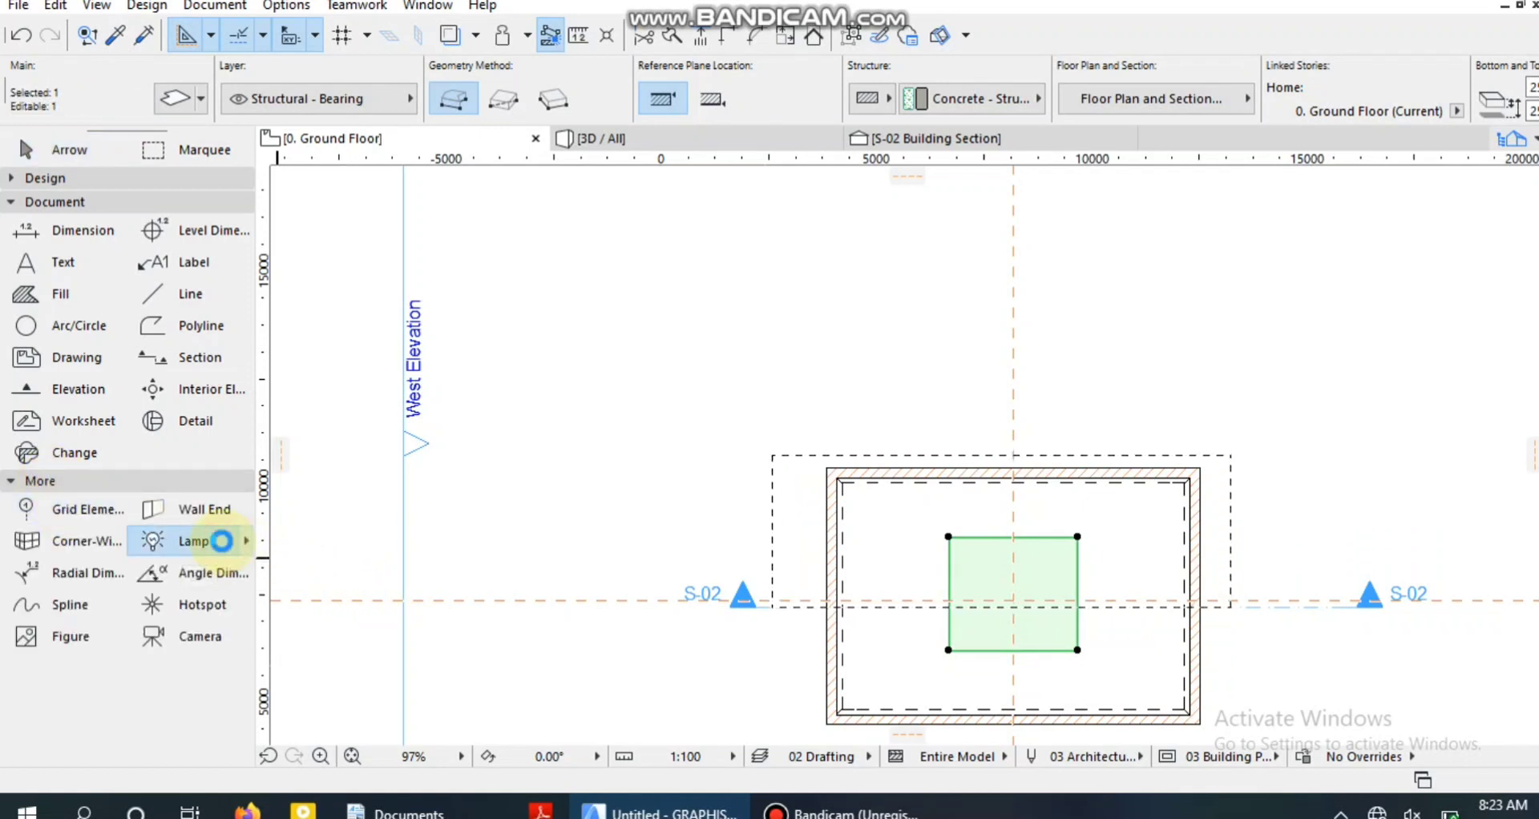
double_click(222, 541)
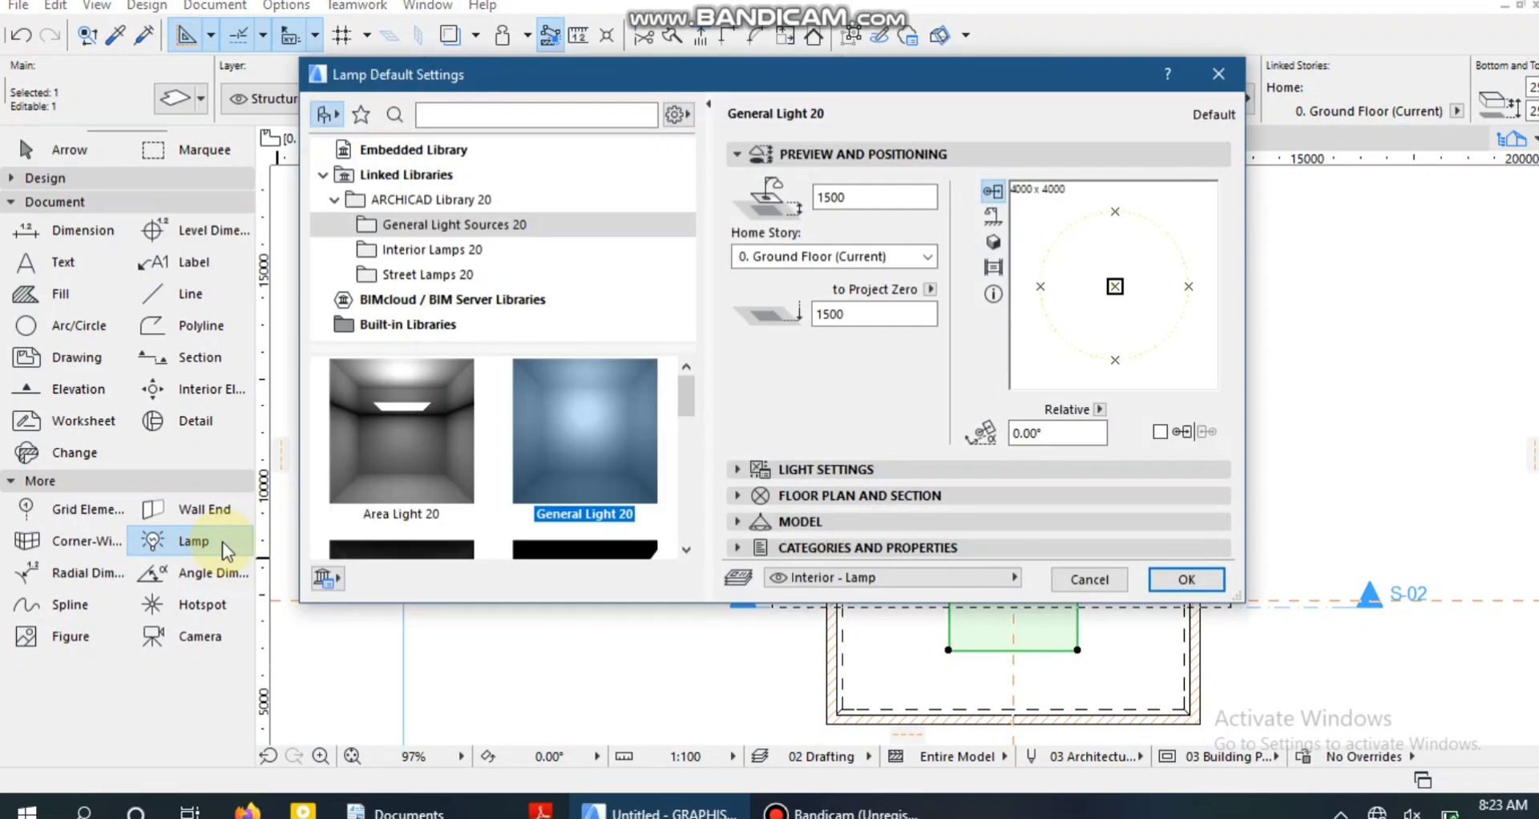
scroll(431, 434, down, 3)
scroll(433, 438, up, 3)
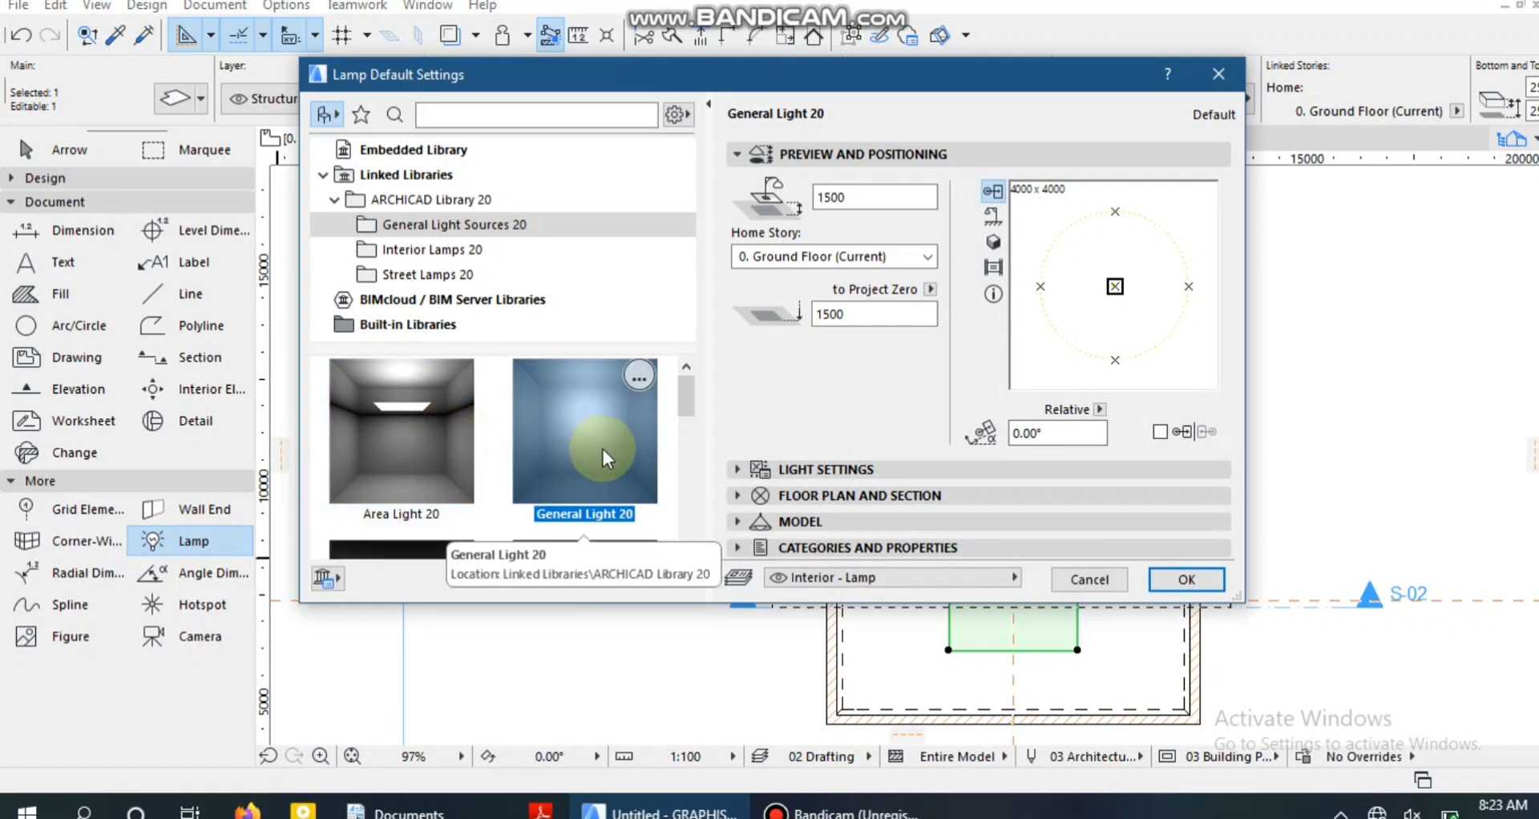
scroll(603, 449, down, 5)
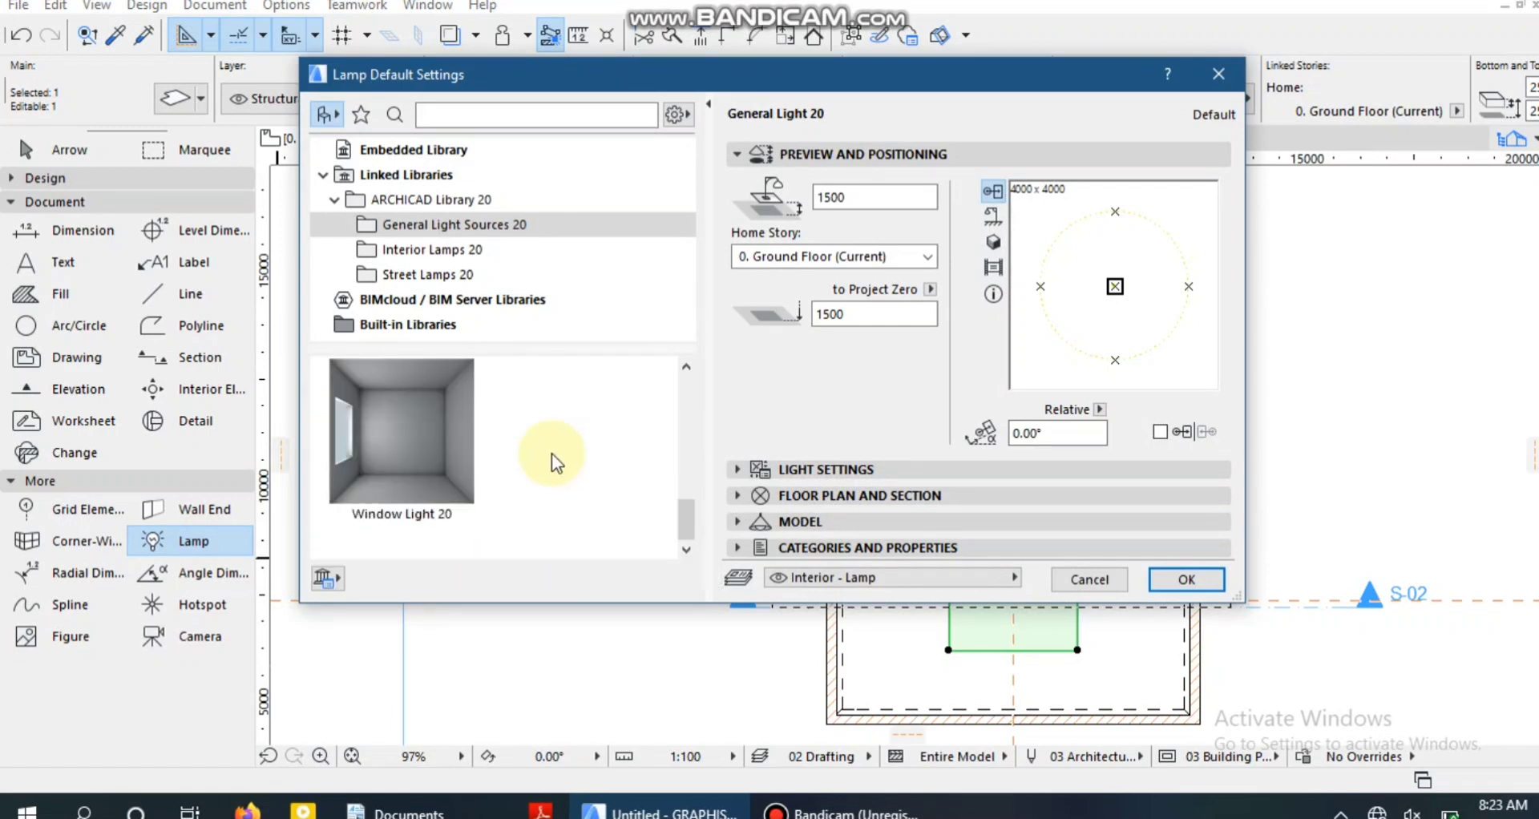
scroll(537, 454, up, 2)
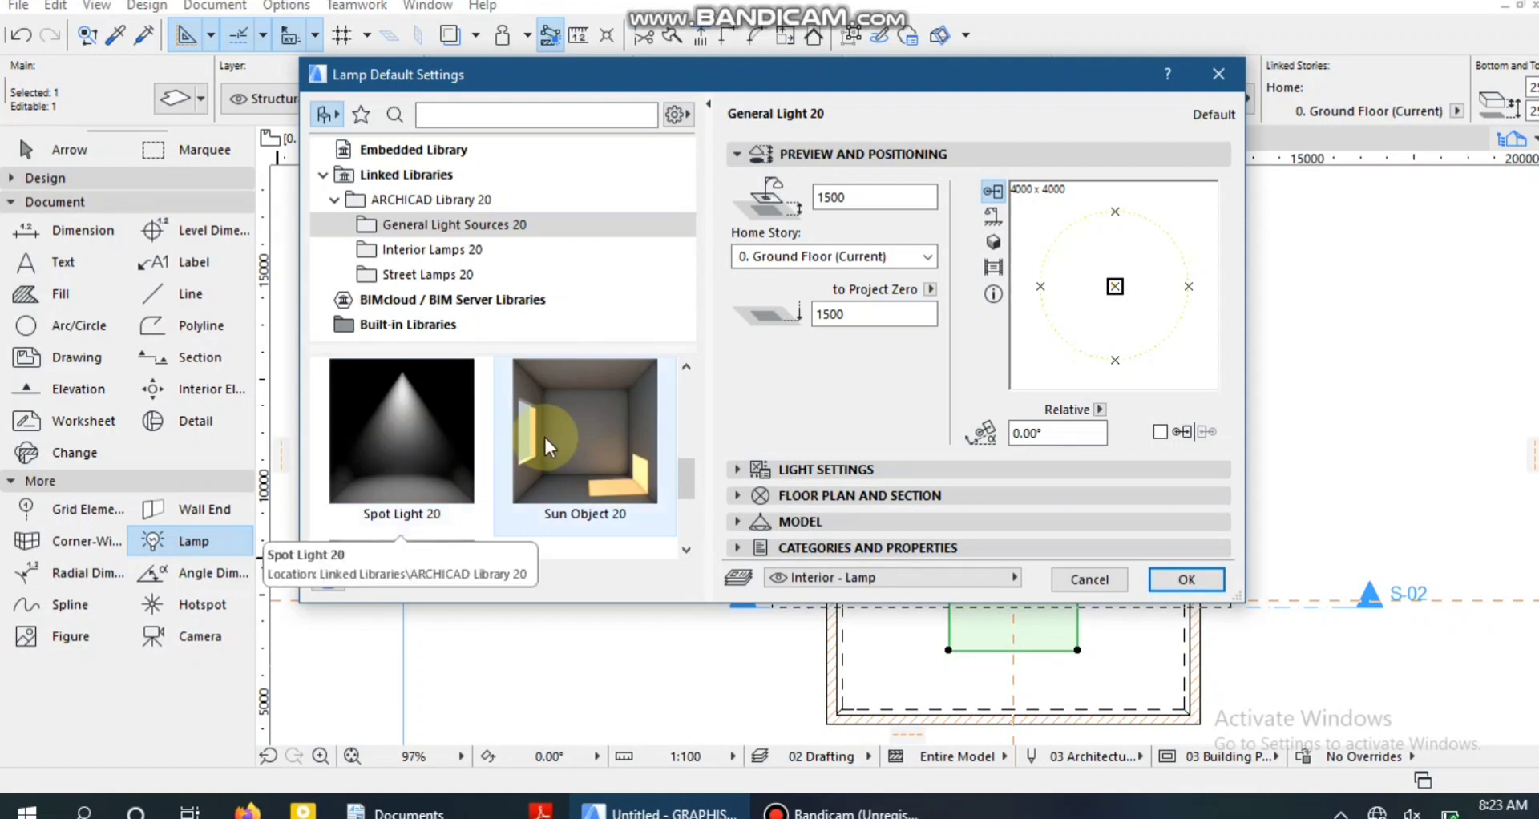
scroll(553, 441, up, 2)
scroll(553, 441, up, 2)
scroll(553, 441, down, 2)
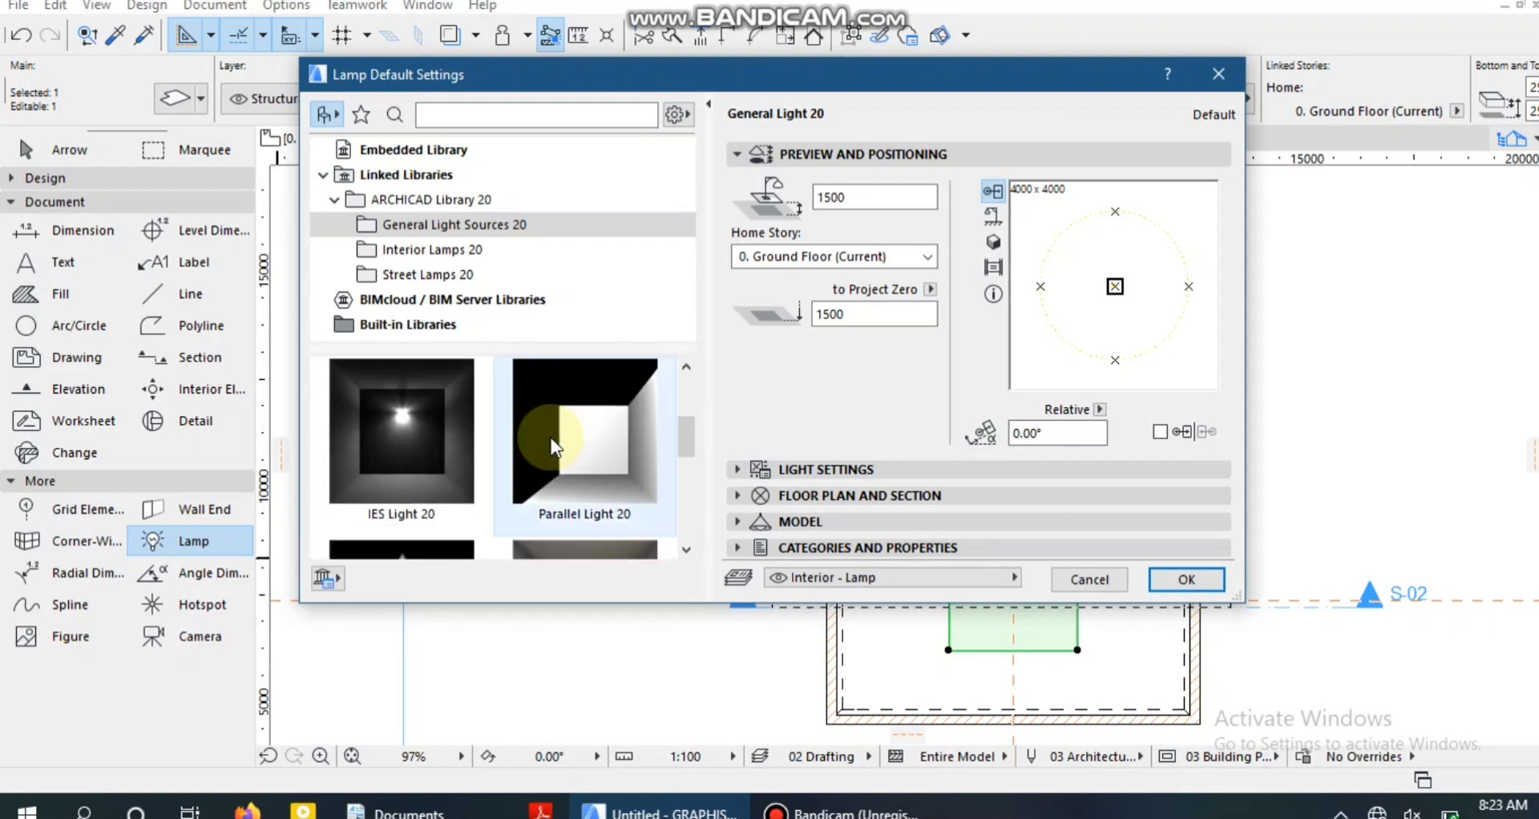
Set Area Light 20 as the default lamp.
click(360, 431)
scroll(580, 425, up, 2)
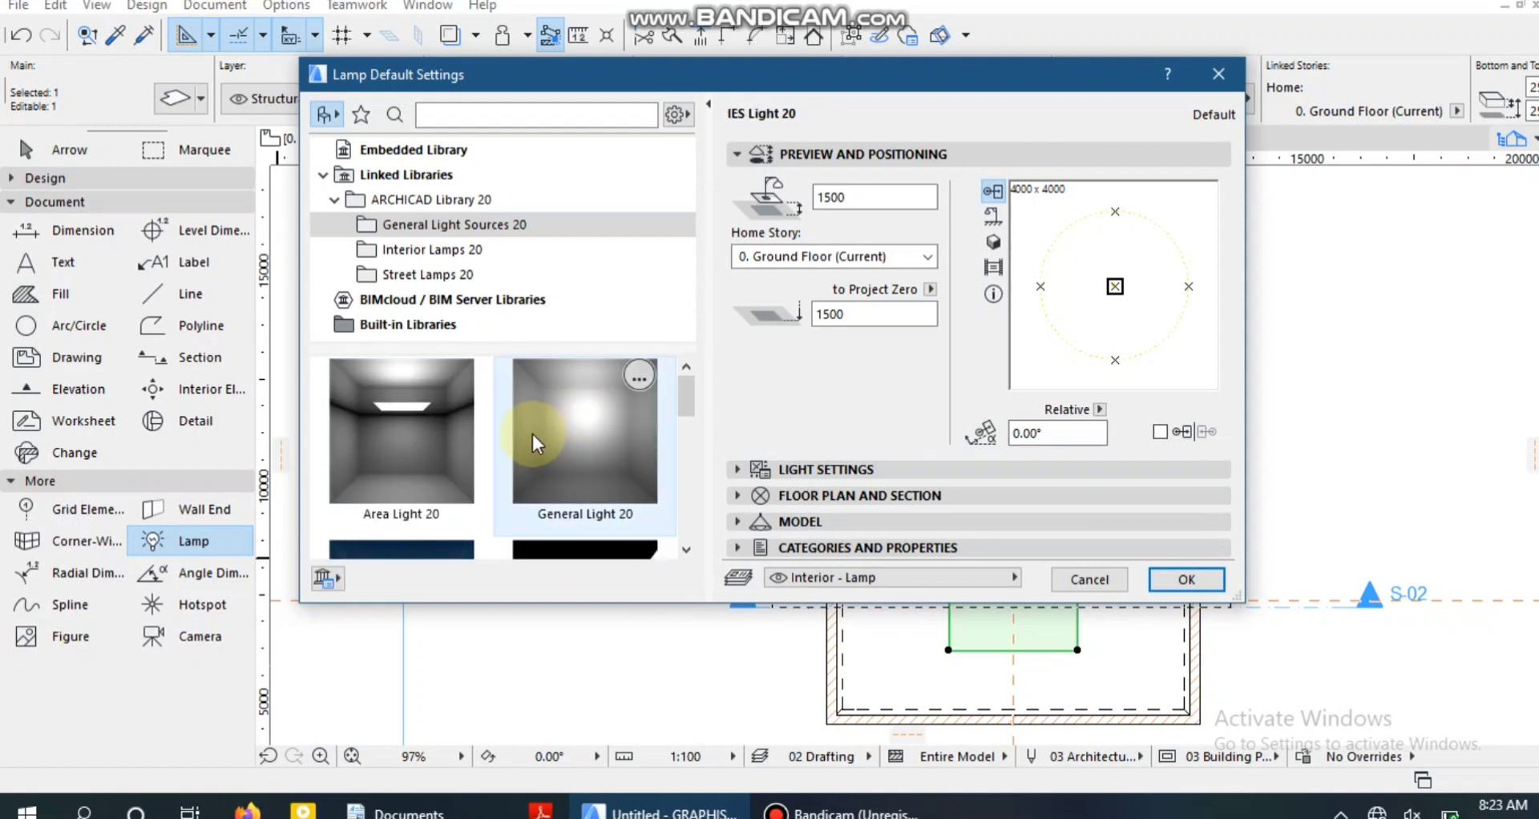
click(402, 439)
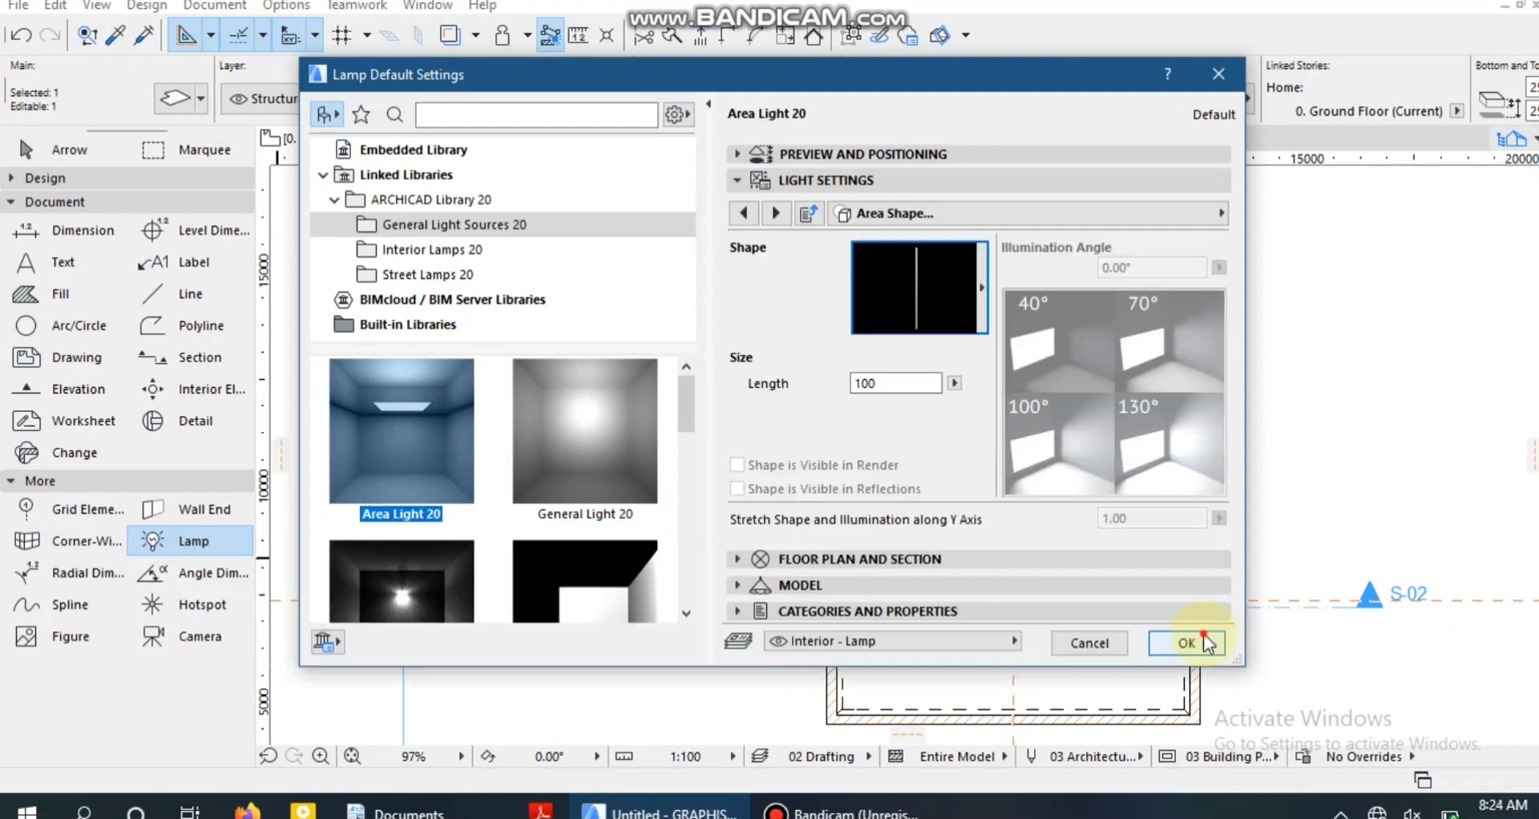
click(1185, 639)
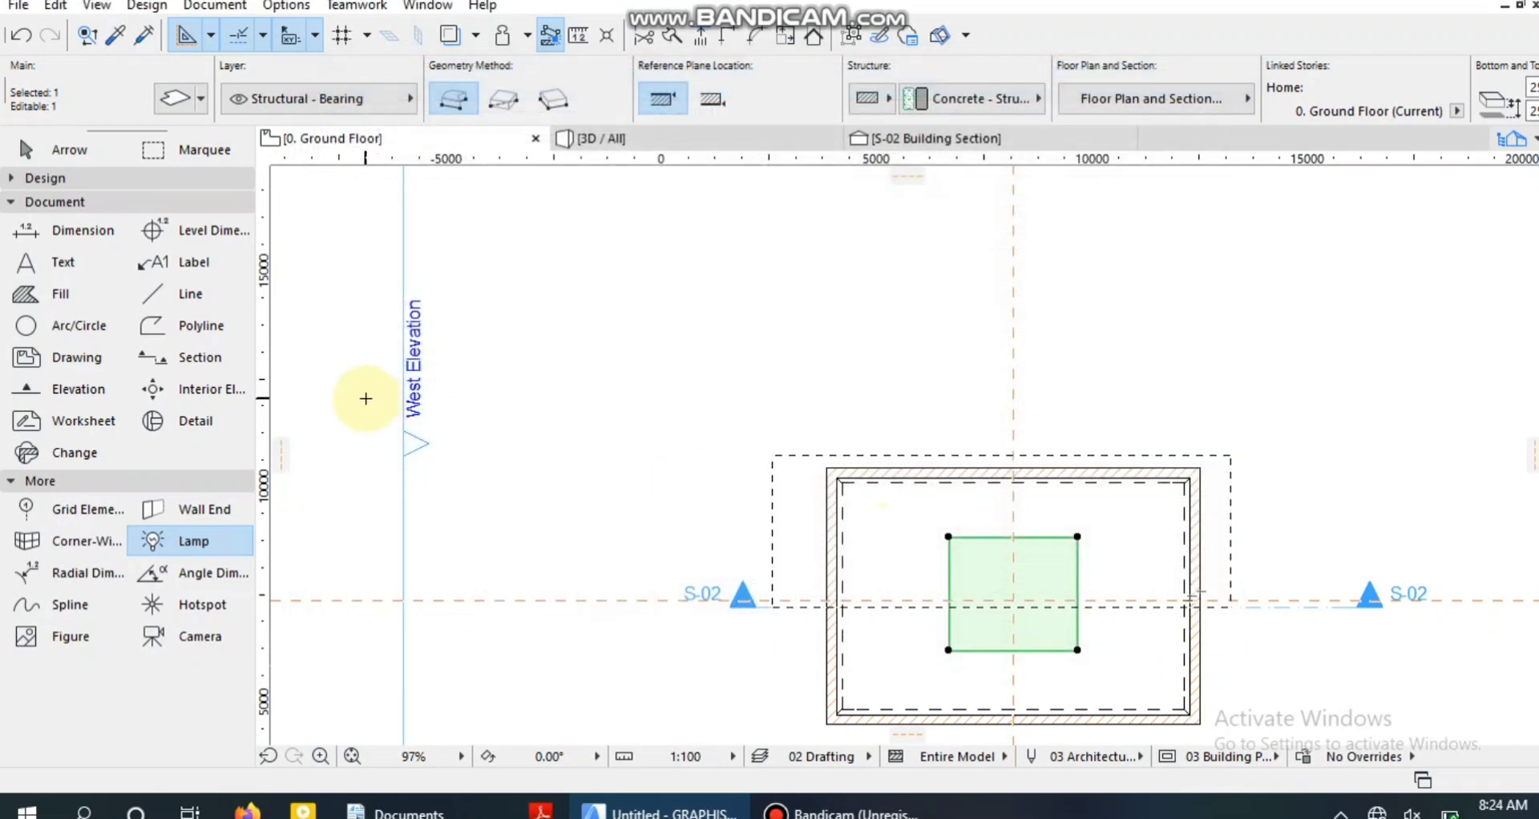
Reopen the default lamp settings at the basic light parameters and look through the light colour presets.
click(219, 545)
double_click(219, 542)
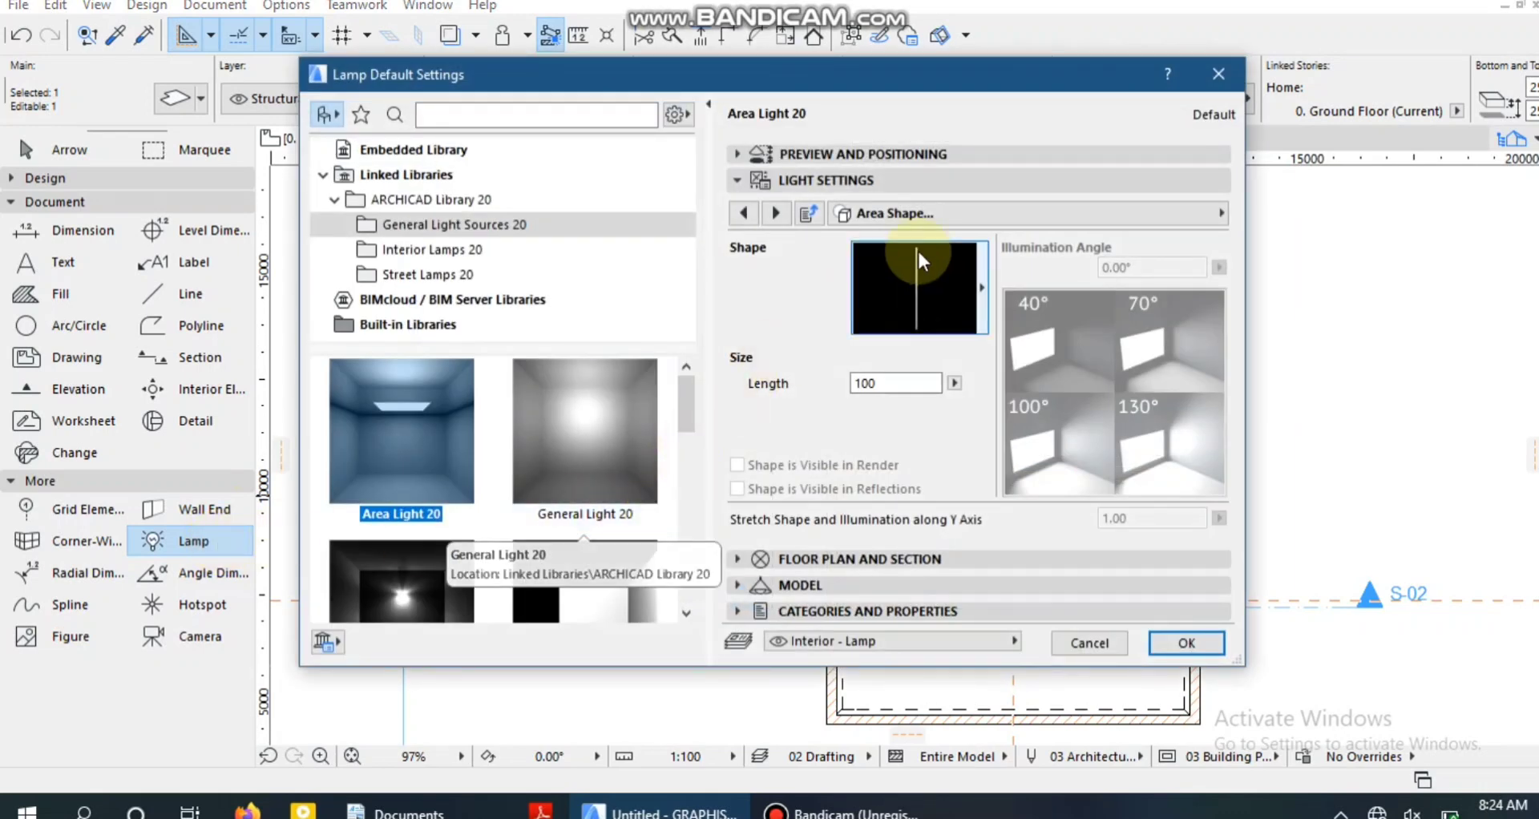
click(940, 210)
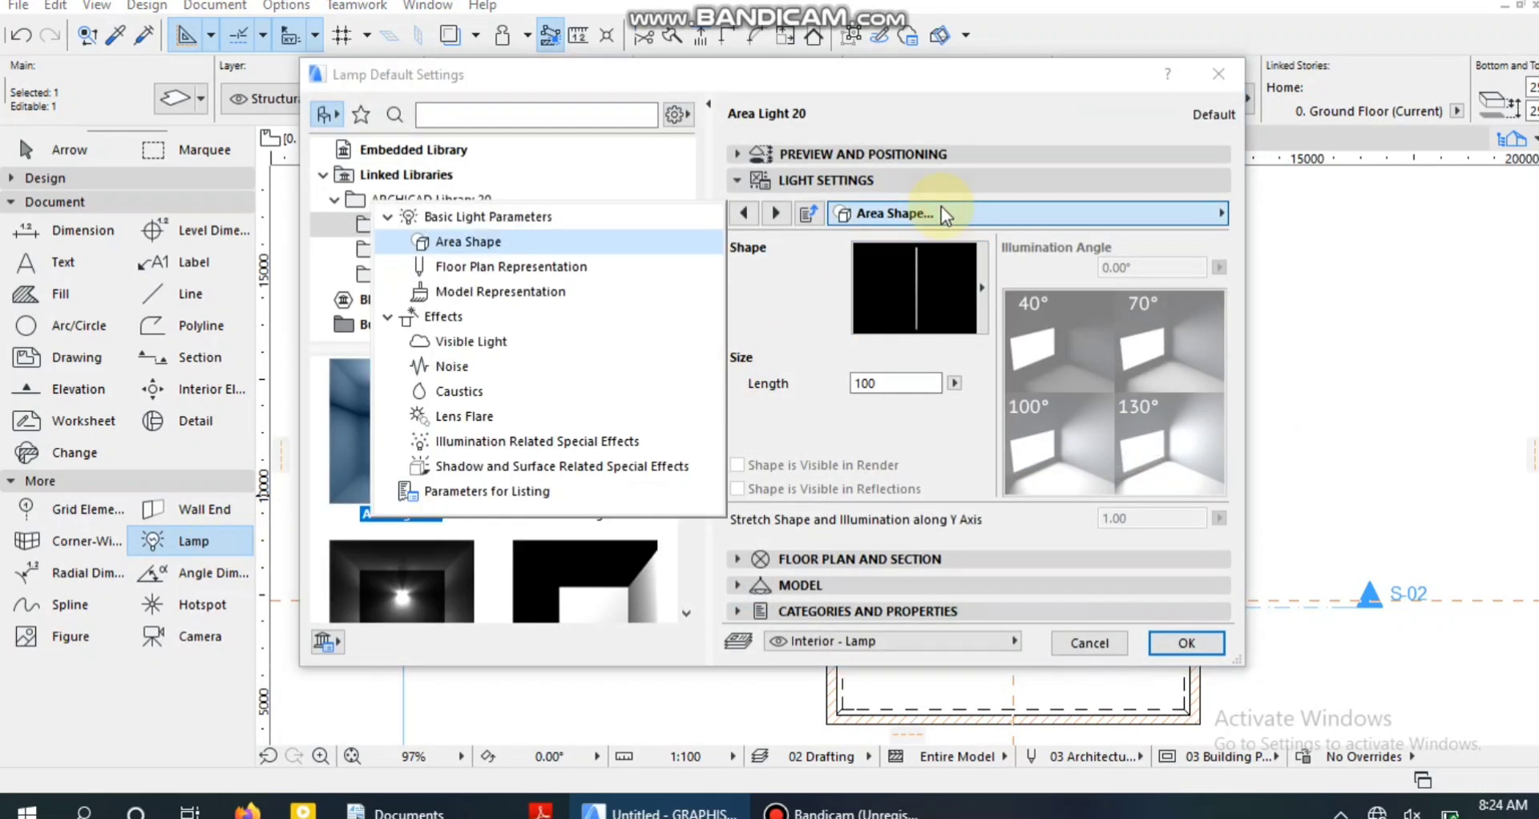
click(589, 216)
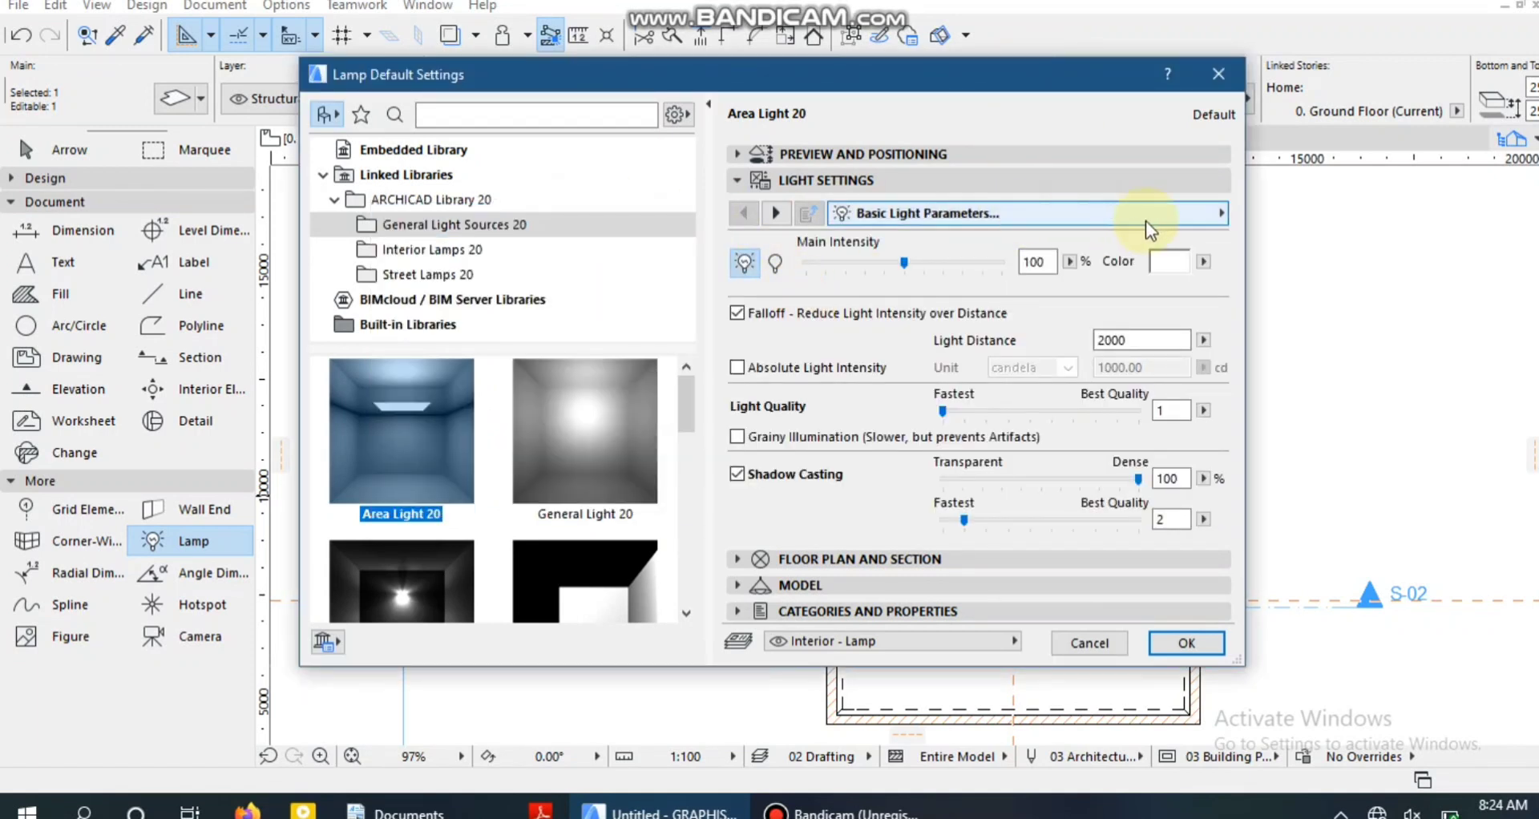
click(1210, 262)
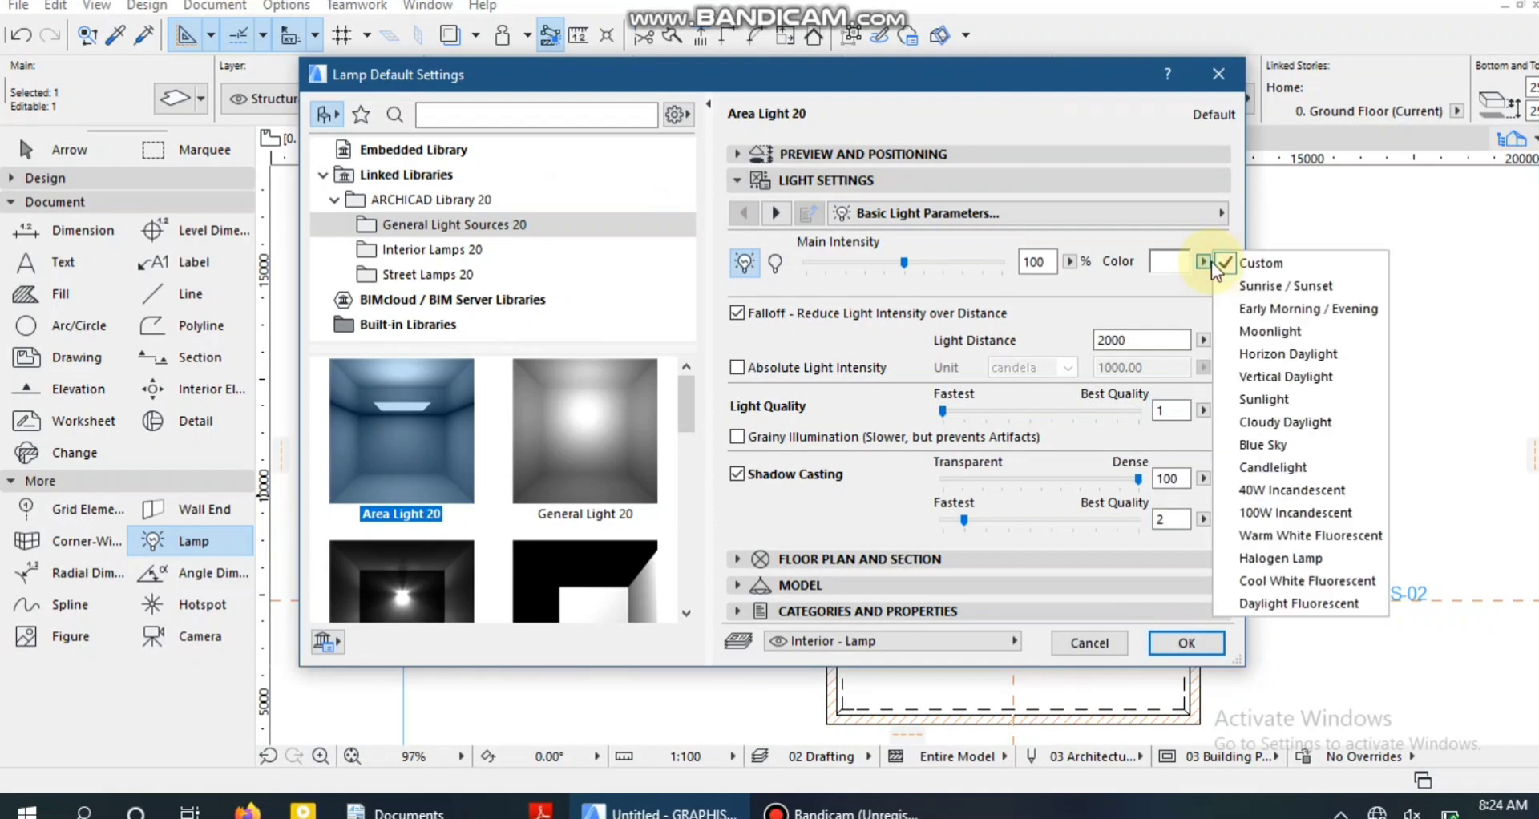
click(1210, 261)
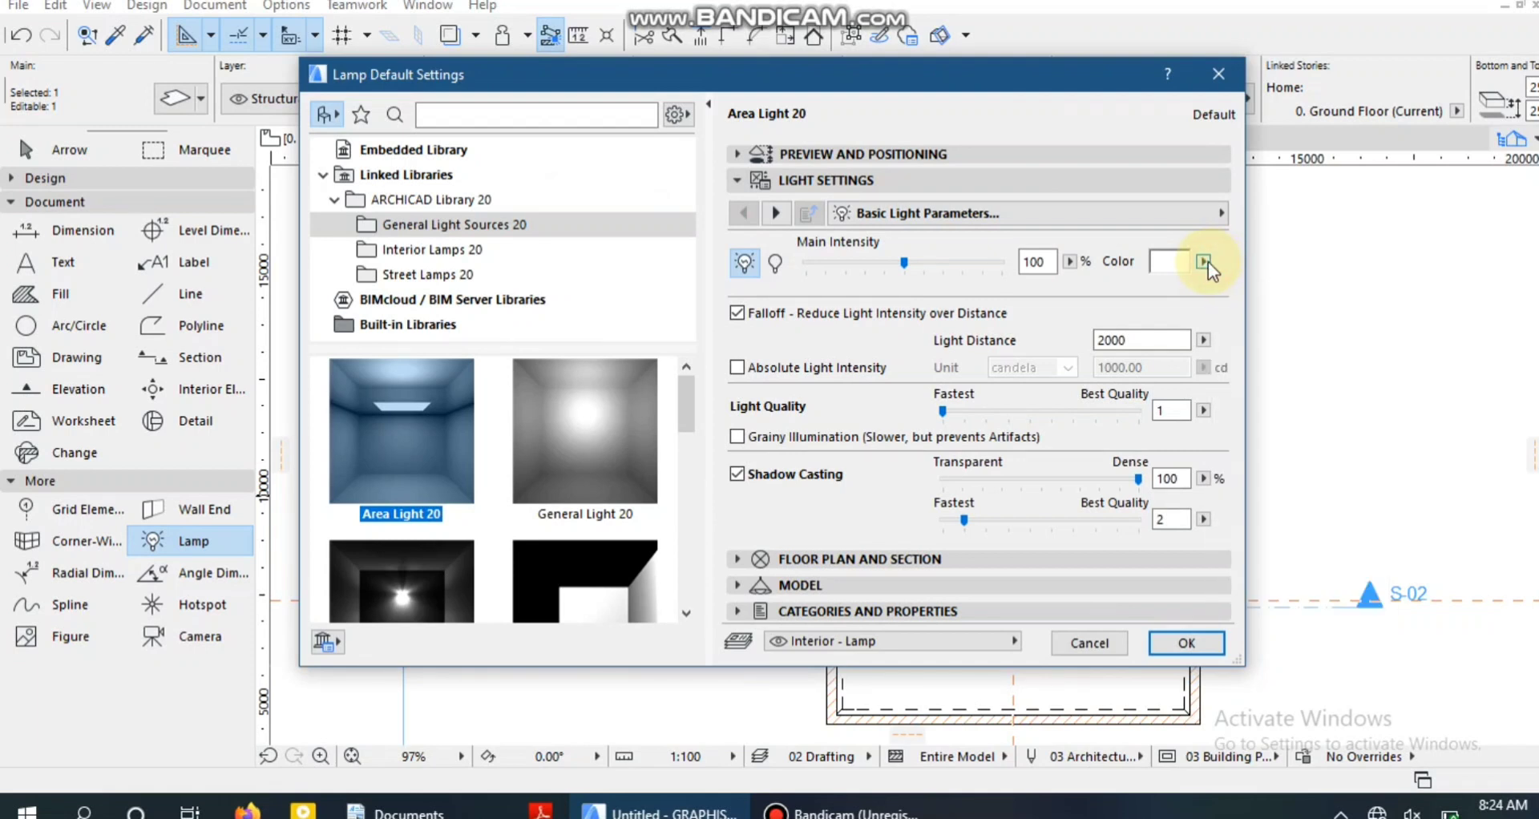
Set the default lamp's main intensity to 160% and shadow quality to 4, with the light switched on.
click(940, 260)
click(949, 259)
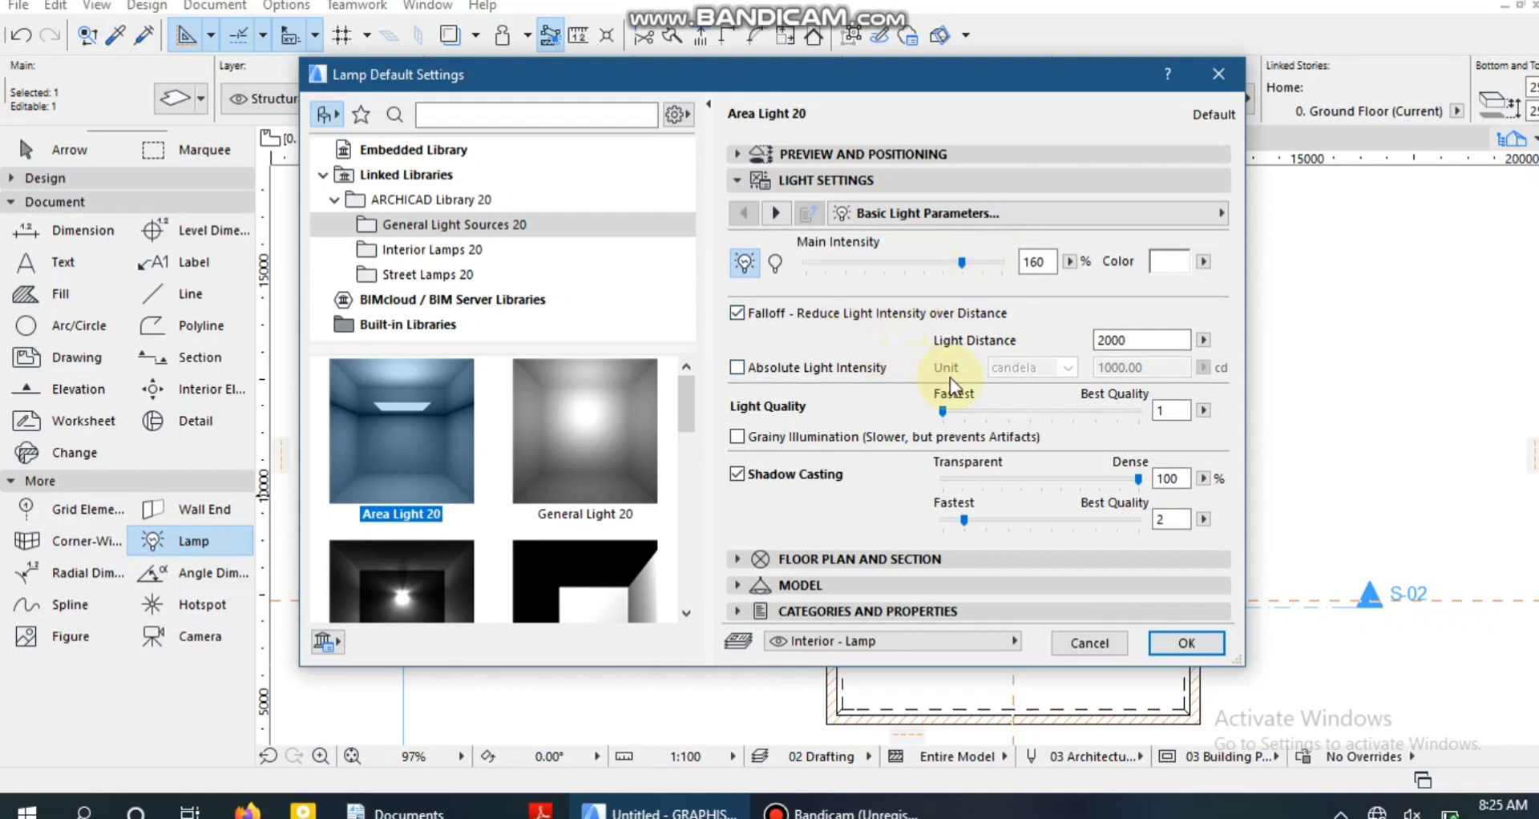
click(821, 180)
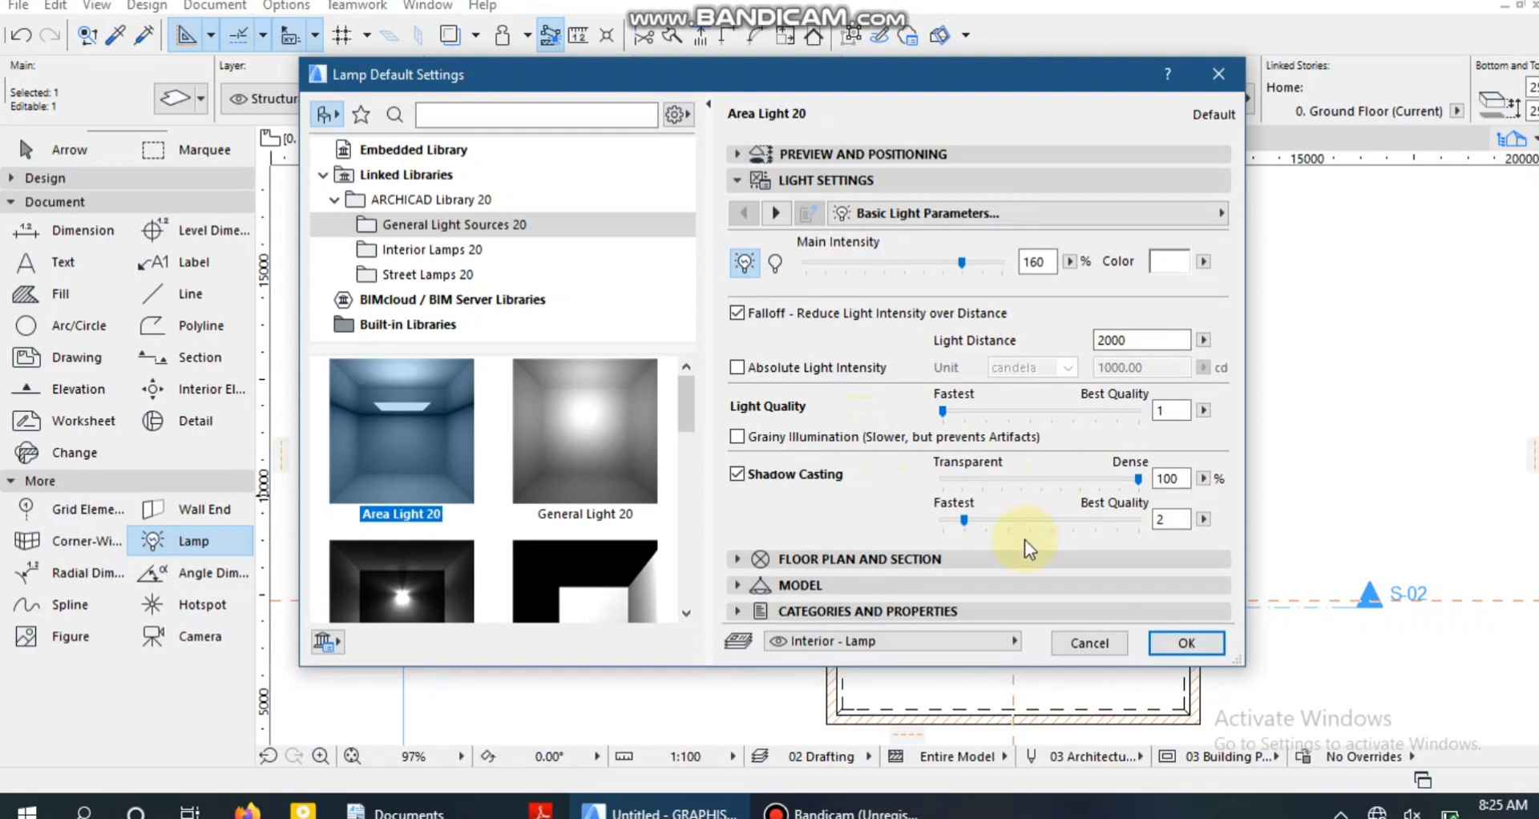
click(1045, 522)
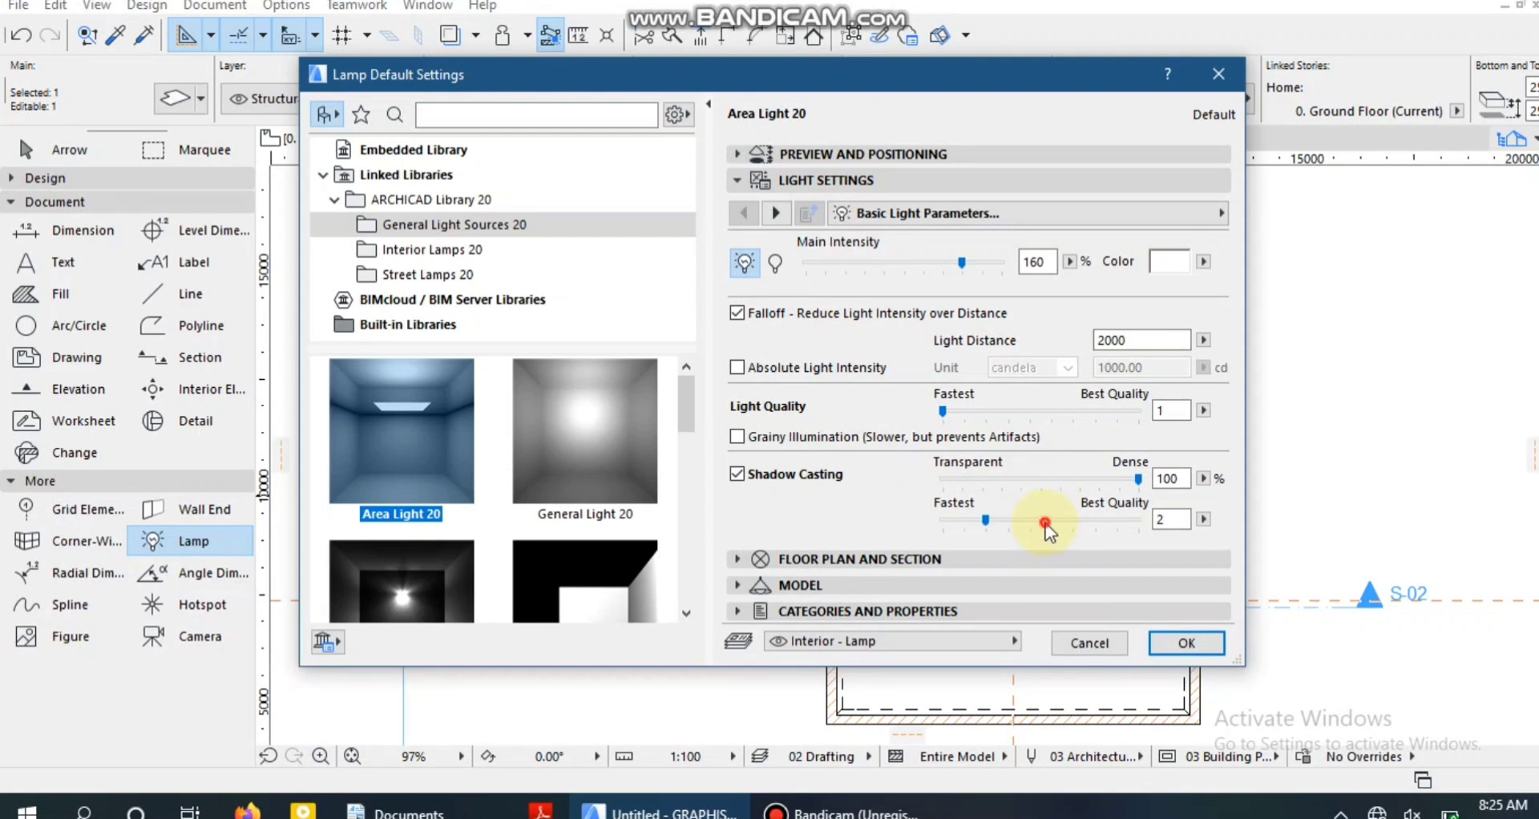
click(770, 264)
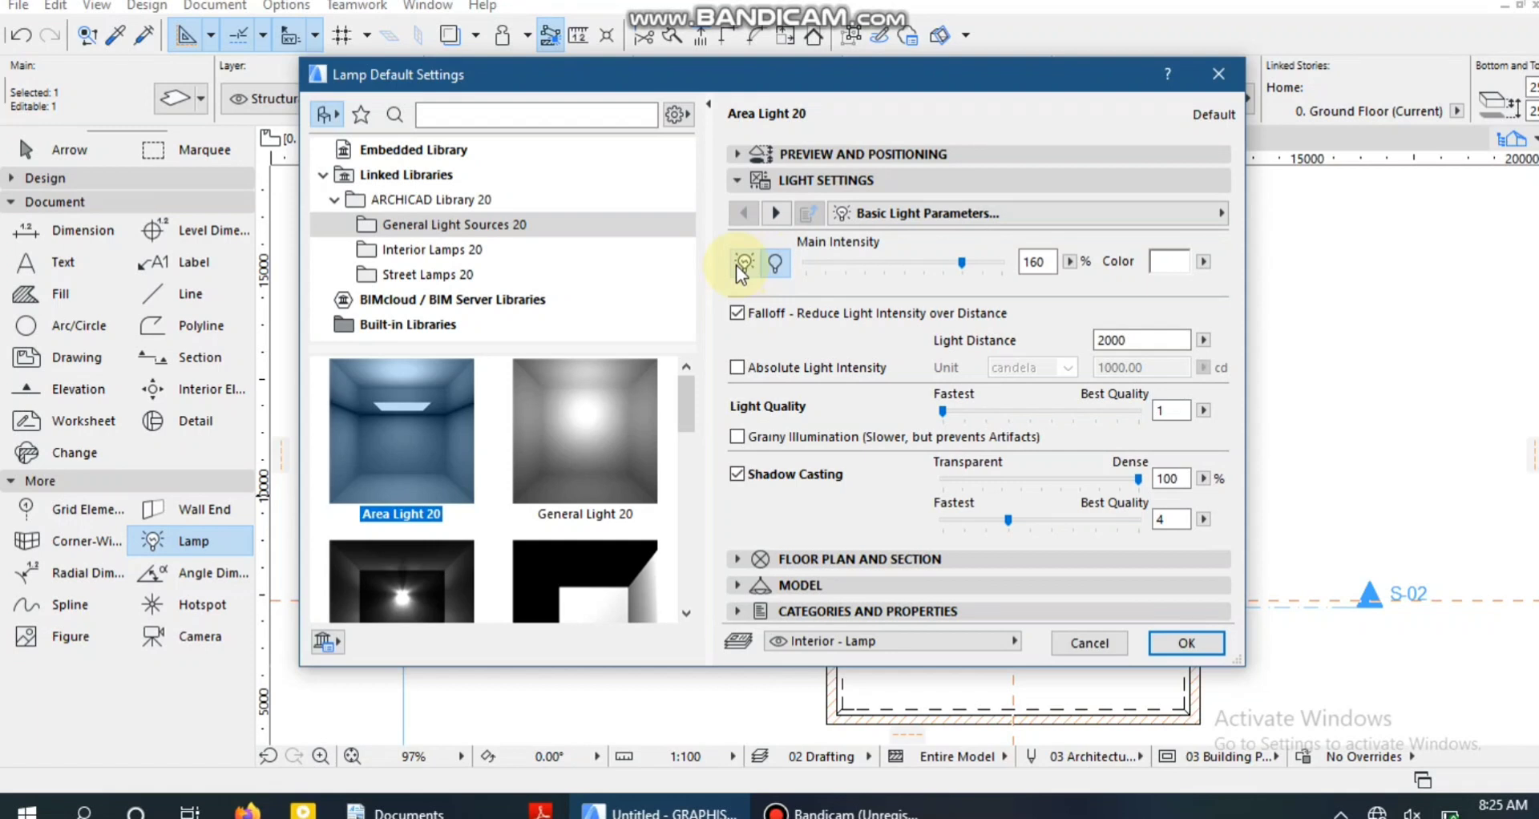
click(739, 265)
click(777, 264)
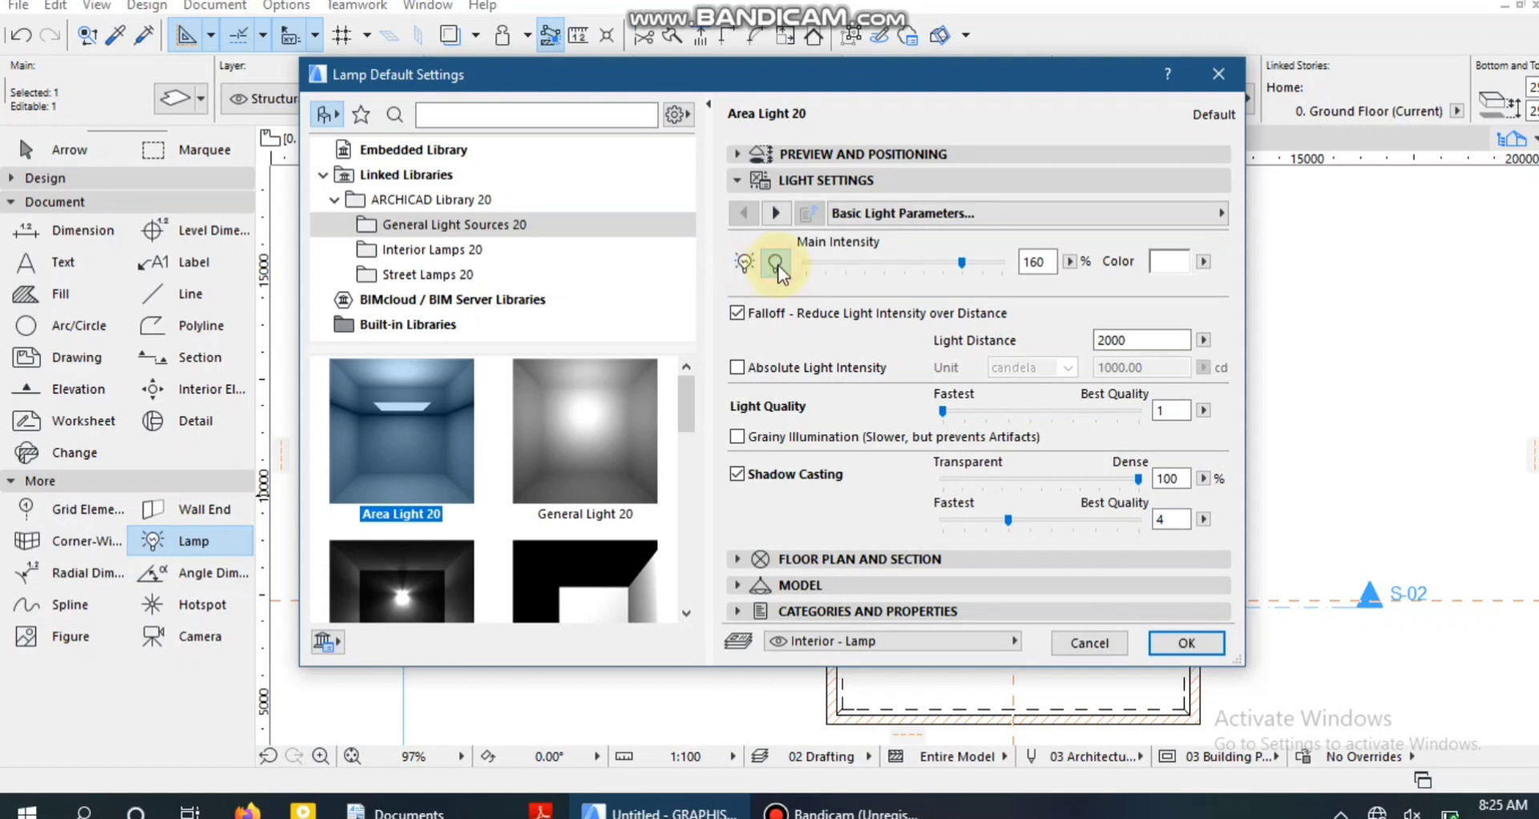
click(745, 263)
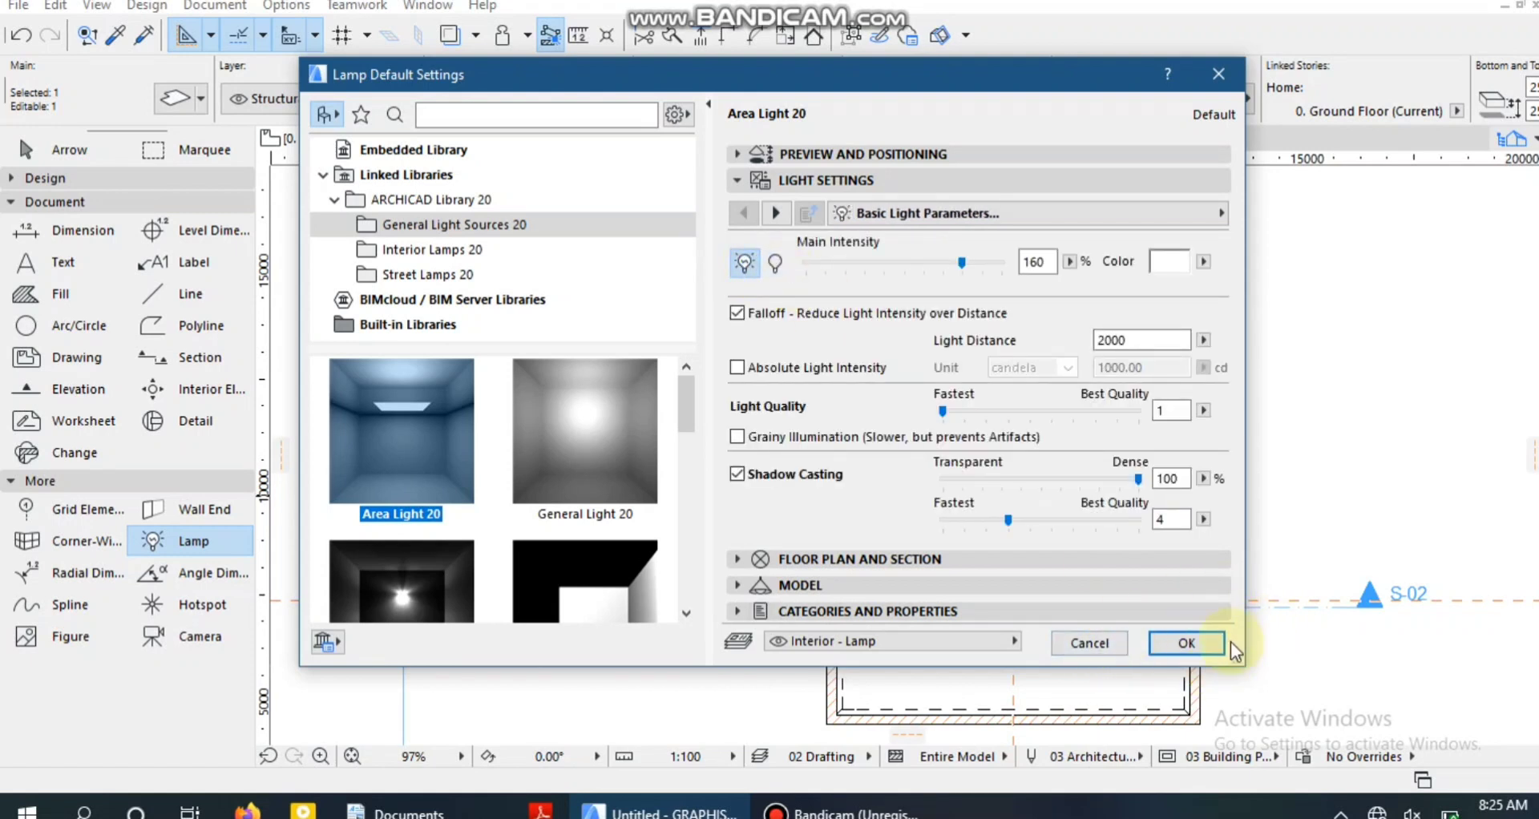
click(1186, 644)
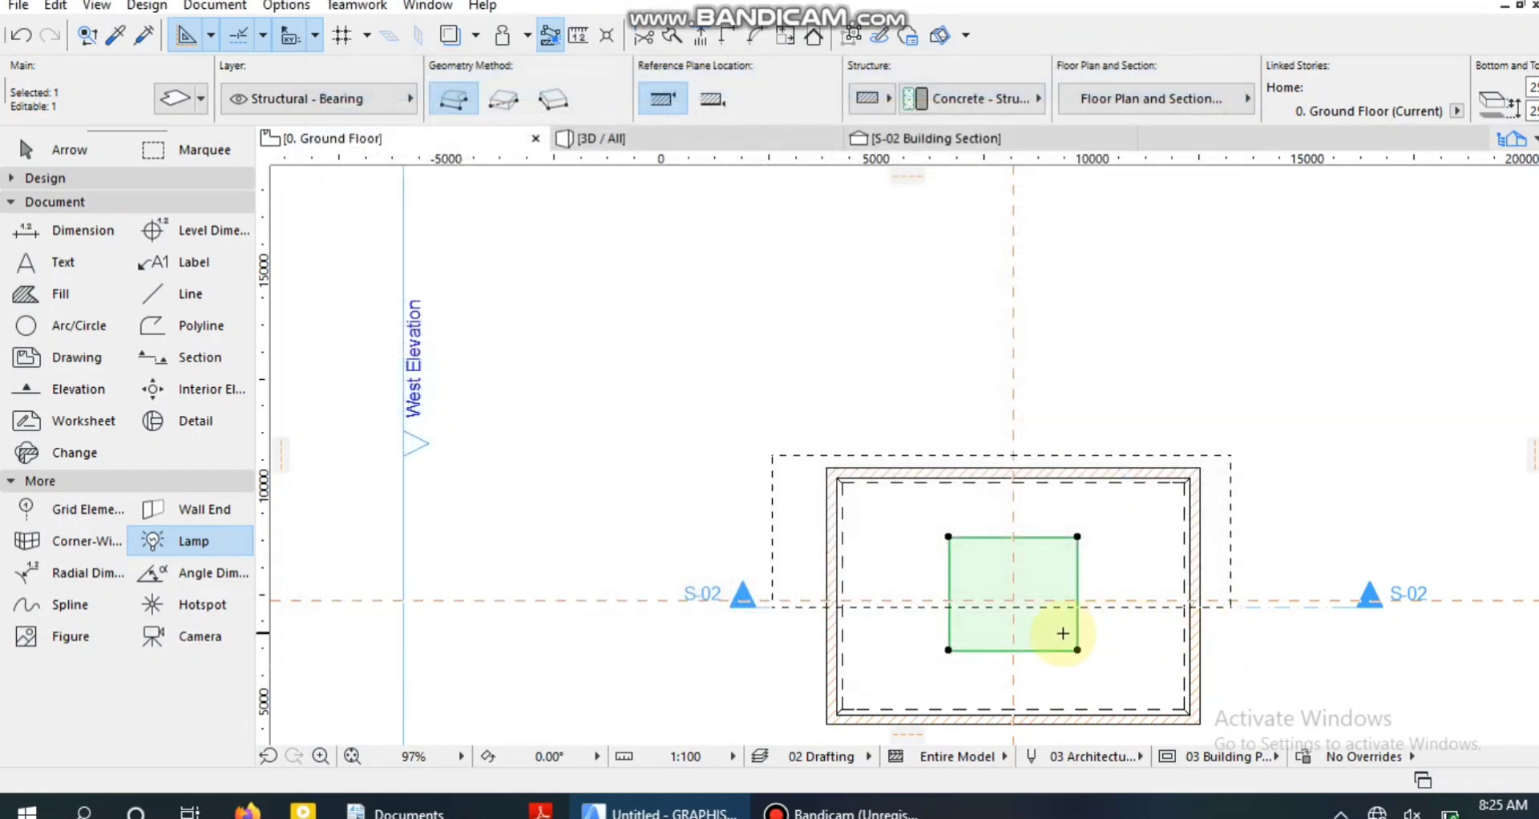
Place a General Light 20 lamp just inside the small slab's left edge in the ground floor plan.
scroll(1042, 624, up, 5)
scroll(806, 705, down, 5)
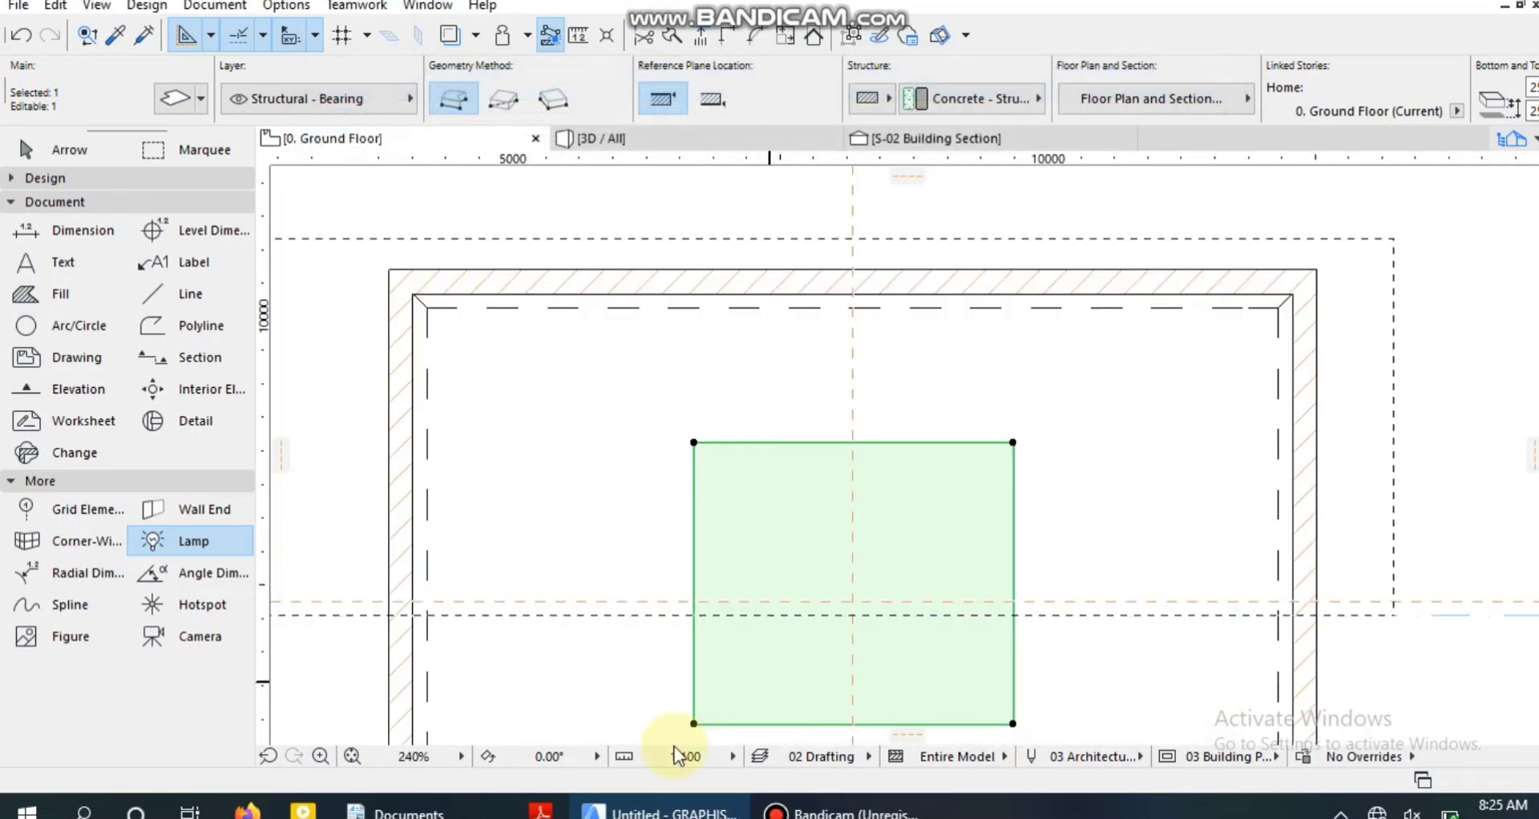
middle_drag(693, 705, 740, 601)
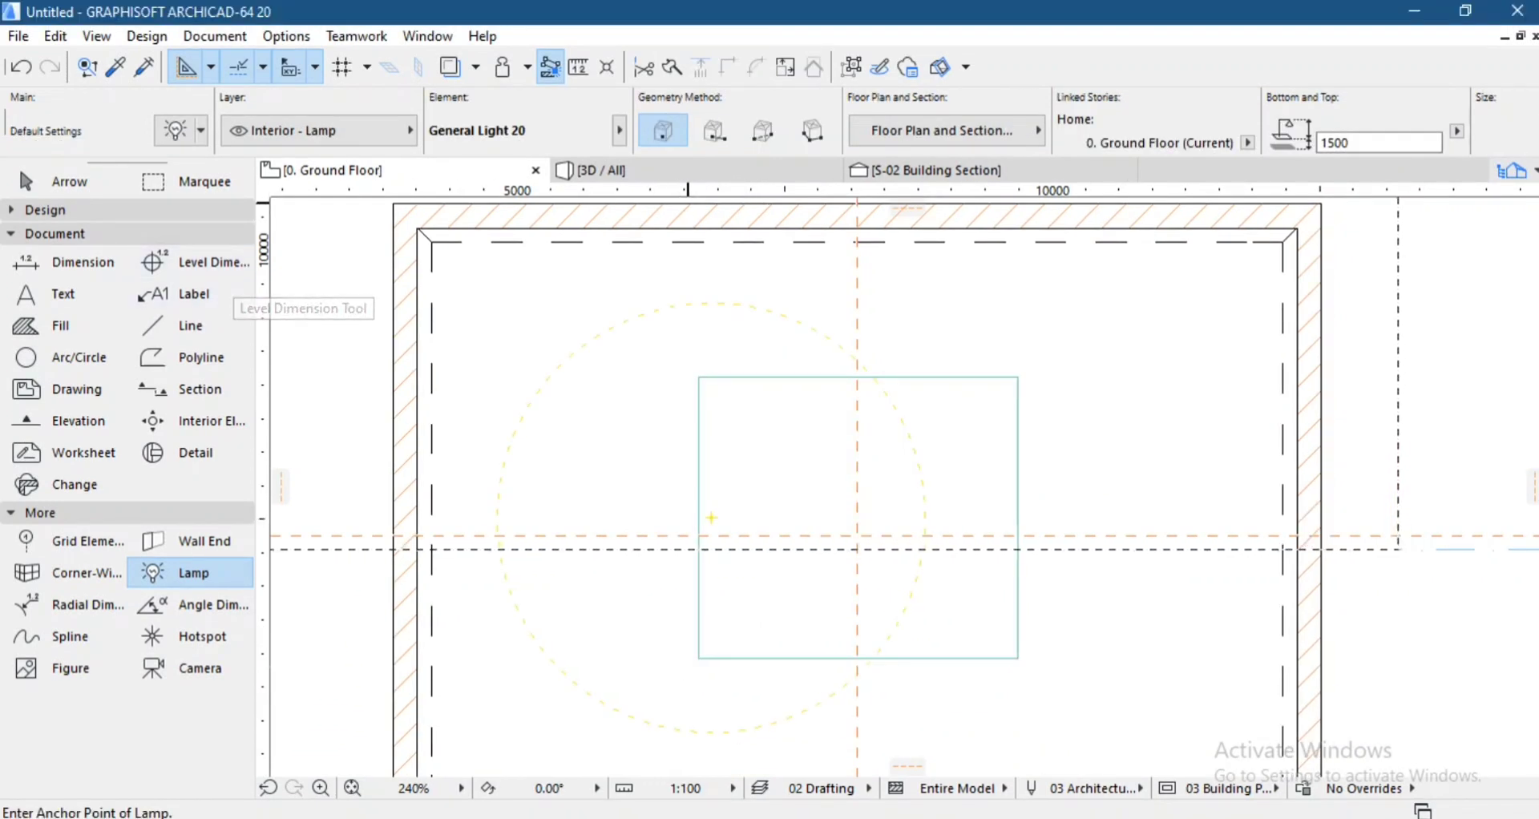
Select the lamp in the S-02 building section and move it straight up 1,077 mm to just above the small slab.
click(930, 170)
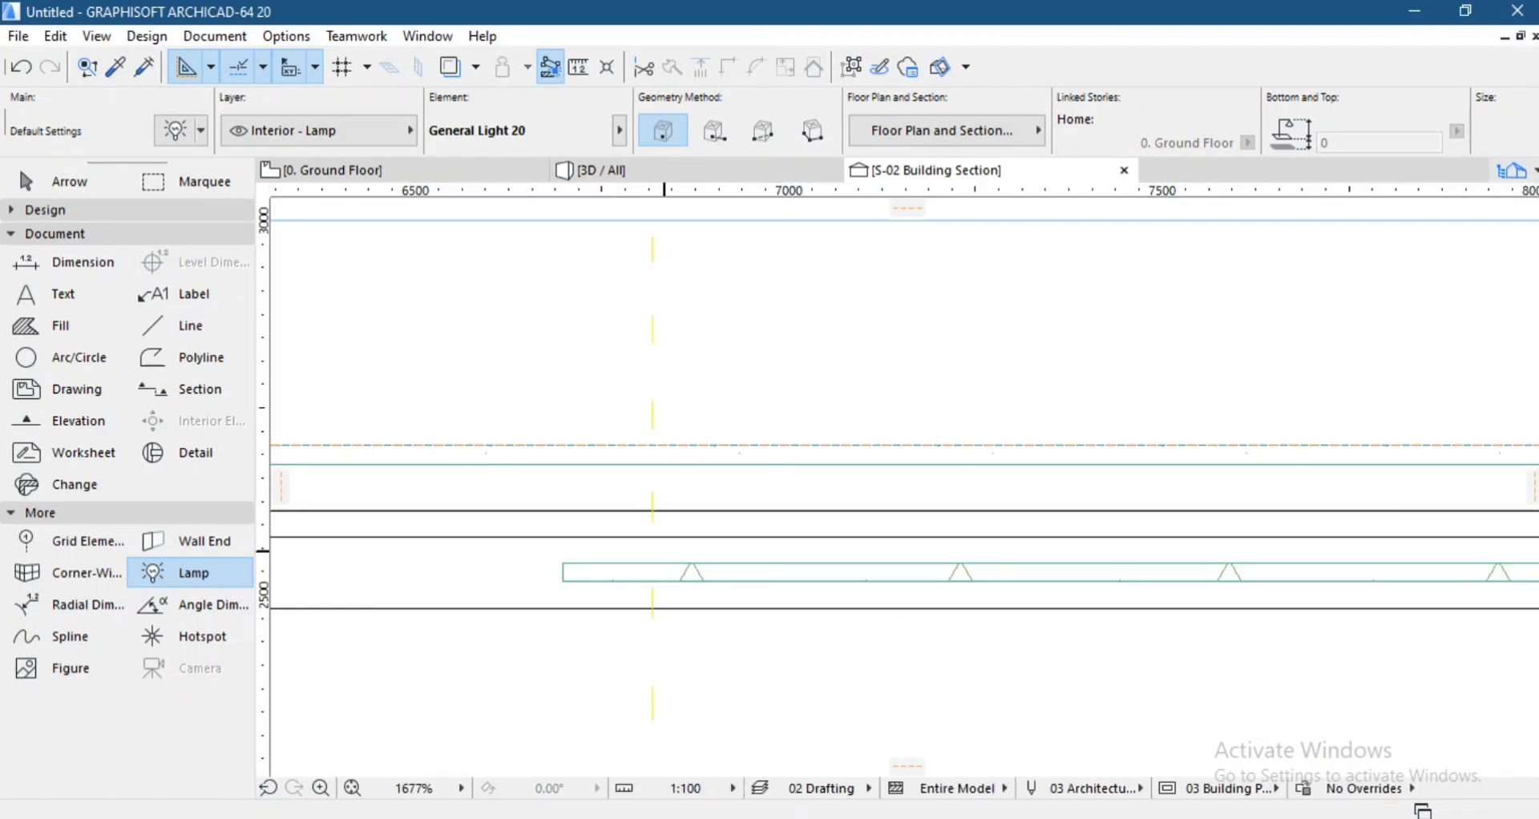
scroll(700, 532, down, 12)
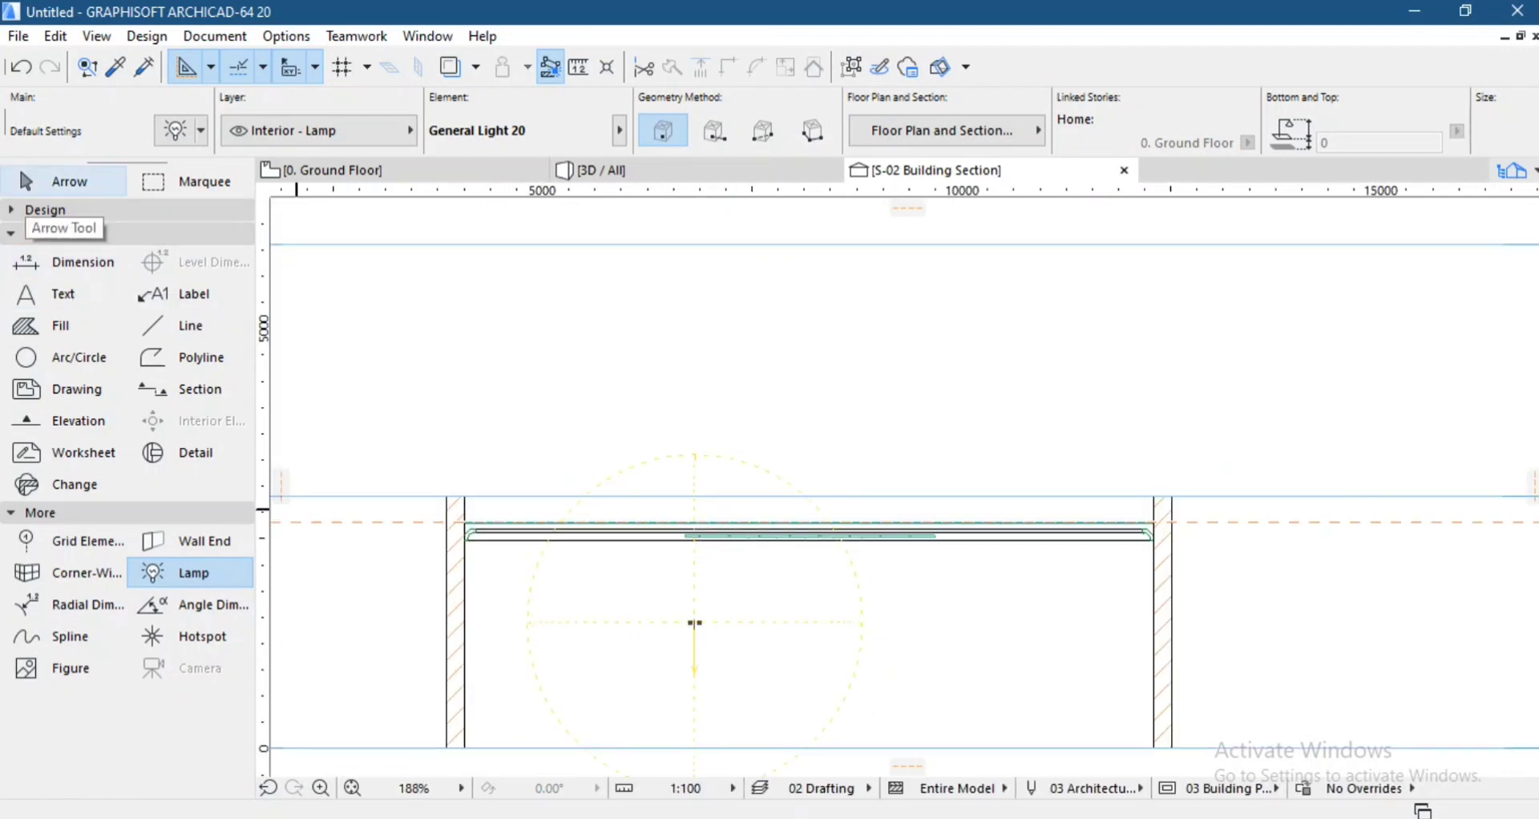
click(48, 183)
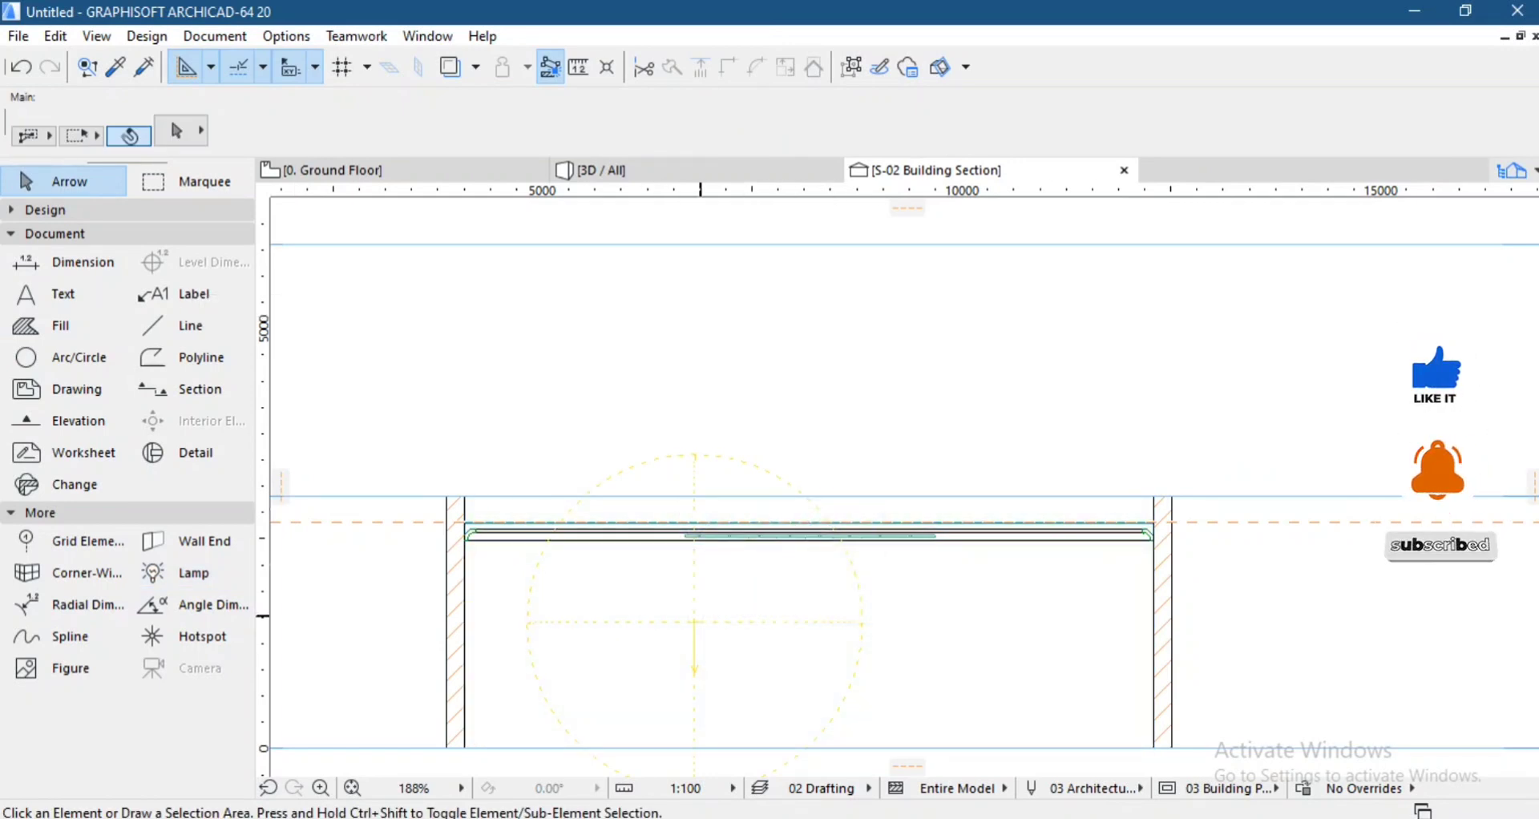
click(694, 623)
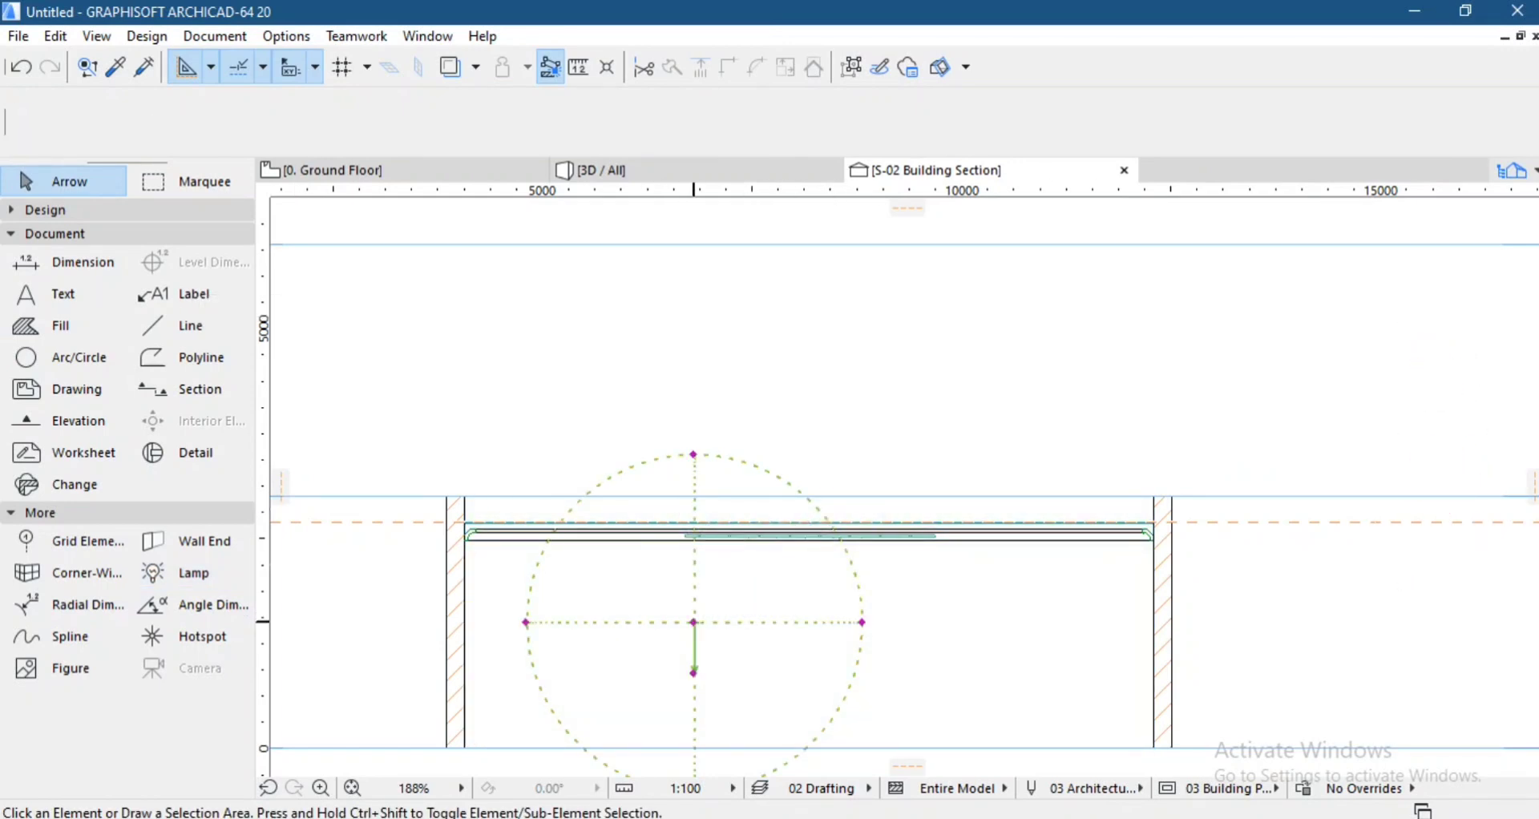
click(694, 622)
scroll(686, 516, up, 6)
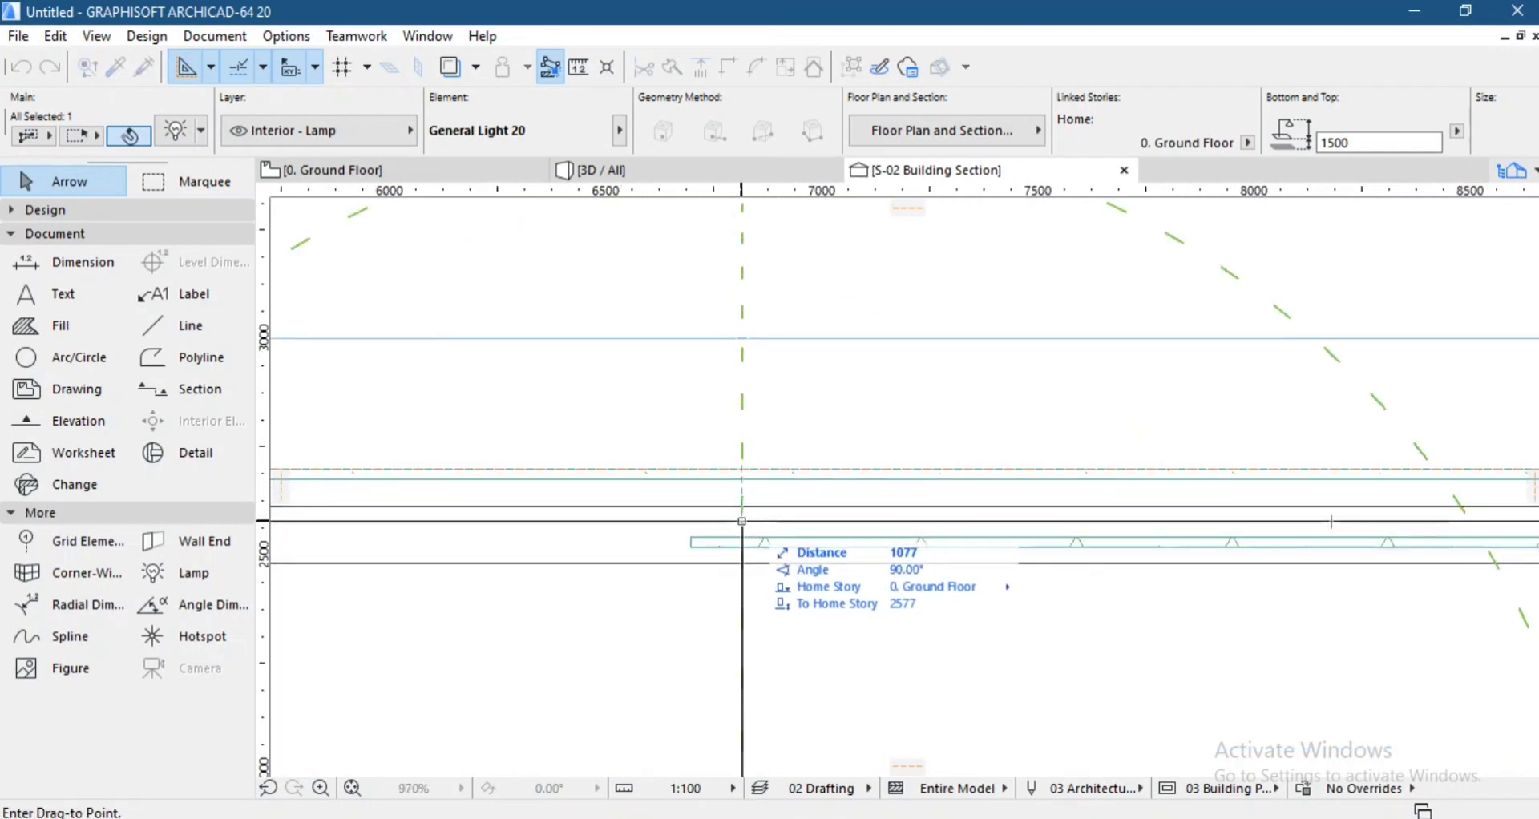
click(742, 521)
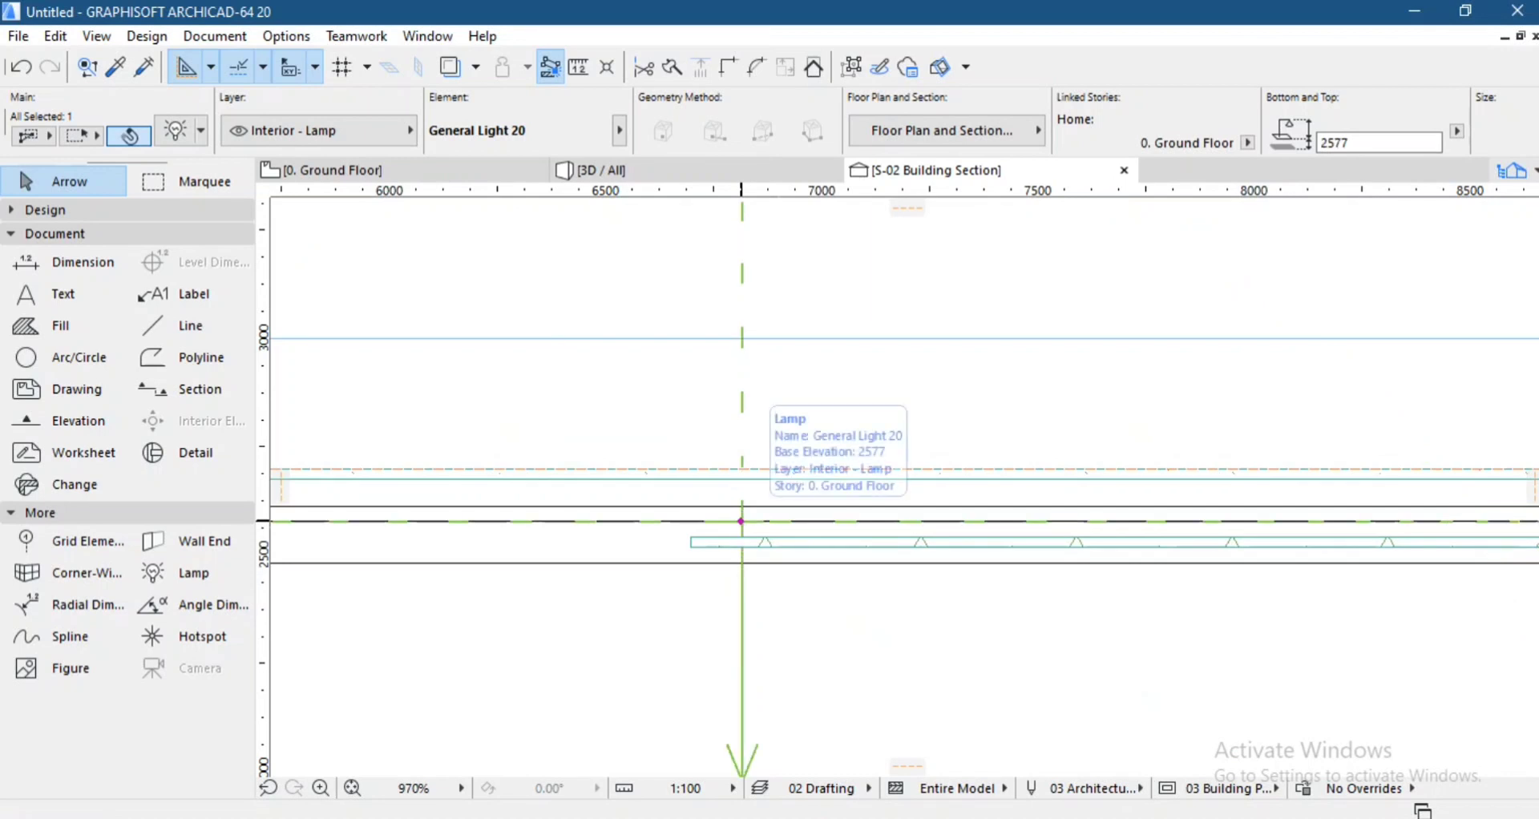
Copy the lamp horizontally about 2,360 mm towards the other end of the small slab in the section.
key(ctrl+d)
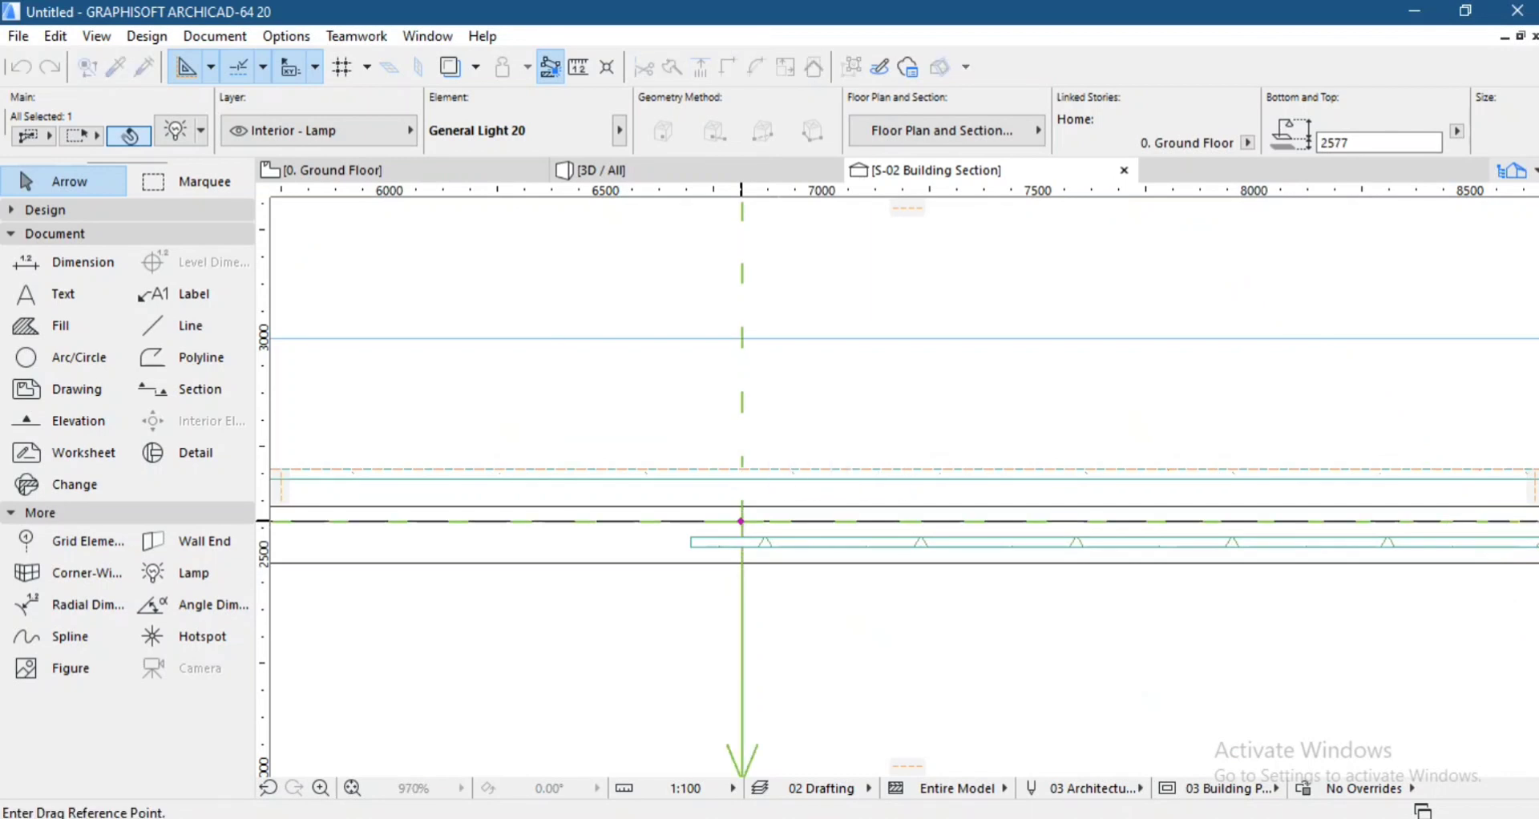
click(742, 521)
middle_drag(1188, 521, 462, 526)
key(ctrl)
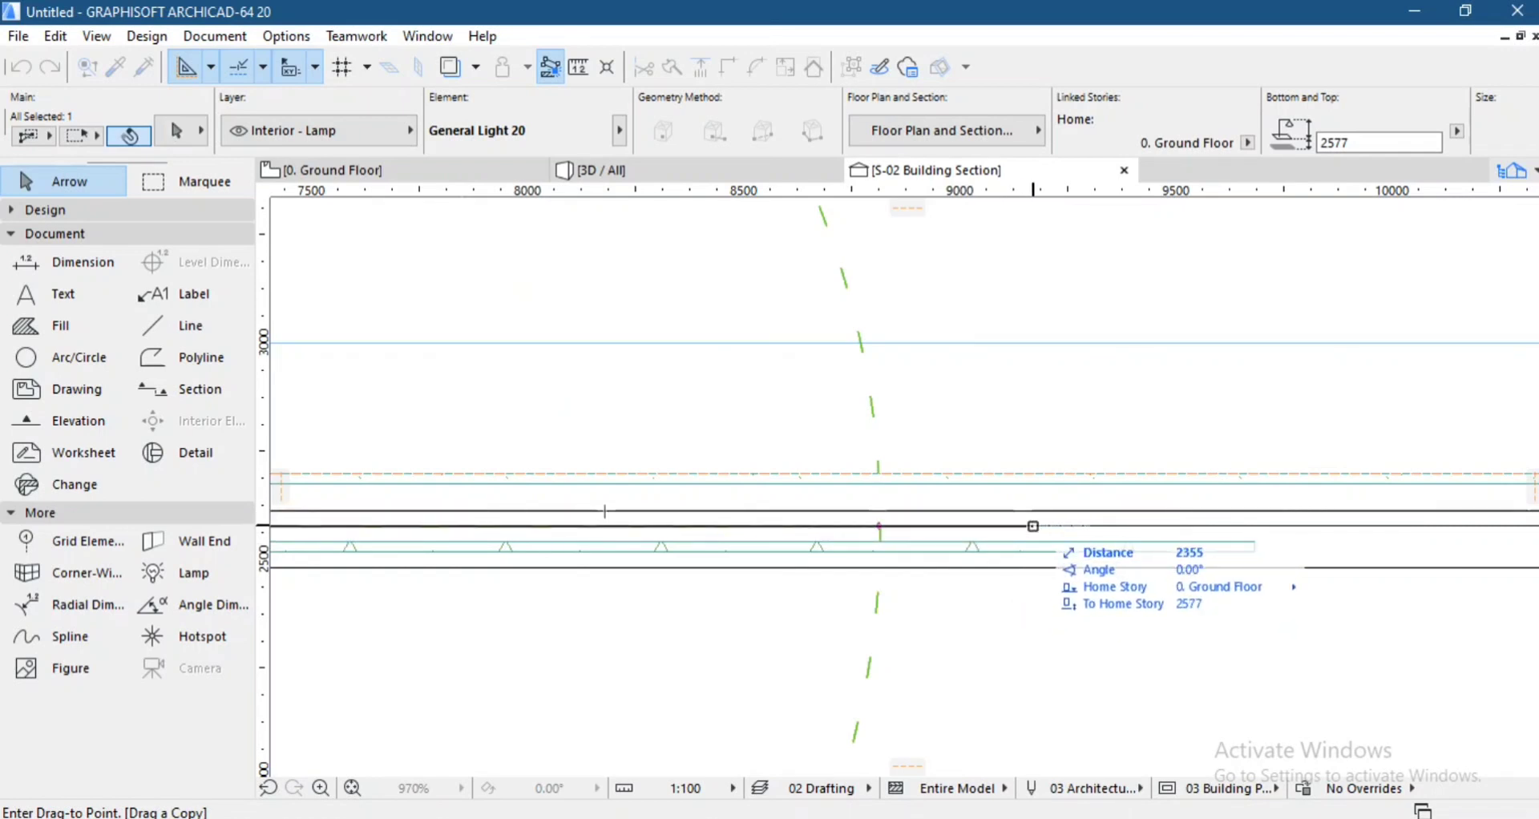
click(1040, 525)
scroll(939, 519, down, 7)
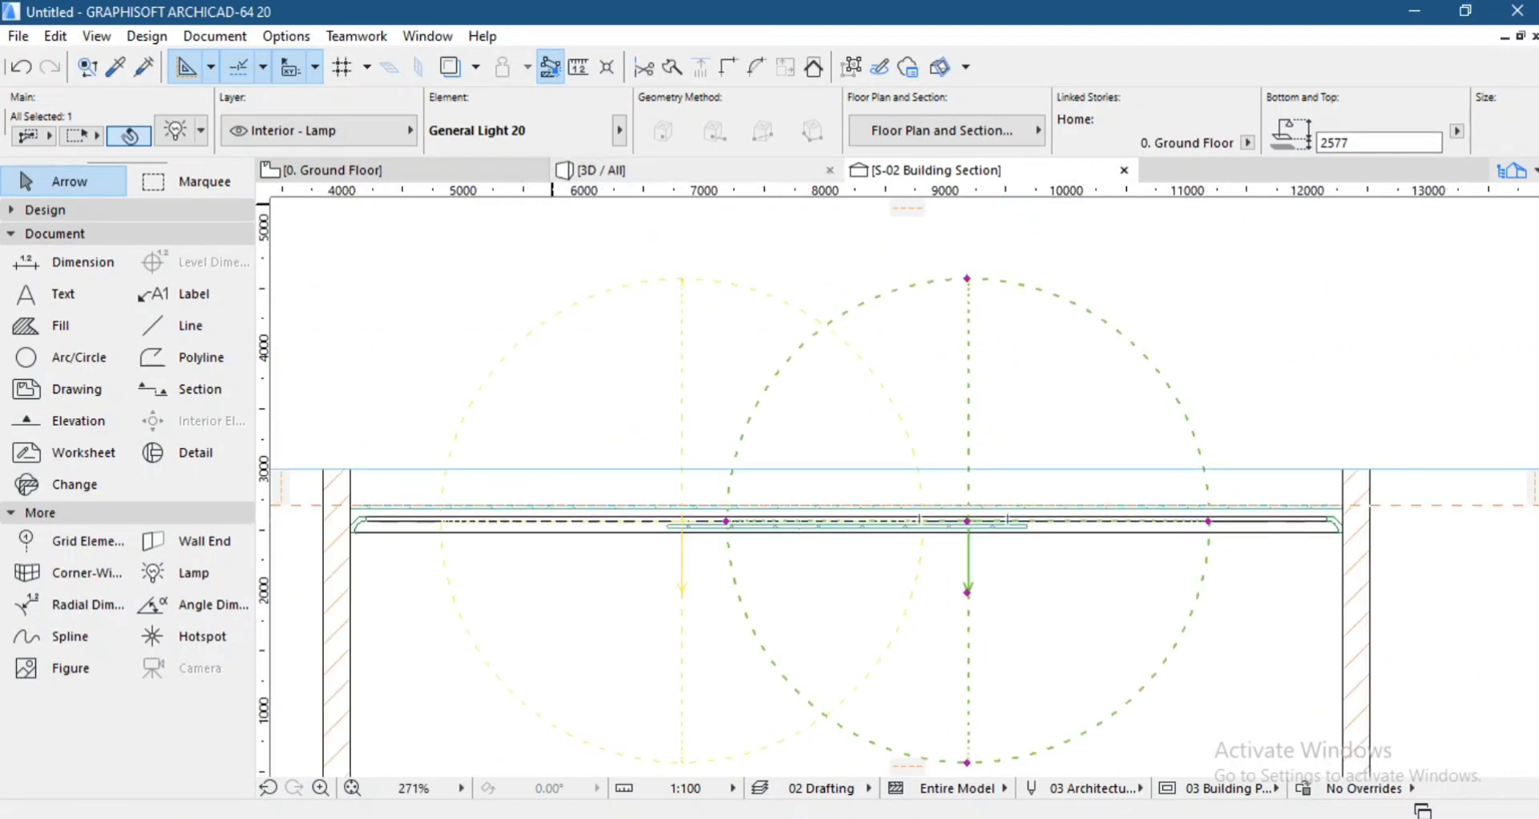
Examine both lamps around the small slab from beneath in 3D.
click(597, 170)
shift+middle_drag(900, 480, 881, 400)
scroll(898, 480, down, 8)
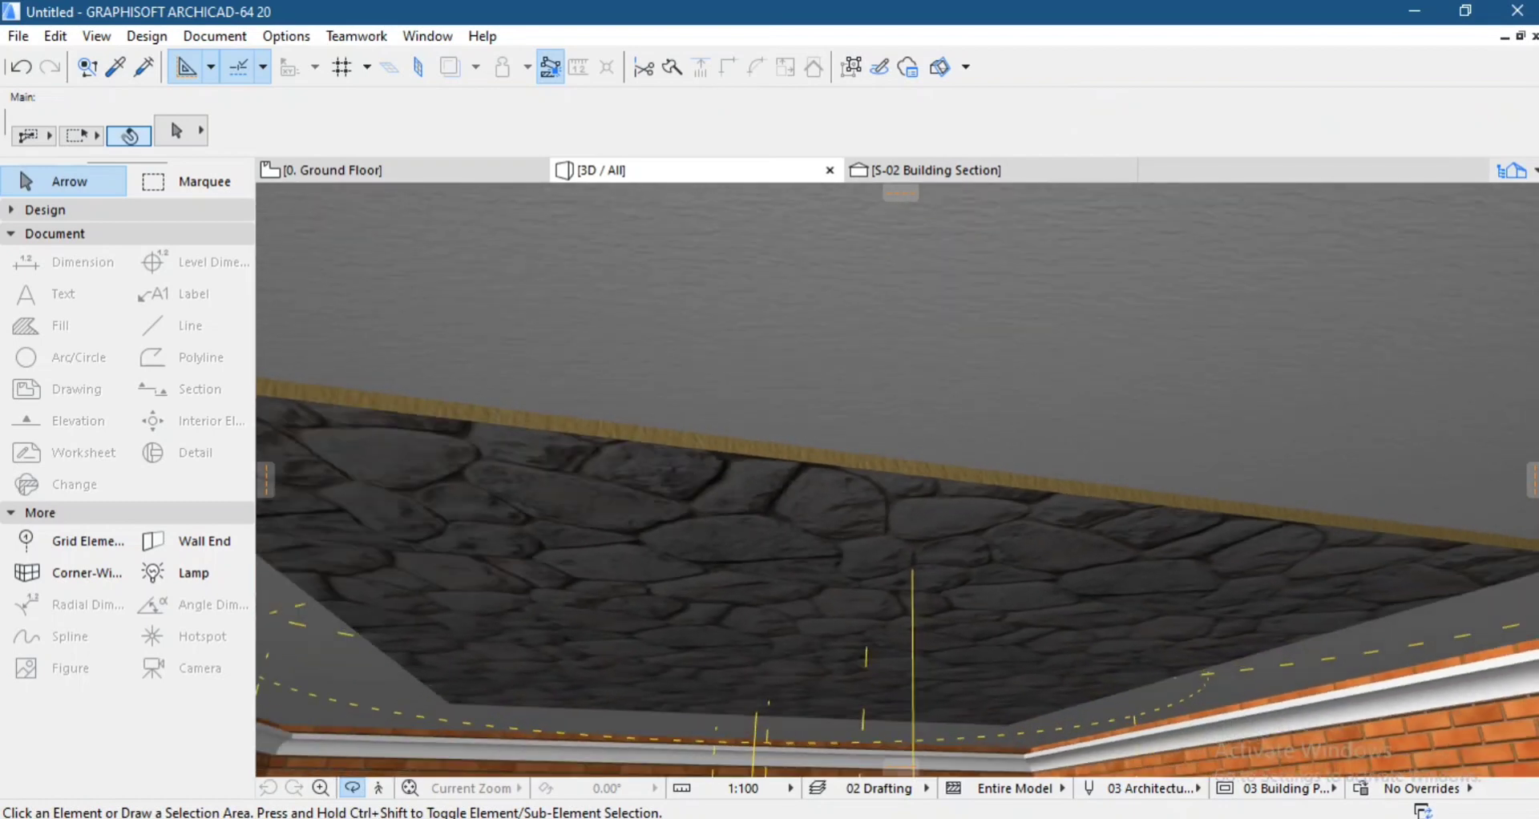
scroll(901, 480, down, 2)
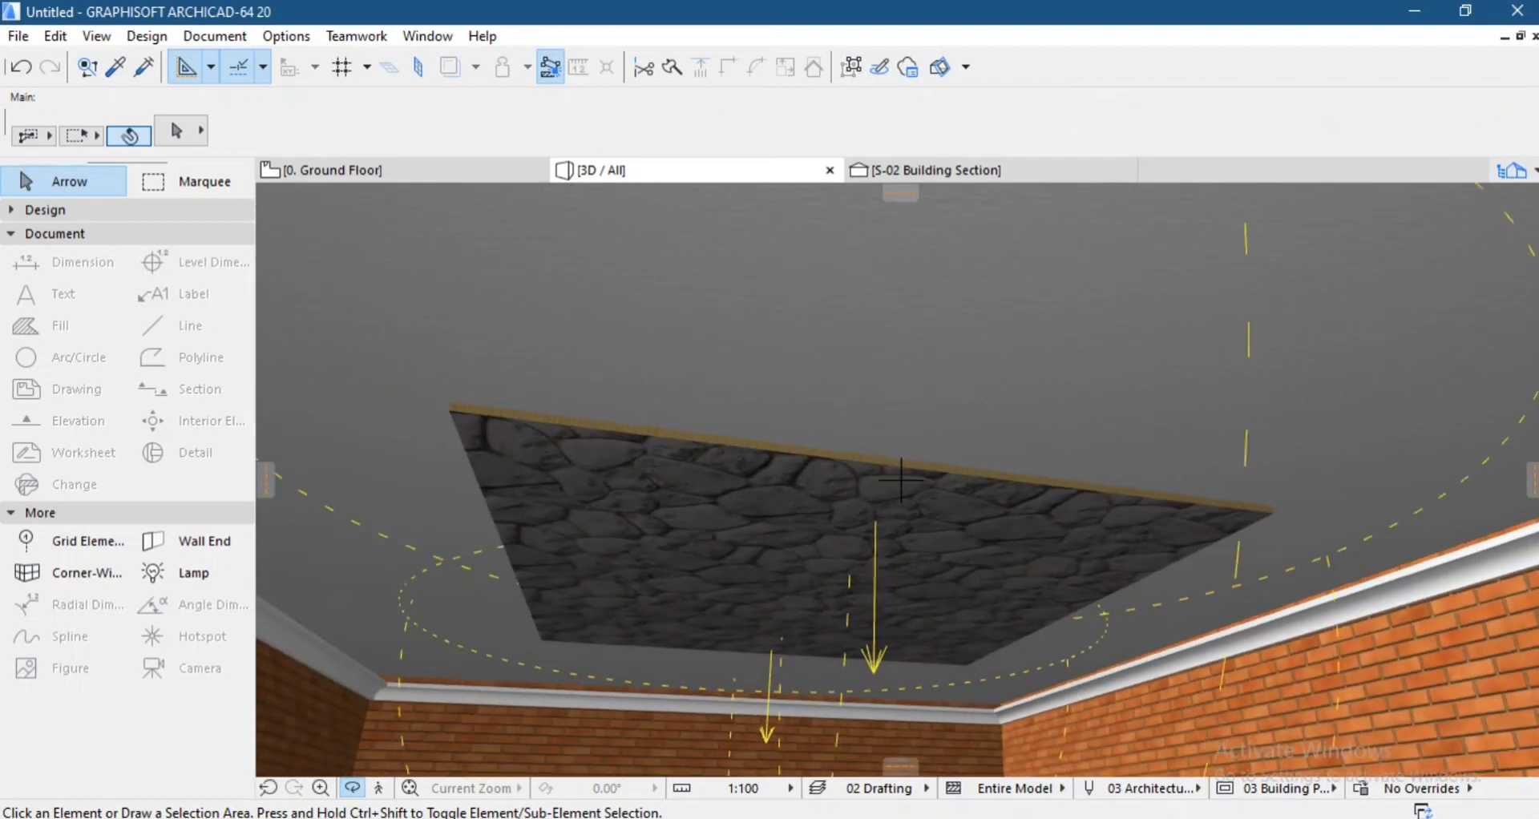
In the ground floor plan, copy the lamp at the small slab's left edge straight up to near the slab's upper-left corner.
key(F2)
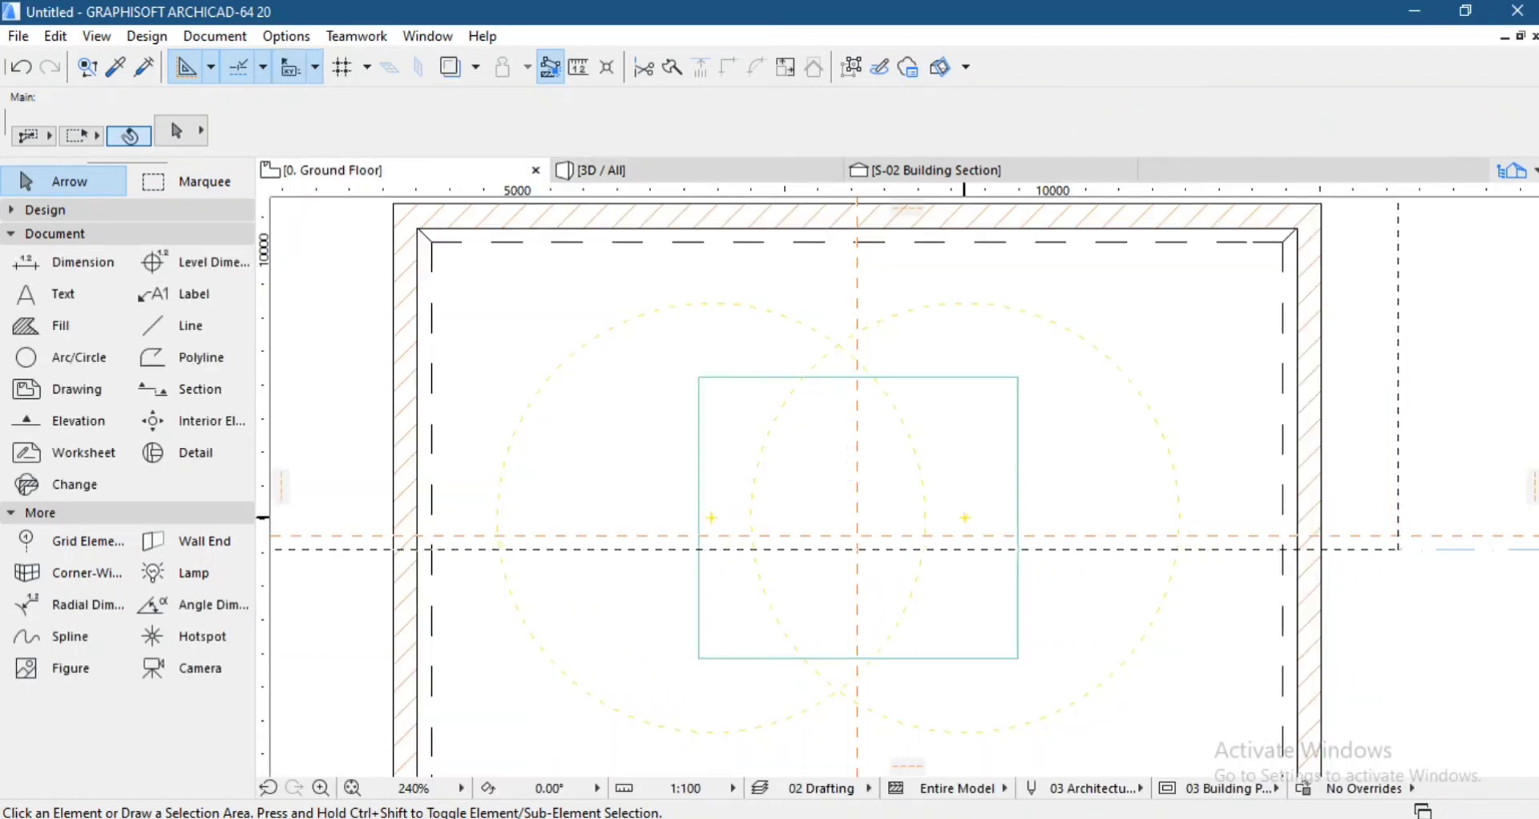
click(964, 517)
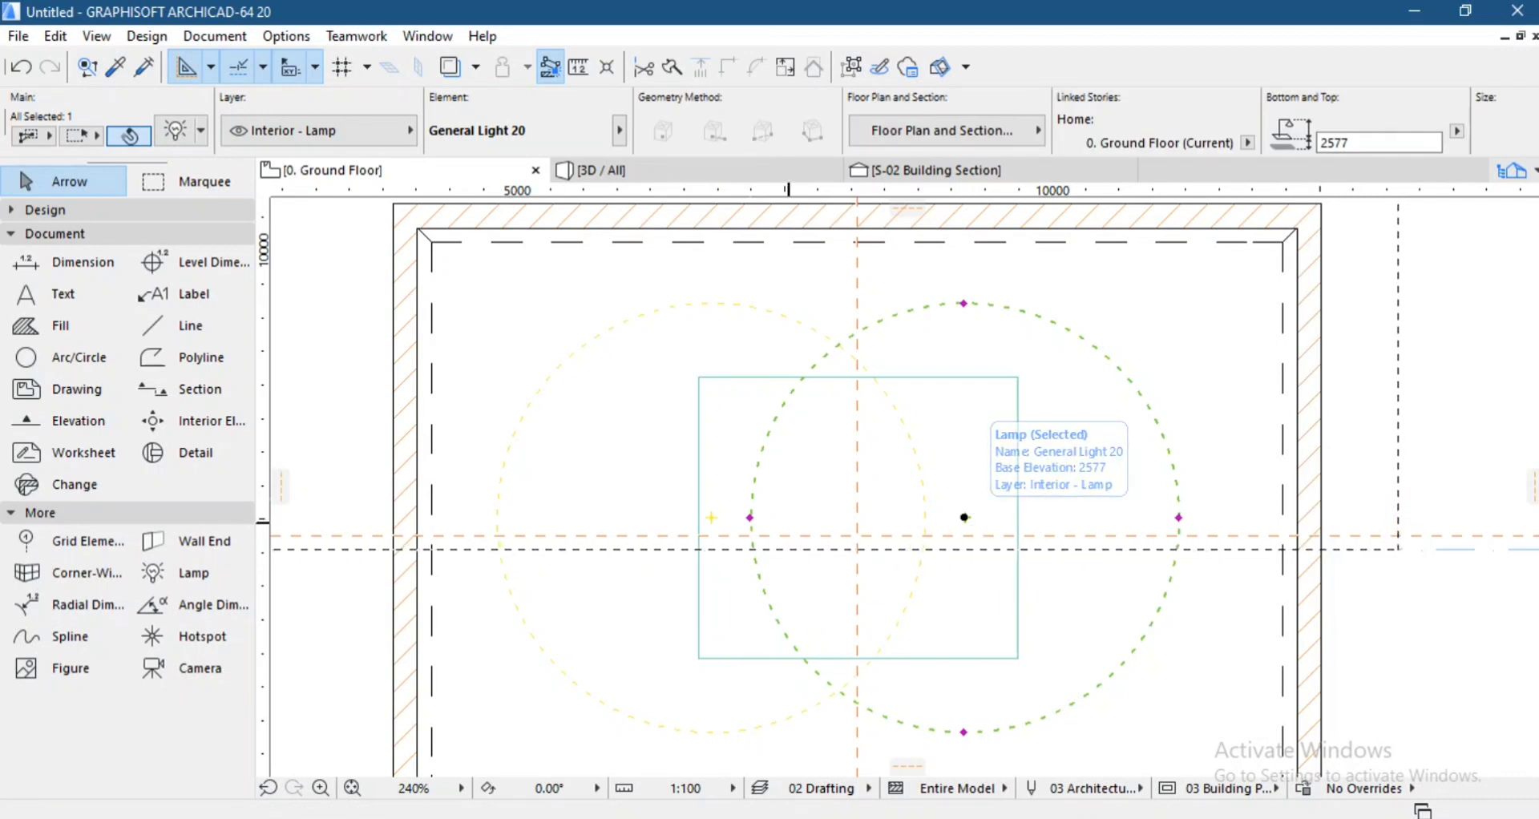
click(711, 517)
key(ctrl+shift+d)
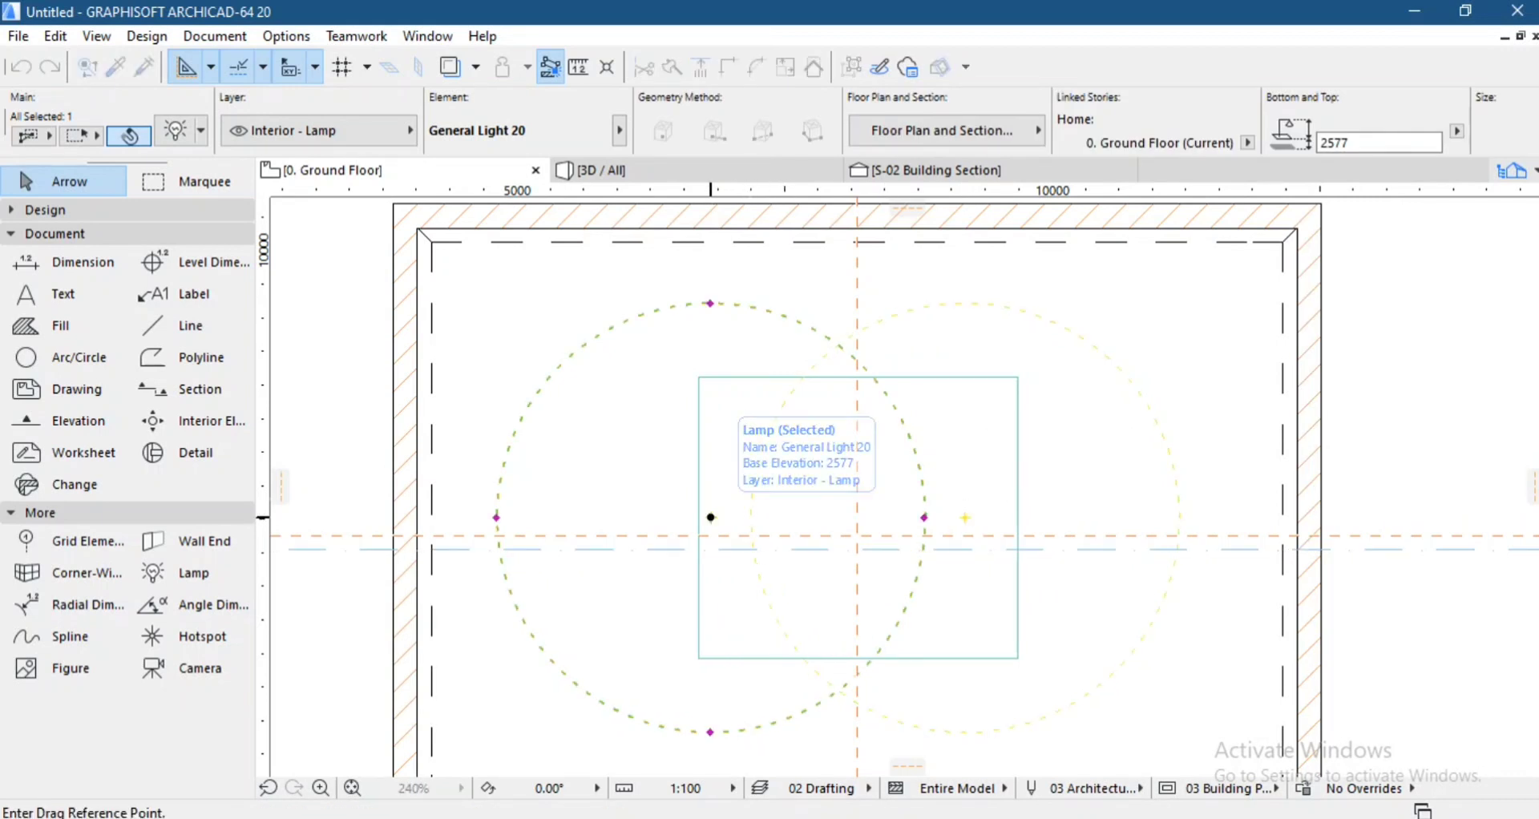
click(711, 517)
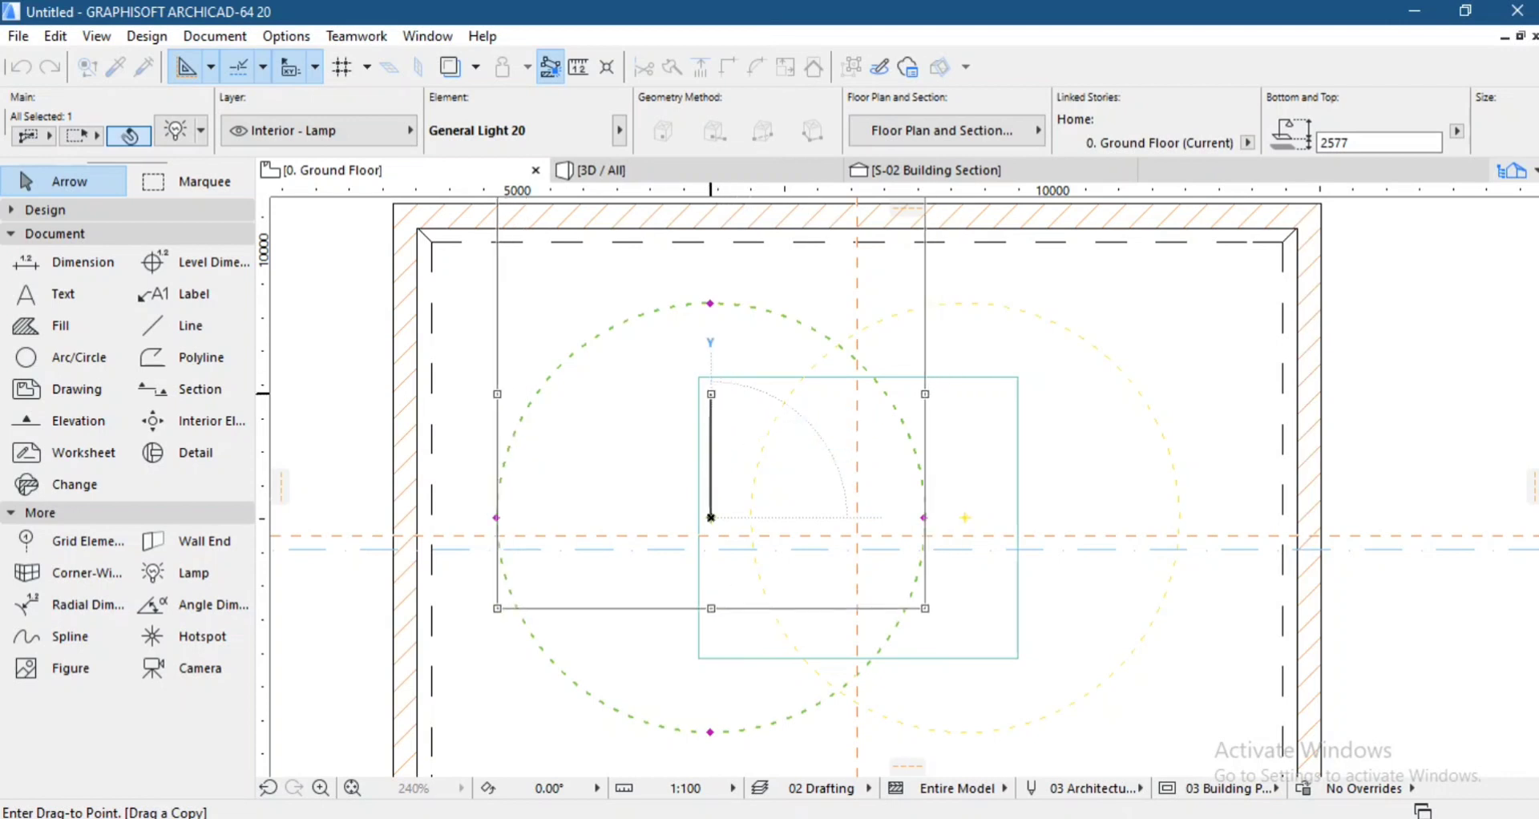
click(711, 393)
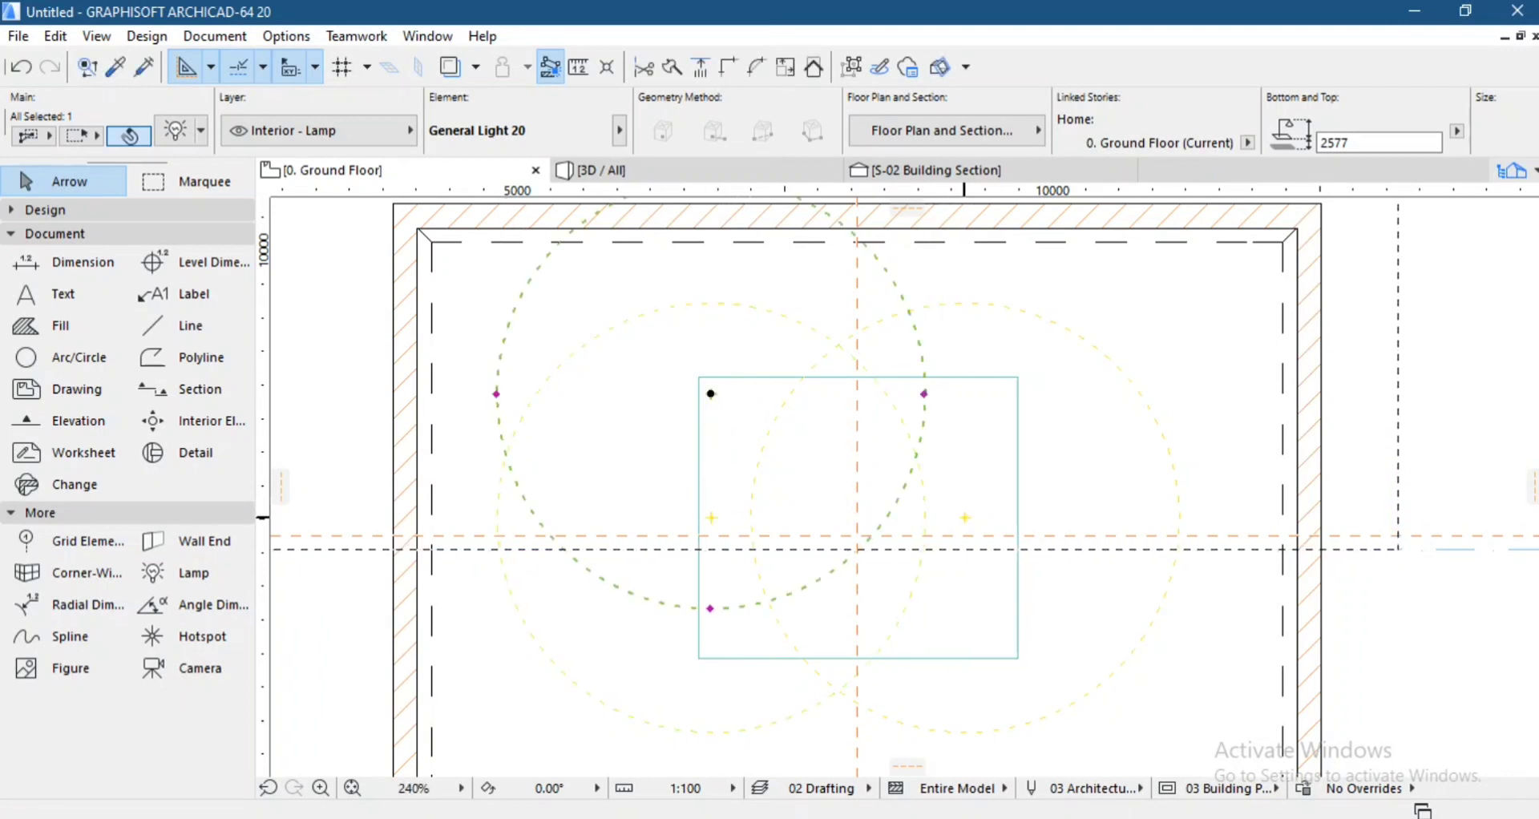
Copy the lamp on the small slab's right side up and slightly outward to just inside the slab's upper-right corner.
click(964, 517)
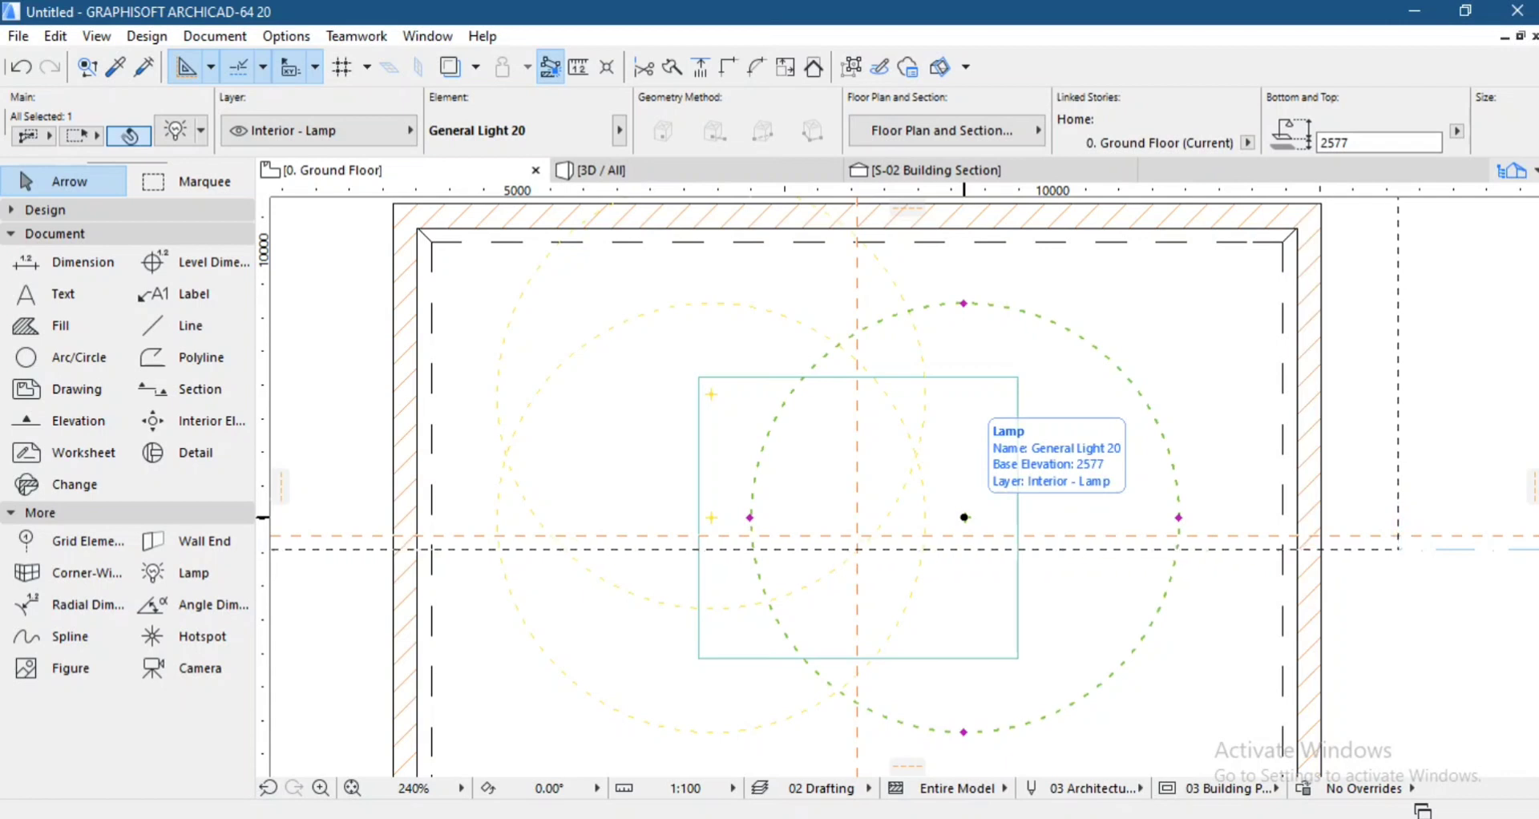
key(ctrl+alt+d)
click(964, 517)
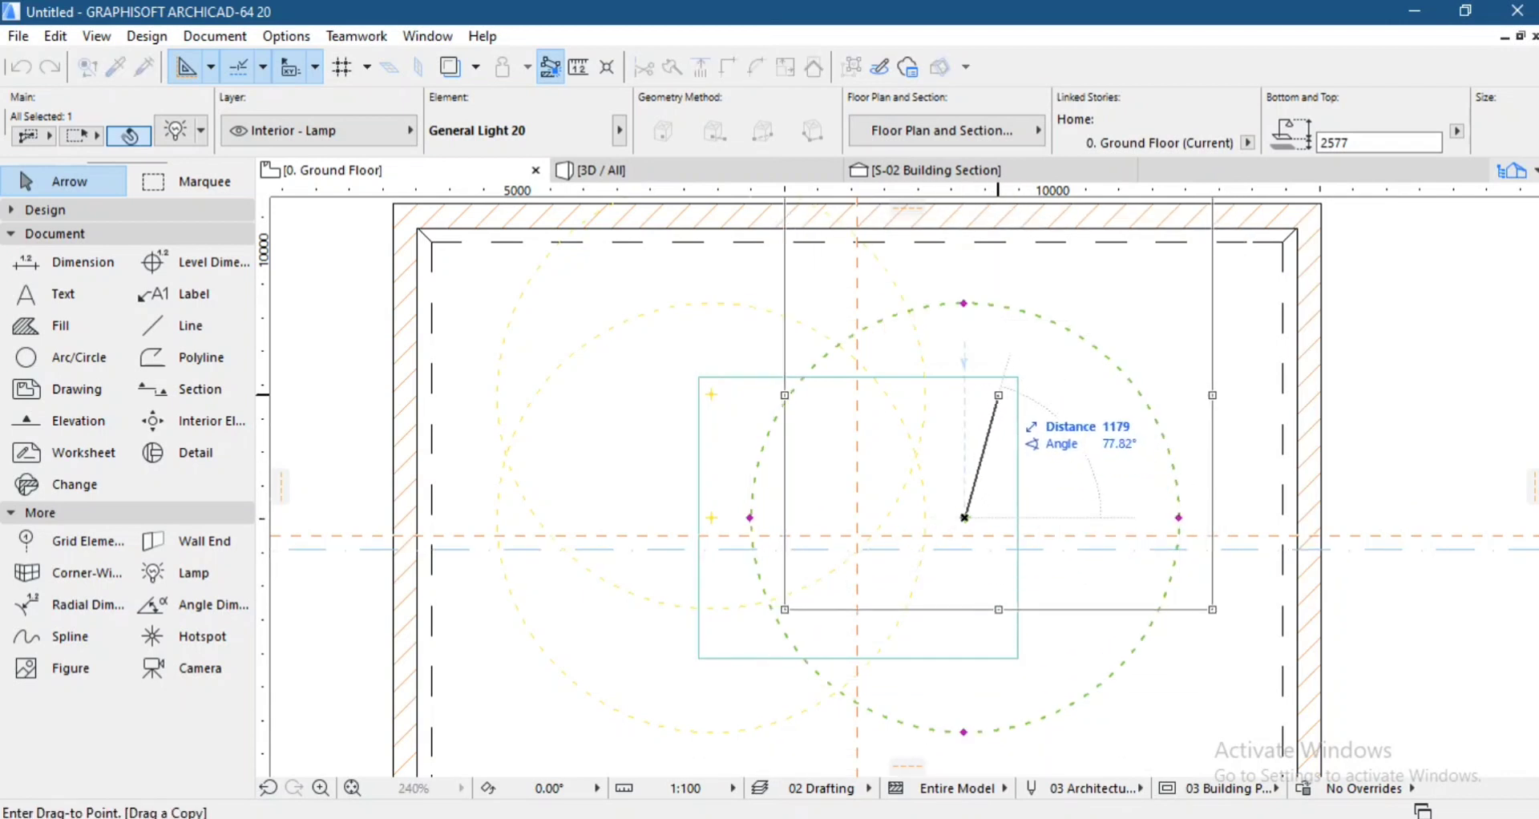
click(995, 389)
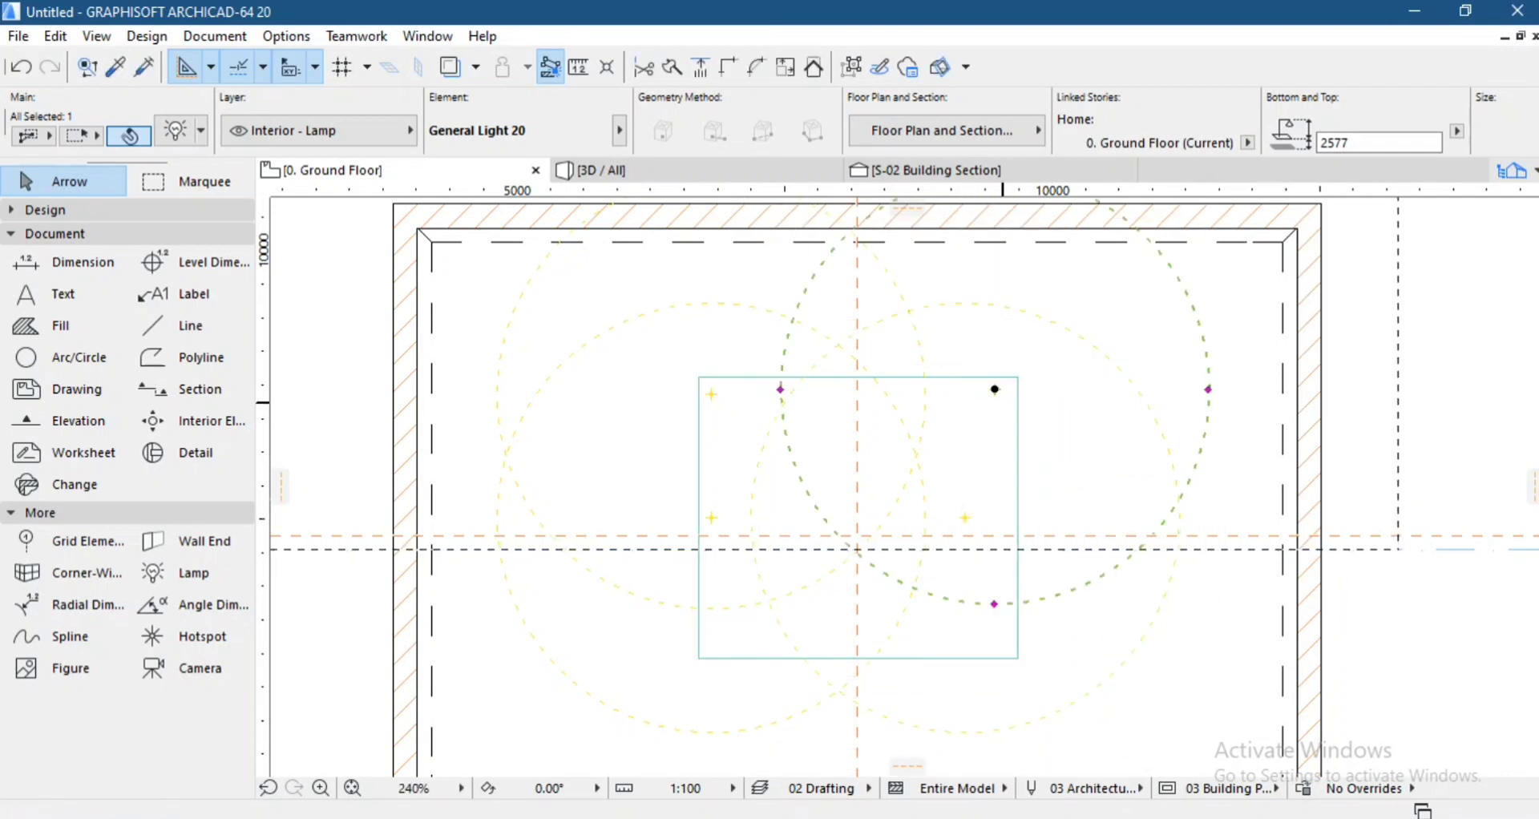
Copy the upper-right lamp straight down to the slab's lower-right corner, and that copy about 2,630 mm horizontally to the lower-left corner.
key(ctrl+alt+d)
click(994, 389)
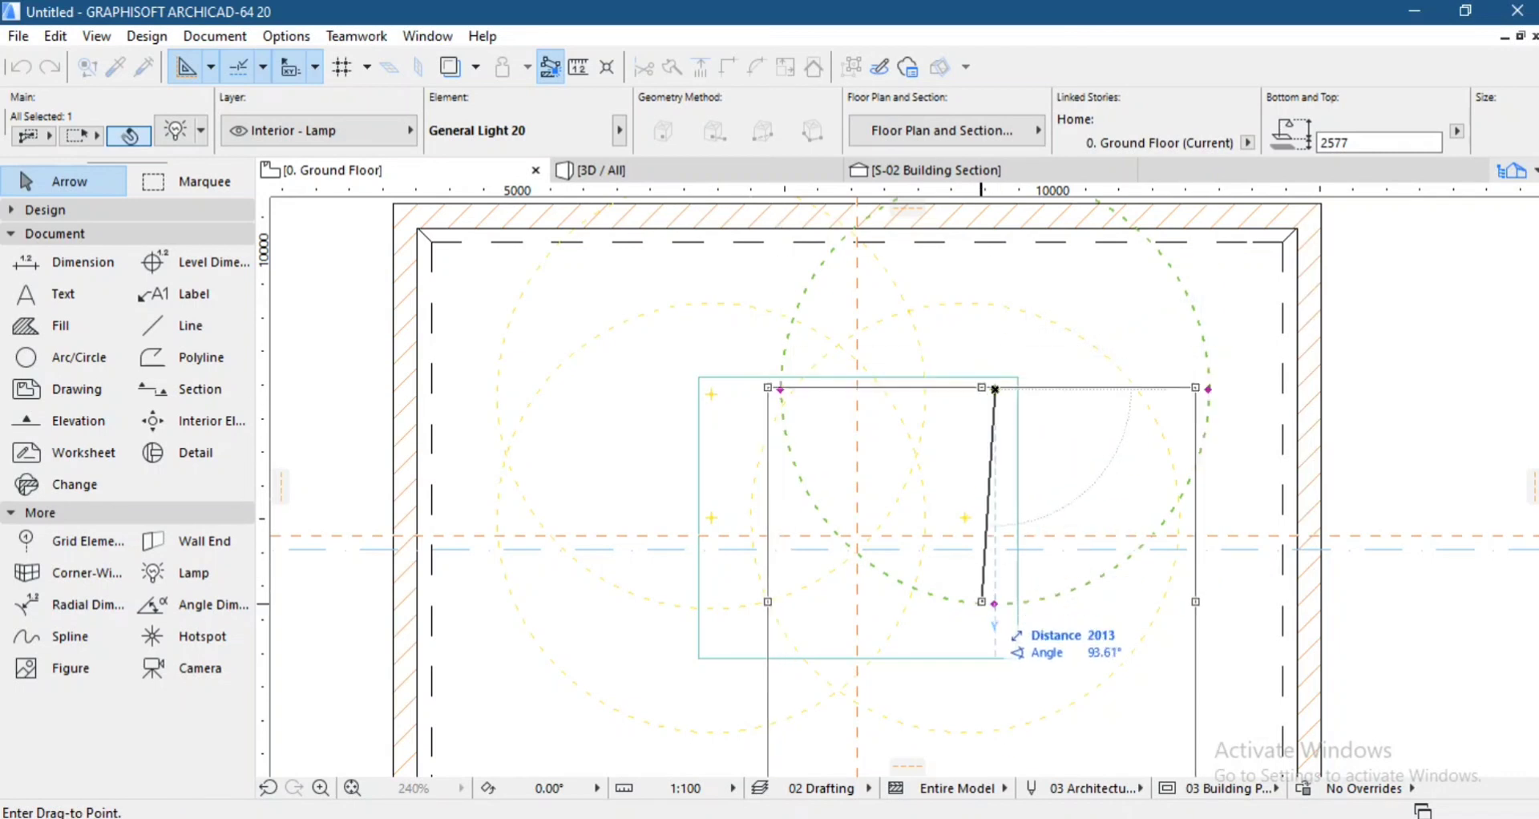
click(995, 634)
key(ctrl+alt+d)
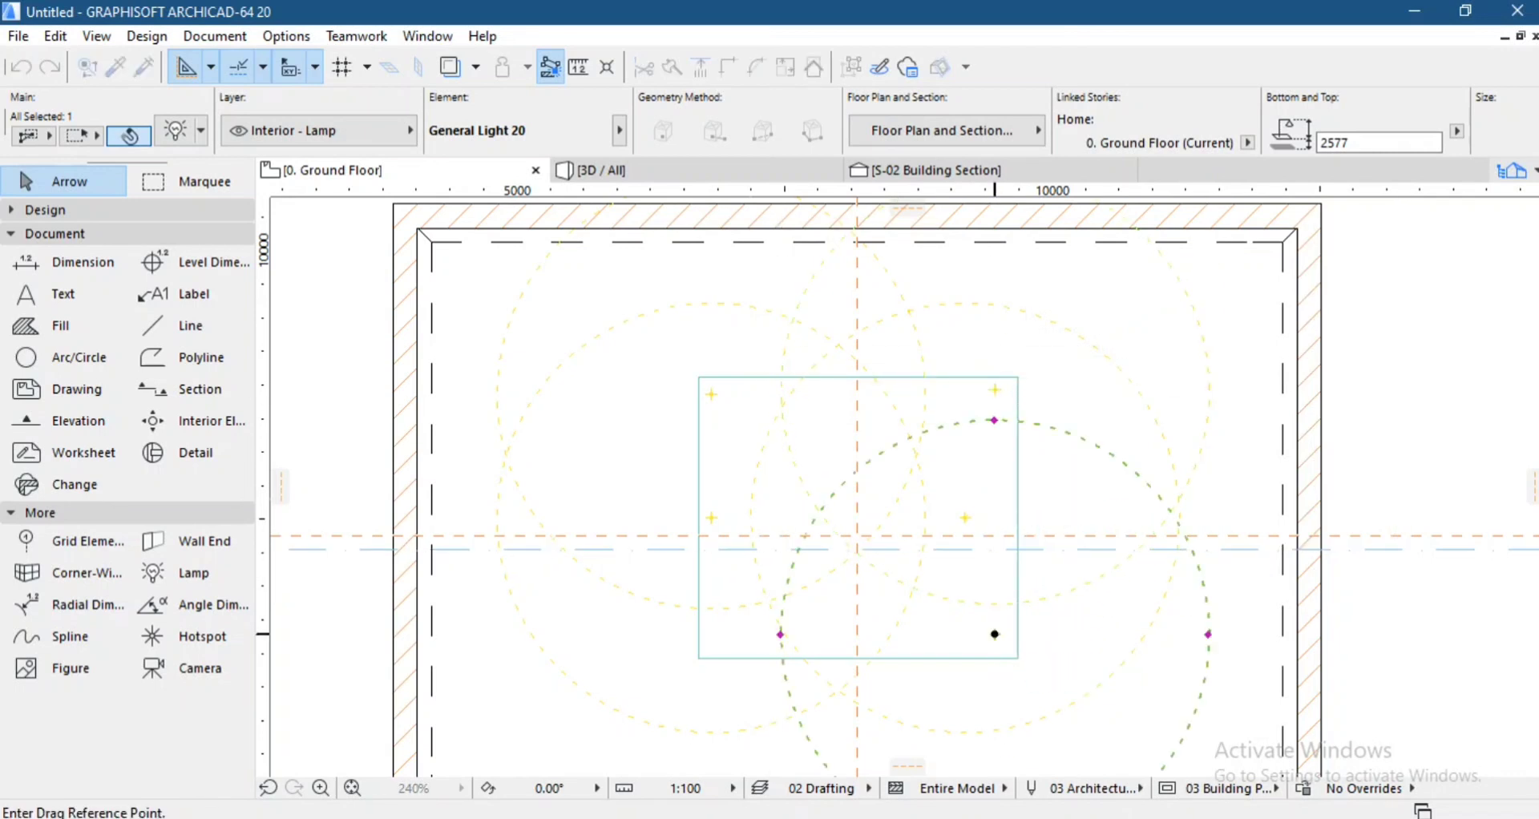
click(995, 634)
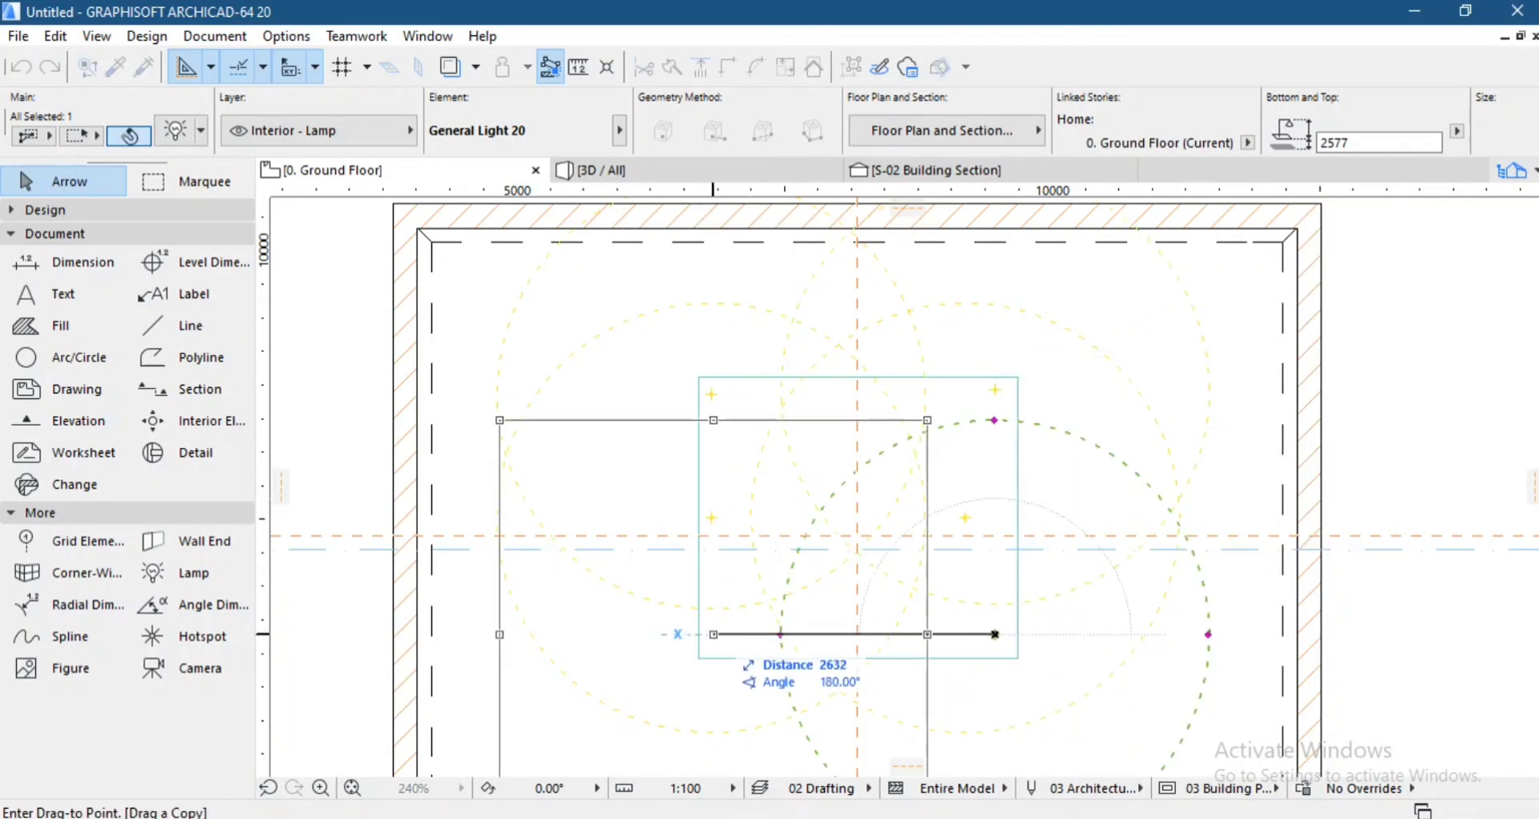
click(713, 634)
key(Escape)
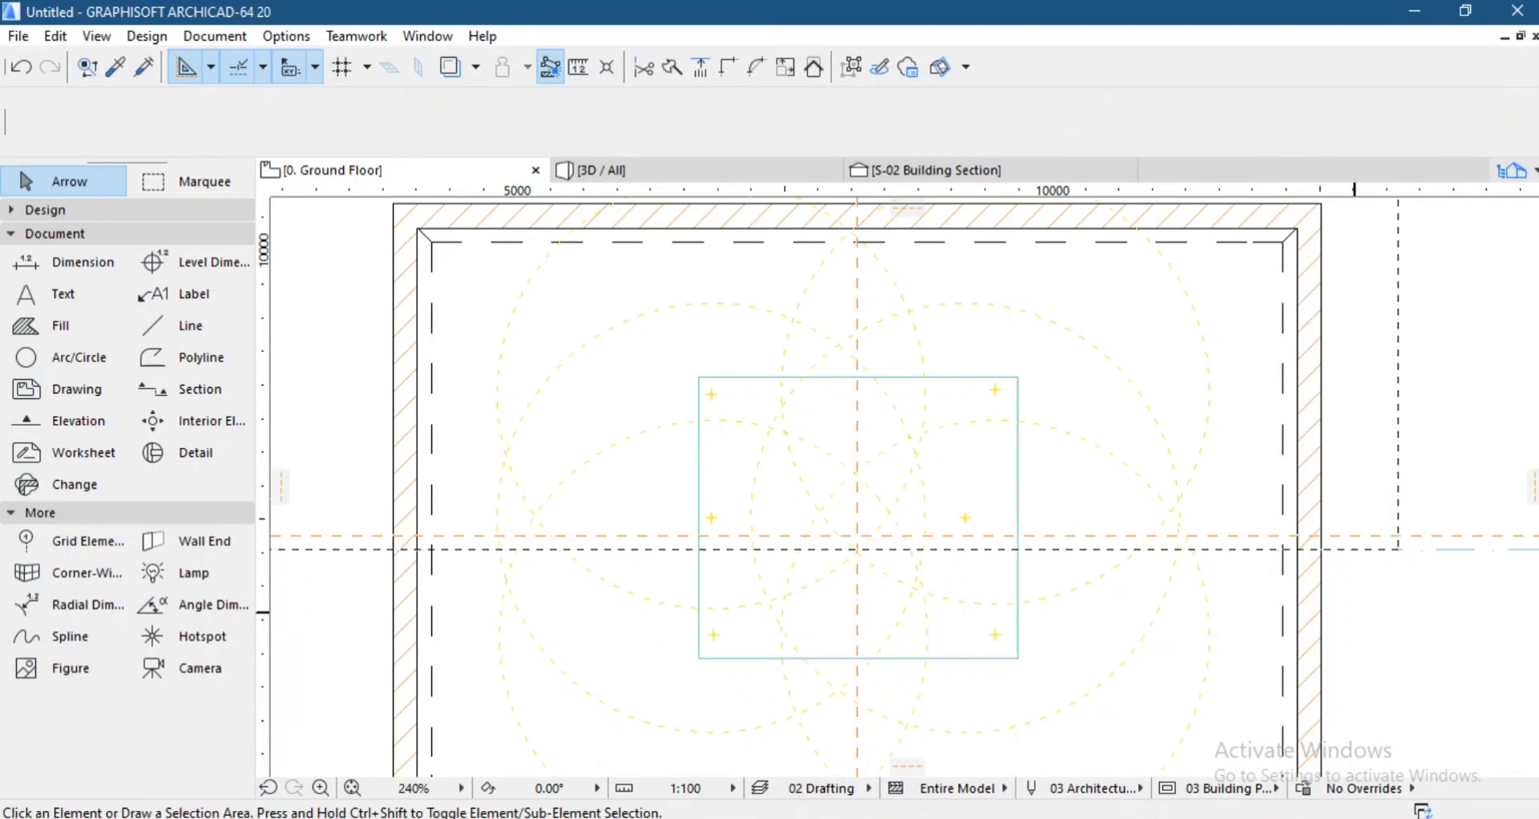
Frame the hanging slab and its lamps from beneath in 3D and open the PhotoRendering settings.
scroll(801, 536, down, 3)
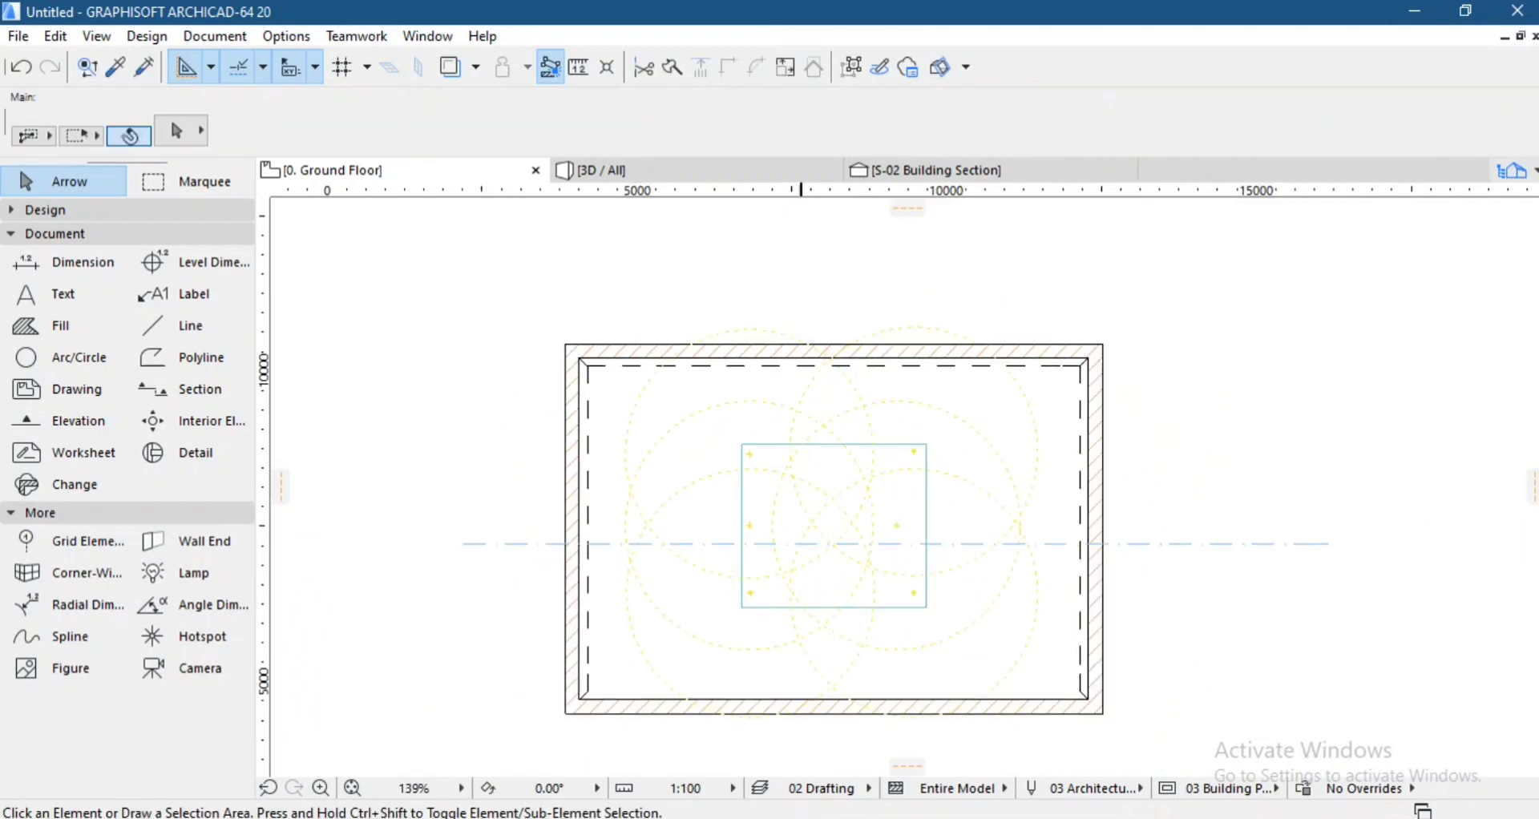
click(570, 170)
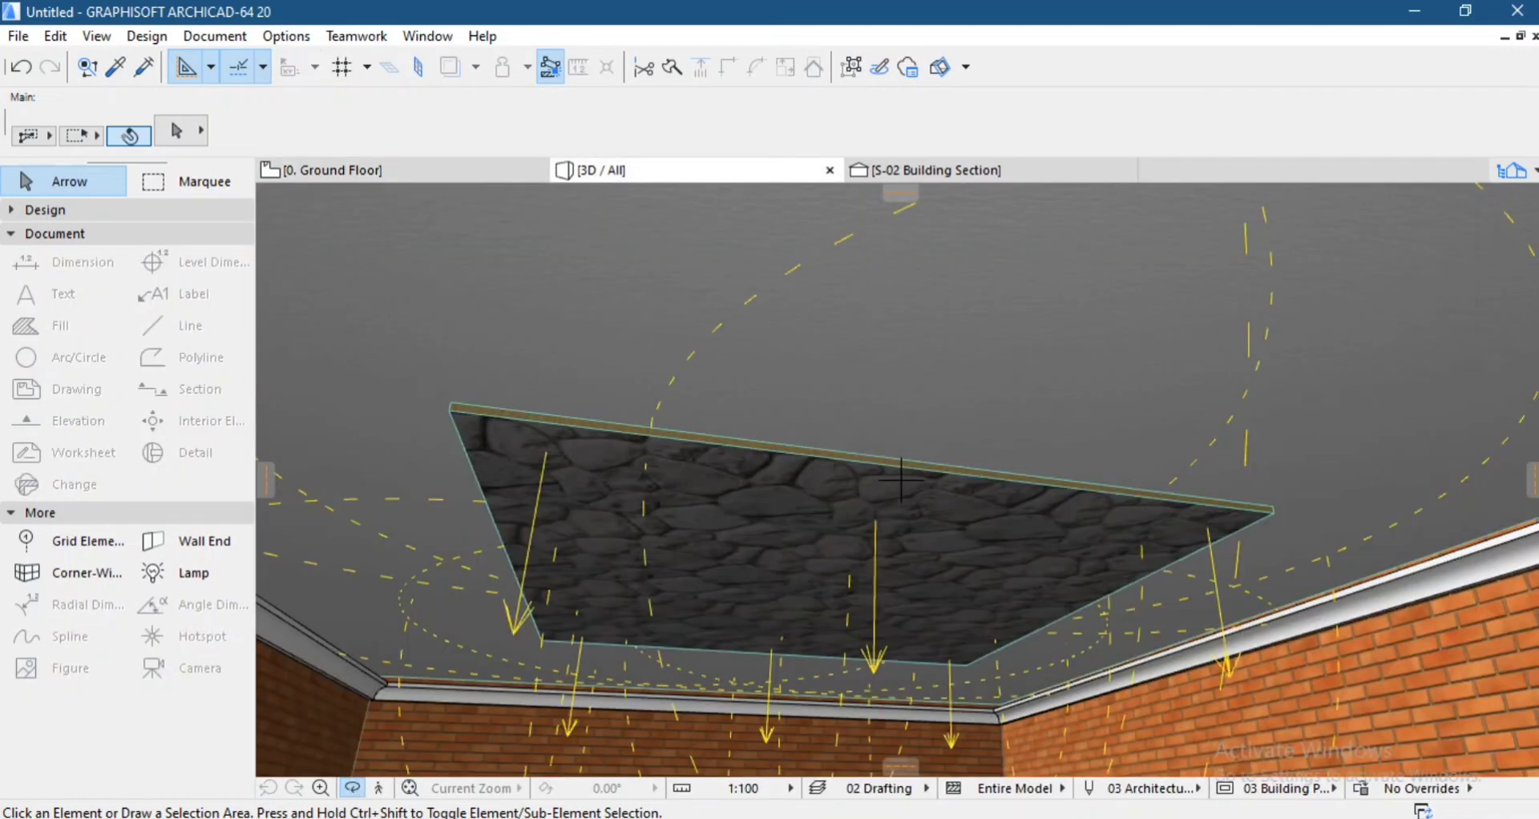
shift+middle_drag(901, 480, 900, 437)
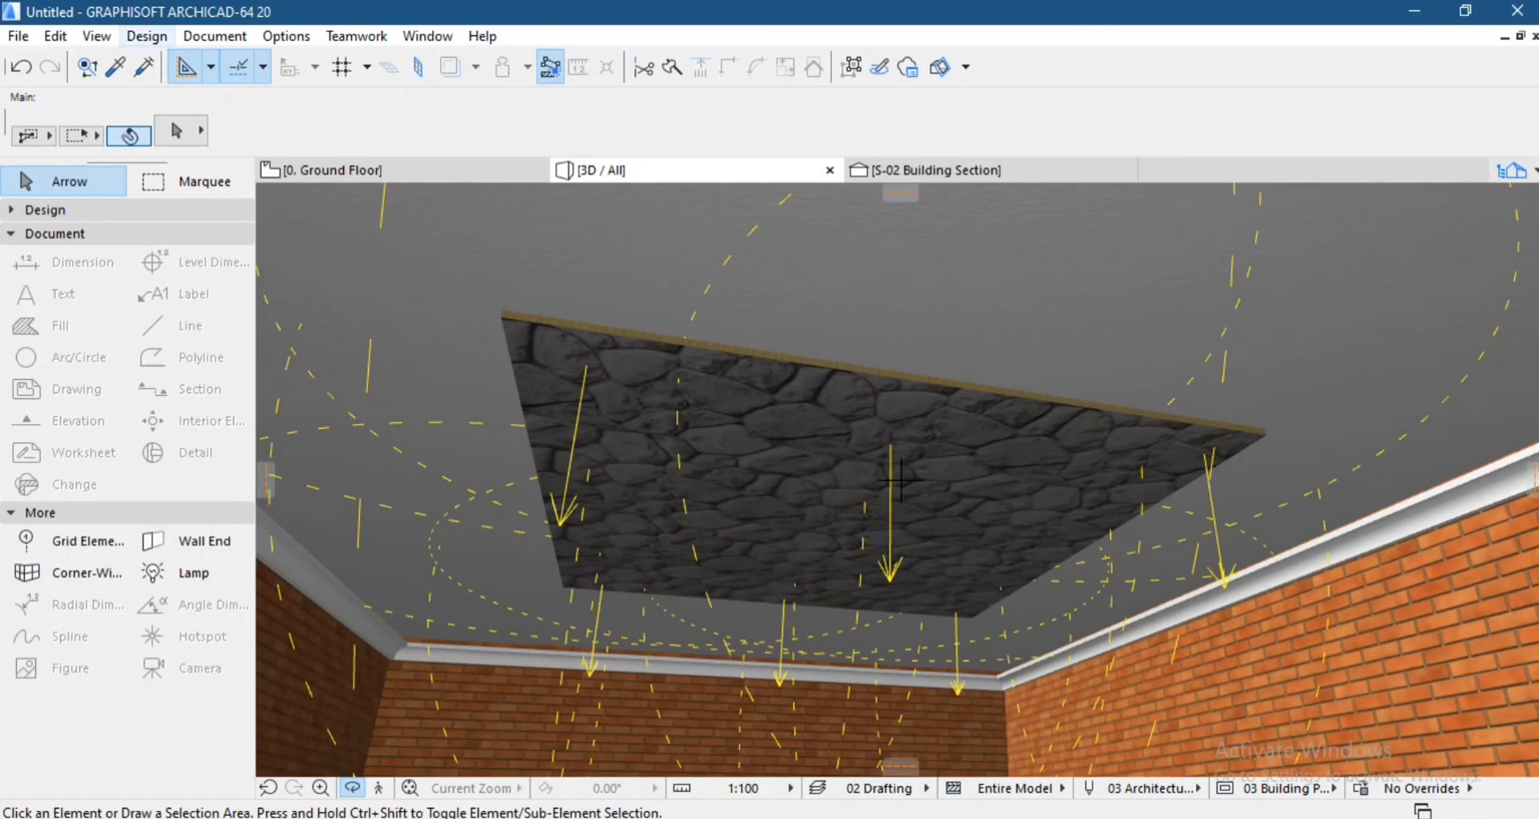
click(427, 36)
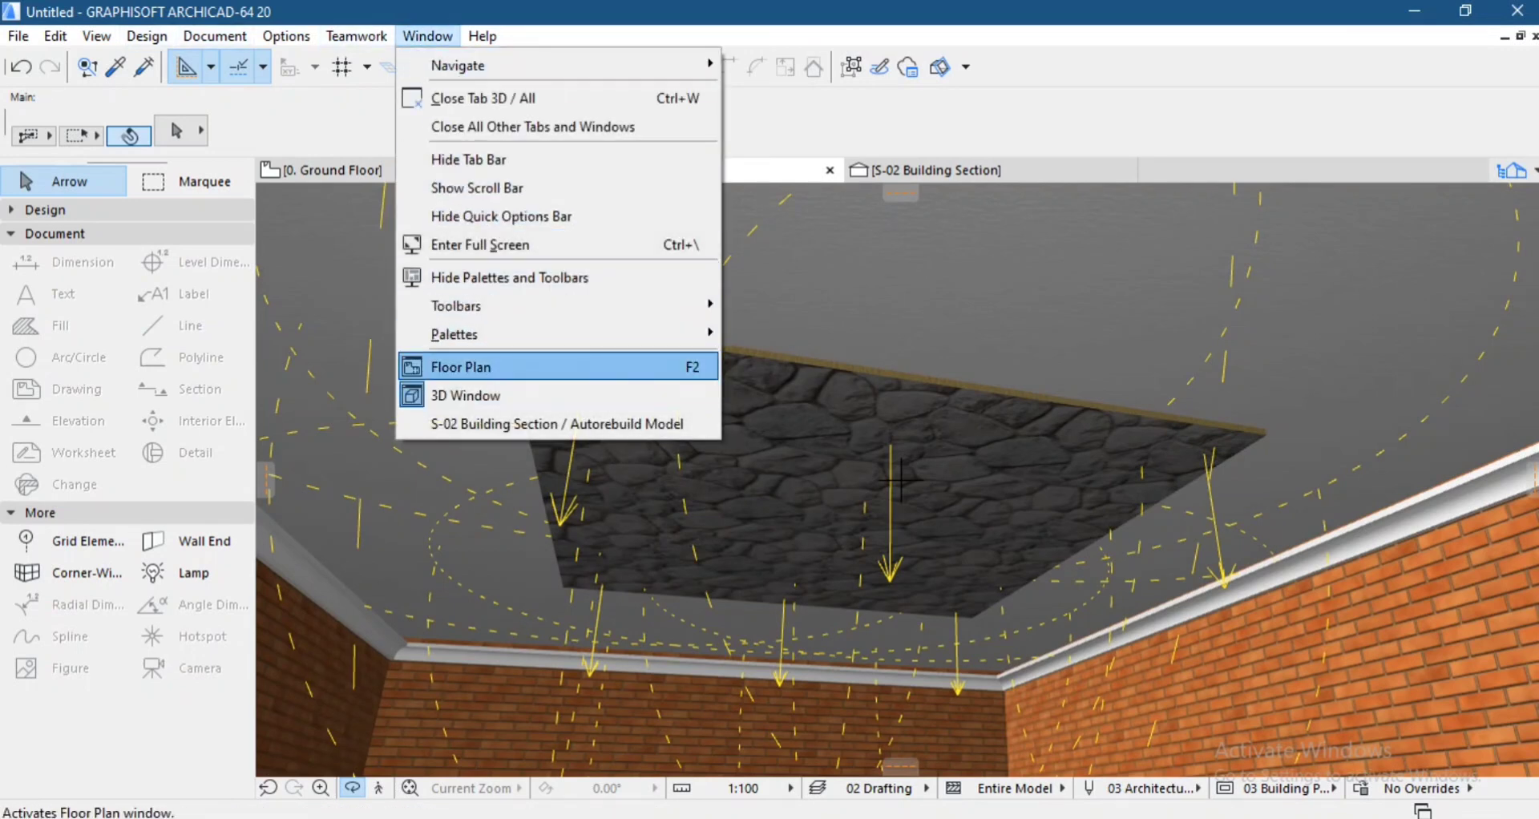
mouse_move(481, 335)
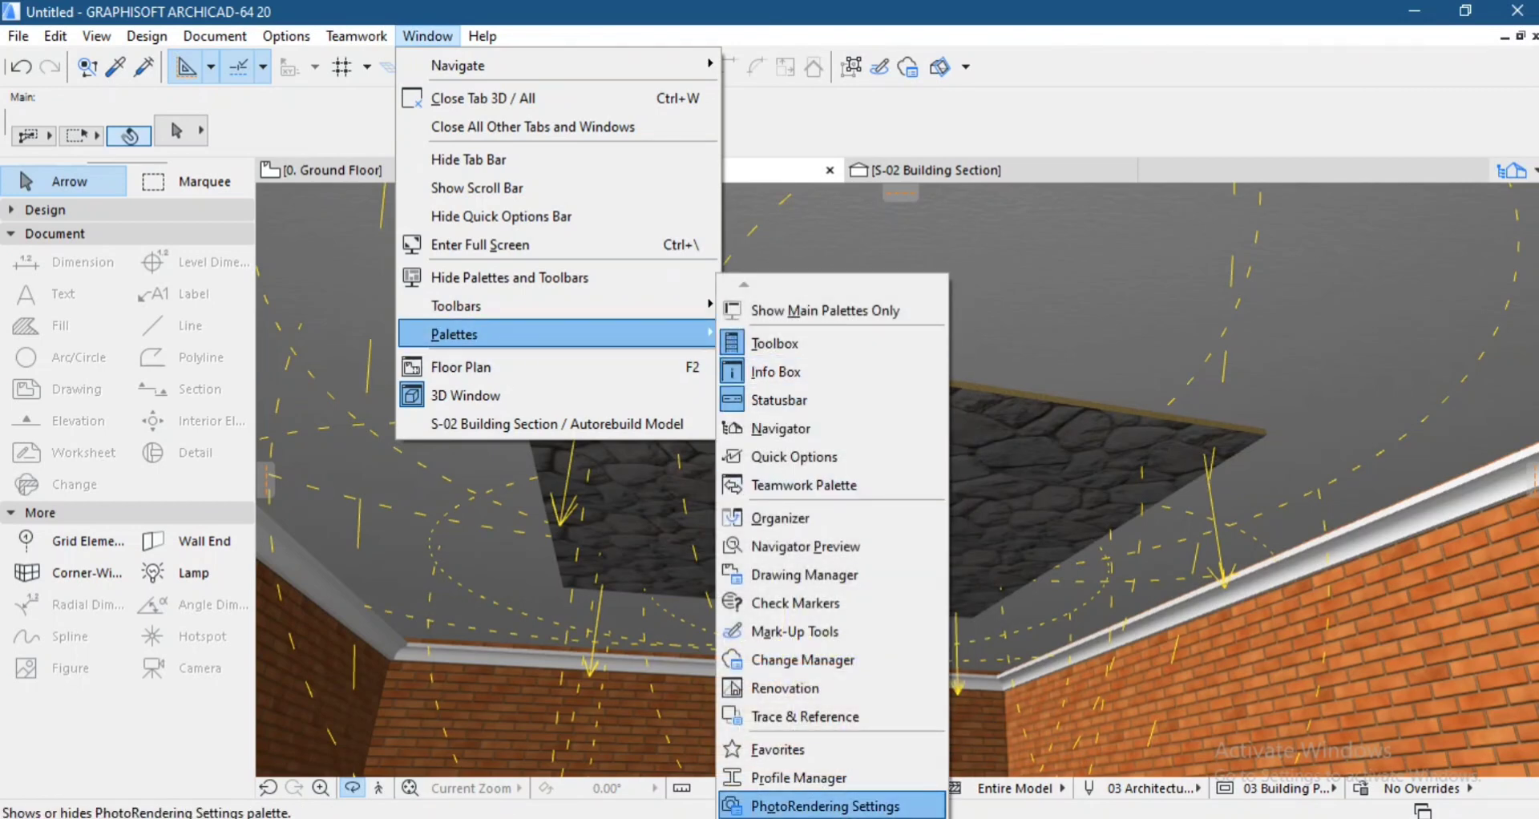
click(801, 805)
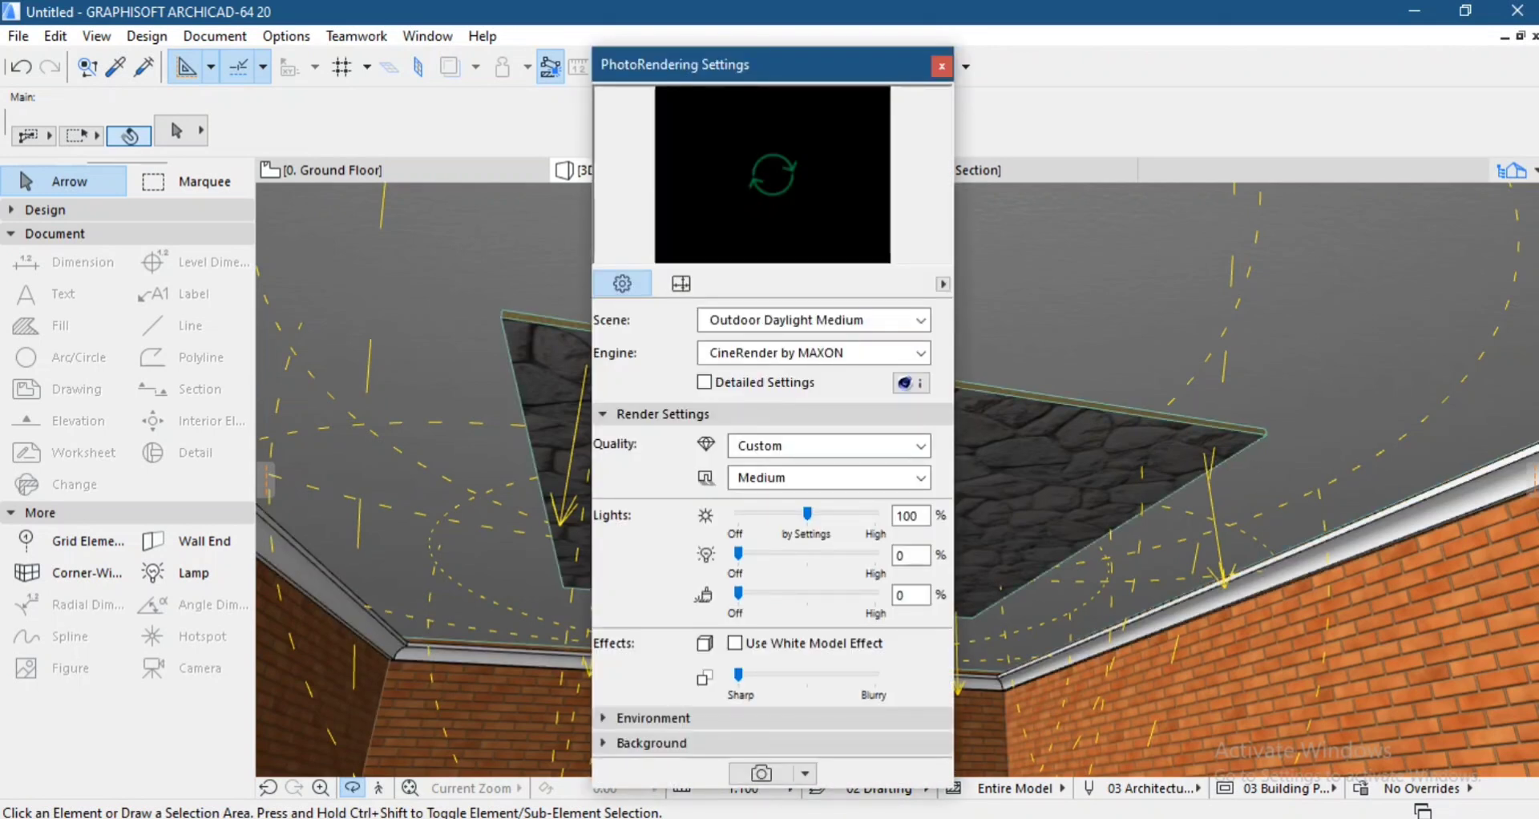
Set both the overall render quality and the shadow quality to Low.
click(840, 447)
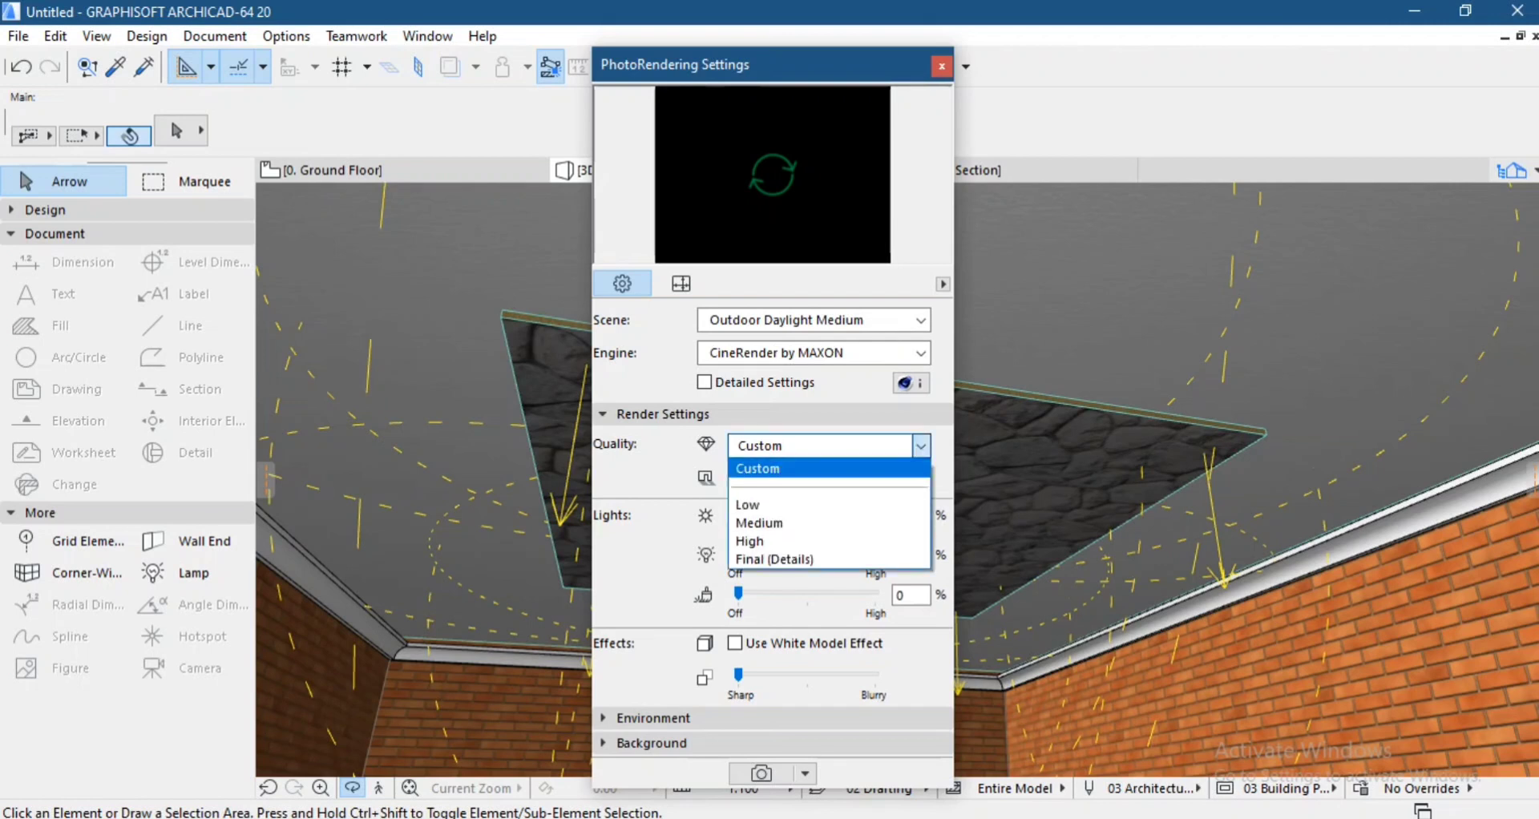
click(818, 505)
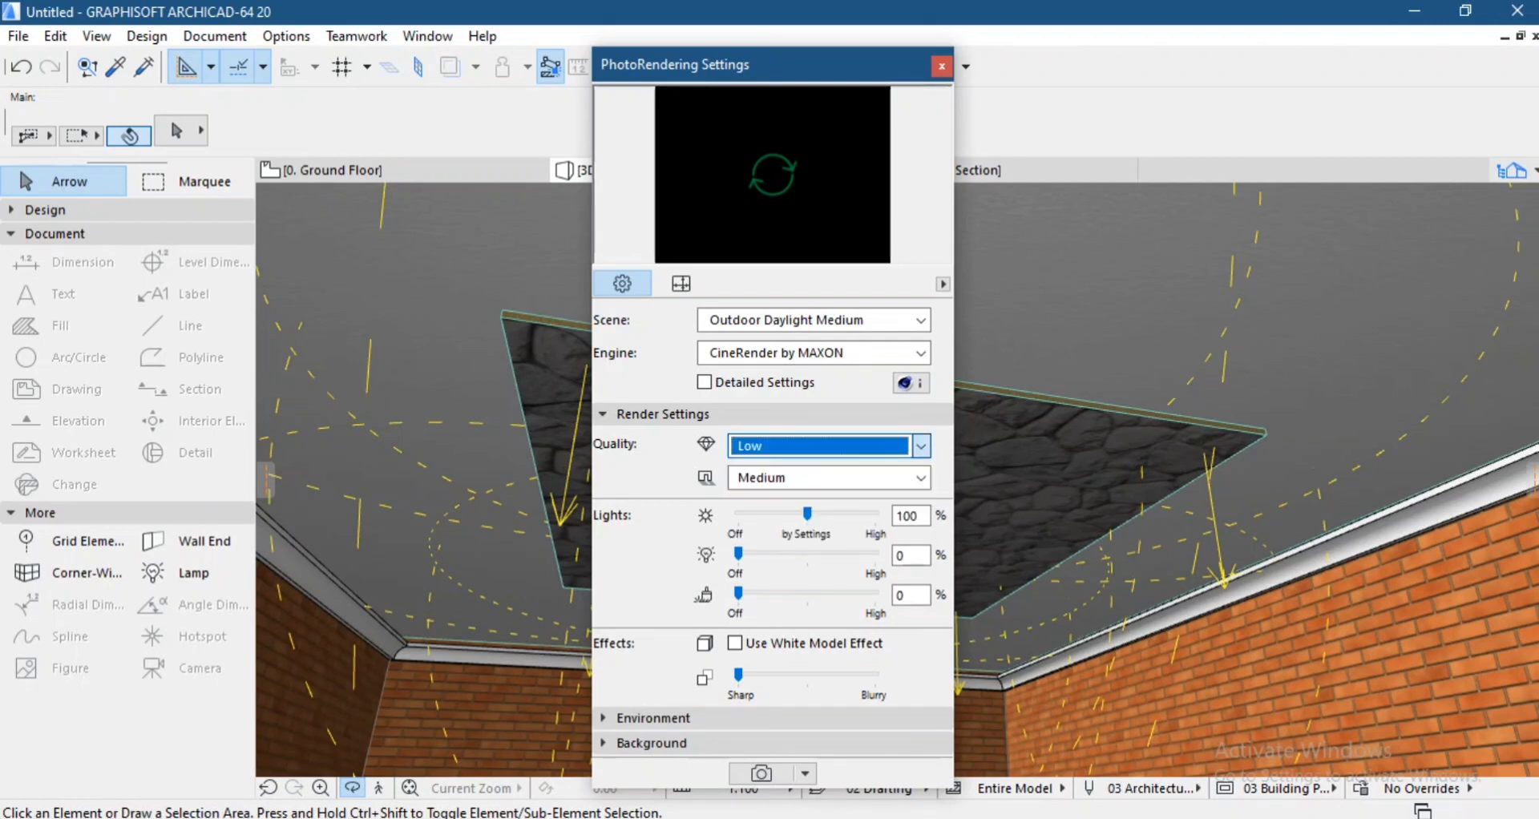
click(833, 479)
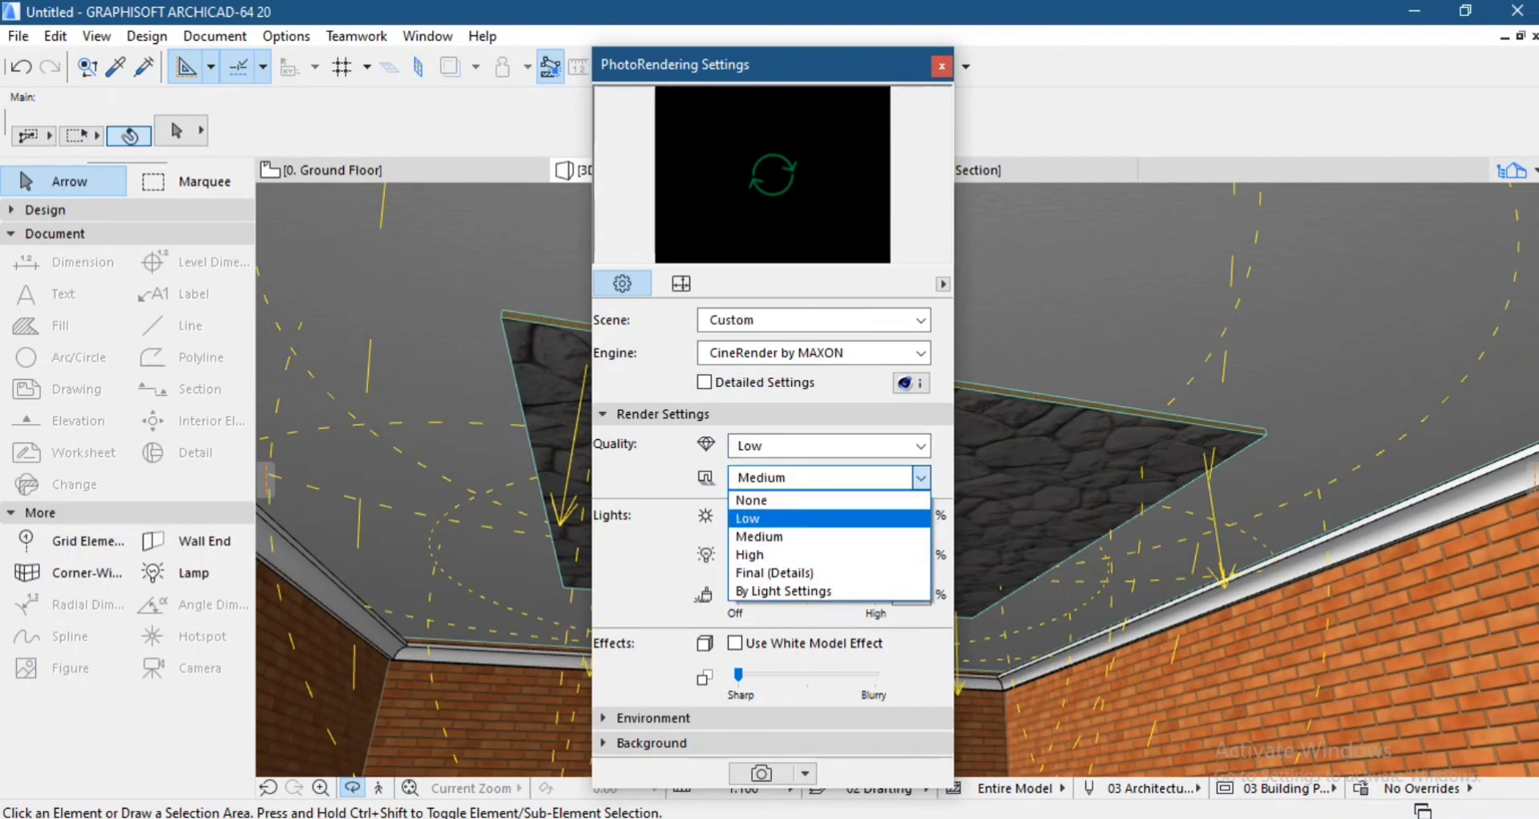
click(825, 518)
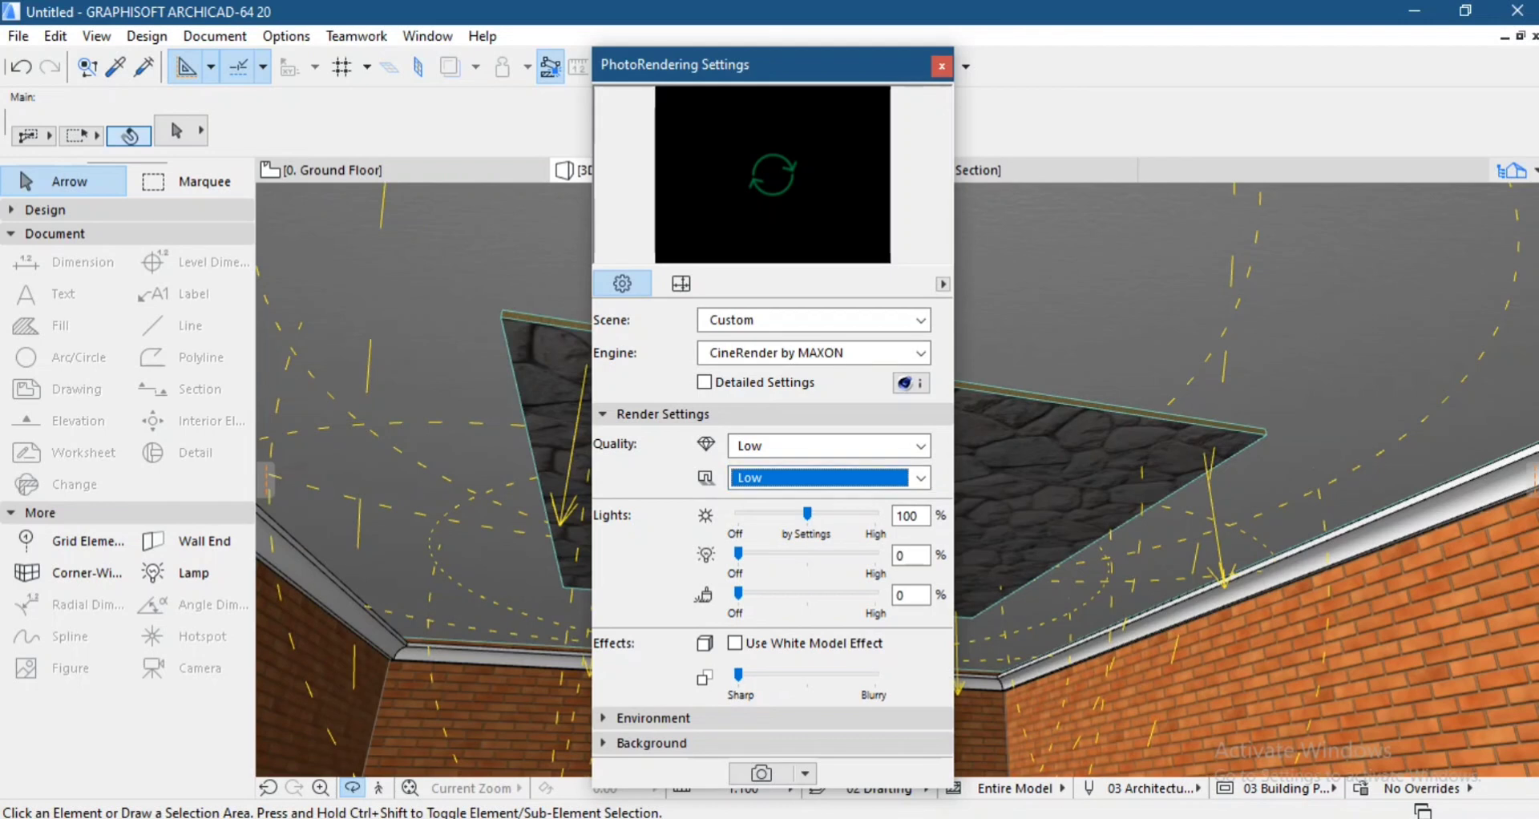
Set the sunlight intensity to 10 % and the lamp intensity to 130 % for the rendering.
drag(807, 514, 759, 515)
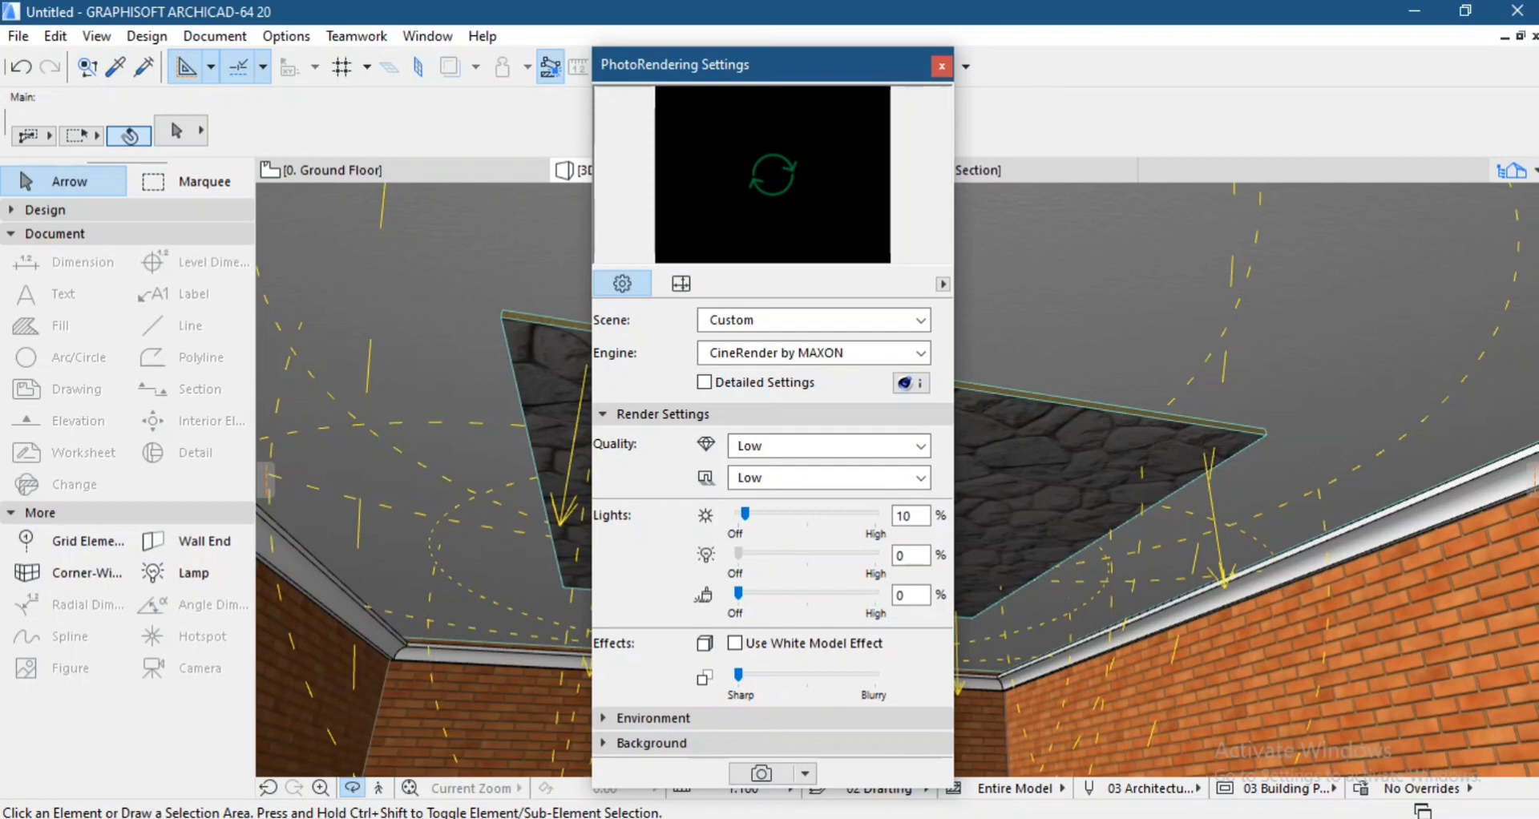
drag(738, 553, 827, 553)
click(680, 284)
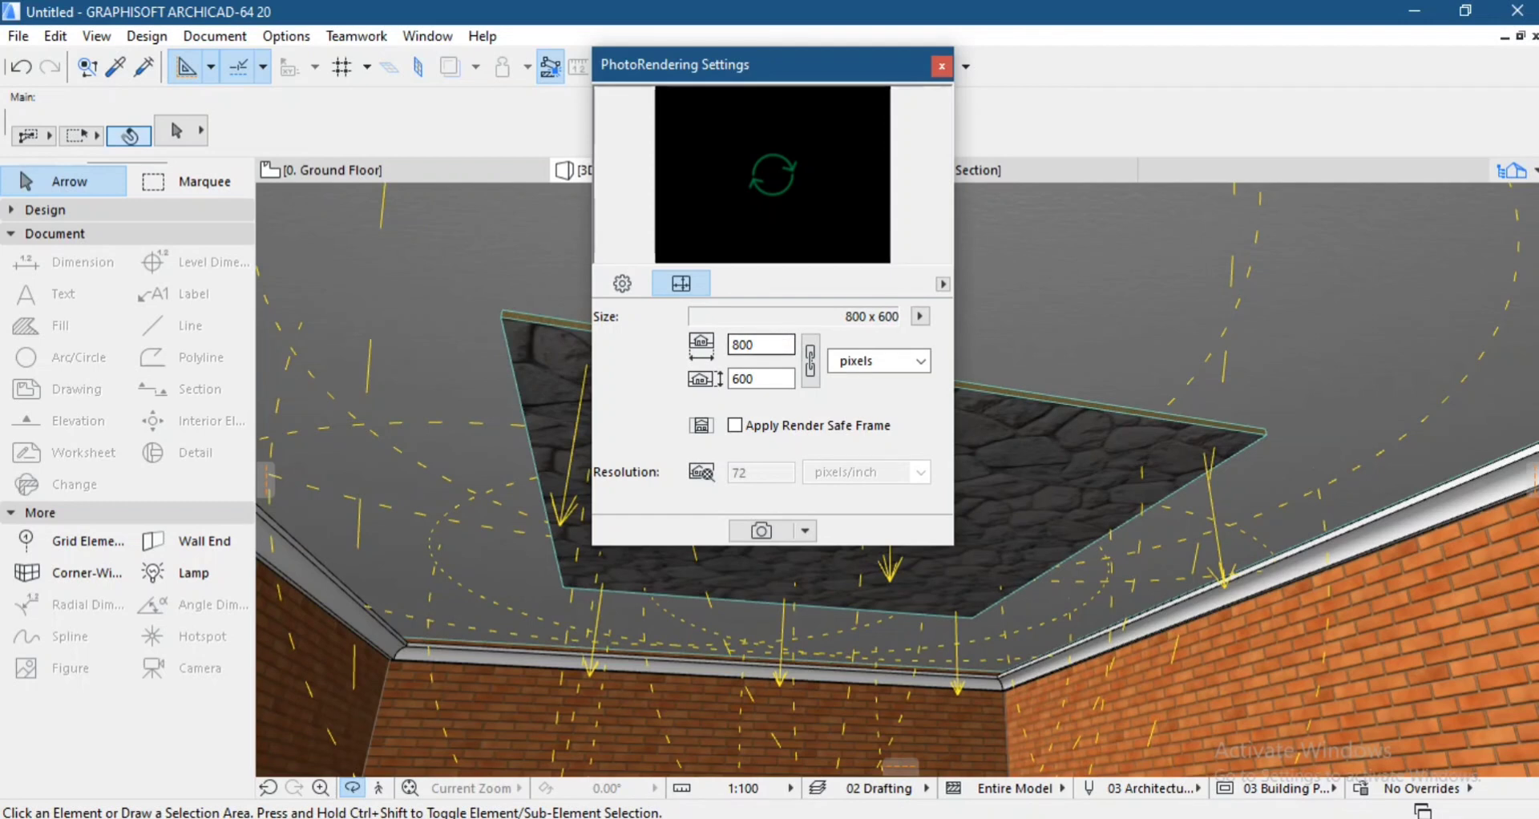
click(622, 284)
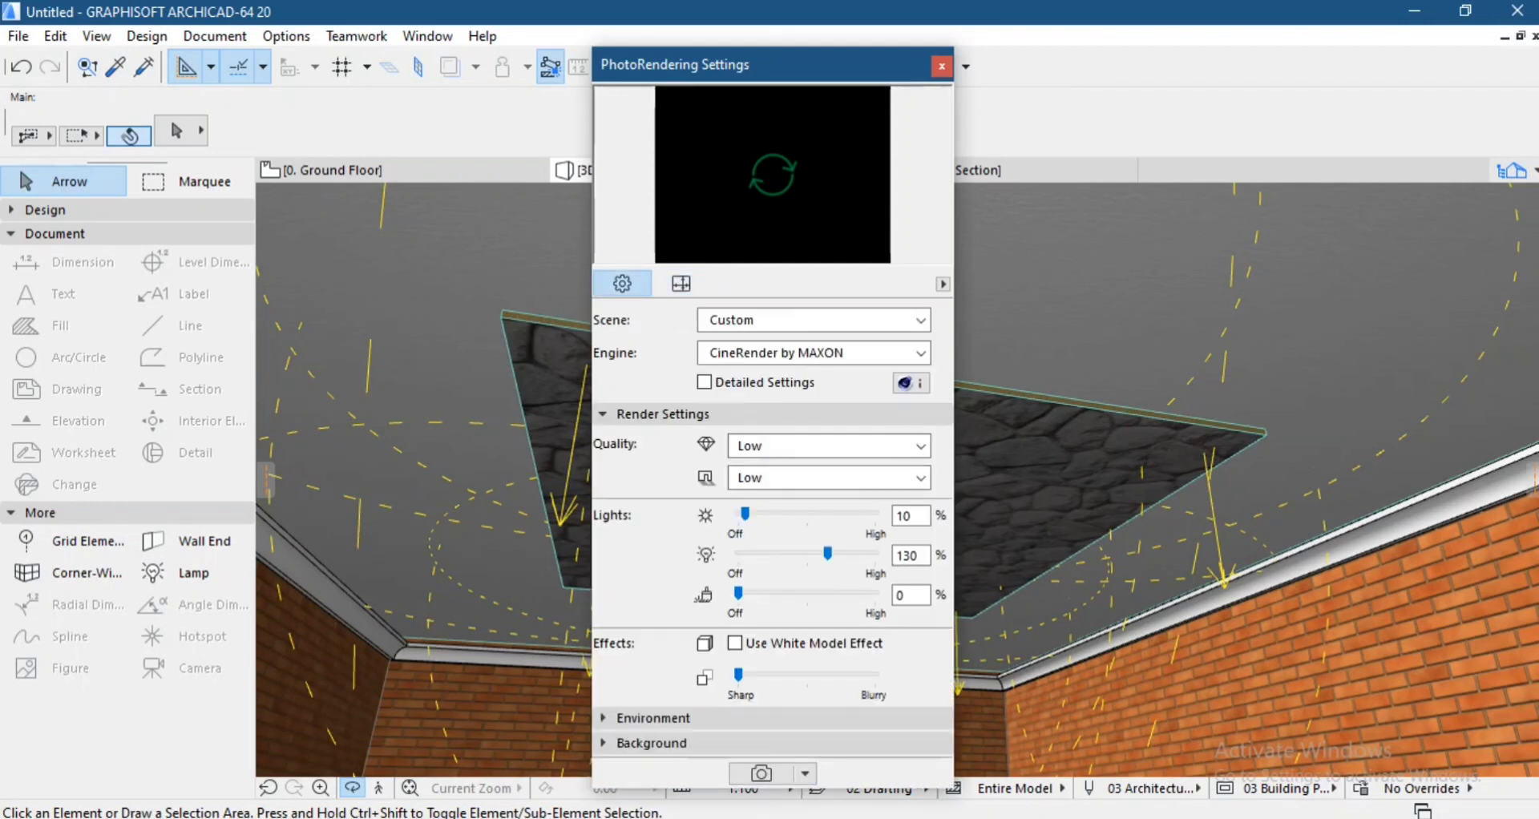
Start rendering the 3D view with CineRender and close the PhotoRendering settings.
click(761, 773)
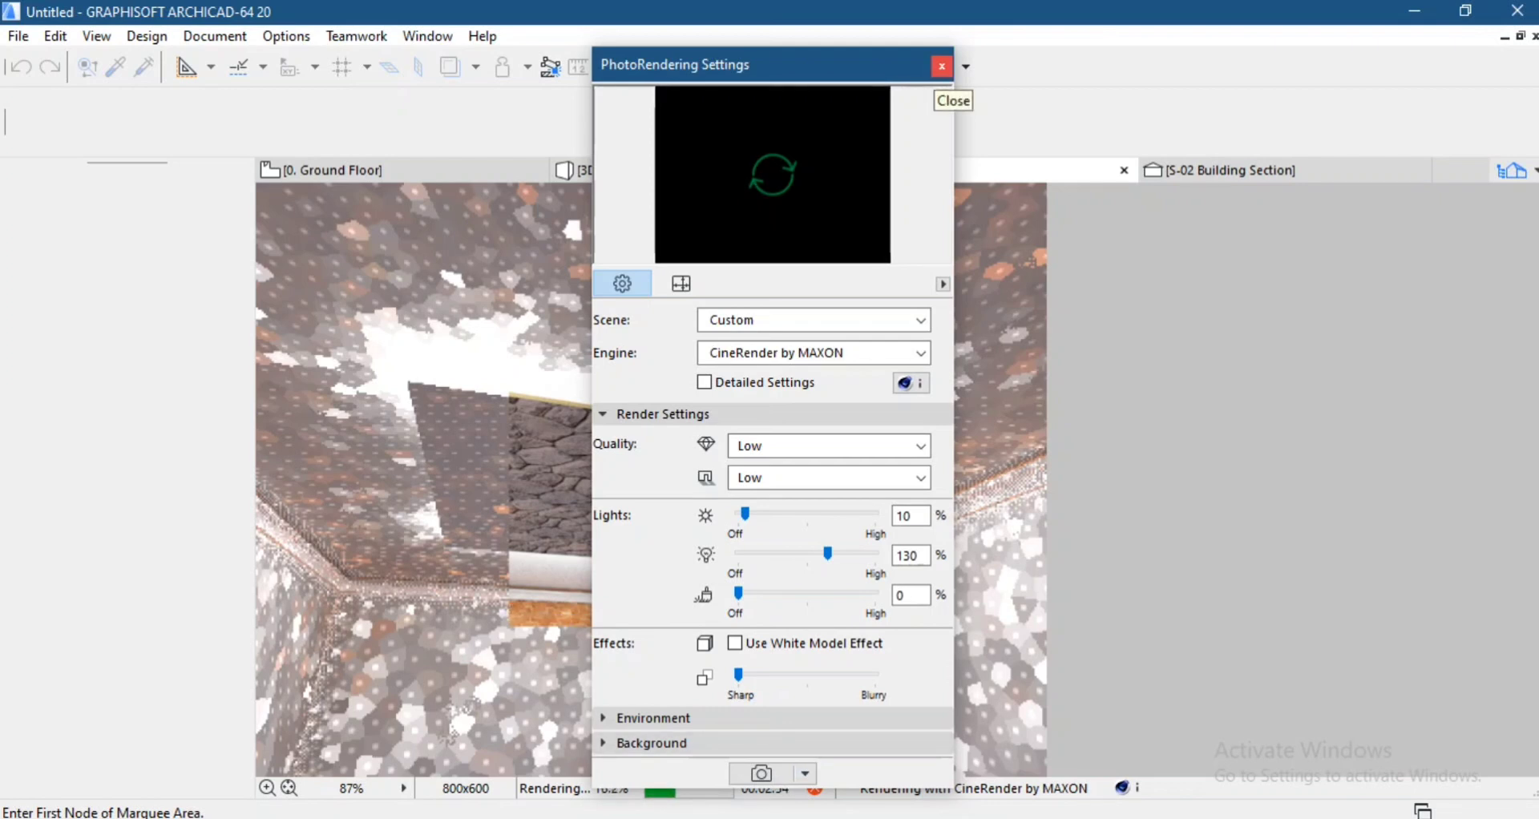
click(941, 66)
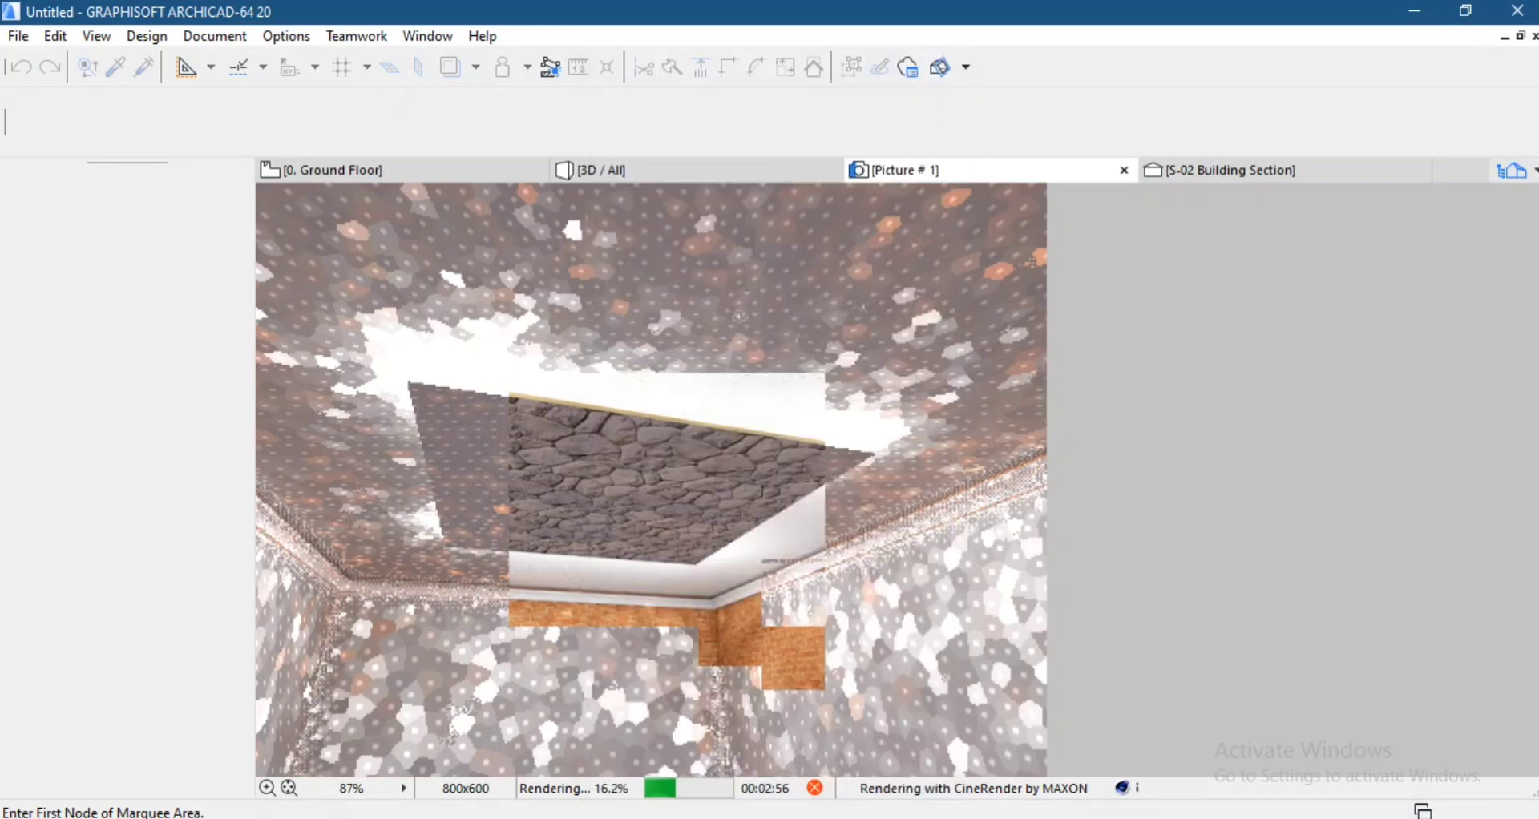